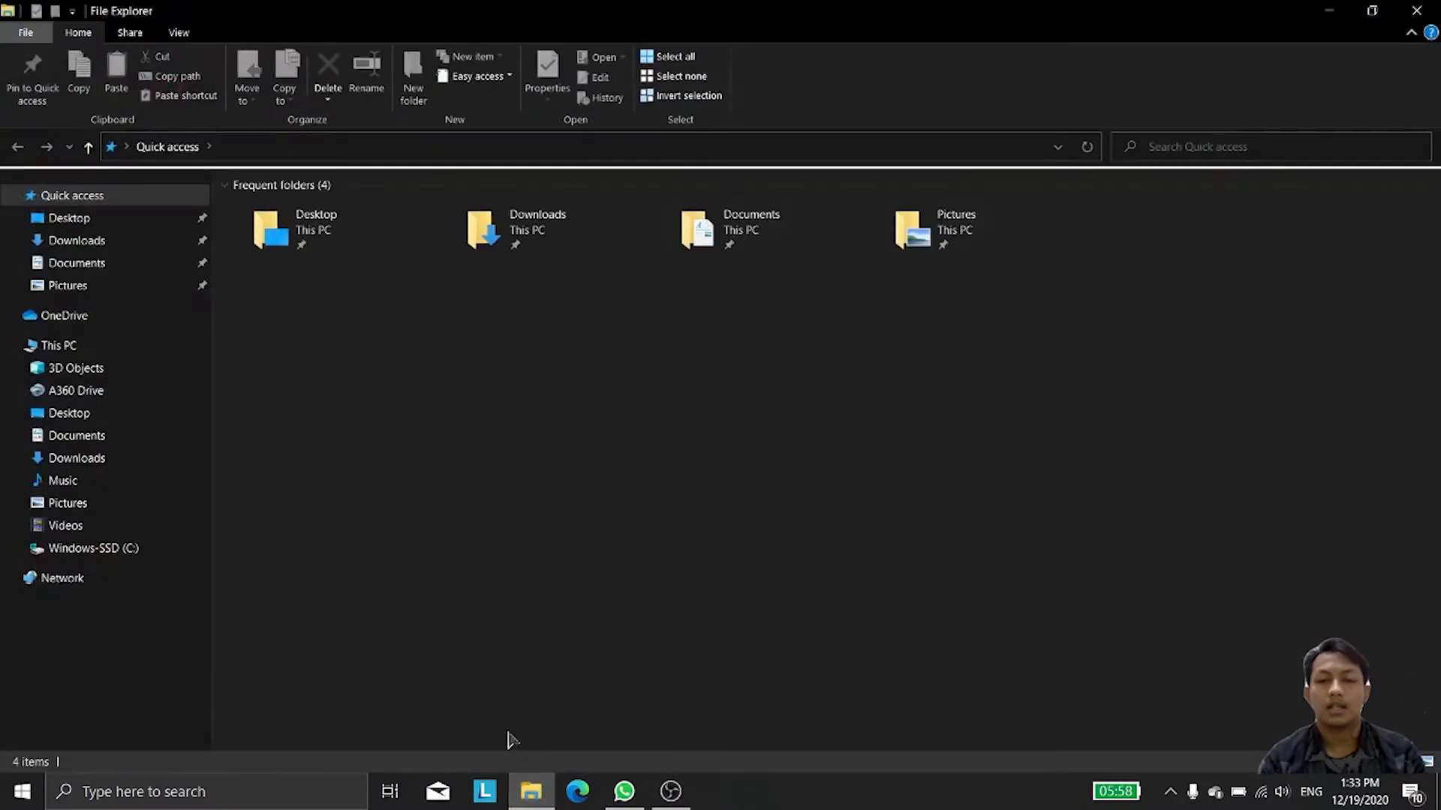
Step: Open the PDF HEC HMS DAS Kali Lamong from Documents, TAHUN 2, MATKUL SEMESTER 3, PEMODELAN HIDROLOGI
double_click(725, 257)
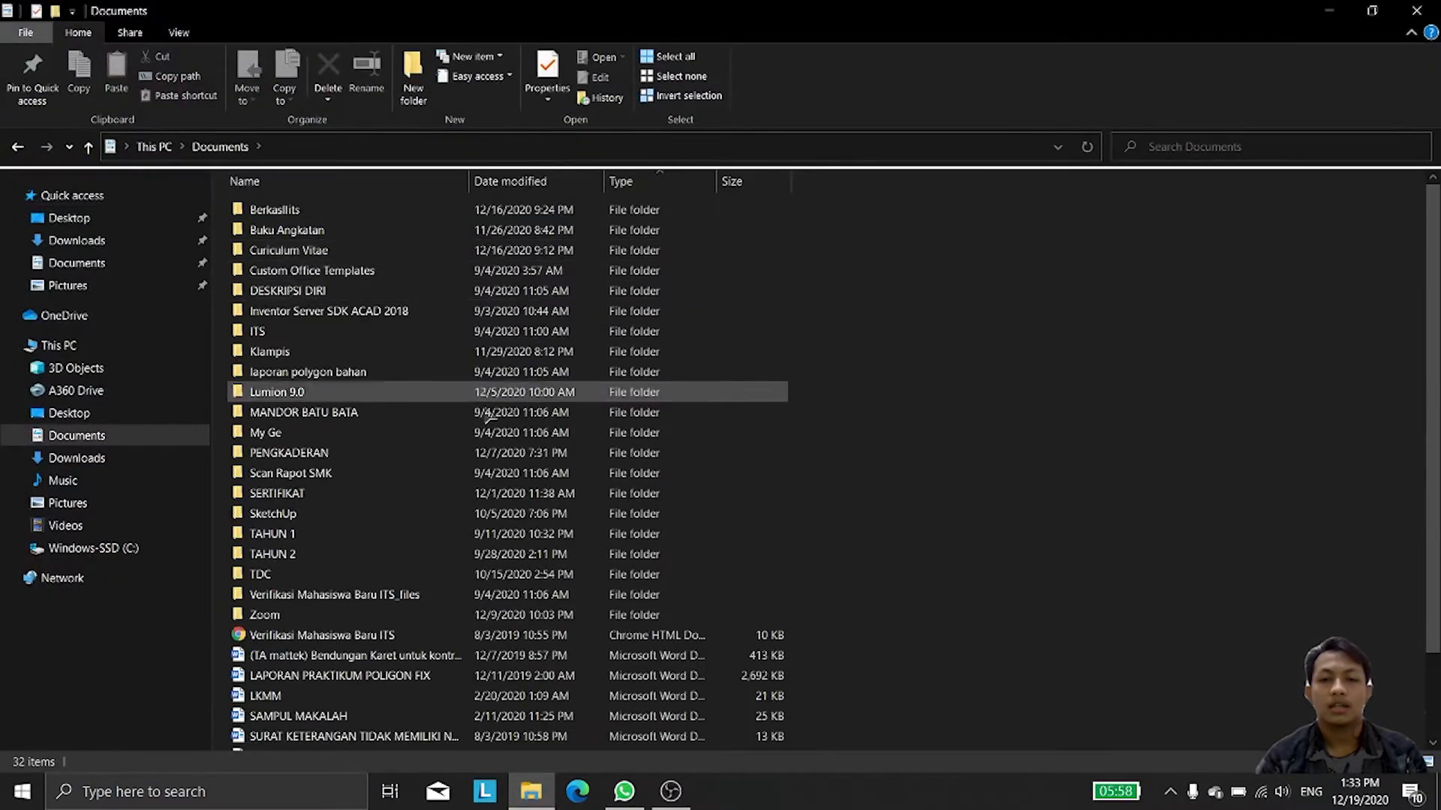
double_click(425, 565)
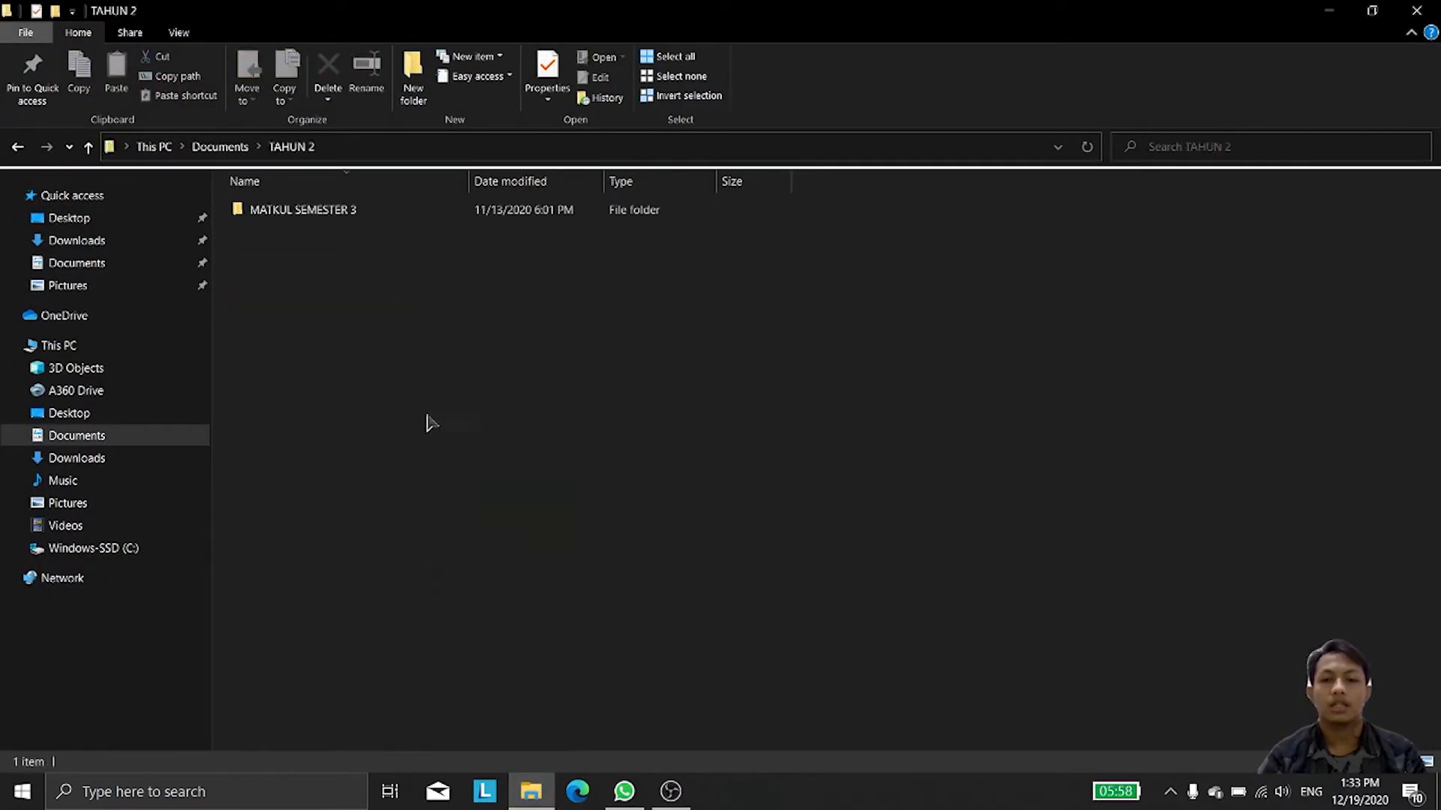
left_click(429, 216)
double_click(429, 216)
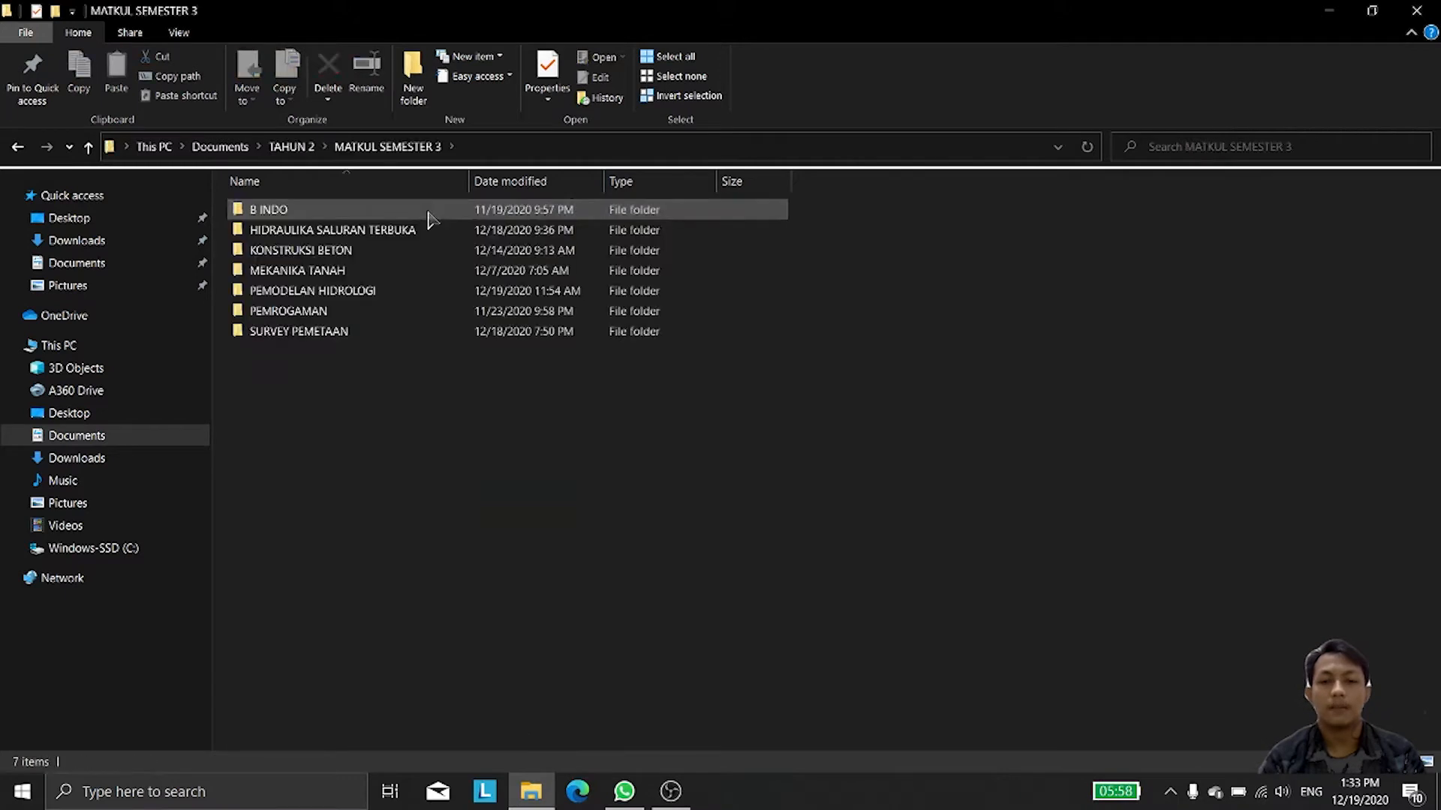
double_click(445, 293)
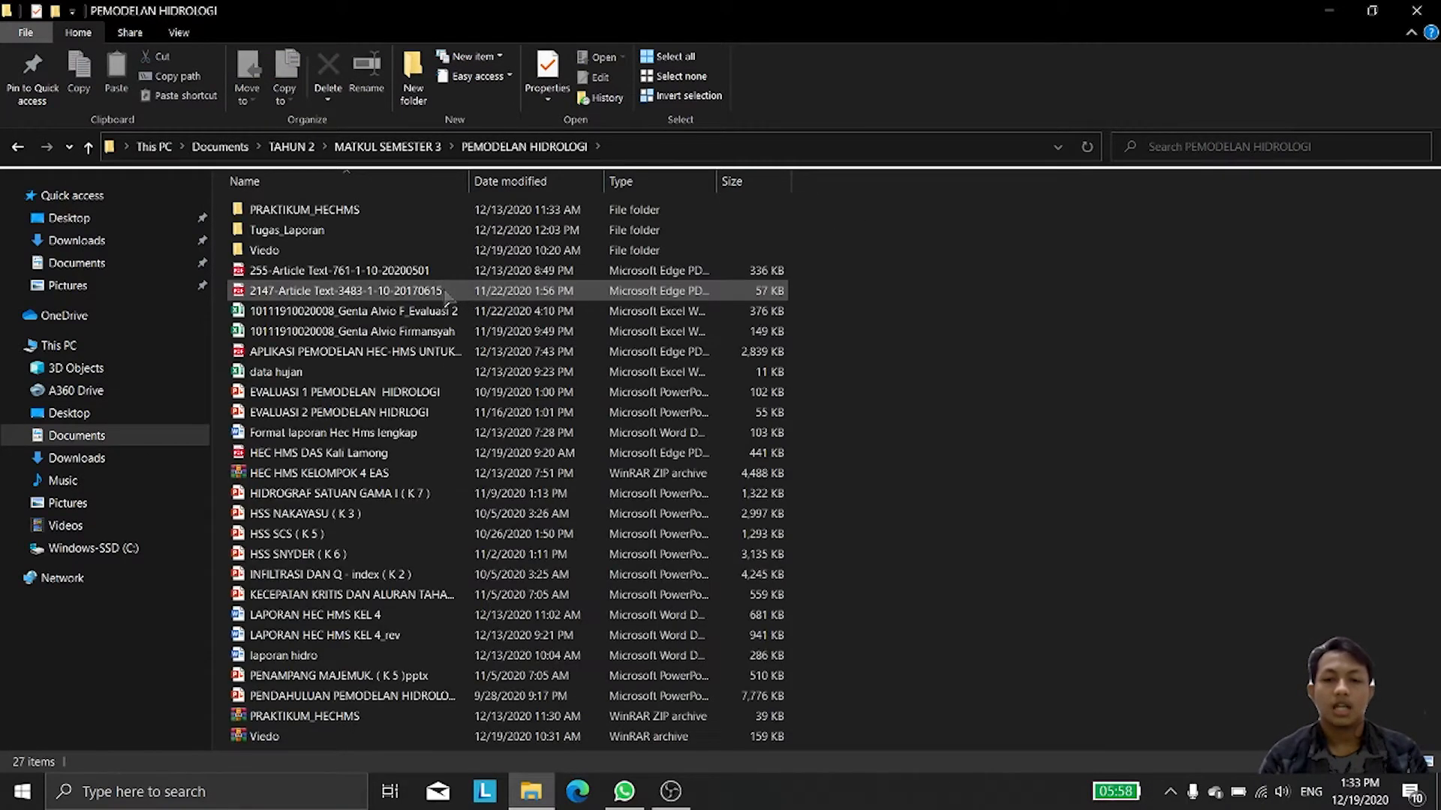
double_click(421, 454)
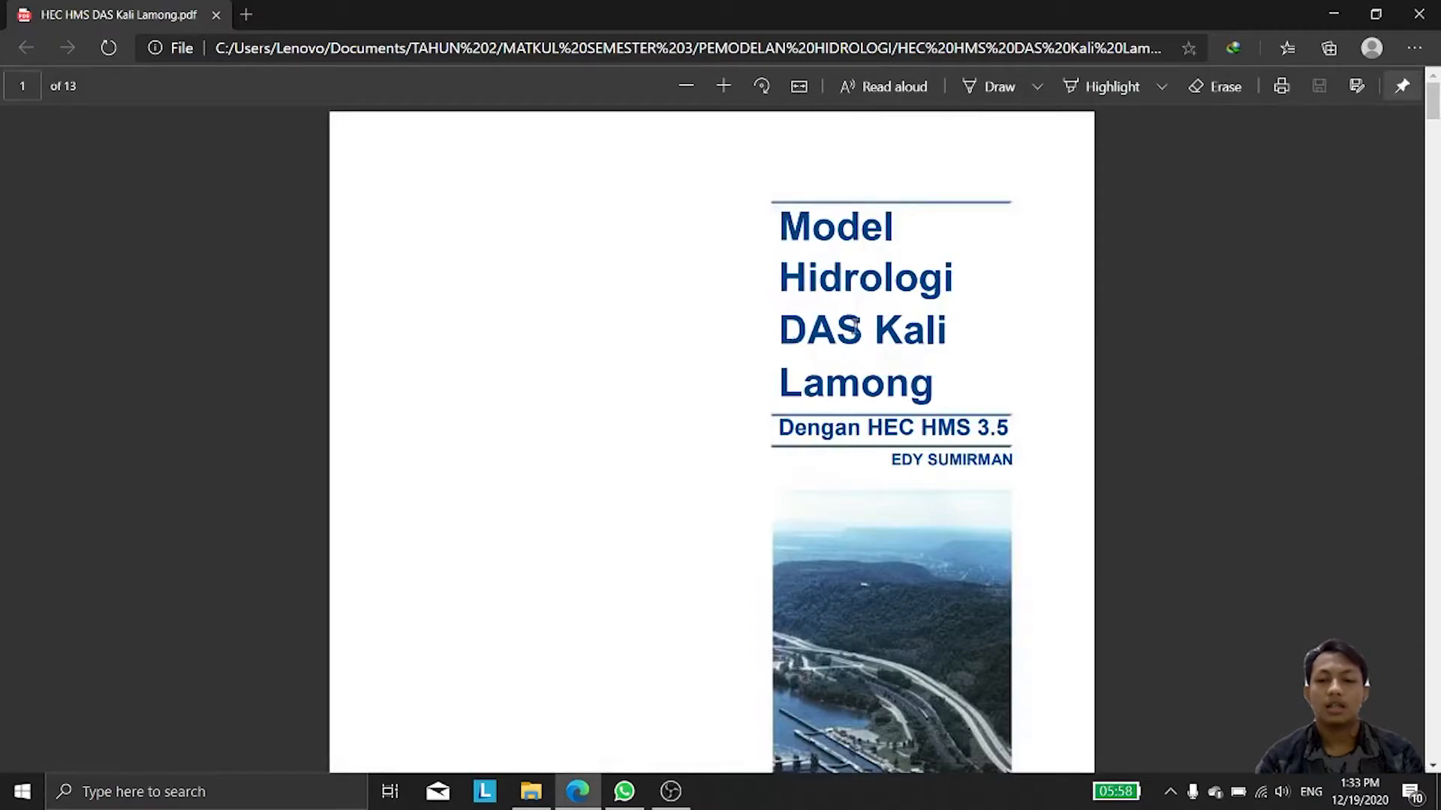
Step: Look through the PDF's introduction, basin model figure, and the subbasin and reach input data tables
scroll(857, 328, "down", 2)
scroll(862, 333, "down", 10)
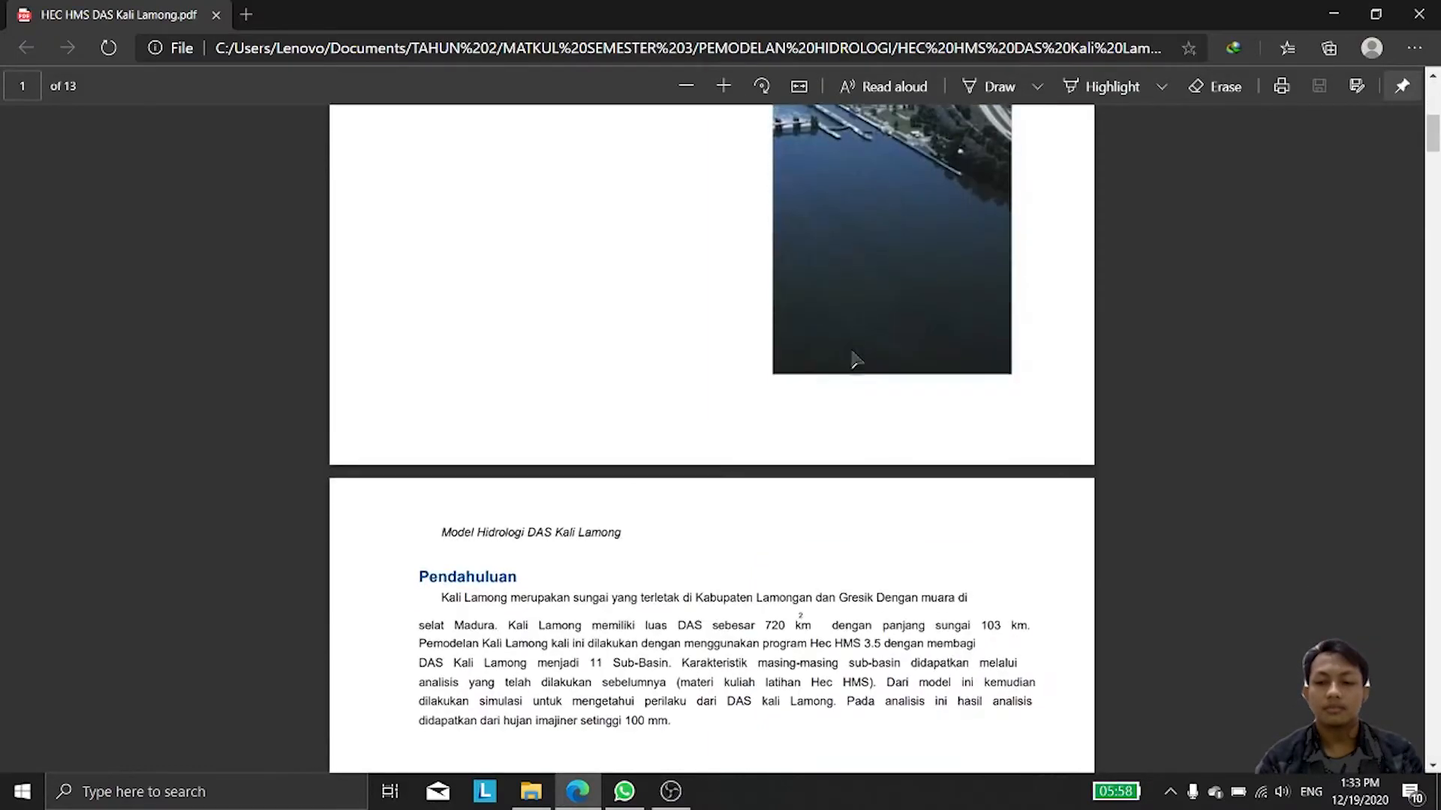
scroll(818, 402, "down", 15)
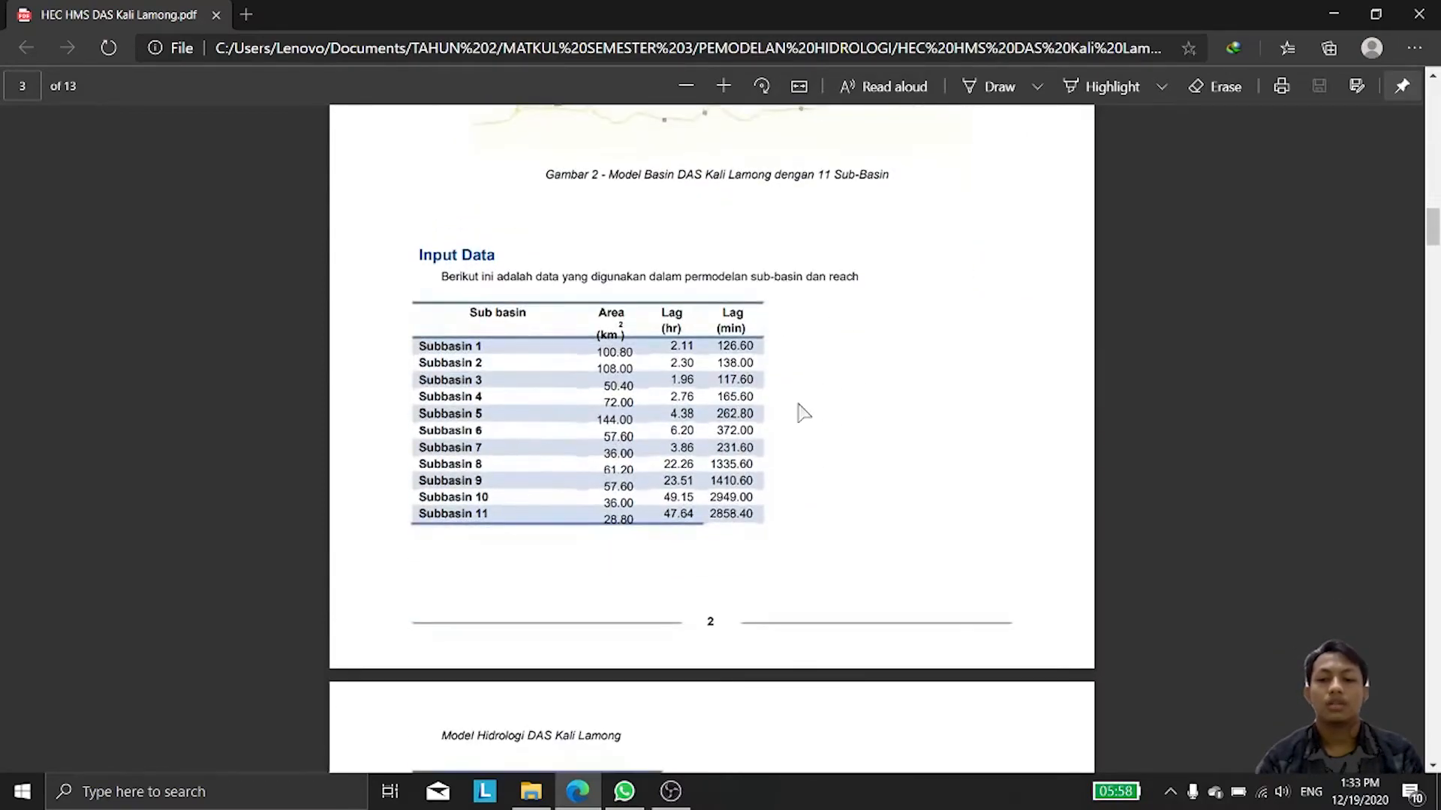
scroll(601, 381, "down", 1)
scroll(601, 381, "down", 4)
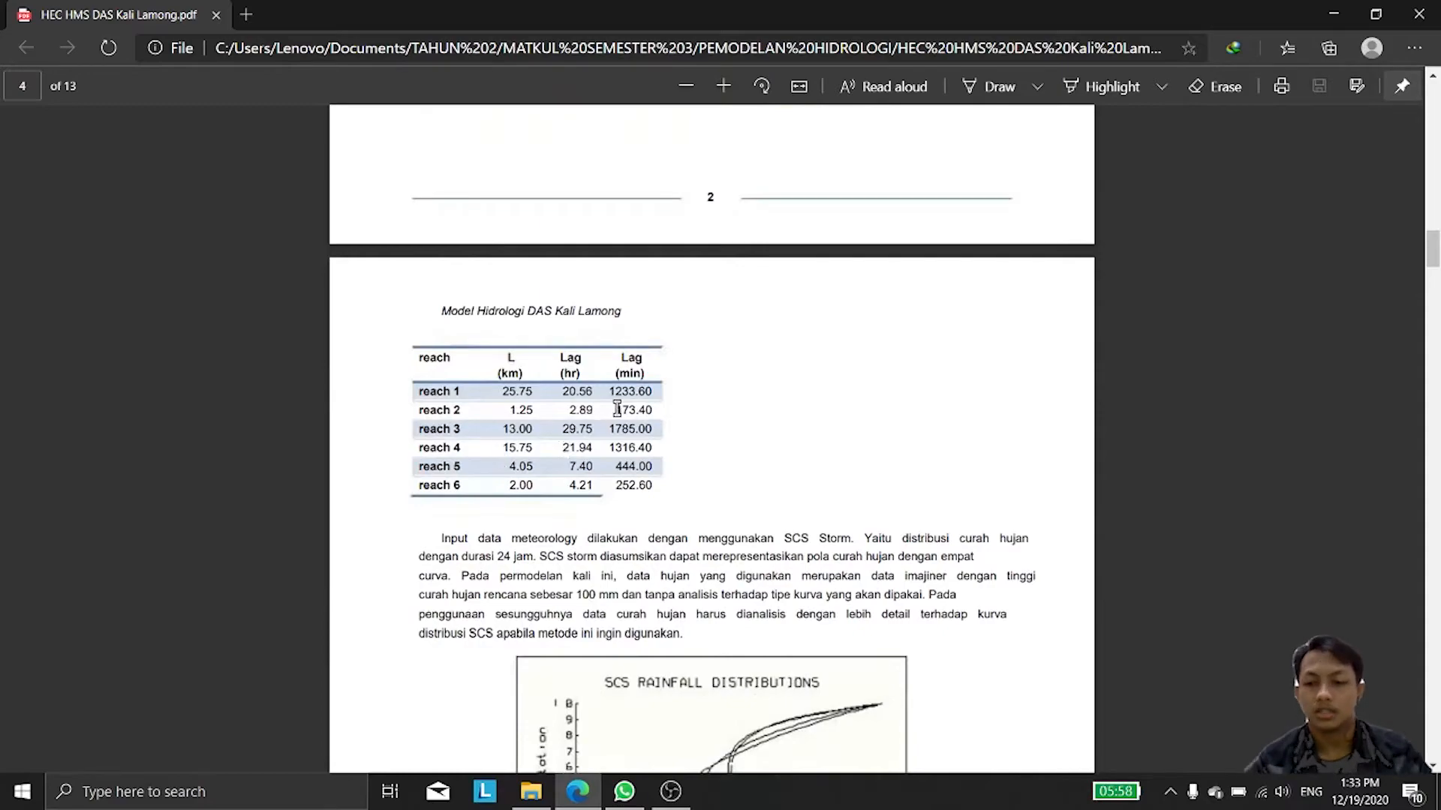
scroll(618, 408, "up", 6)
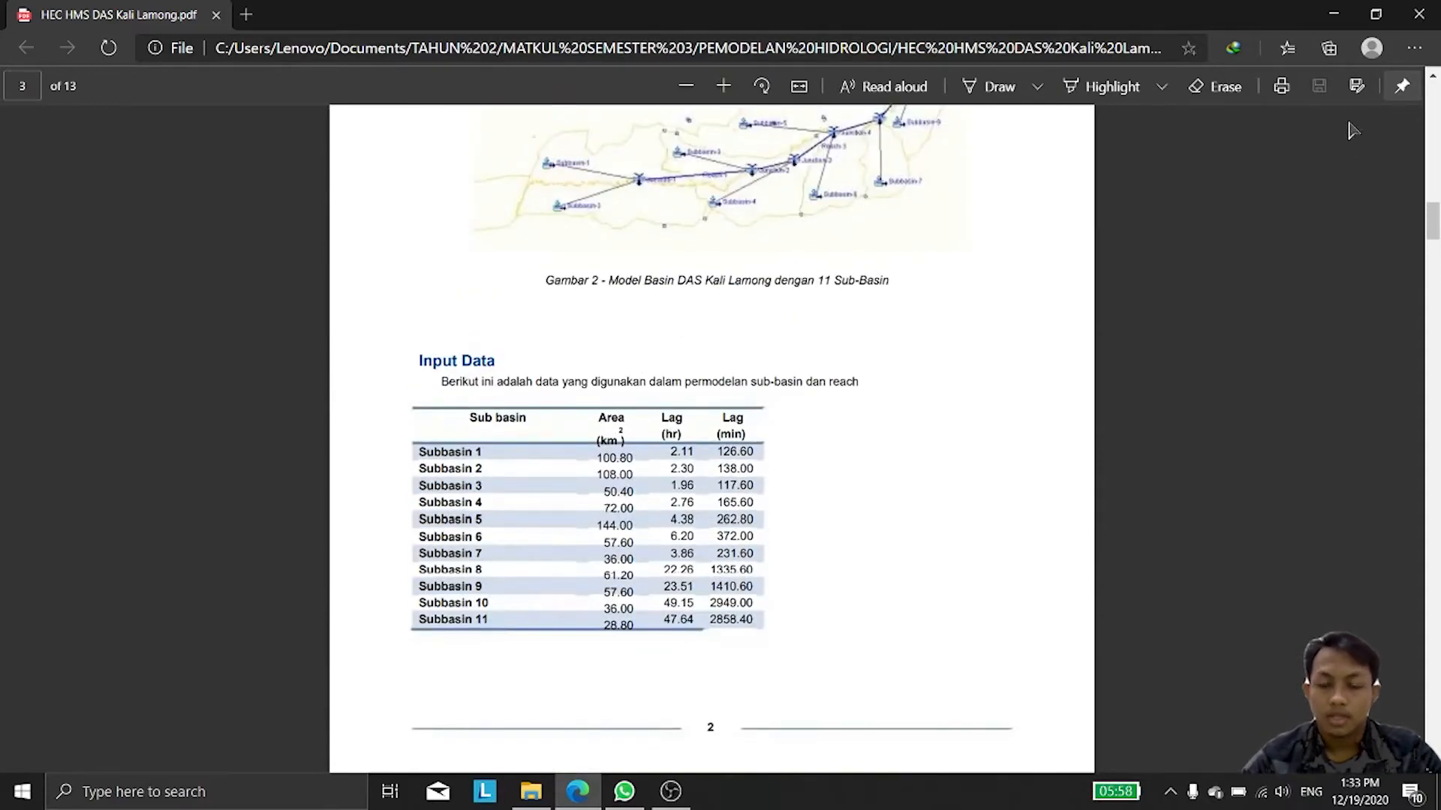
Step: Minimize the open windows and launch HEC-HMS 3.5 from the desktop
left_click(1333, 14)
left_click(1339, 21)
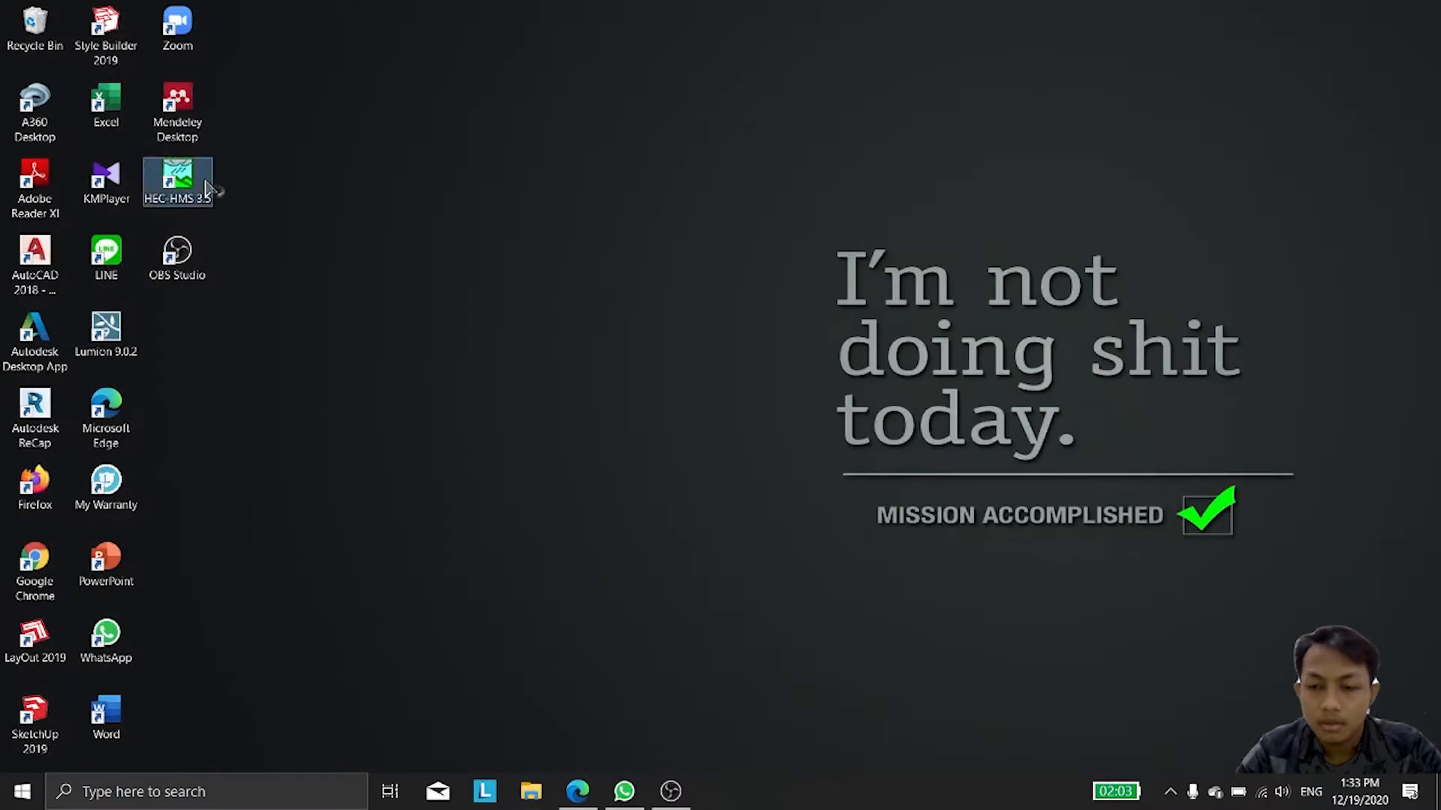
double_click(207, 187)
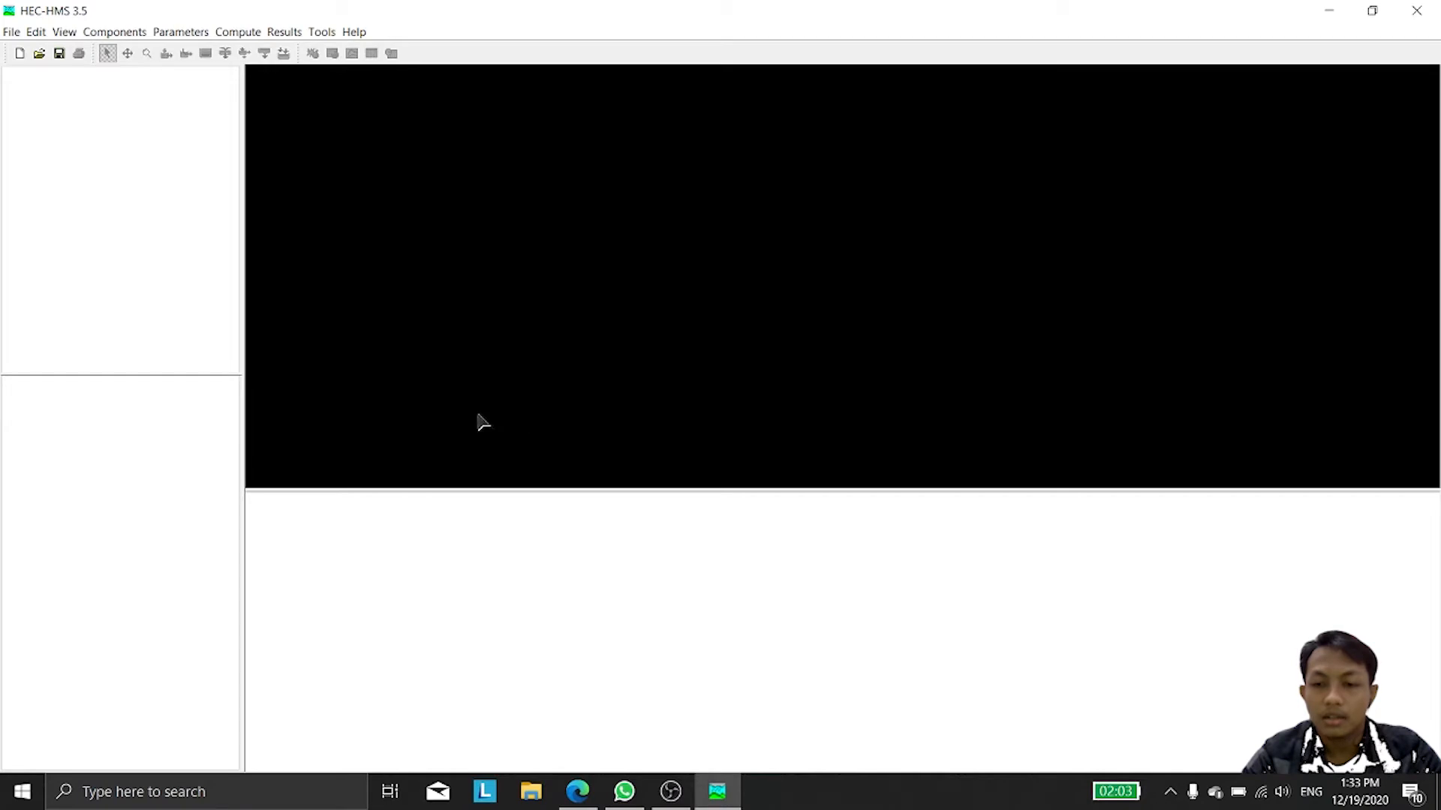
Step: Create a new project named Kali Lamong, stored in the PEMODELAN HIDROLOGI folder under Documents, TAHUN 2, MATKUL SEMESTER 3
left_click(11, 34)
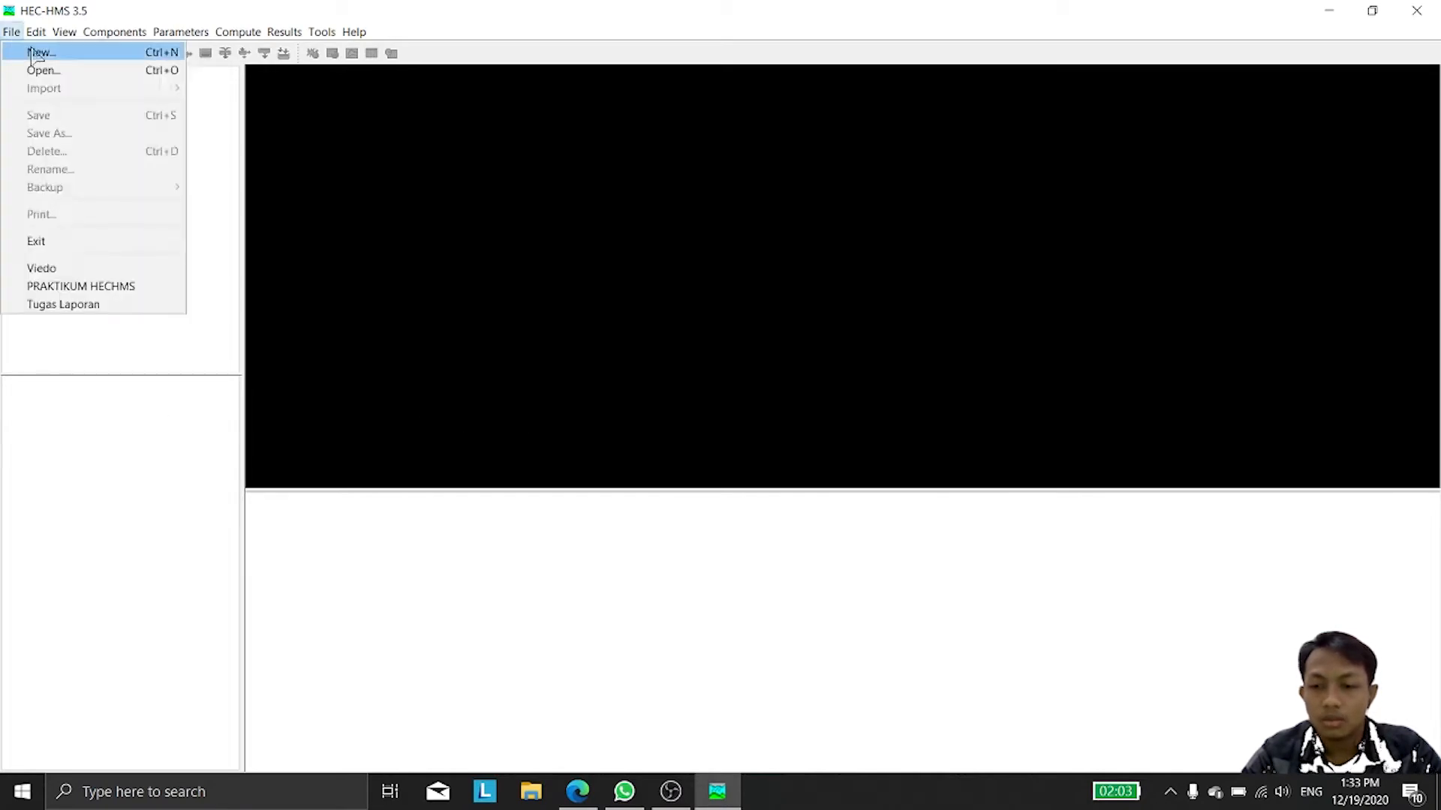
left_click(35, 54)
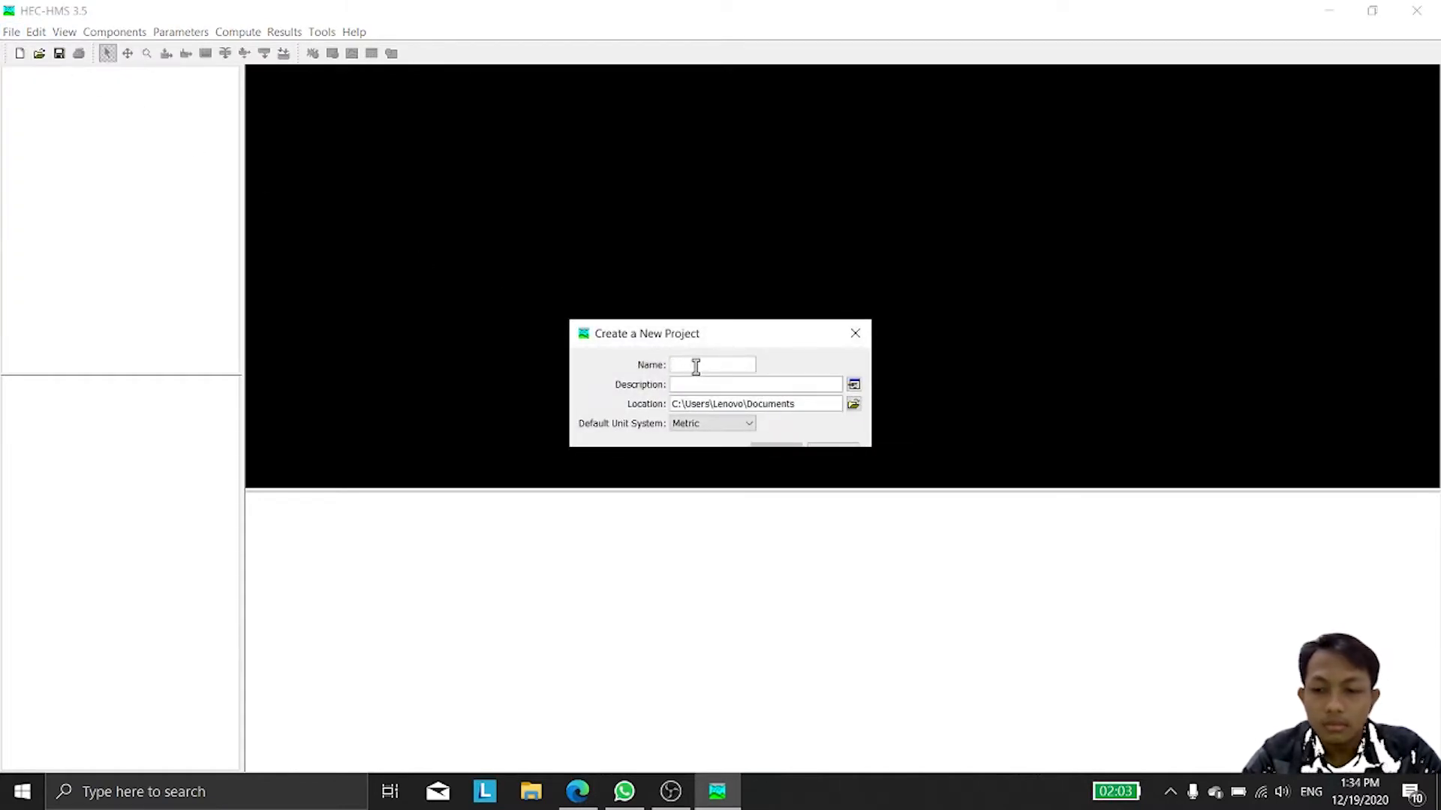
type("Kali Lamong")
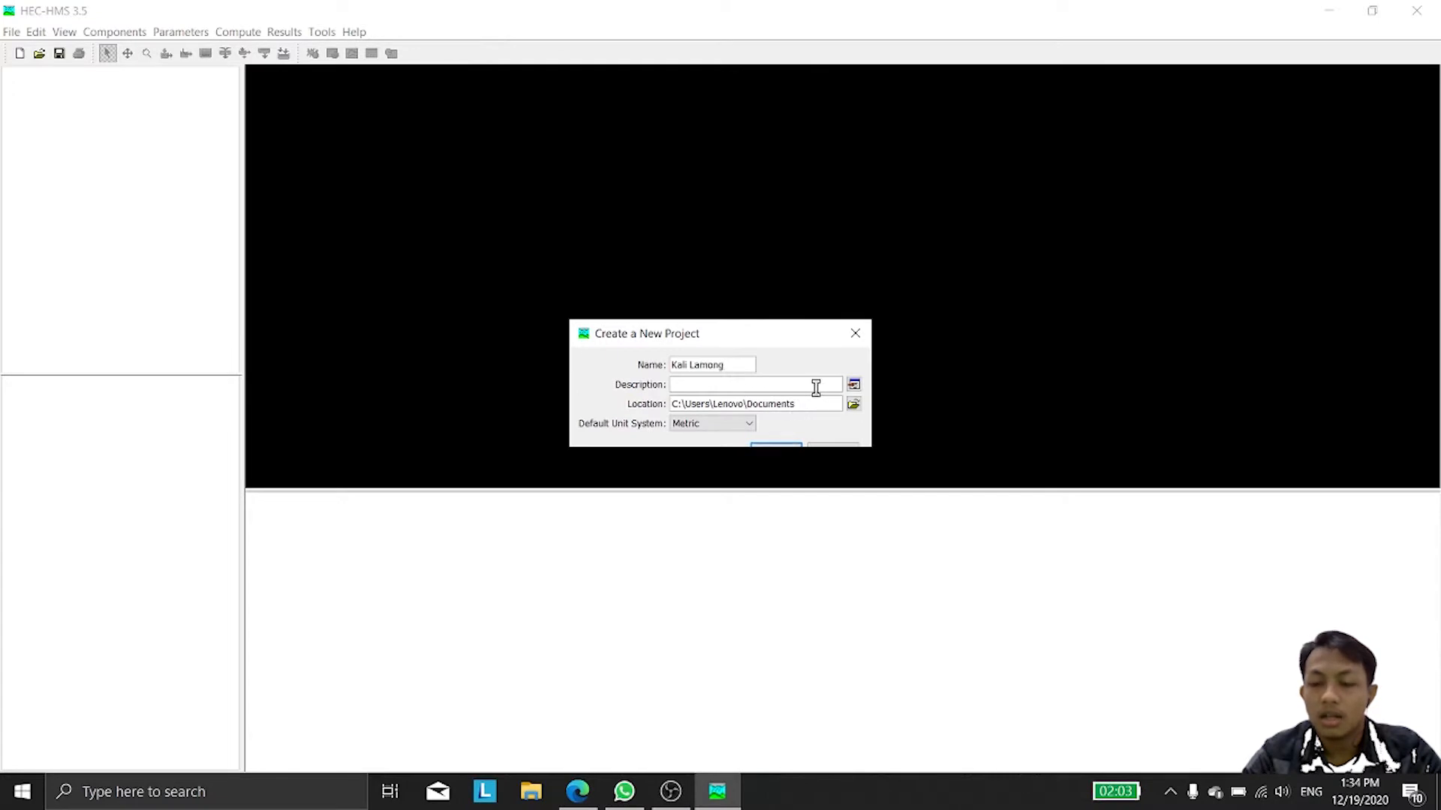
left_click(853, 404)
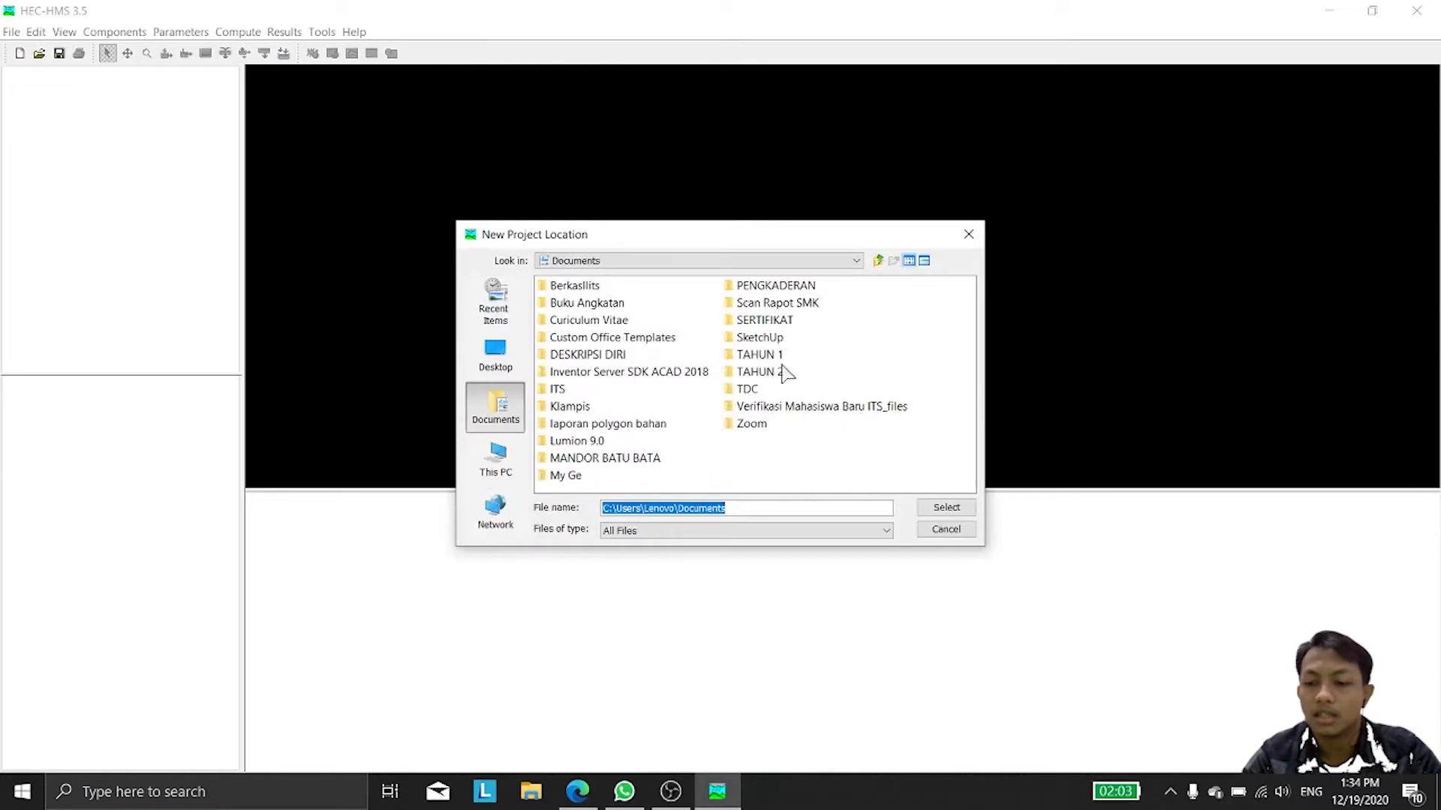
double_click(760, 372)
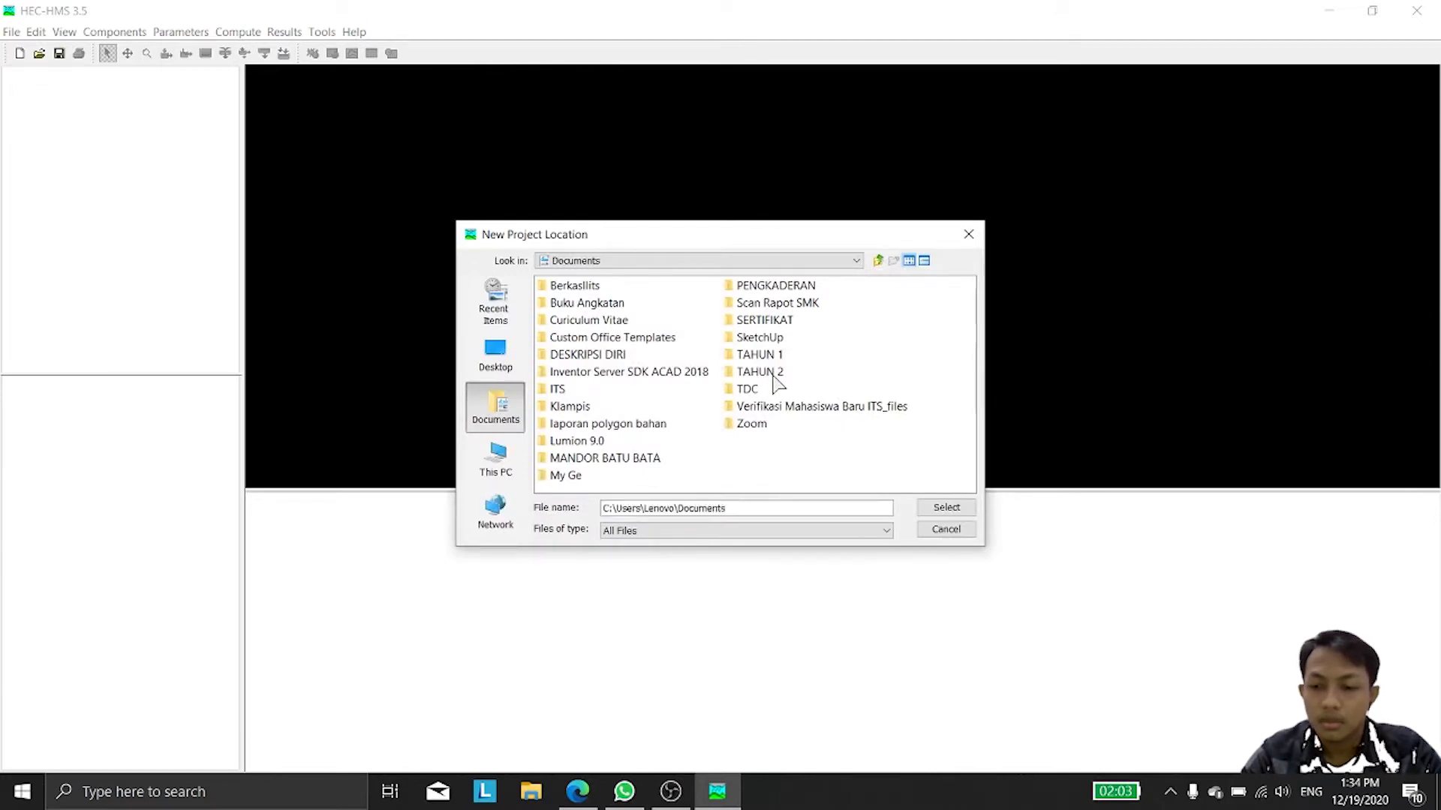
left_click(644, 289)
double_click(644, 288)
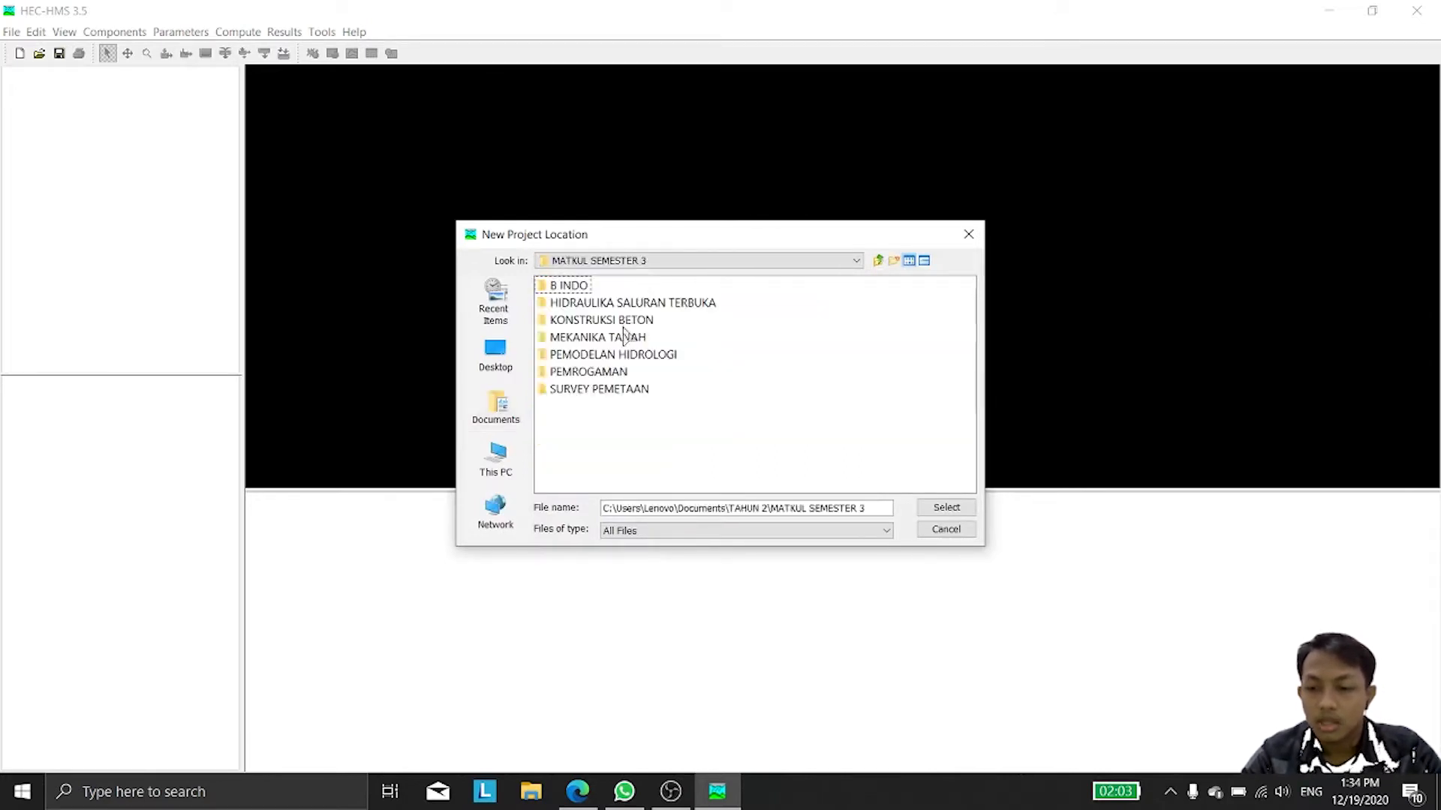
left_click(627, 354)
double_click(626, 354)
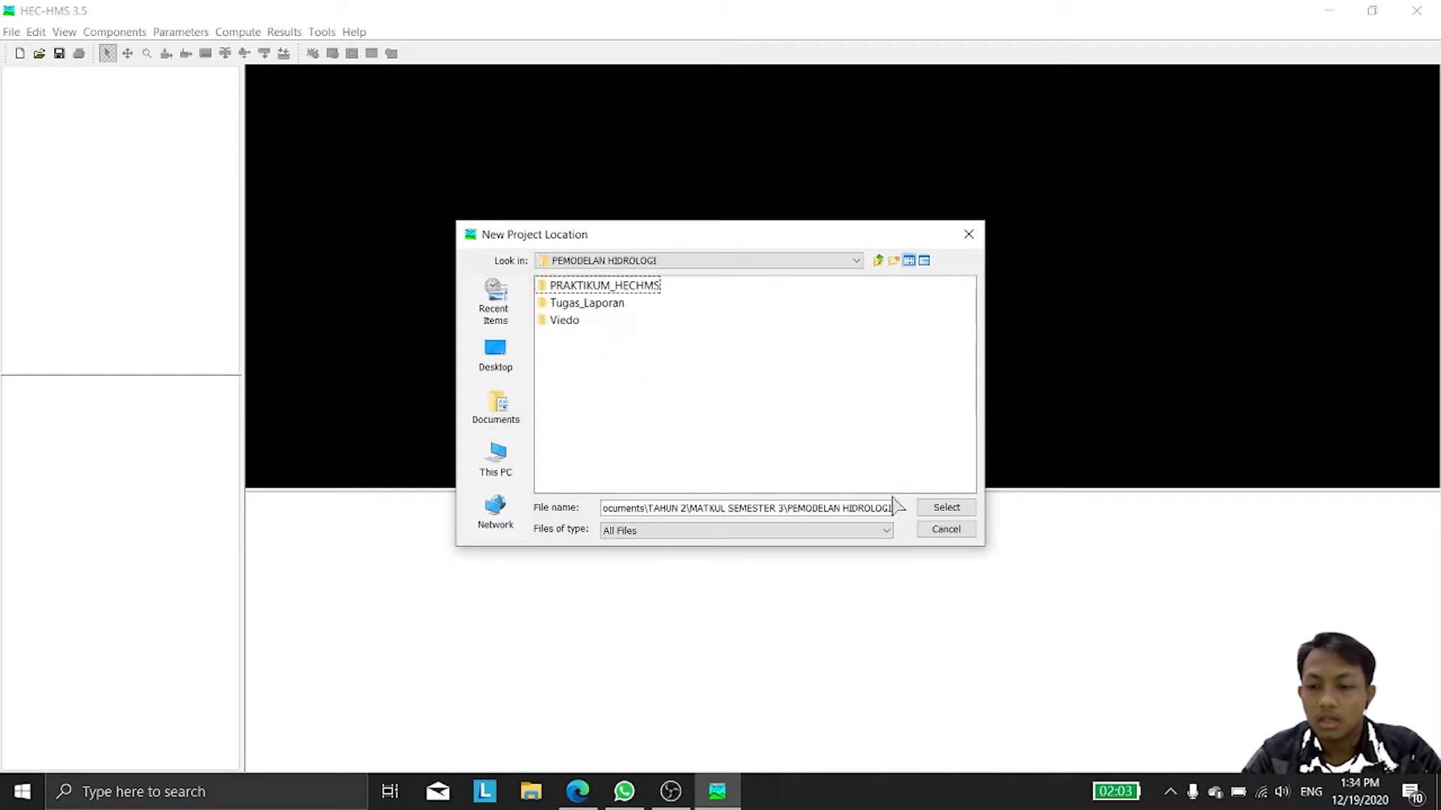
left_click(929, 512)
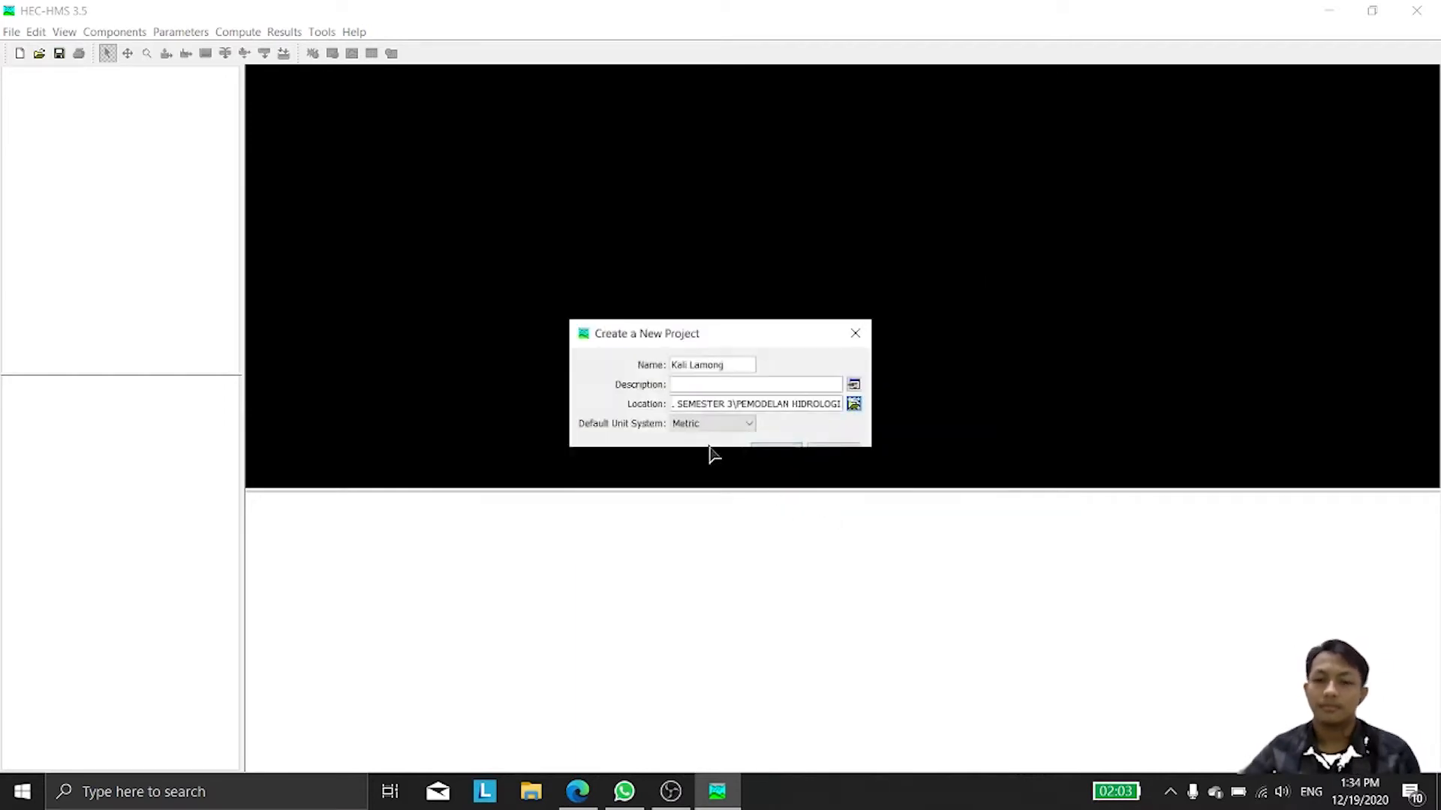
left_click(776, 461)
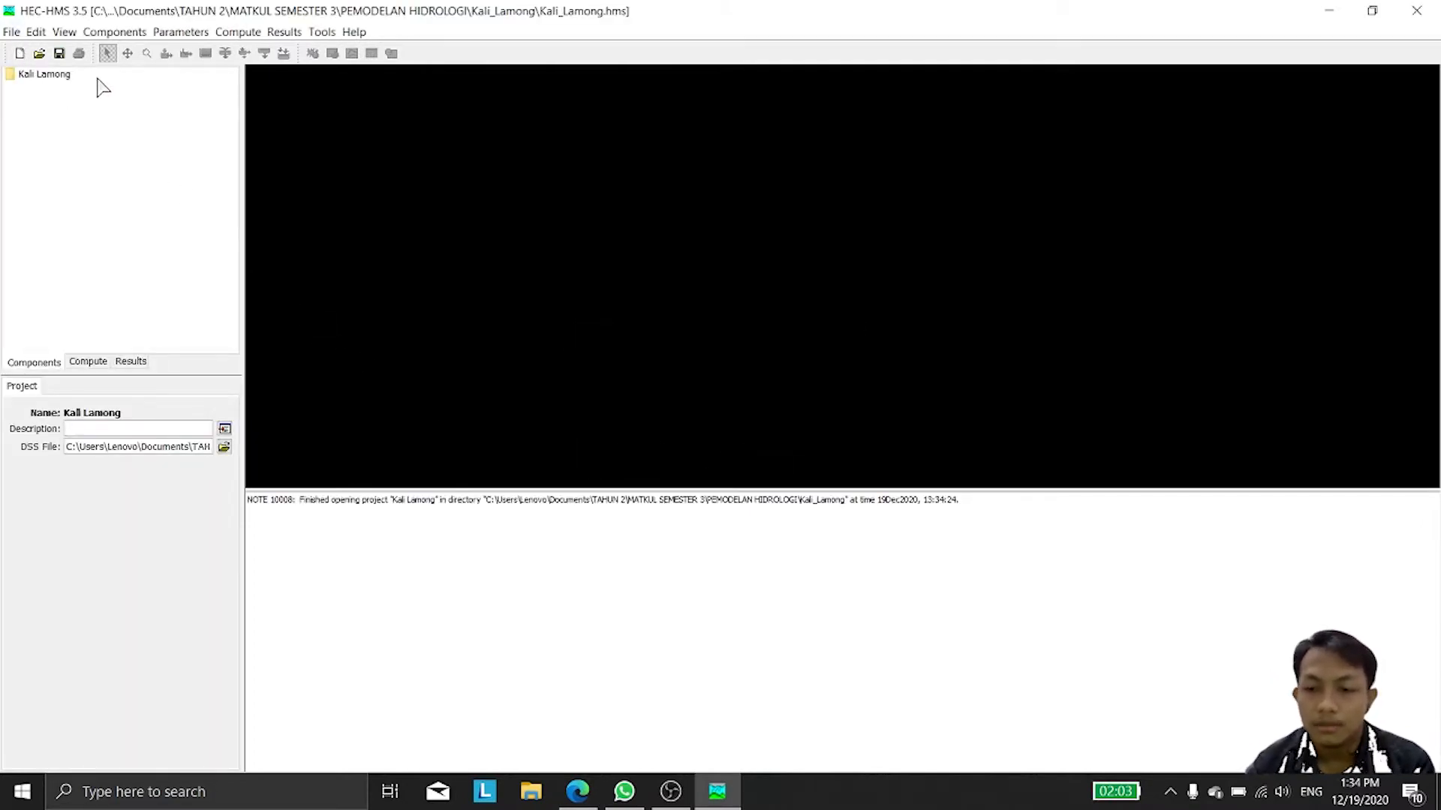
Step: Create a new basin model with the default name in the Basin Model Manager and close the manager
left_click(132, 36)
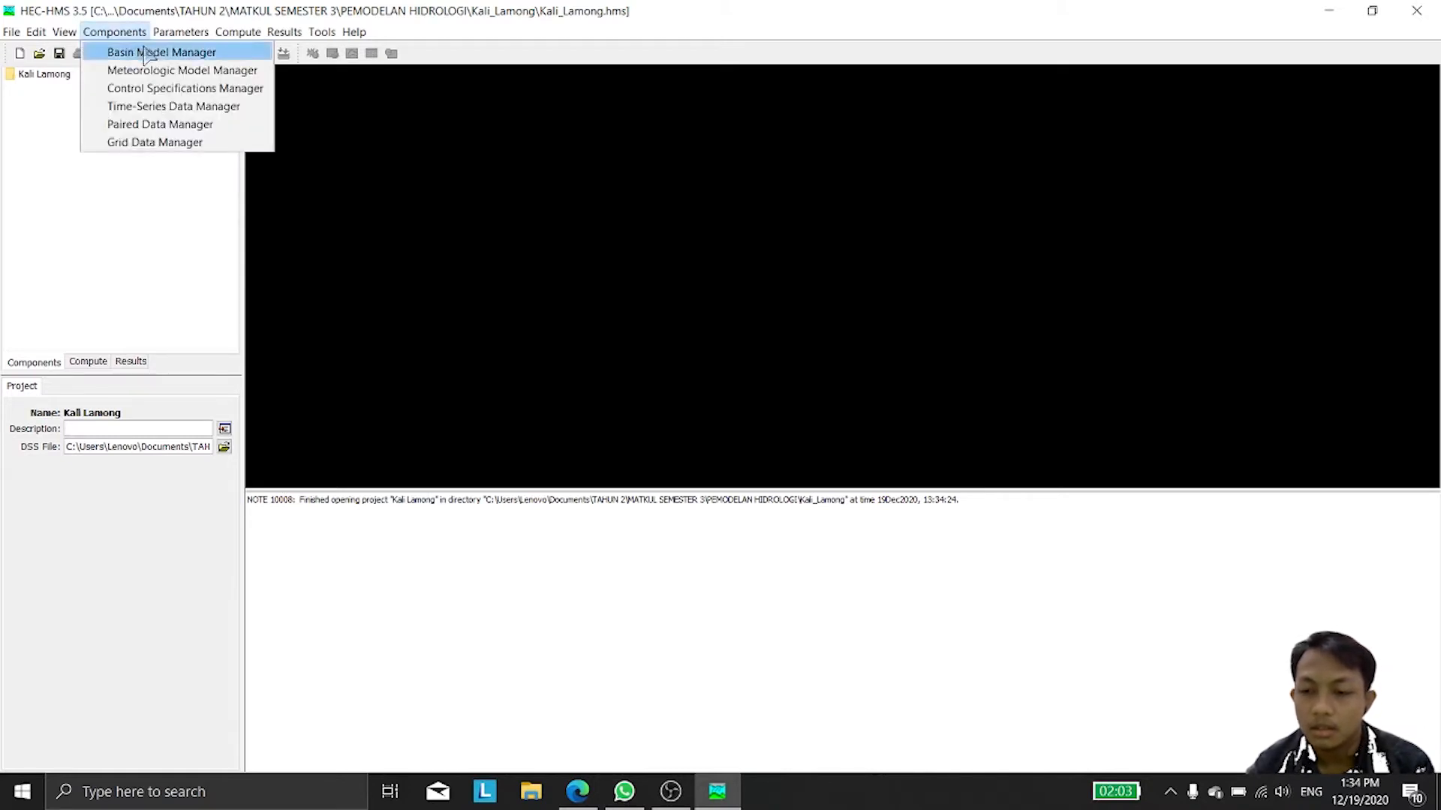
left_click(152, 54)
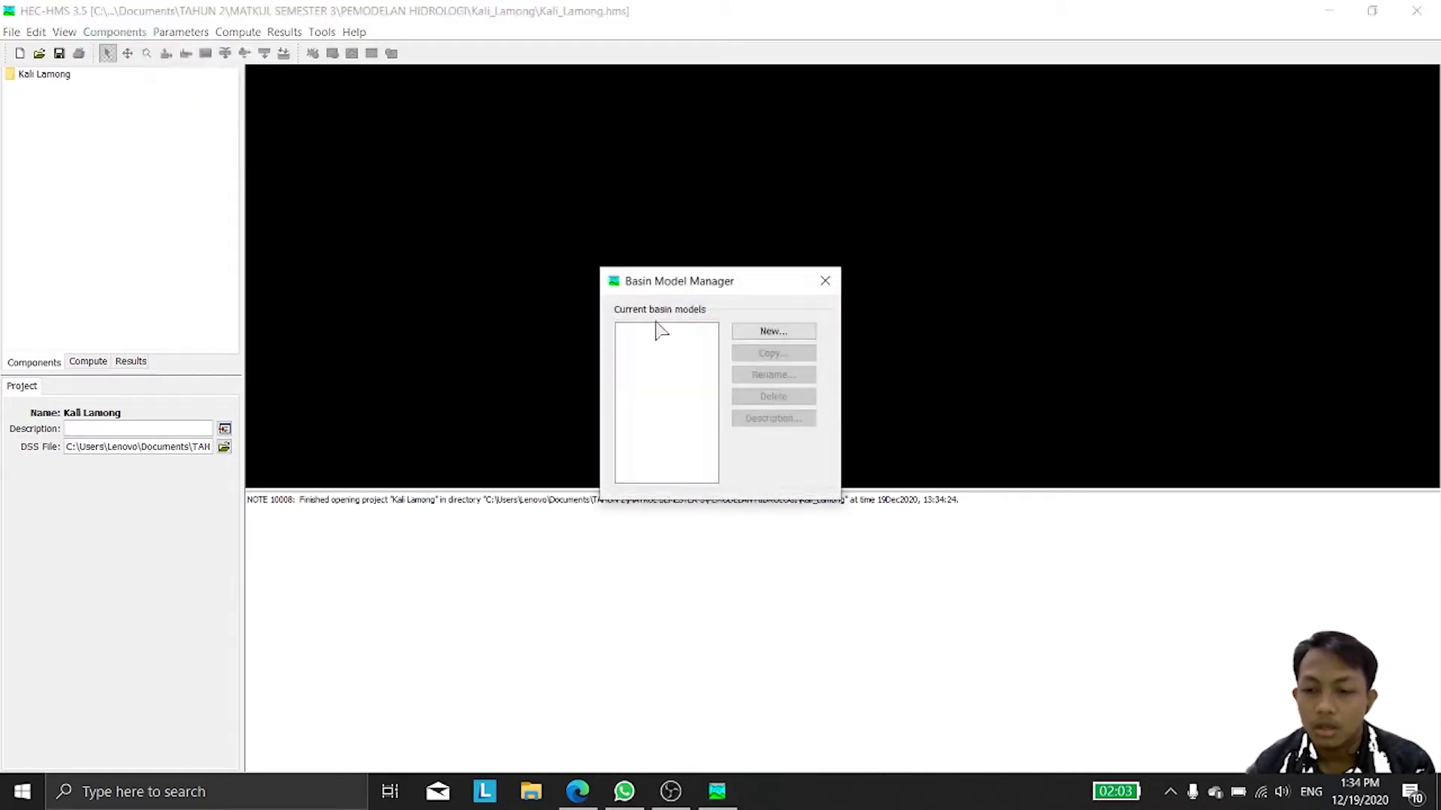
left_click(774, 332)
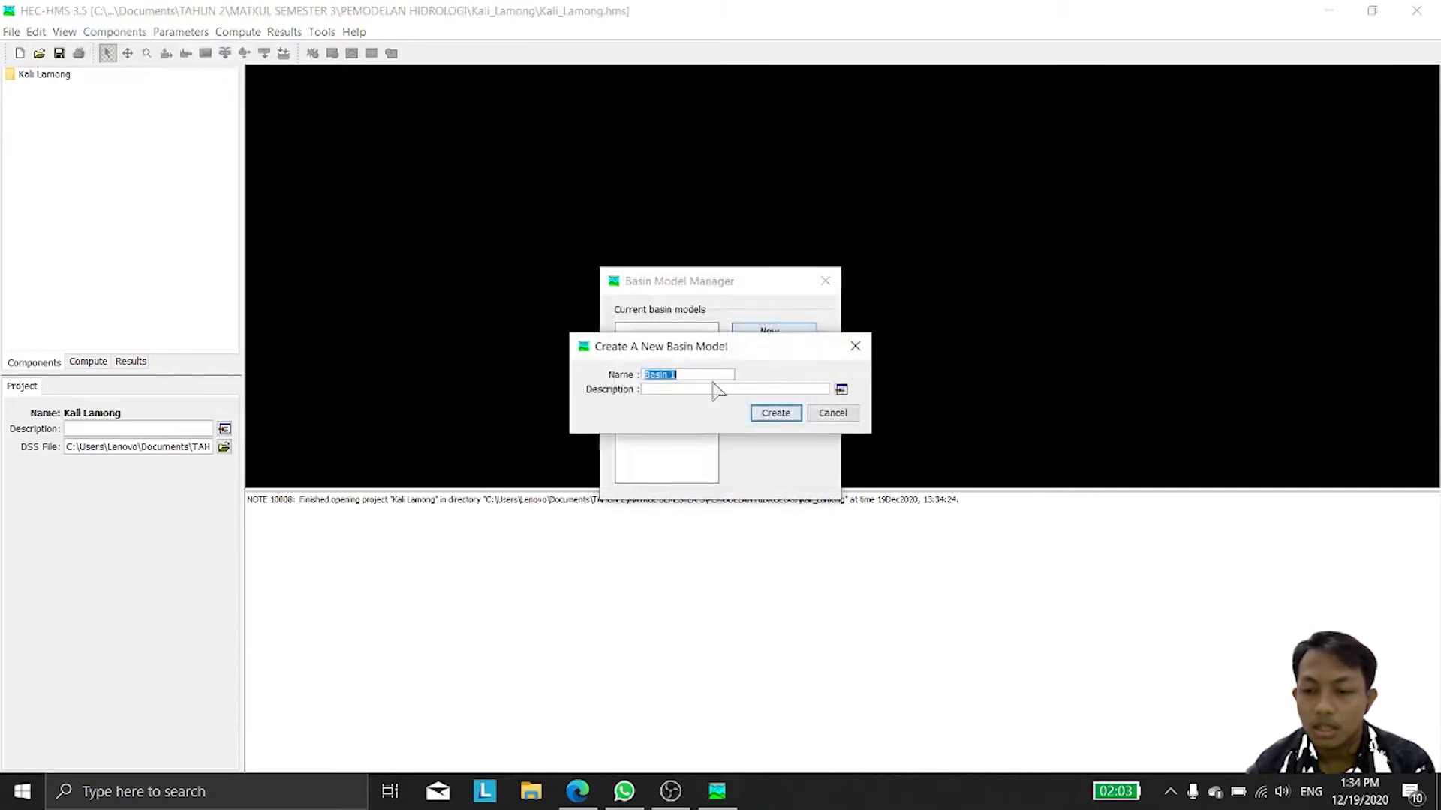
left_click(774, 413)
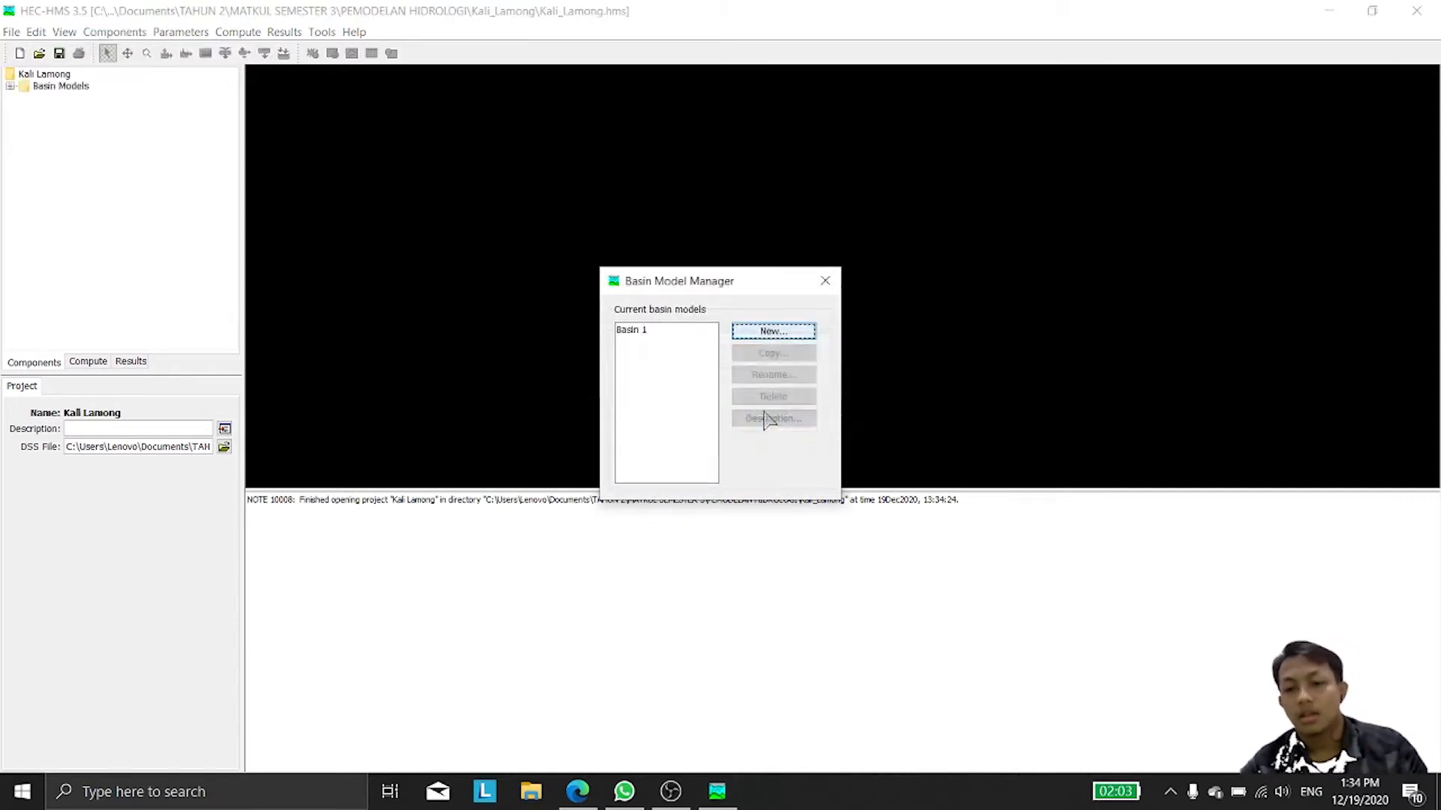
left_click(825, 281)
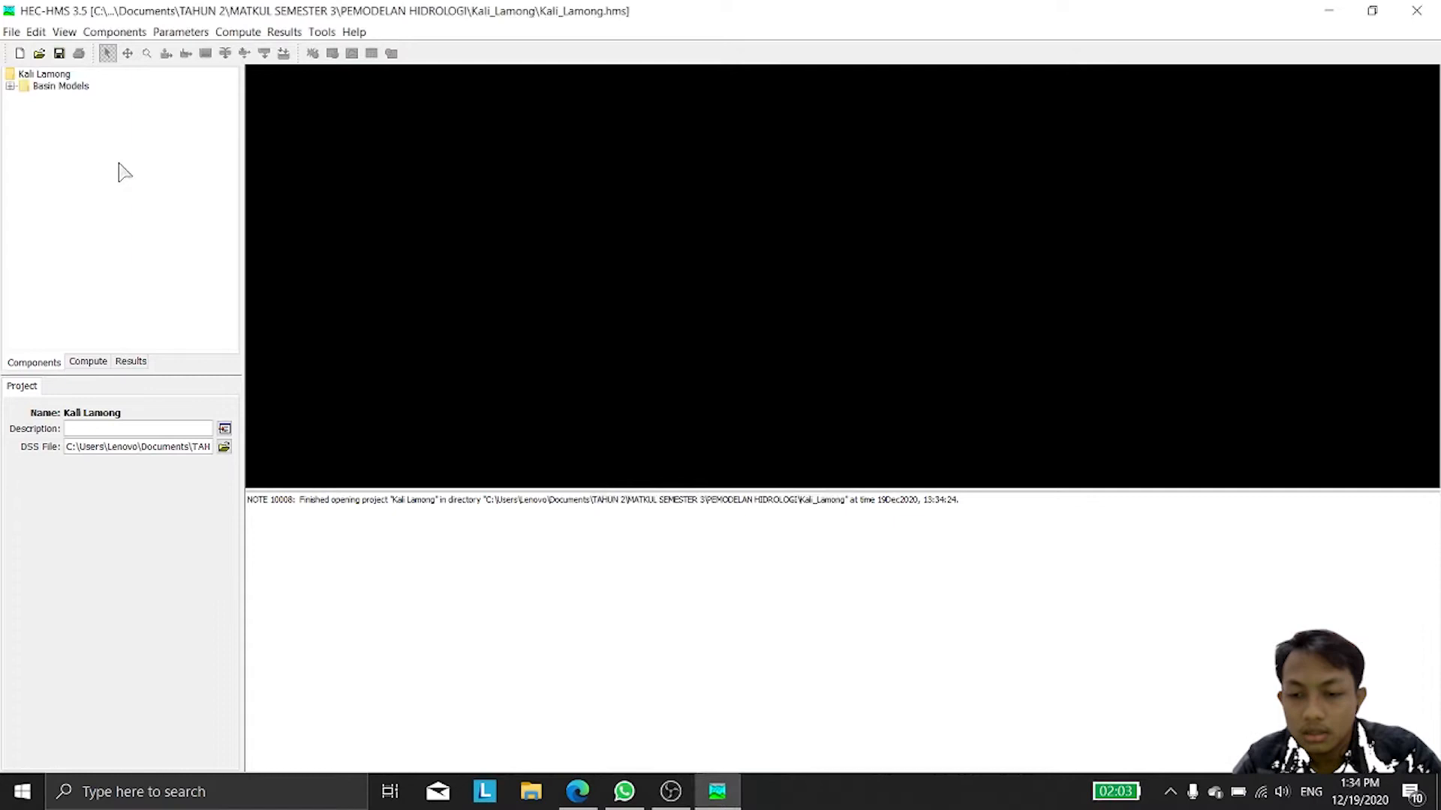
Step: Open the Basin 1 model from the project tree and enlarge its map window to fill the workspace
left_click(69, 87)
double_click(69, 89)
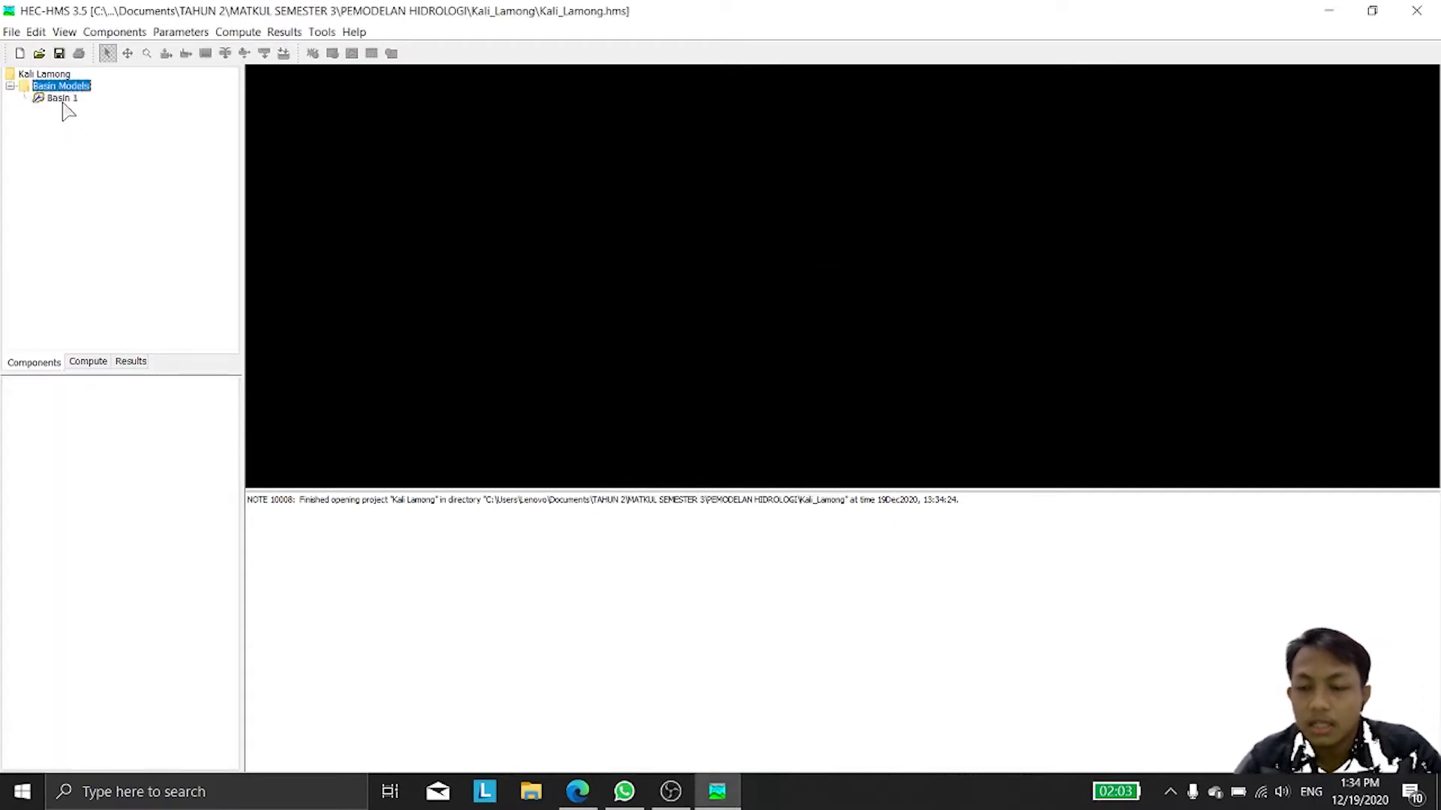
left_click(63, 102)
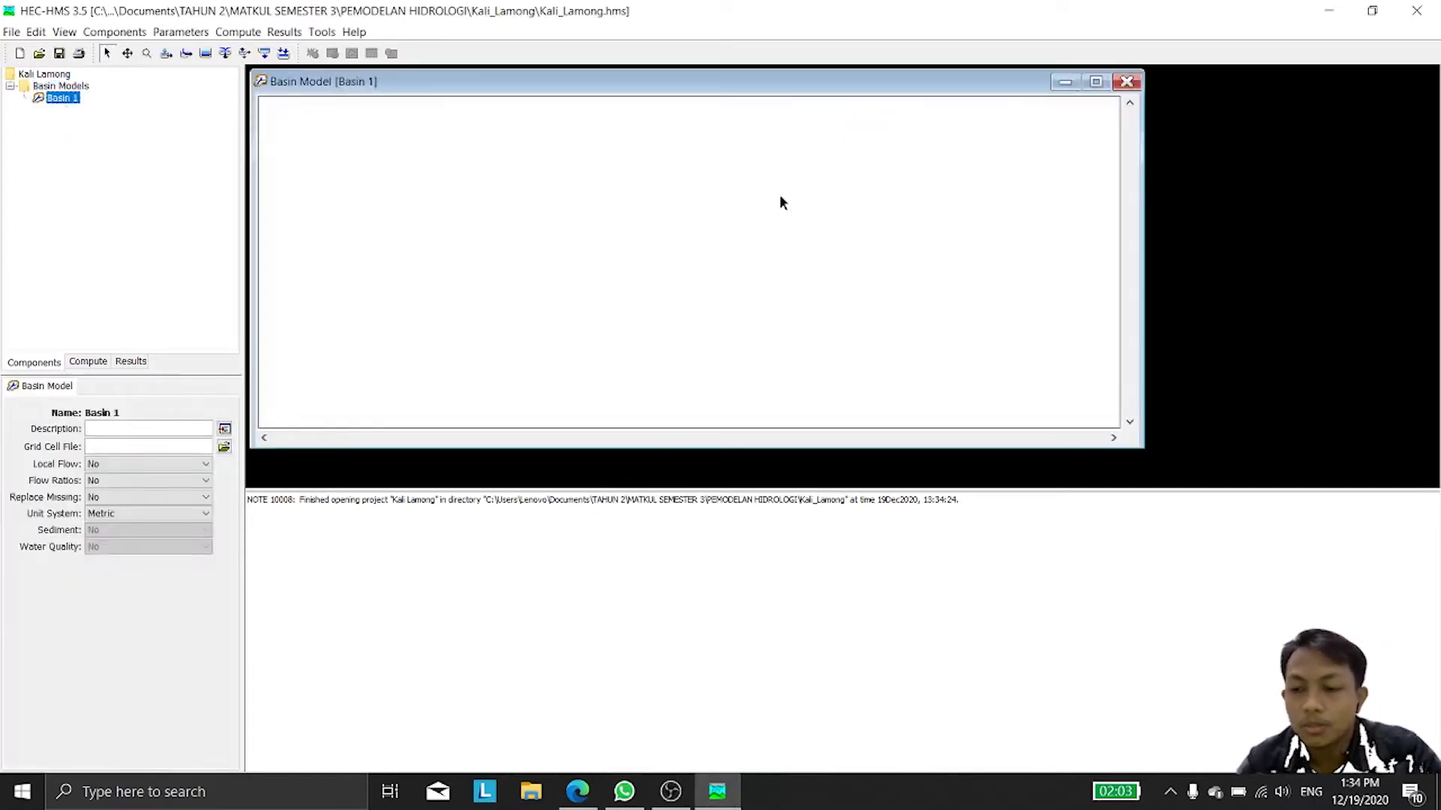
left_click_drag(1141, 444, 1428, 474)
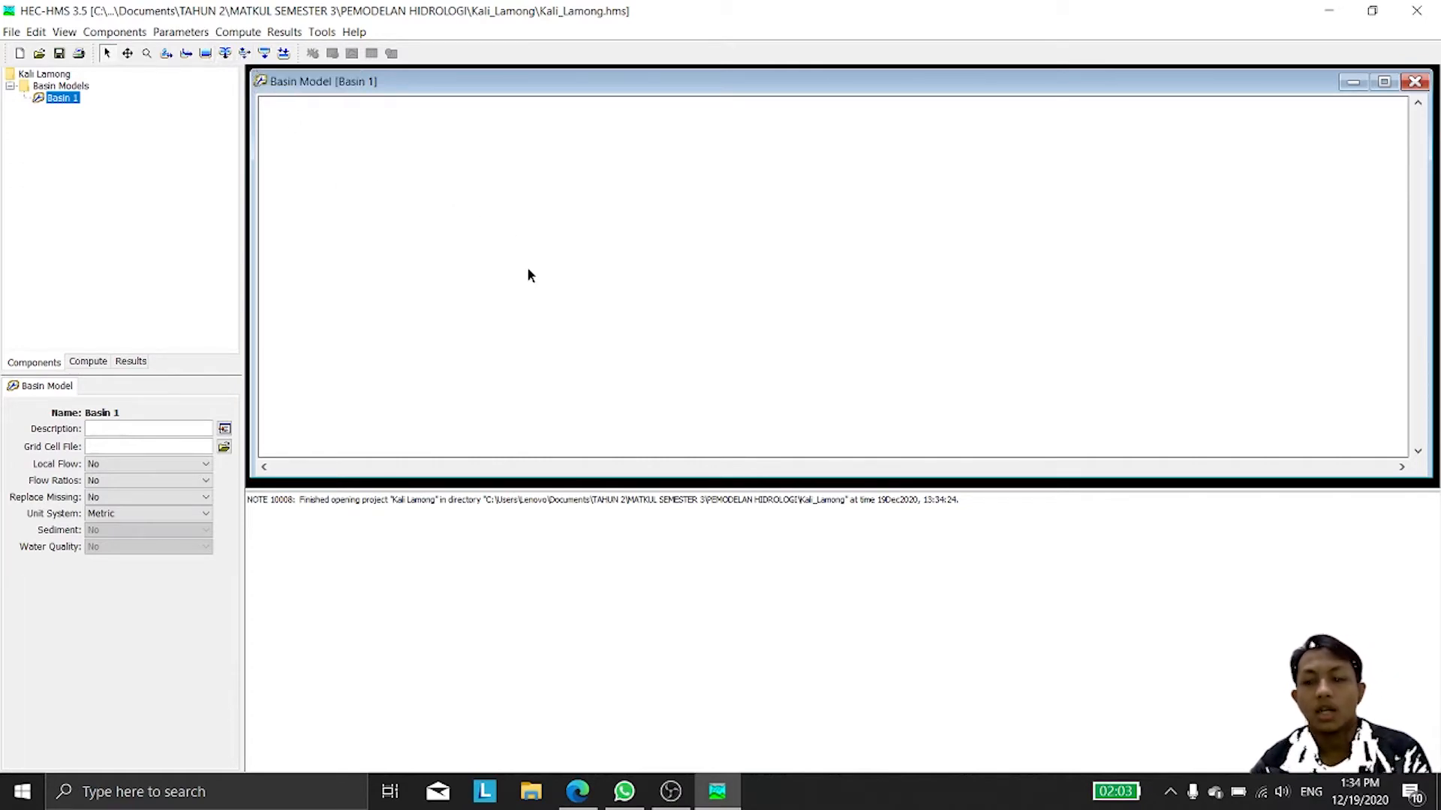
Step: Review the PDF's basin model description, 11-subbasin figure and subbasin input table in Edge, and return to HEC-HMS
left_click(578, 792)
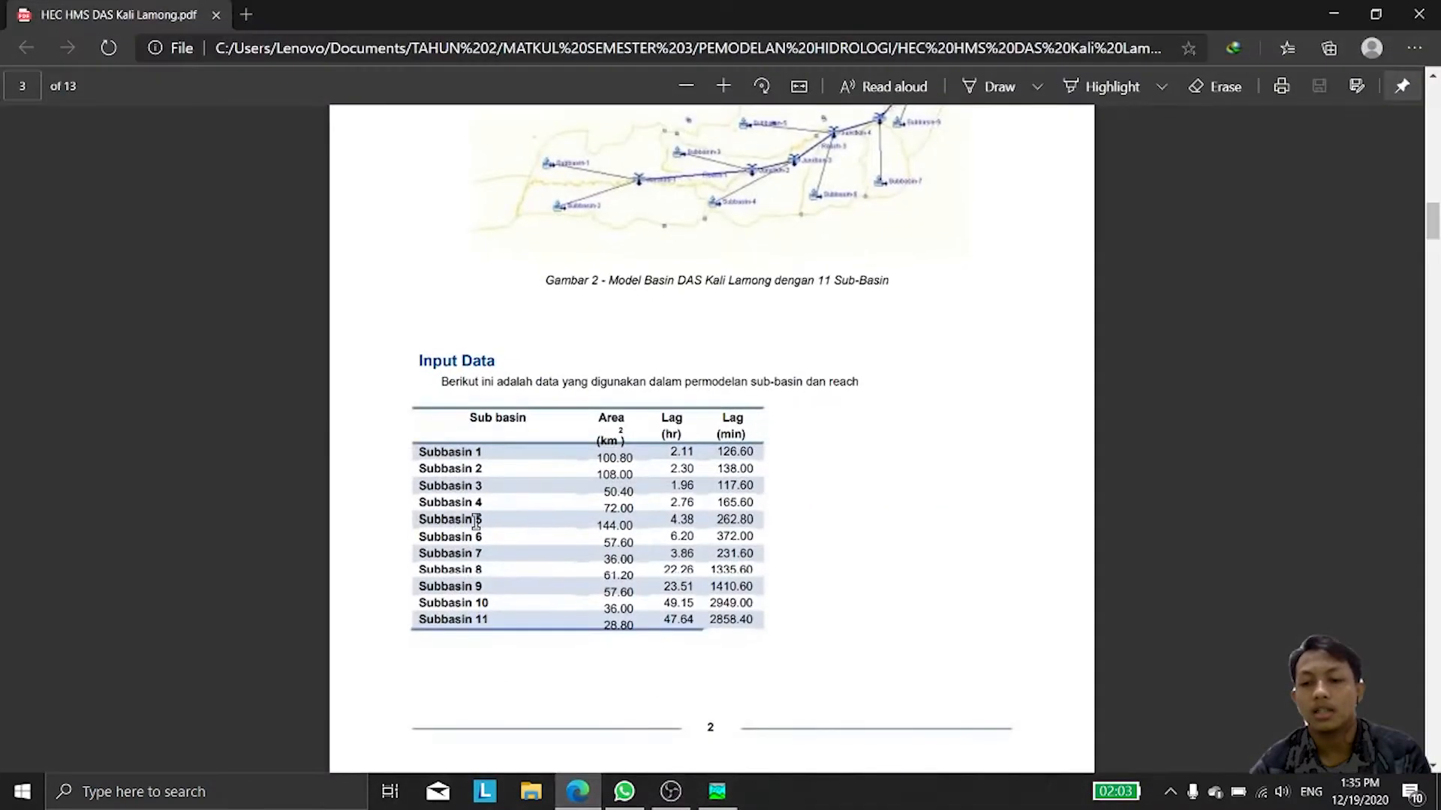
scroll(628, 346, "down", 2)
scroll(622, 341, "up", 5)
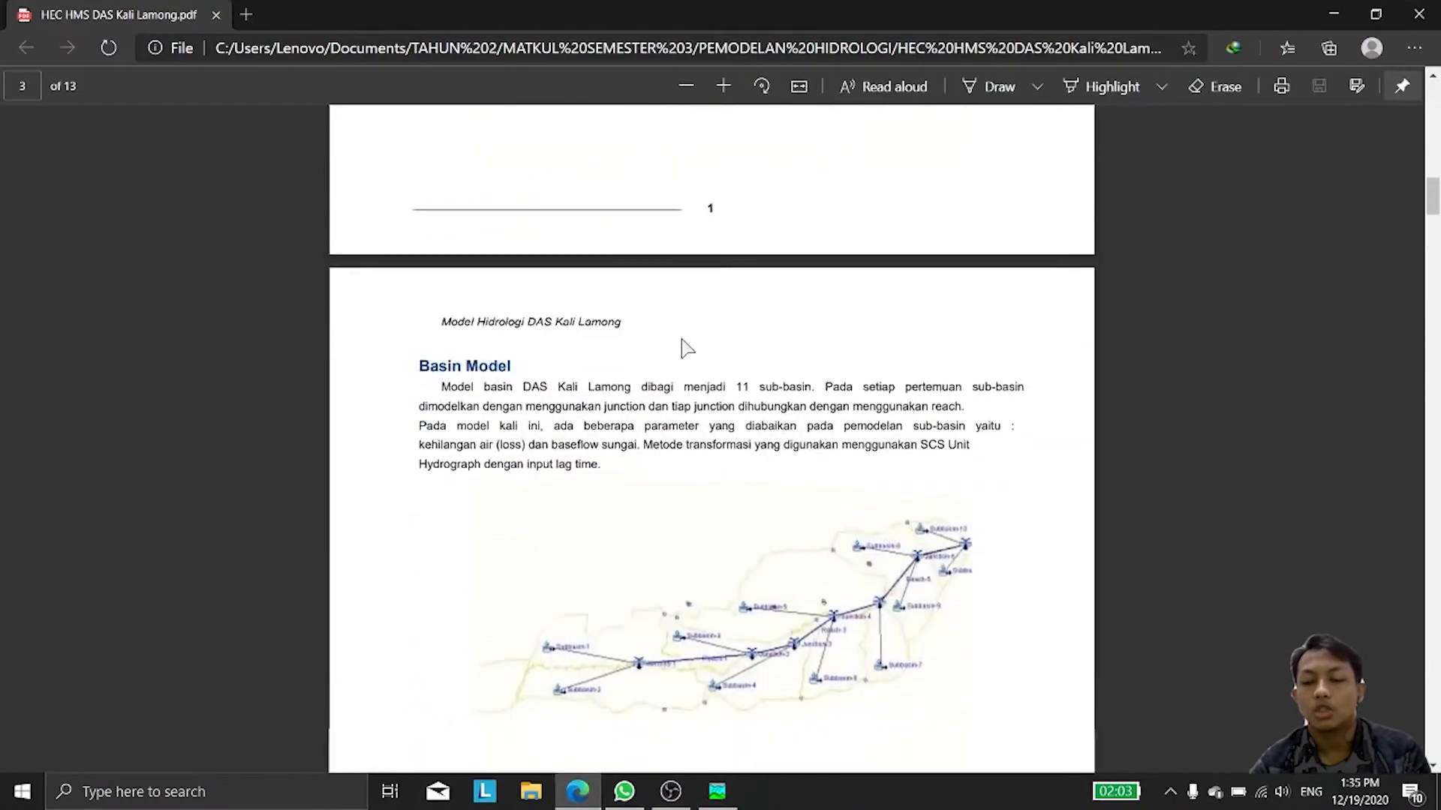
scroll(683, 345, "down", 4)
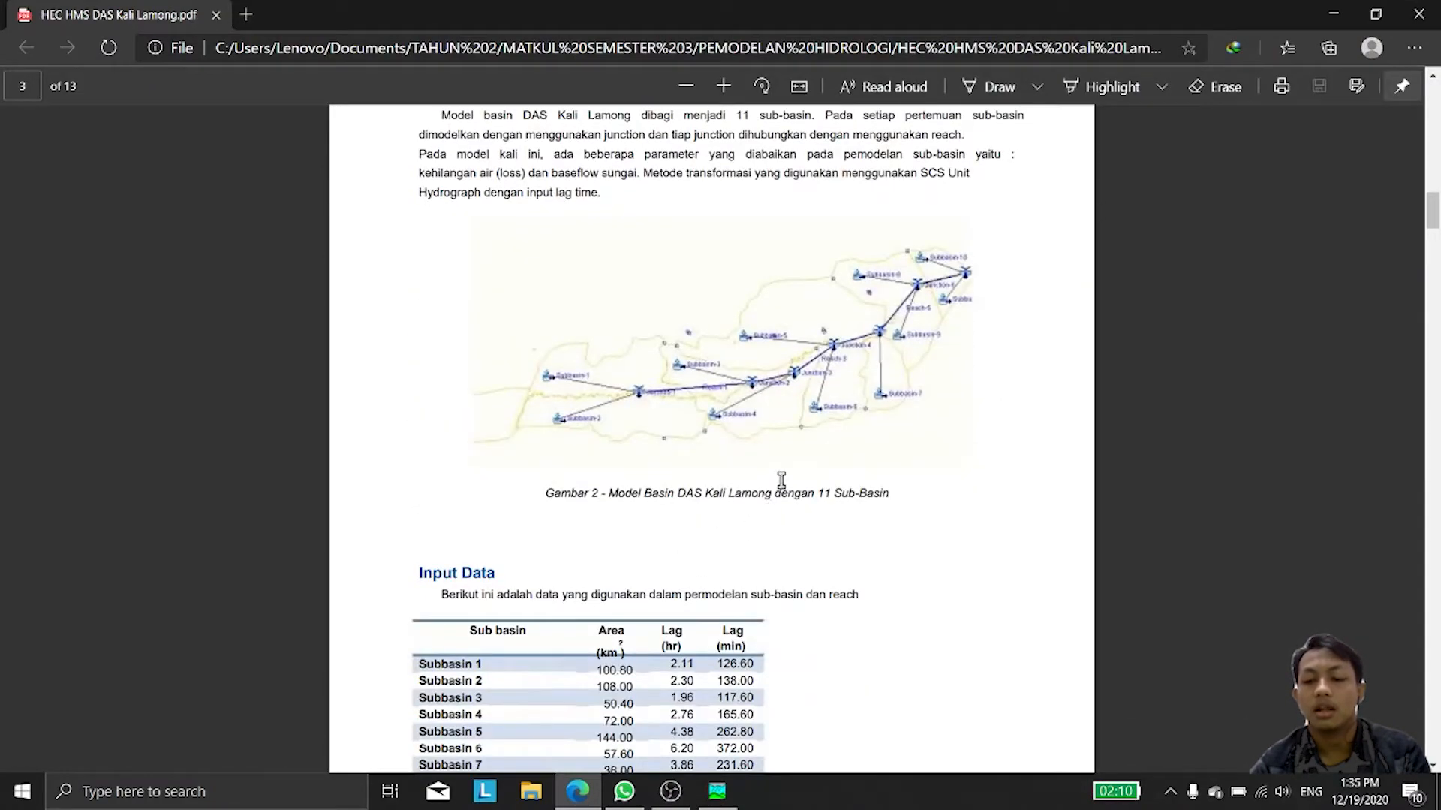
scroll(499, 649, "down", 1)
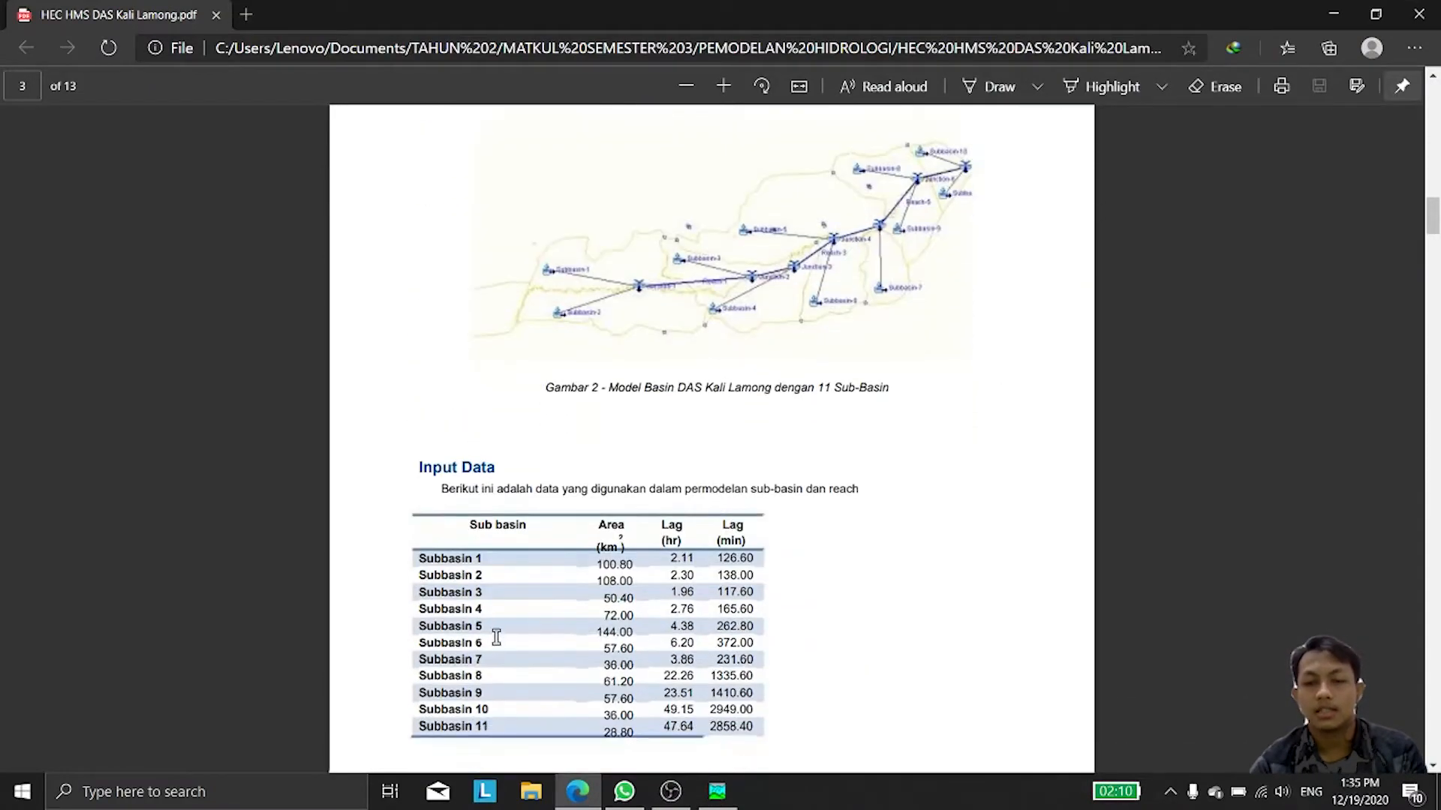
left_click(718, 791)
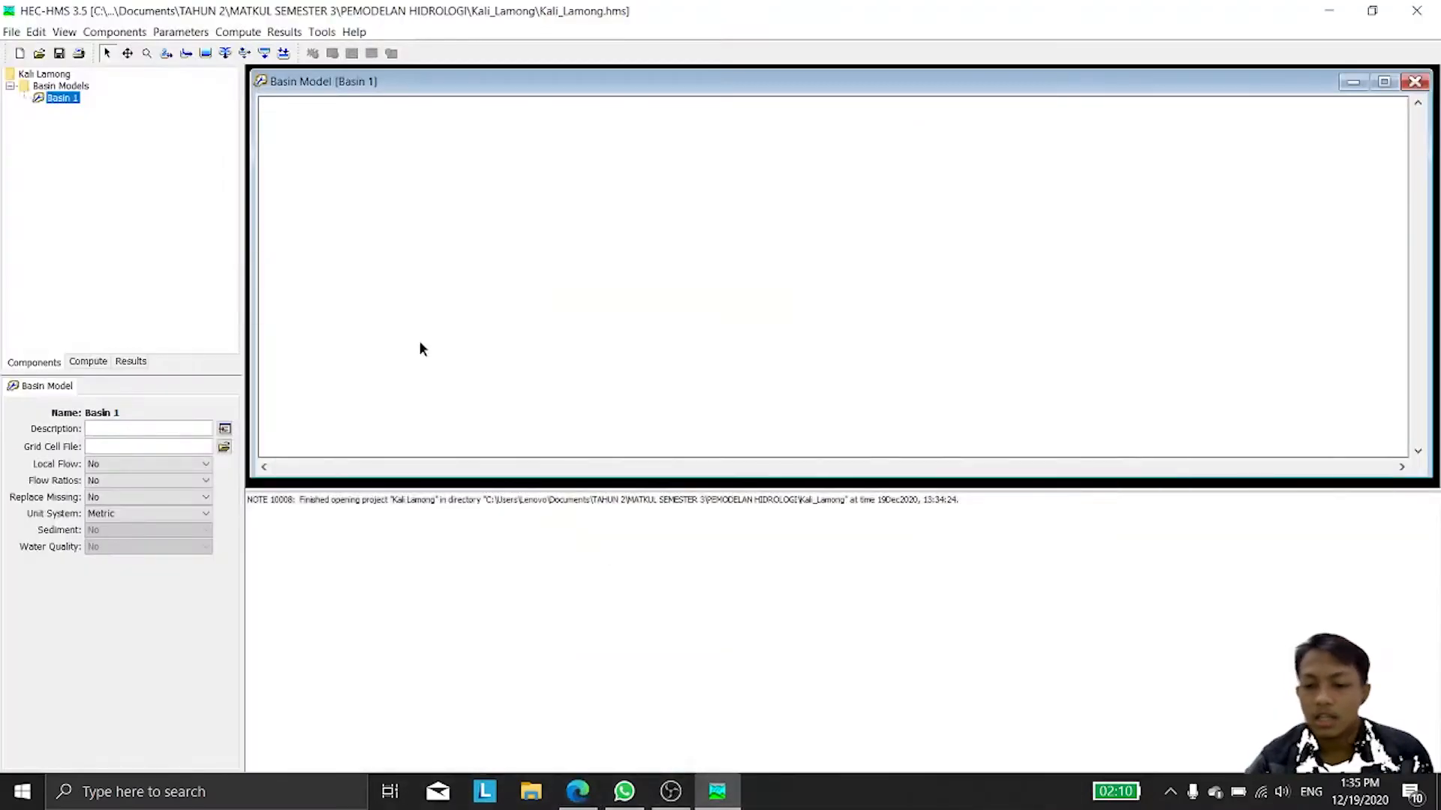
left_click(578, 792)
scroll(548, 551, "down", 1)
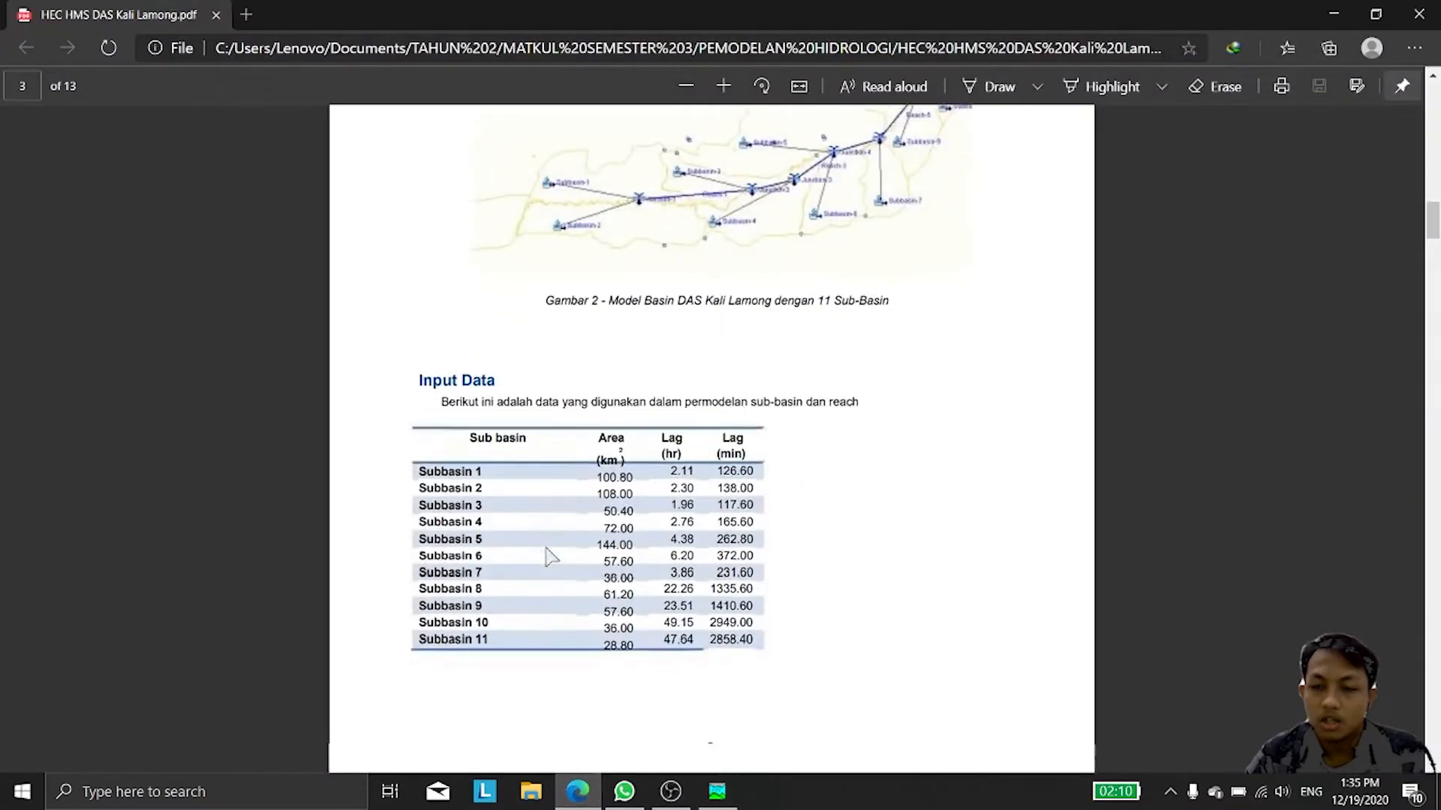
left_click(577, 791)
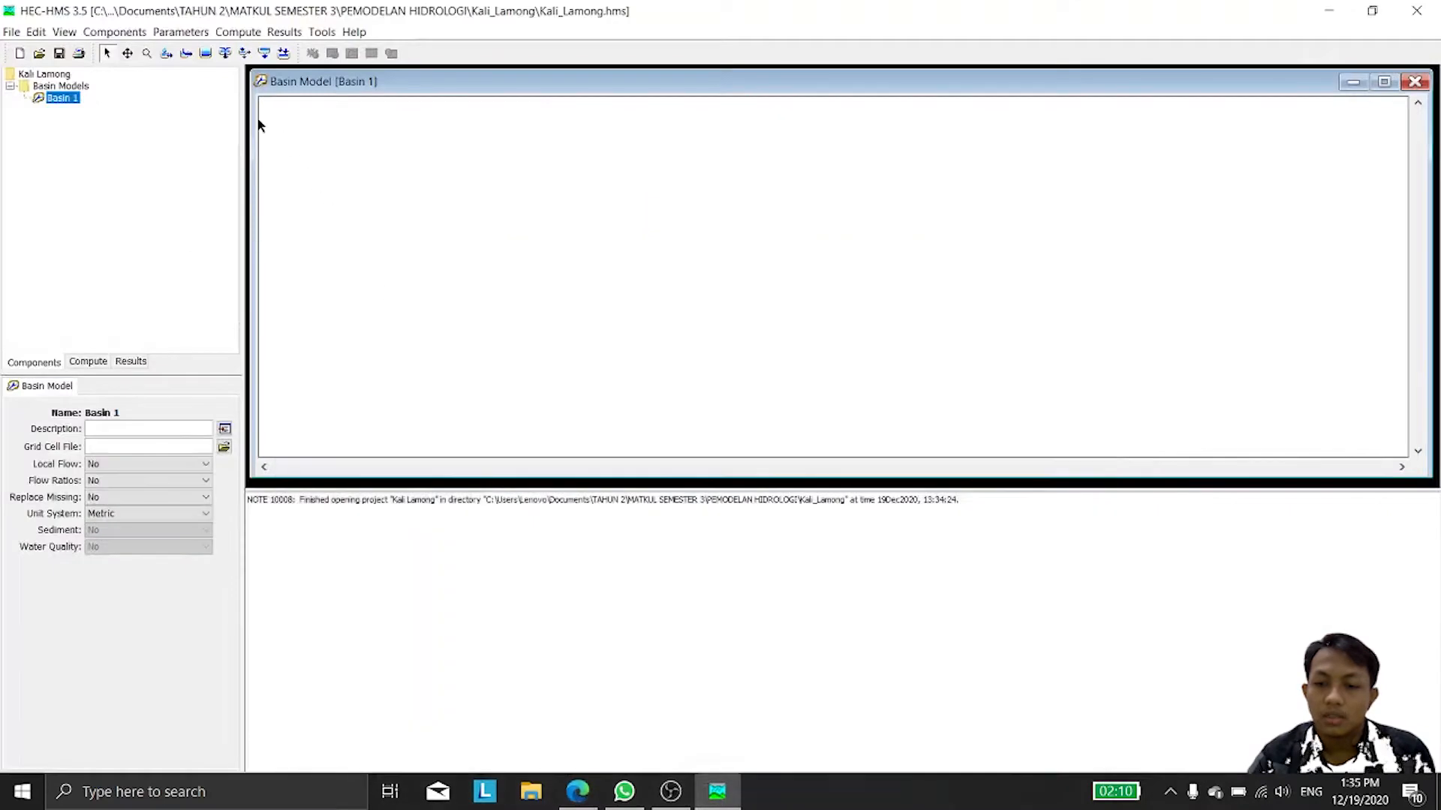
Step: Place eleven subbasins with default names on the basin map, ten alternating between an upper and lower row, the last at the east end
left_click(167, 53)
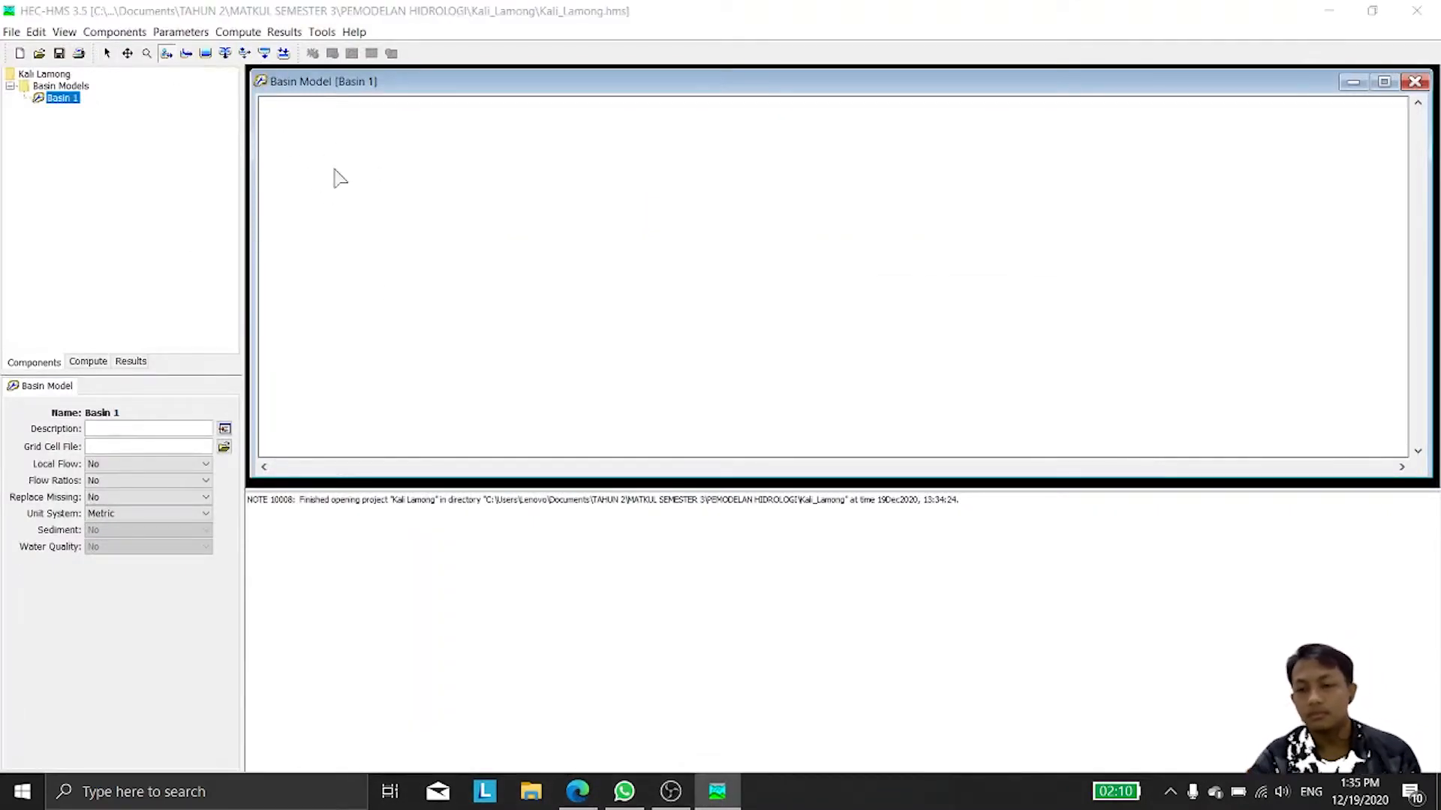
left_click(333, 169)
key("Return")
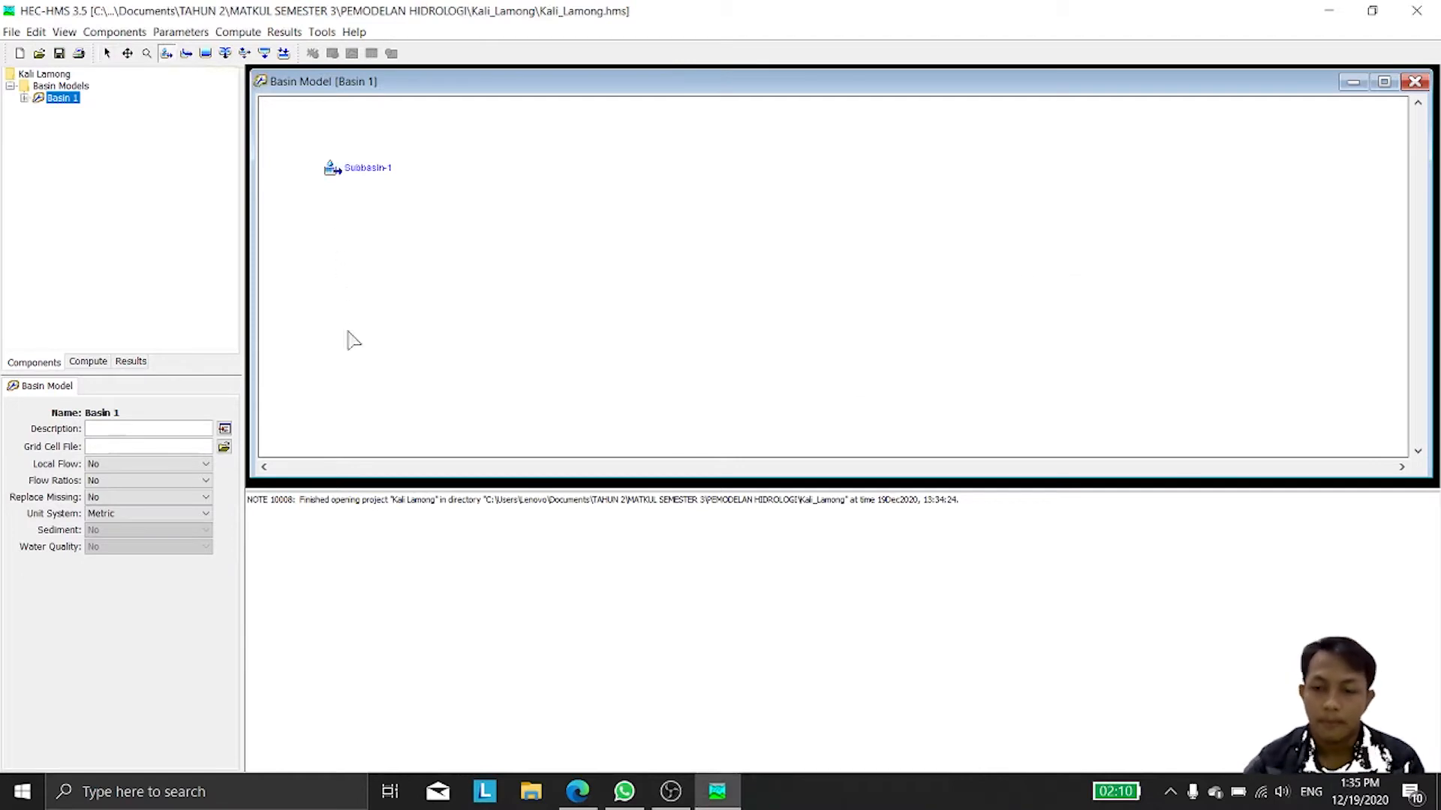
left_click(346, 330)
key("Return")
left_click(502, 168)
key("Return")
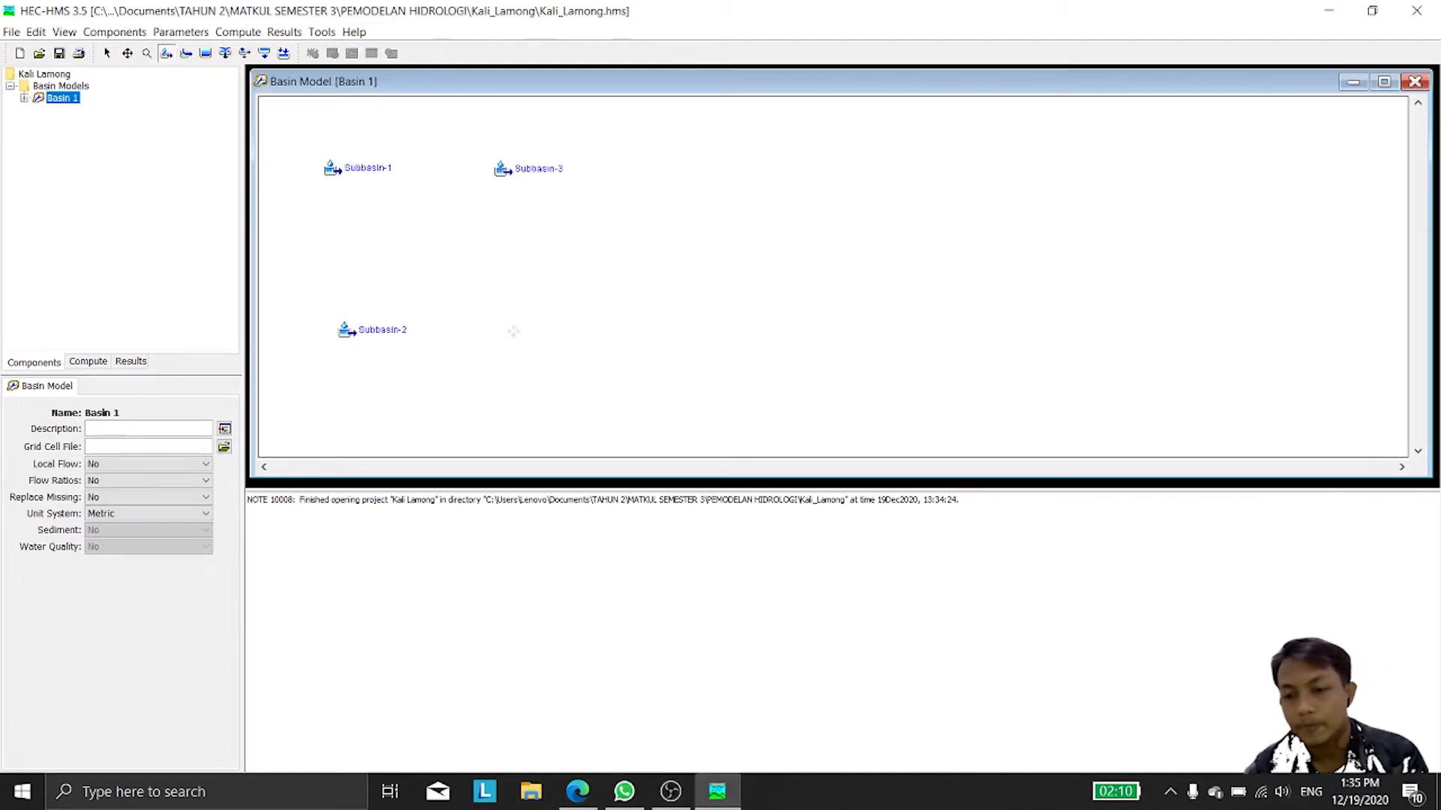
left_click(513, 331)
key("Return")
left_click(632, 180)
key("Return")
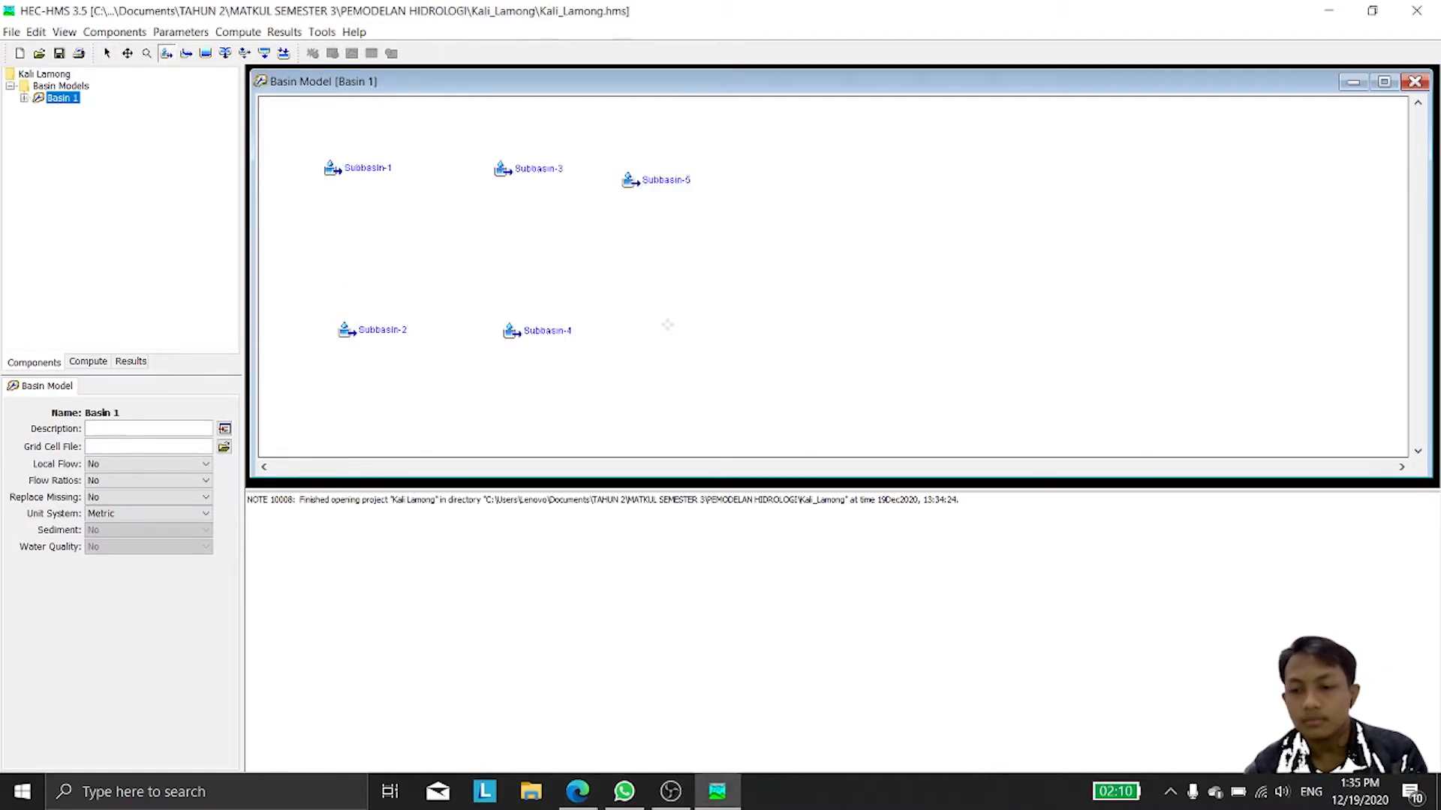
left_click(667, 323)
key("Return")
left_click(800, 182)
key("Return")
left_click(824, 332)
key("Return")
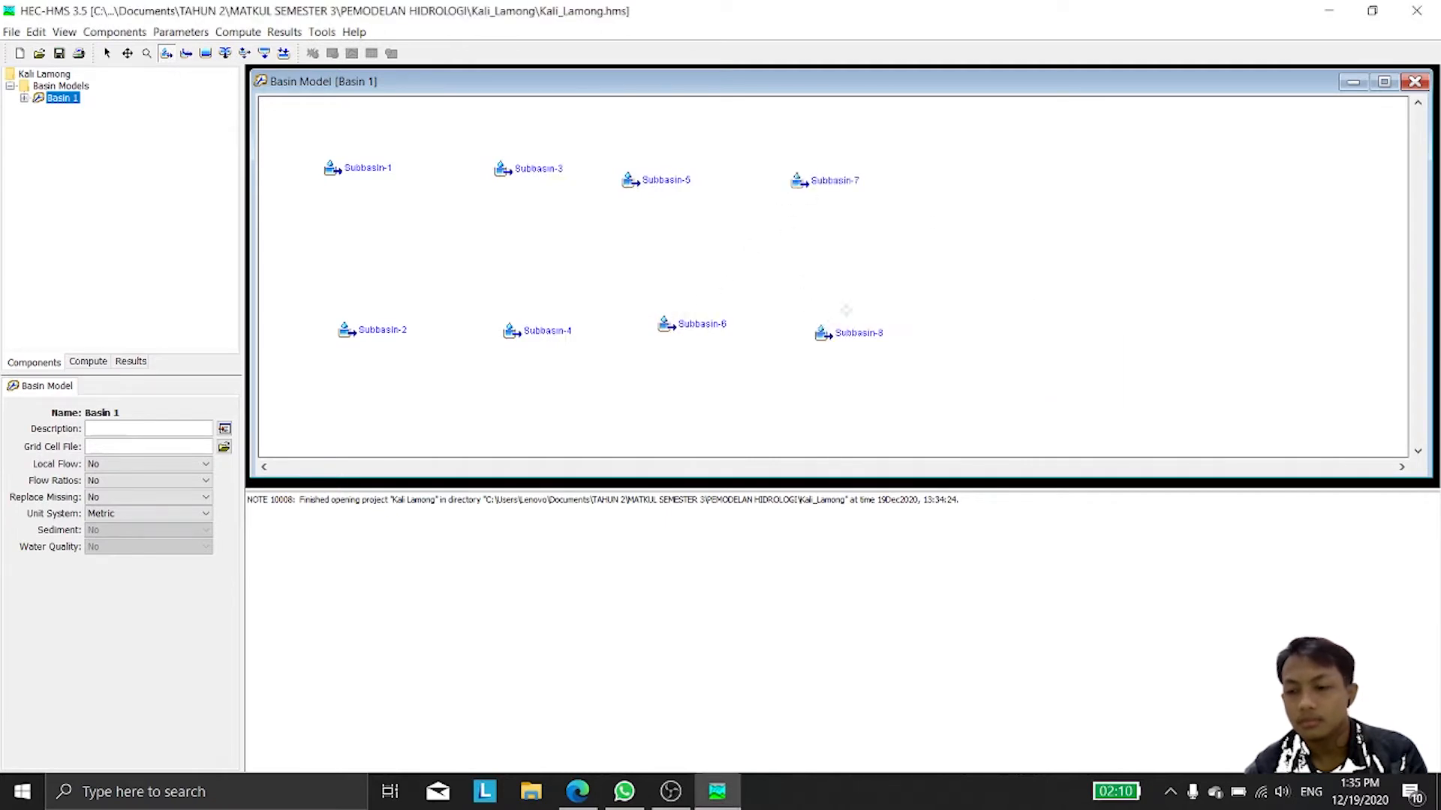
left_click(971, 167)
key("Return")
left_click(989, 300)
key("Return")
left_click(1166, 197)
key("Return")
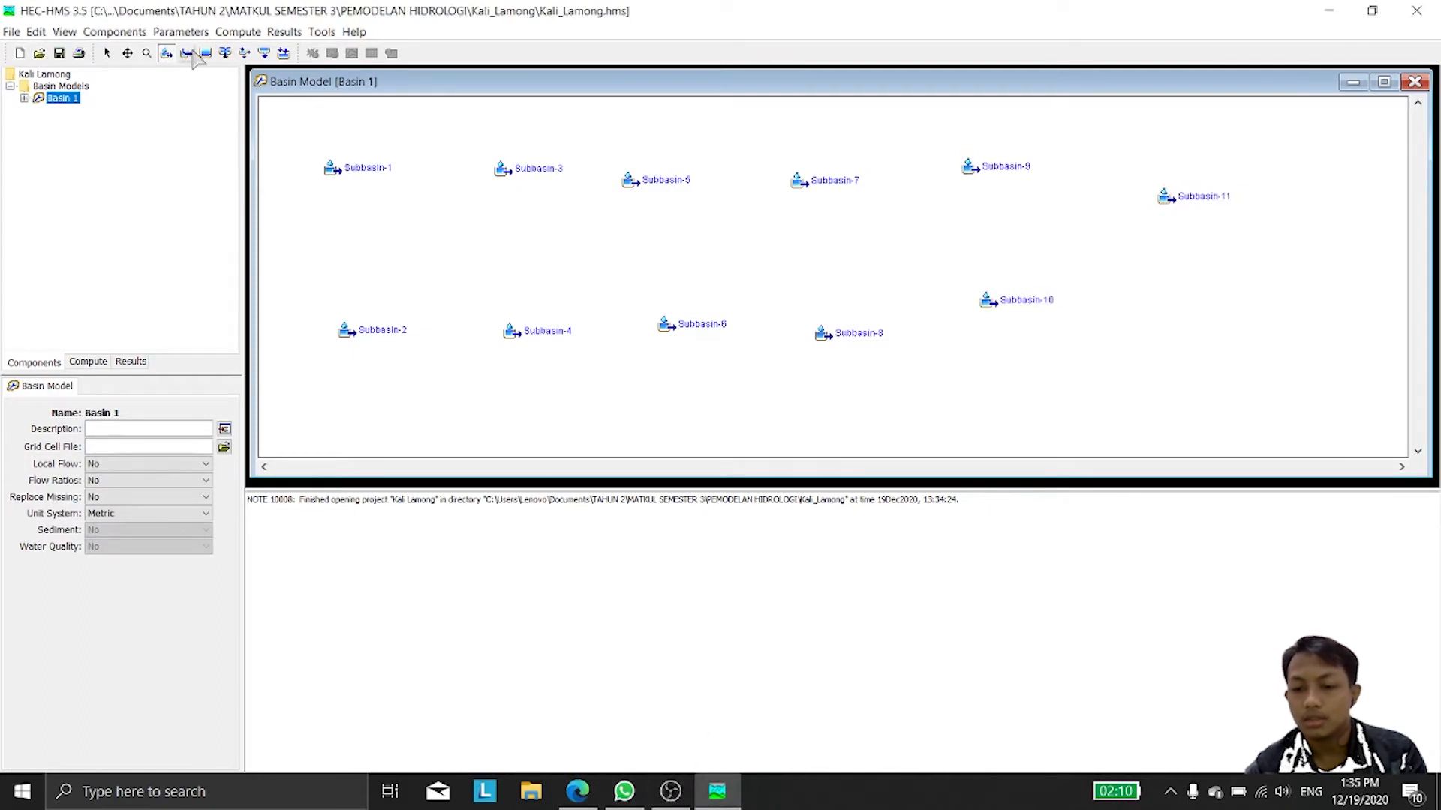
Step: Place seven junctions with default names in a west-to-east row between the upper and lower subbasins
left_click(224, 52)
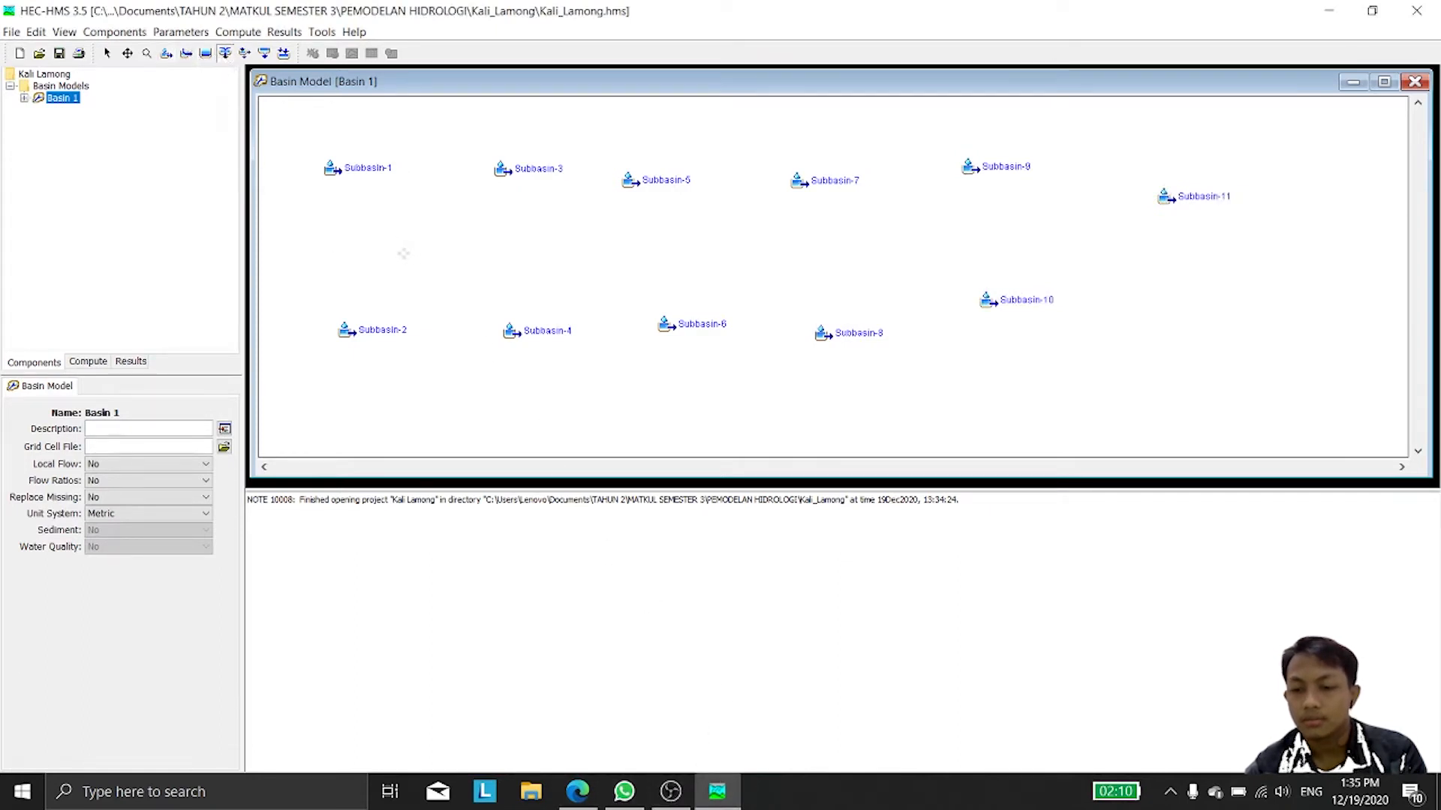
left_click(403, 253)
key("Return")
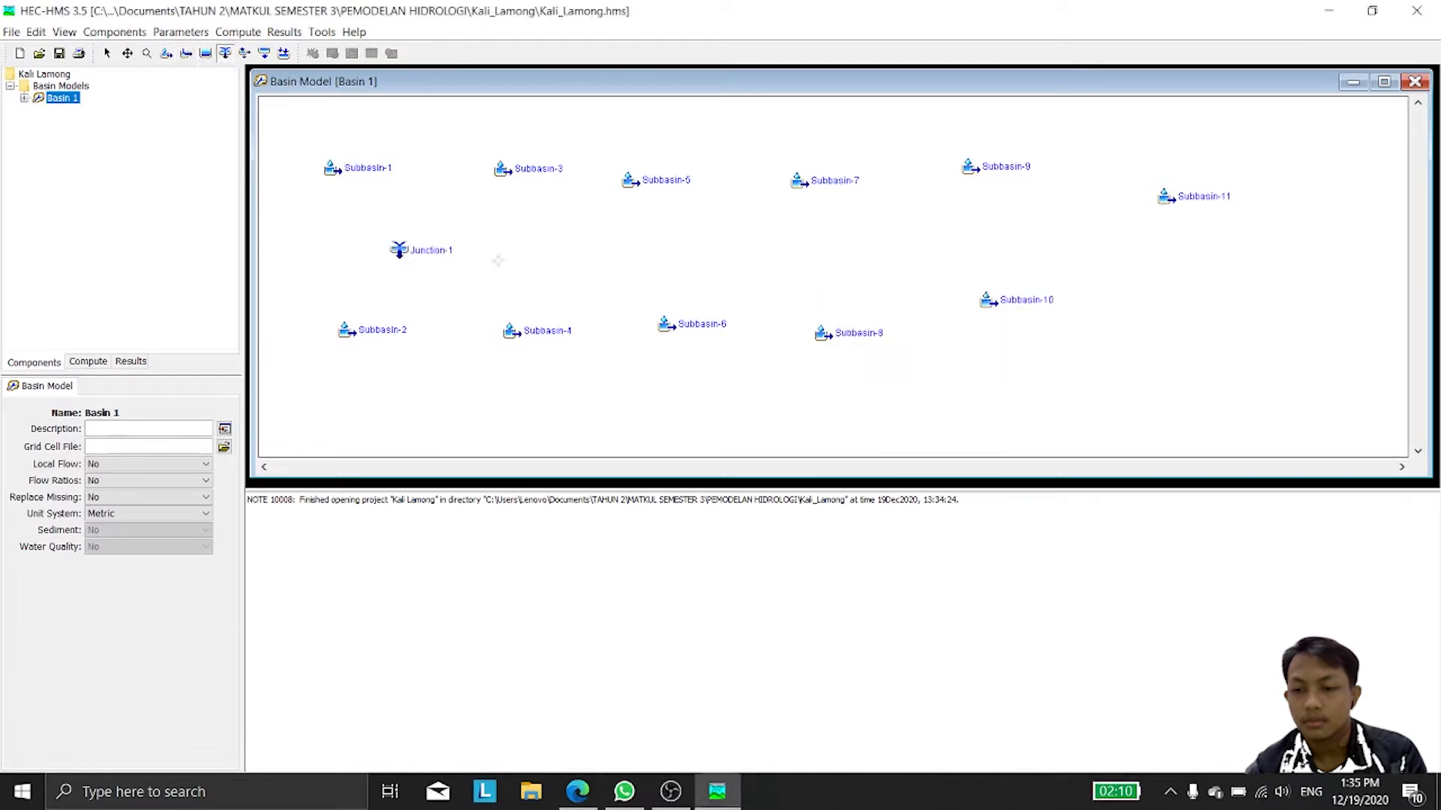
left_click(531, 250)
key("Return")
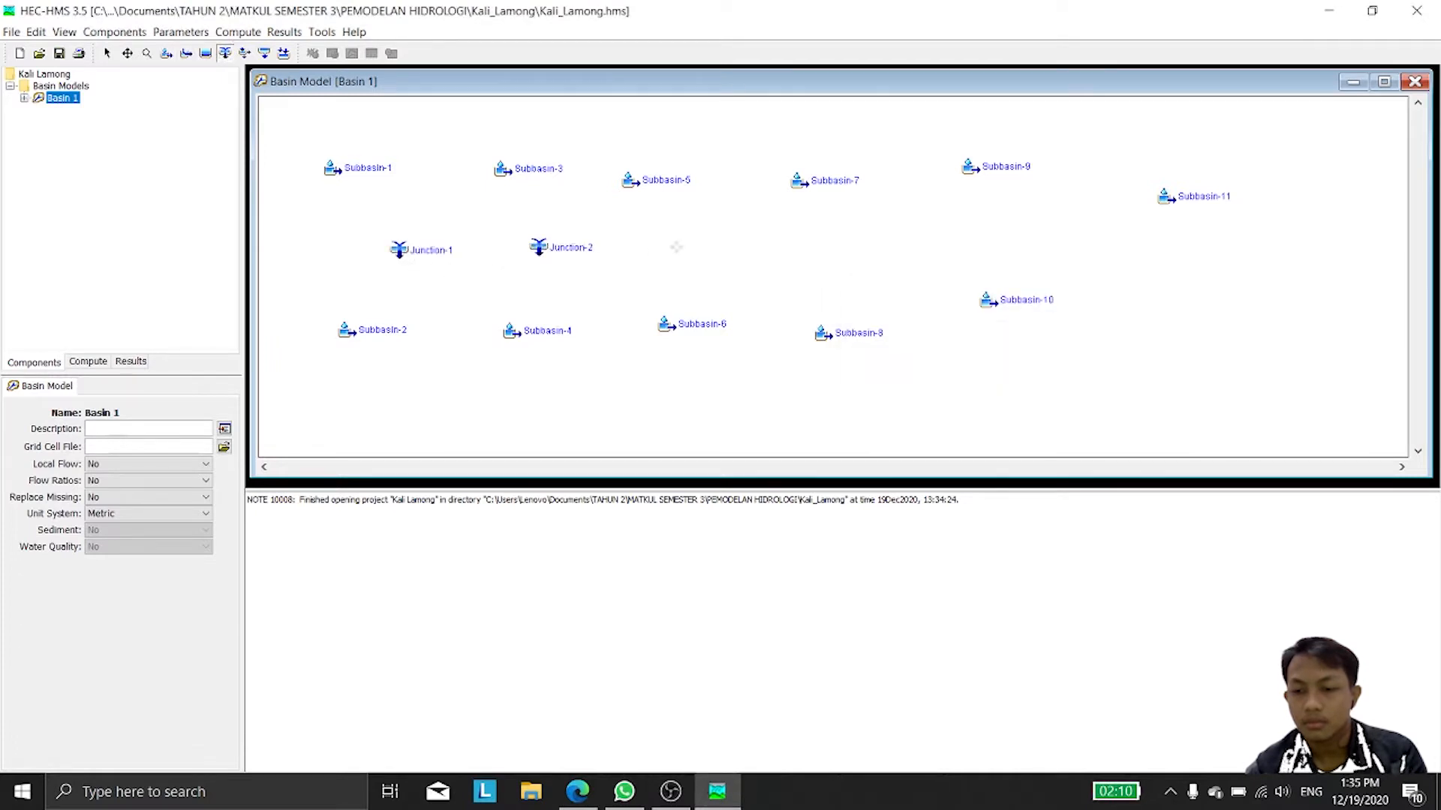
left_click(676, 247)
key("Return")
left_click(822, 244)
key("Return")
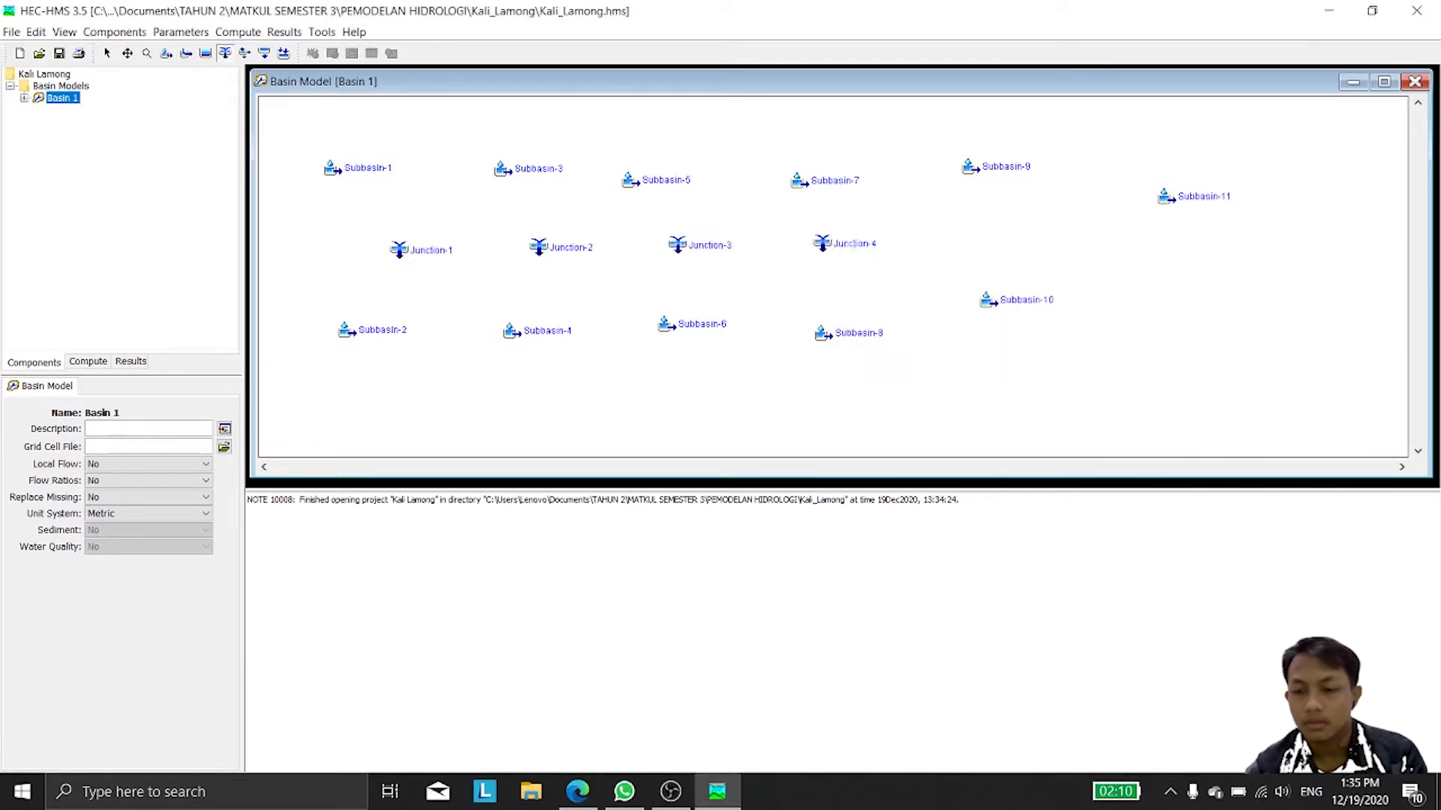
left_click(929, 242)
key("Return")
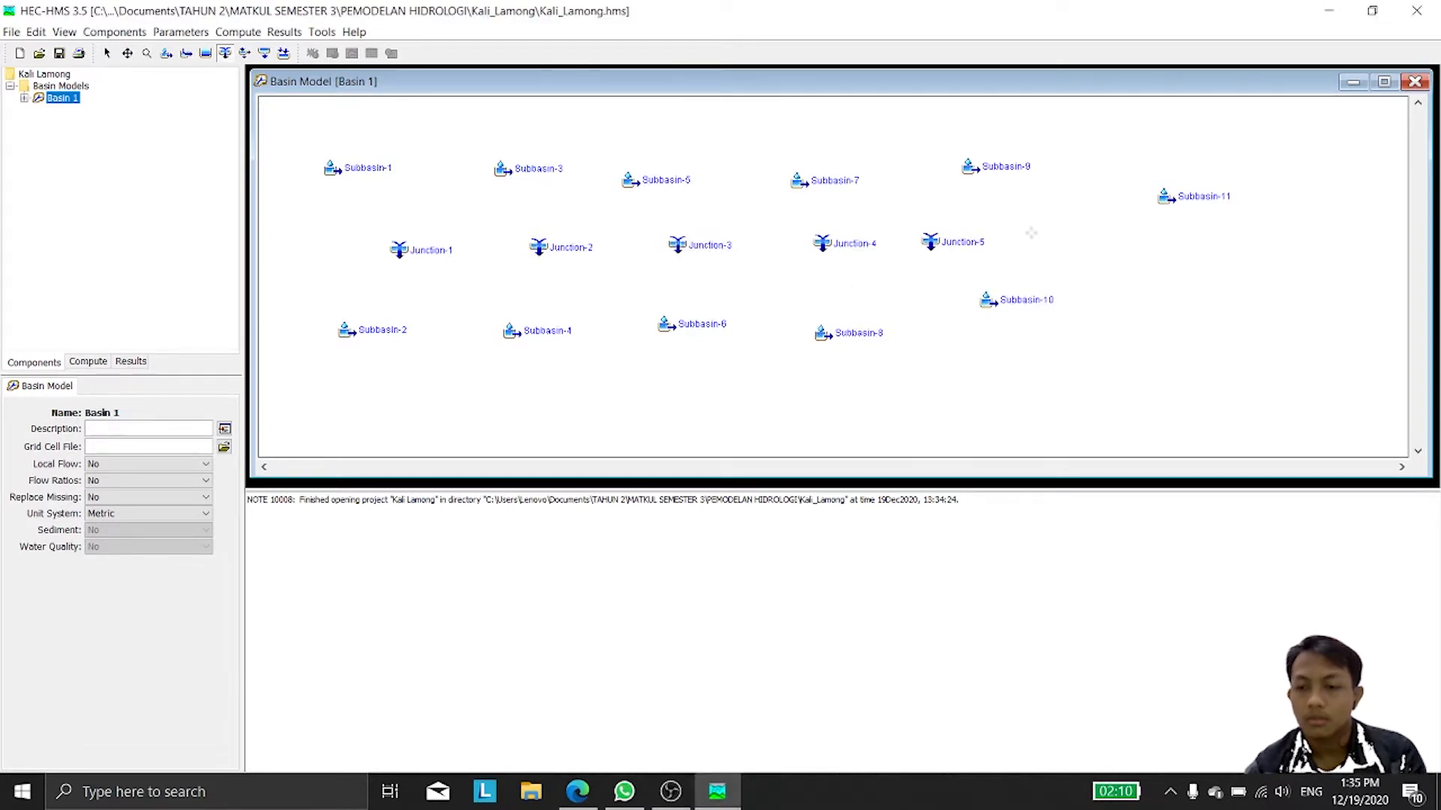
left_click(1031, 233)
key("Return")
left_click(1129, 241)
key("Return")
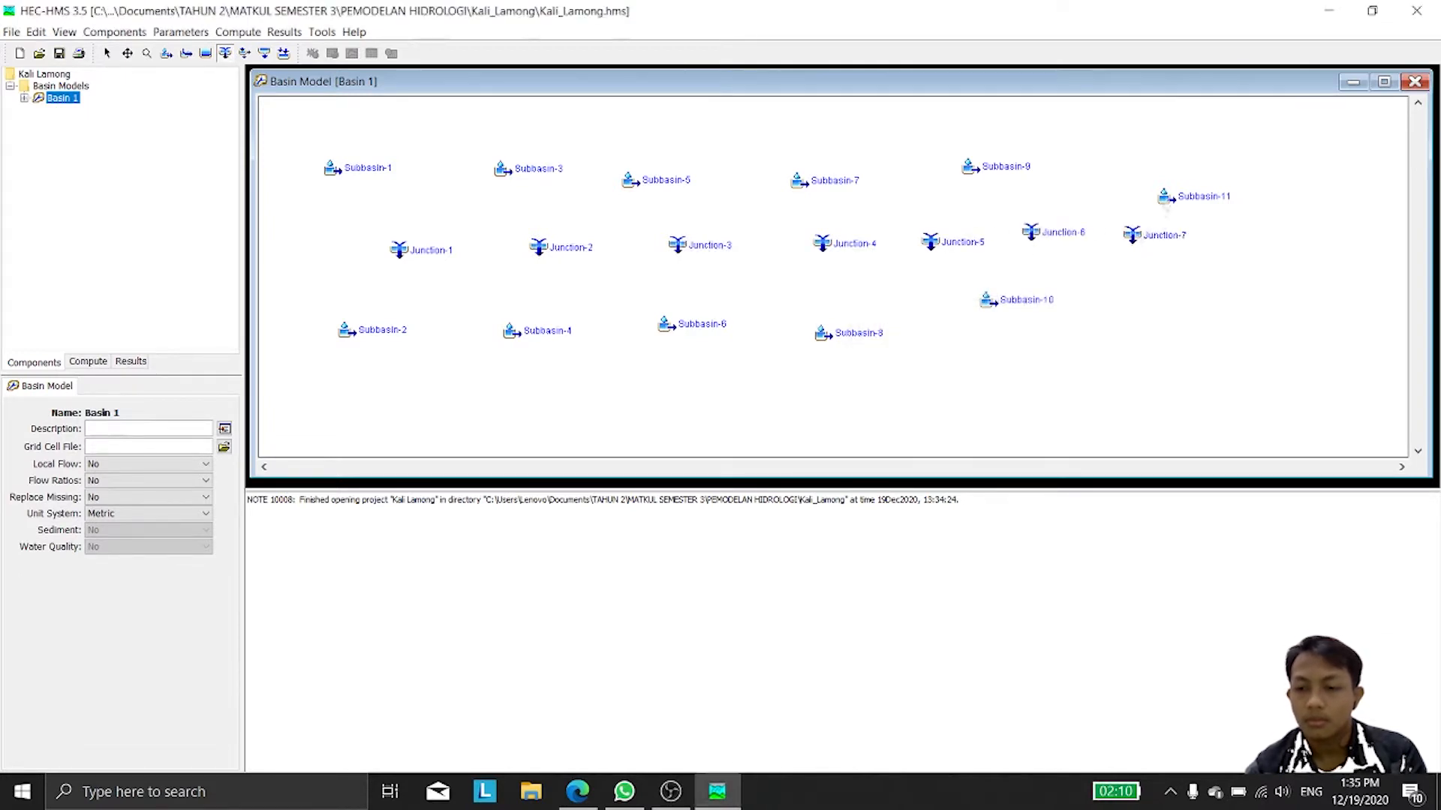
Step: Draw six short reaches with default names from west to east, just below the row of junctions
left_click(184, 54)
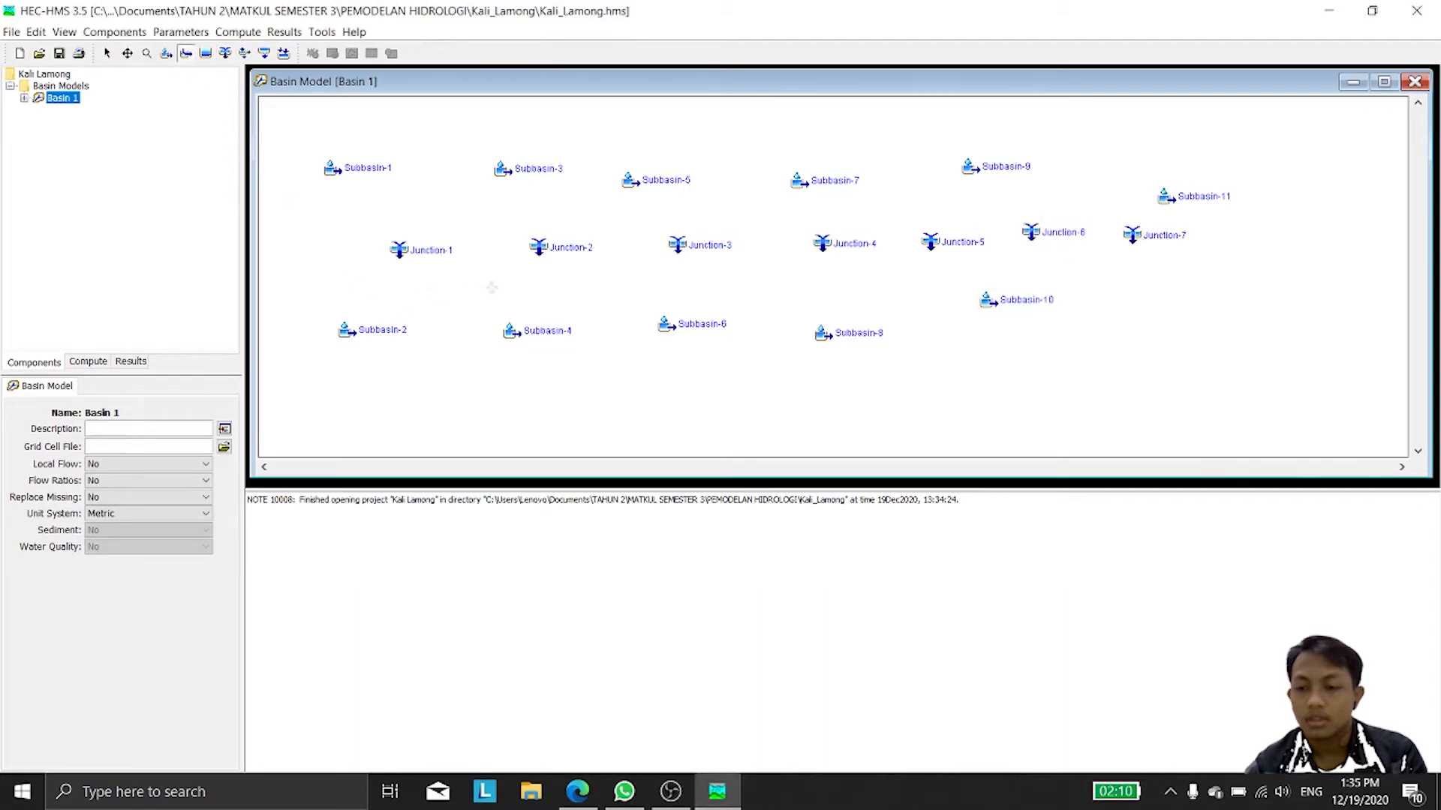
left_click(427, 287)
left_click(497, 287)
key("Return")
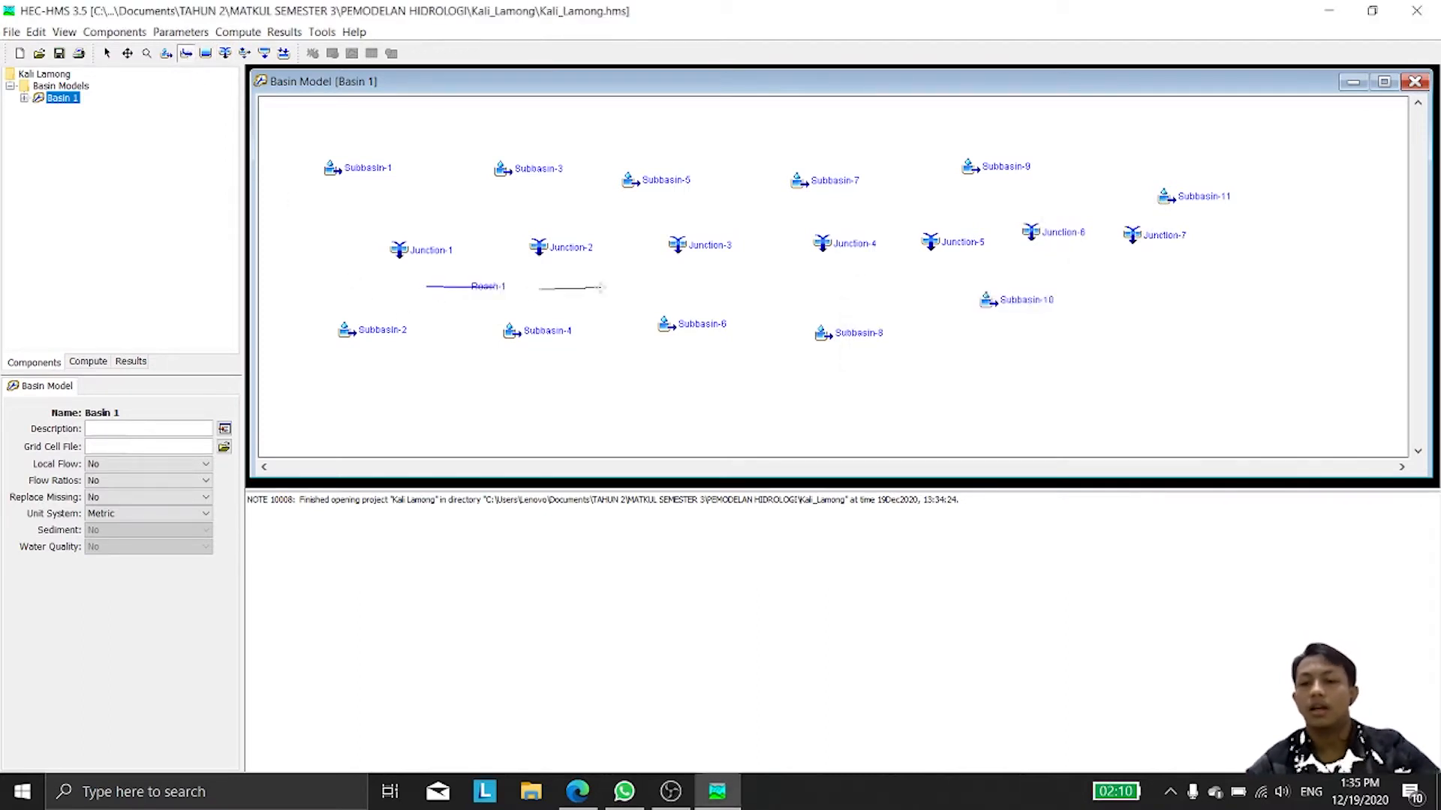
left_click(600, 287)
key("Return")
left_click(726, 284)
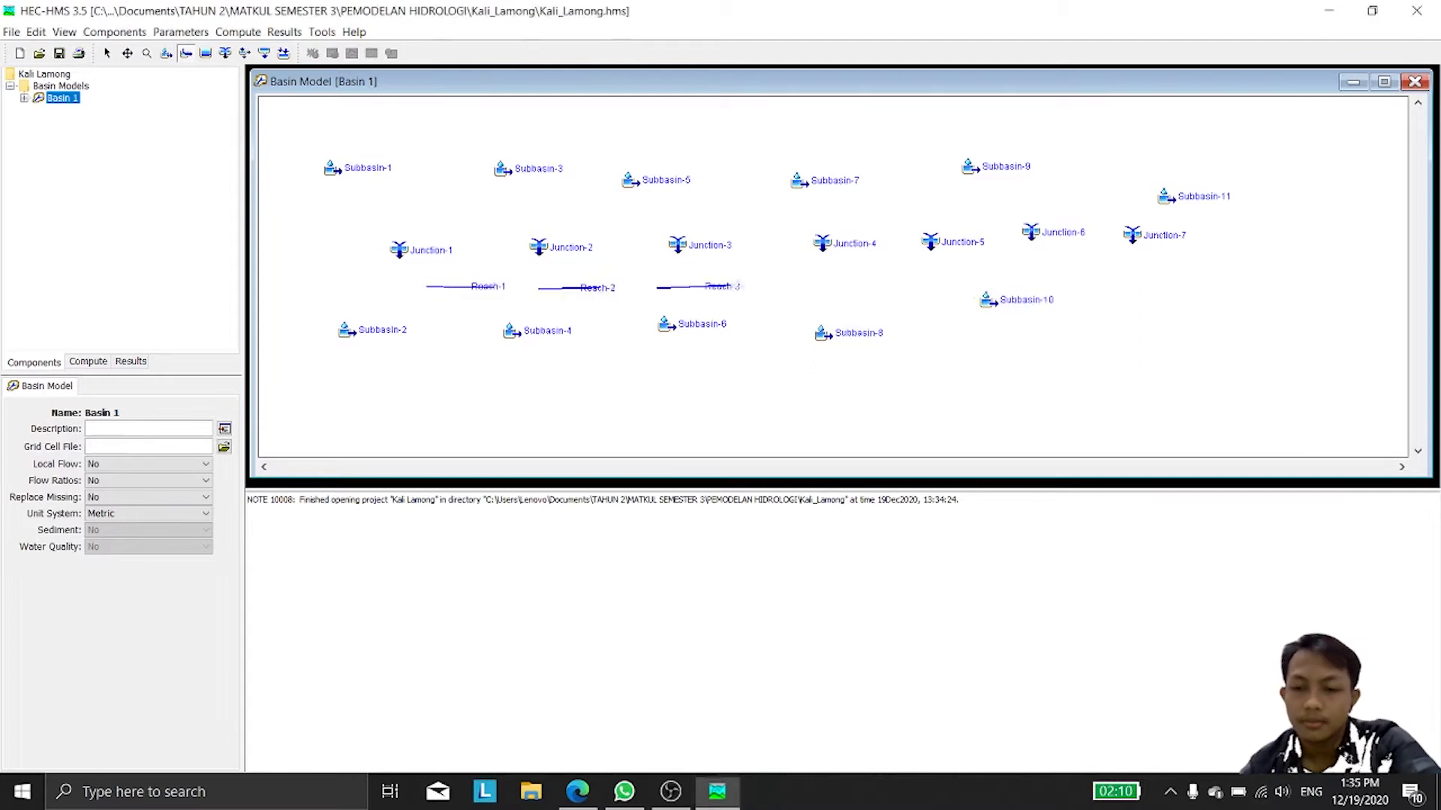
key("Return")
left_click(841, 285)
key("Return")
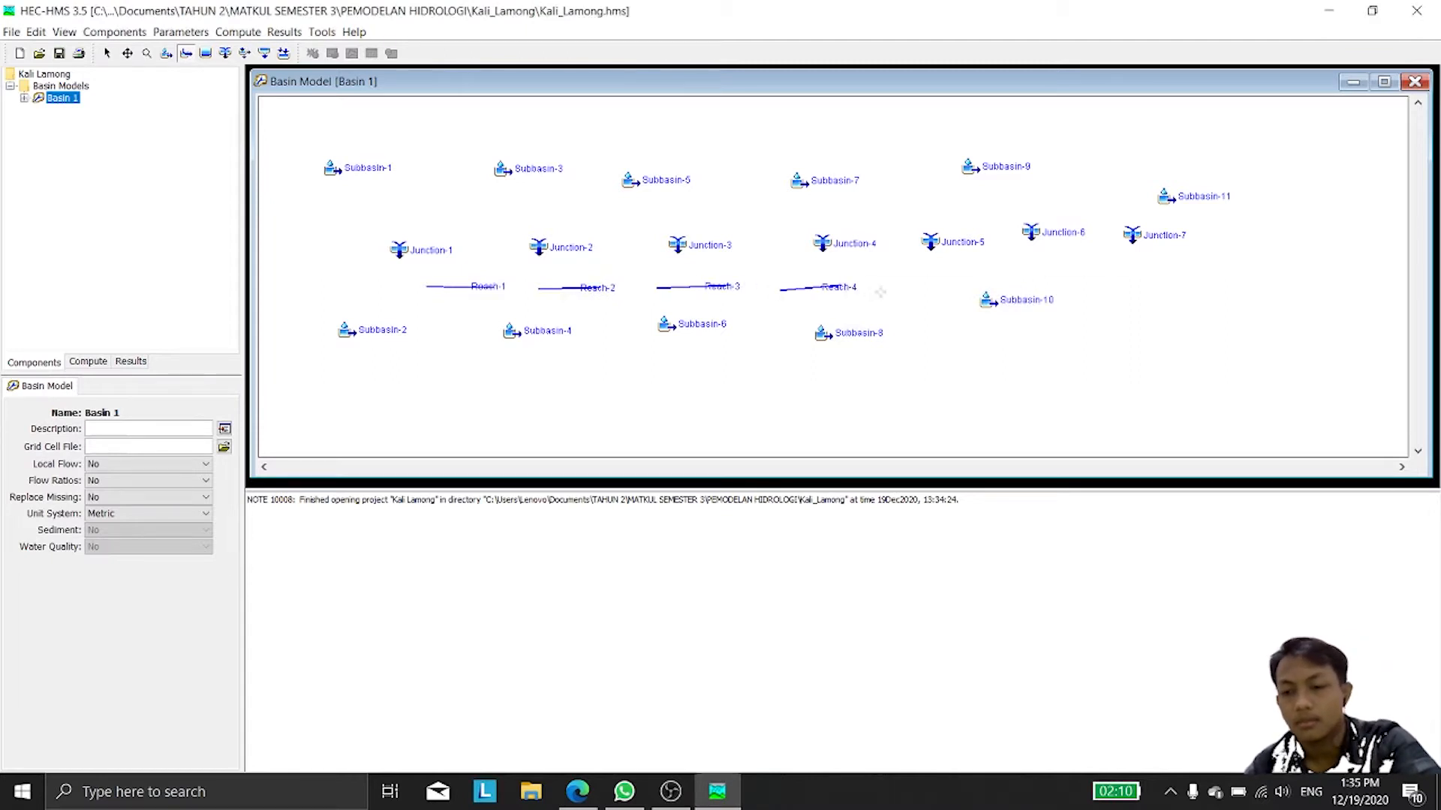
left_click(898, 288)
left_click(963, 277)
key("Return")
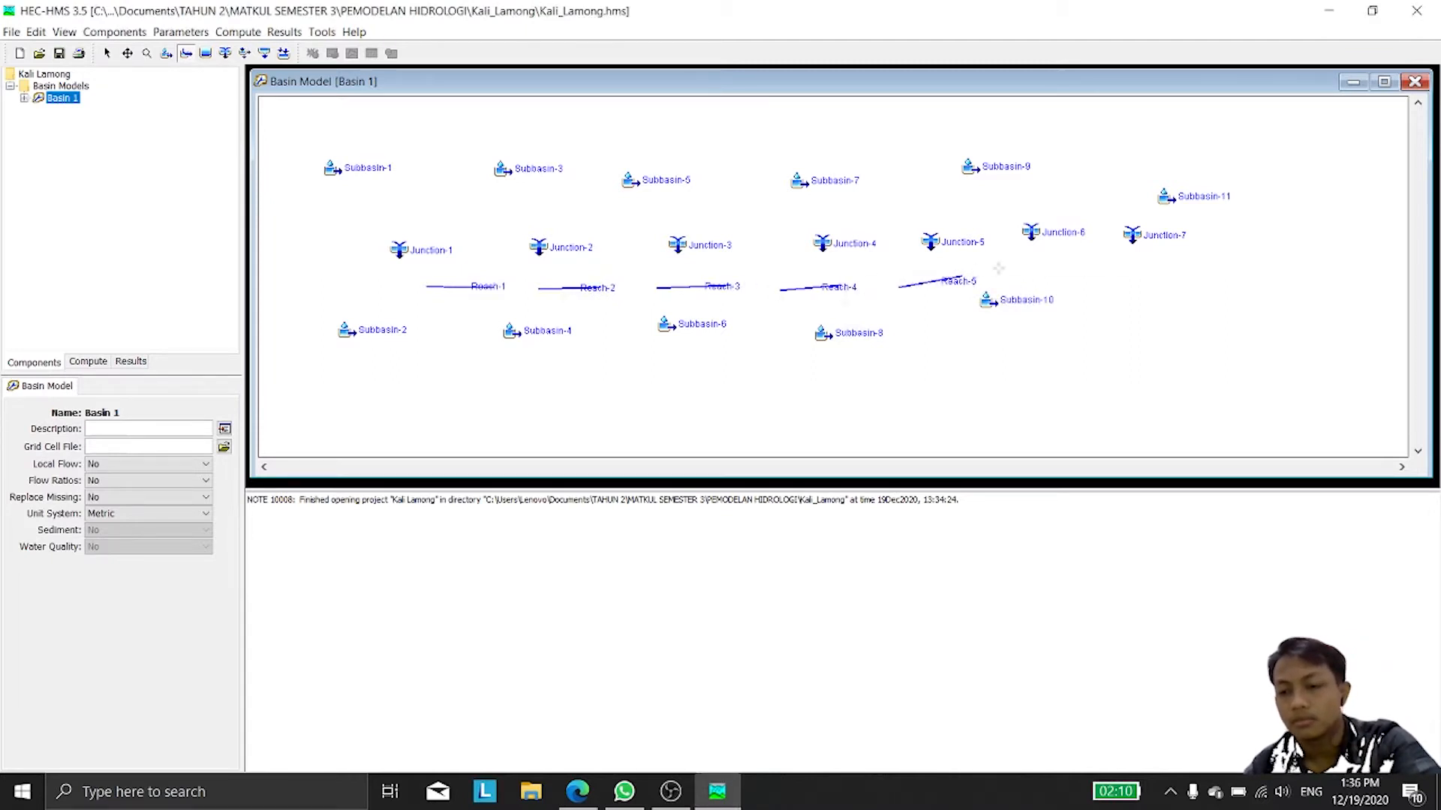
left_click(1019, 280)
left_click(1088, 271)
key("Return")
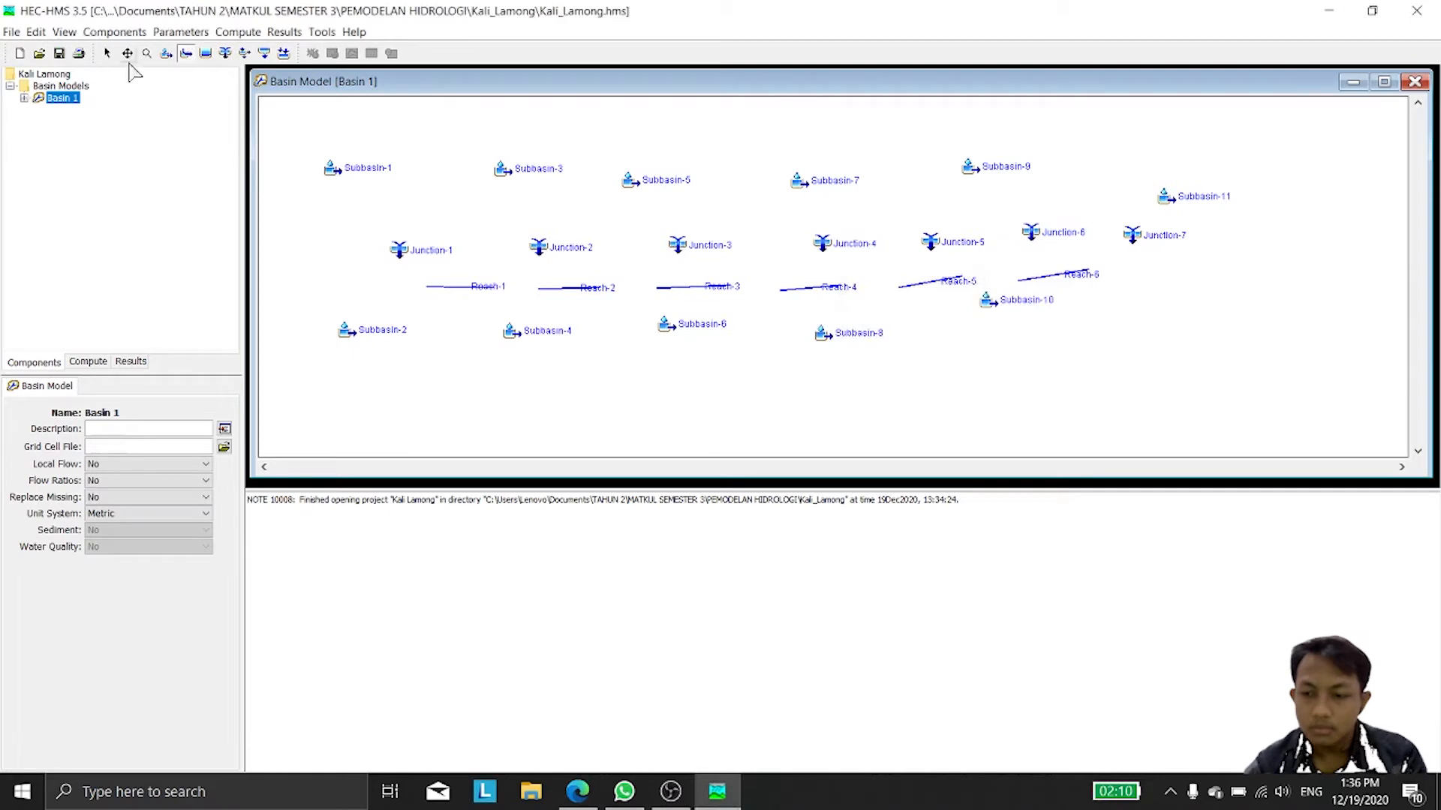
Step: Set Junction-1 as the downstream element of Subbasin-1
left_click(107, 53)
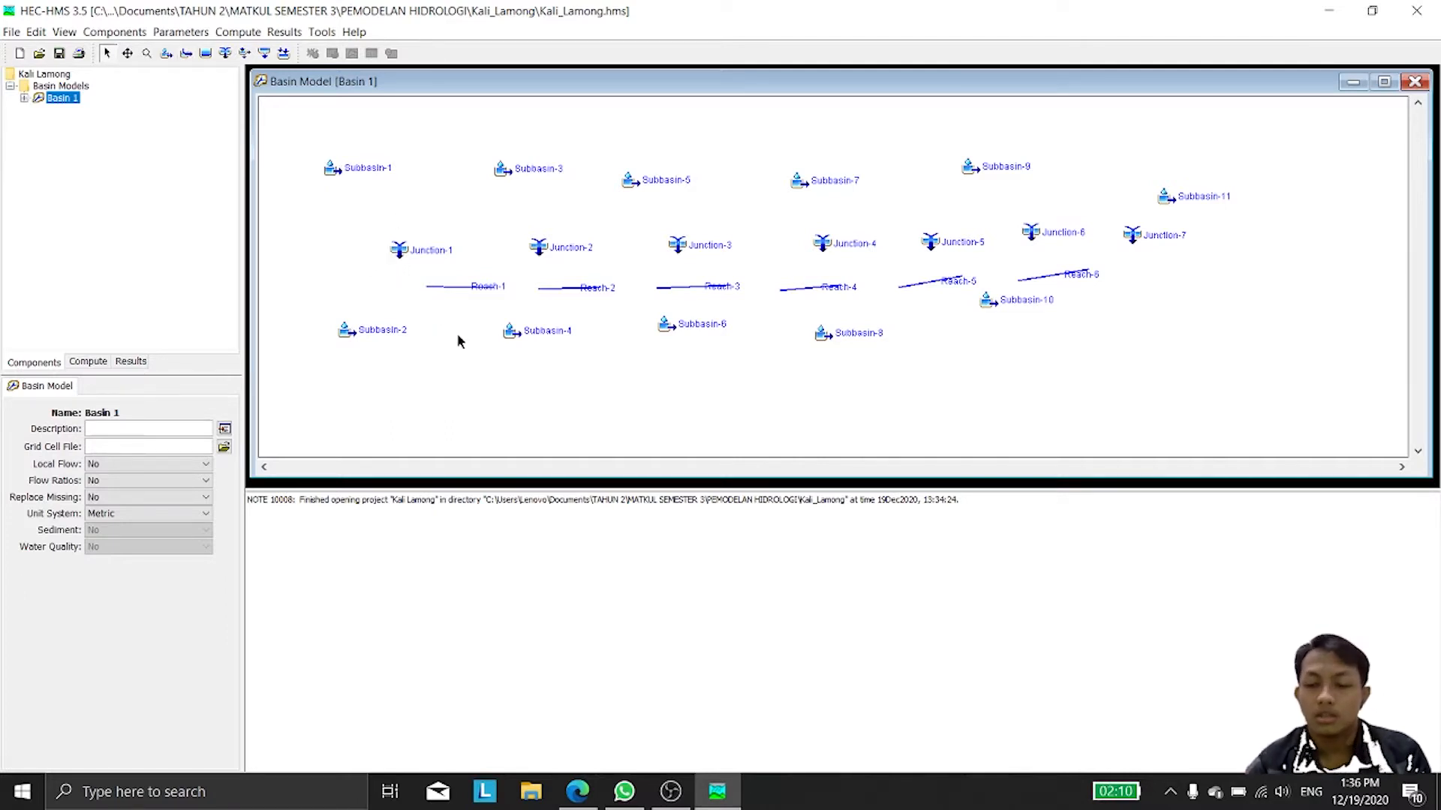
left_click(333, 170)
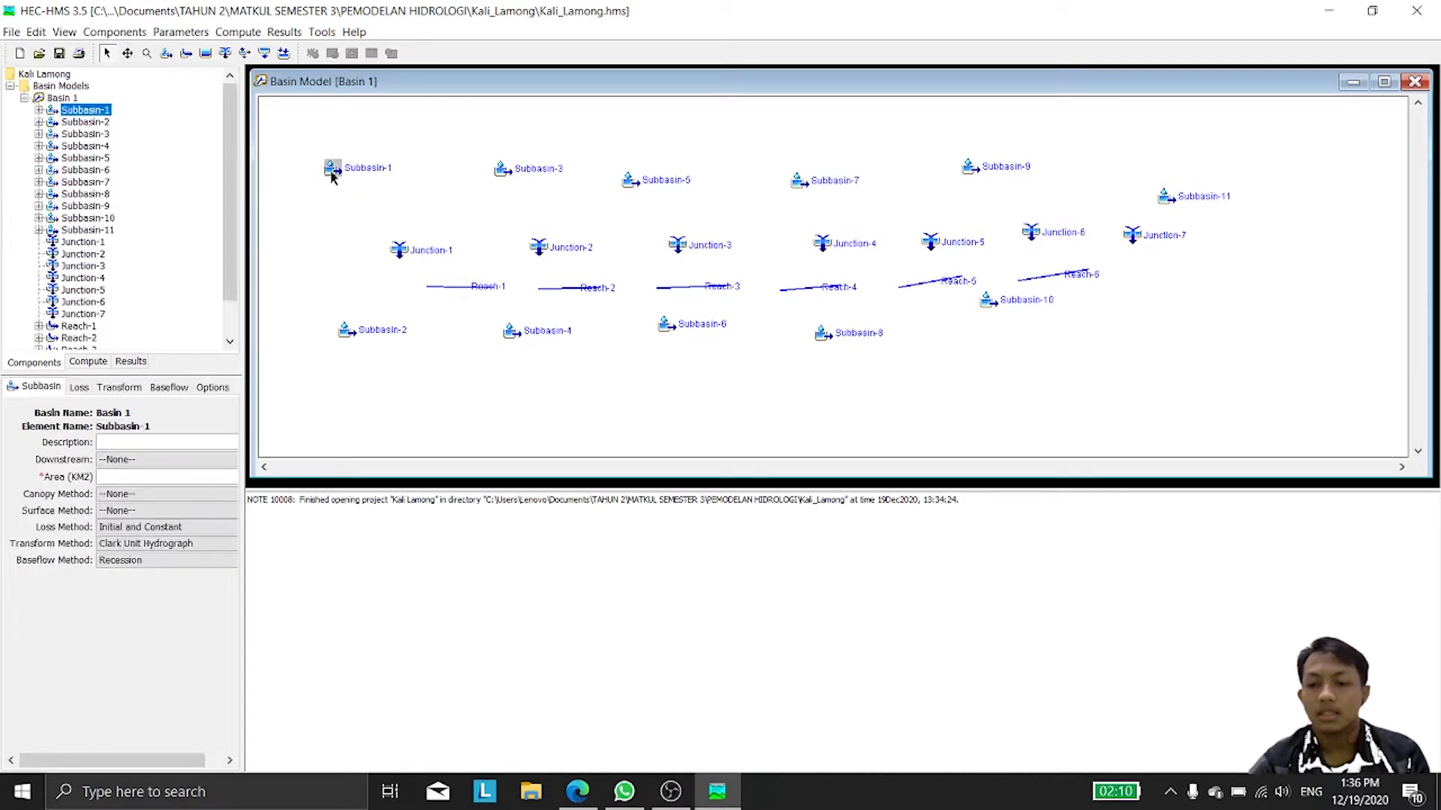
left_click(401, 251)
left_click(343, 332)
left_click(400, 251)
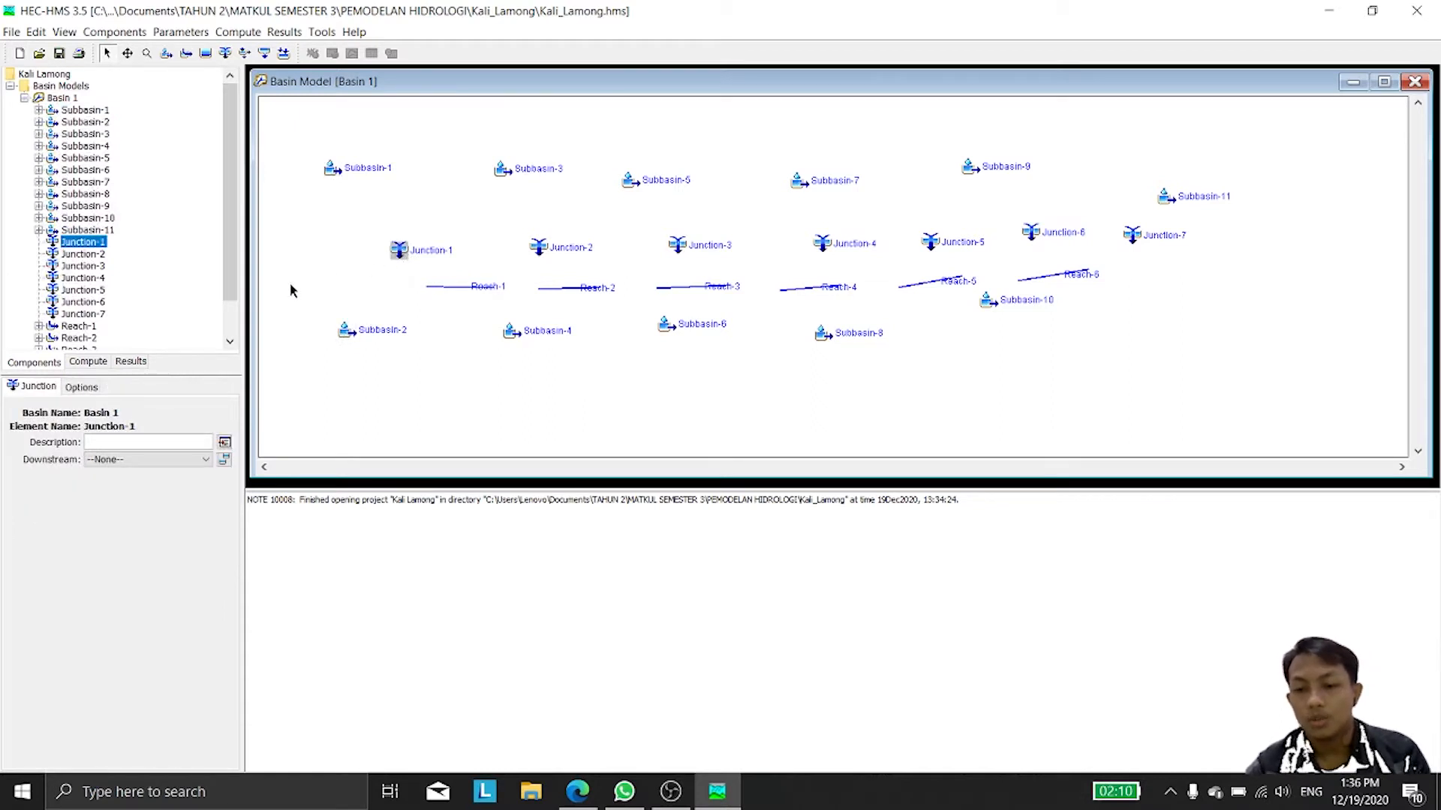
left_click(332, 172)
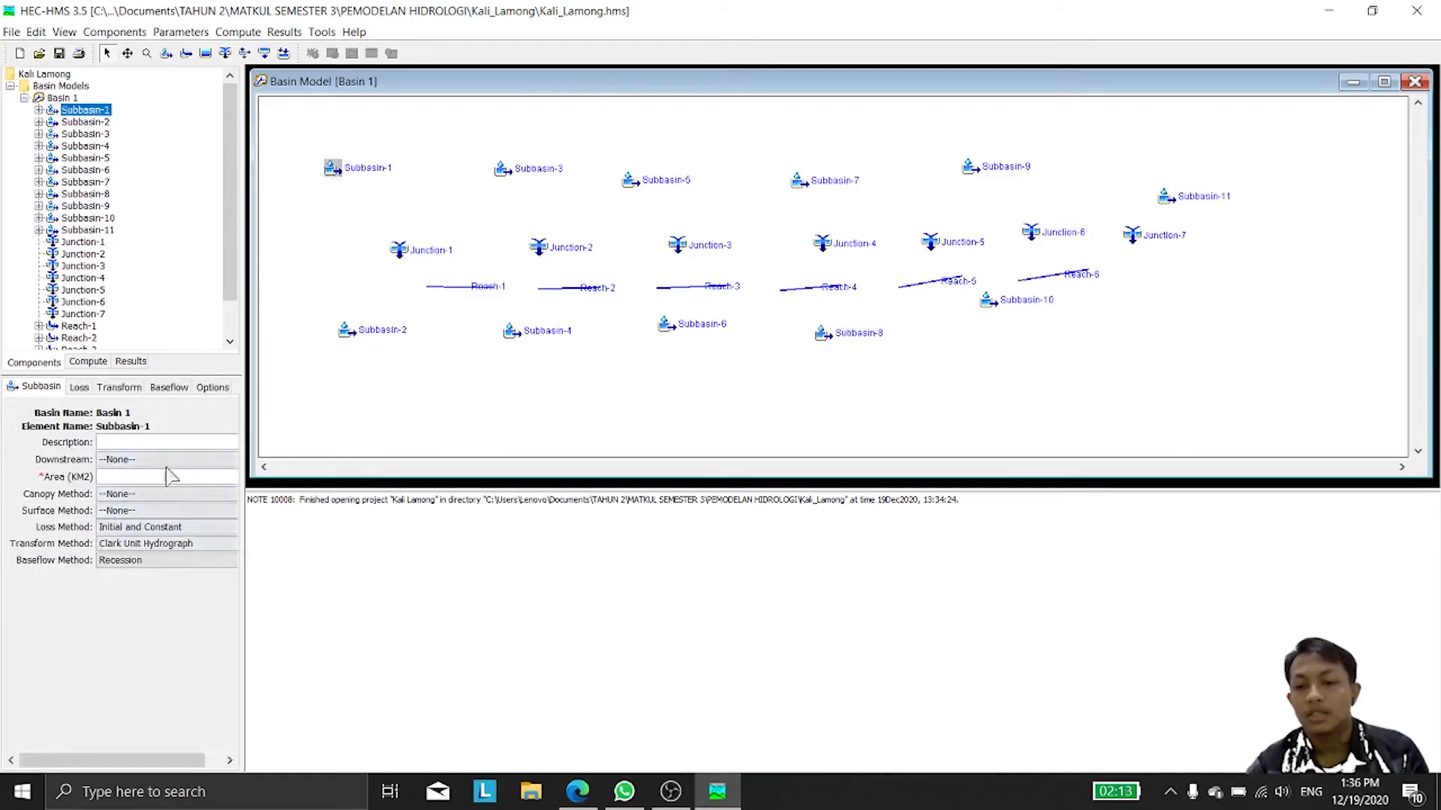
left_click(132, 460)
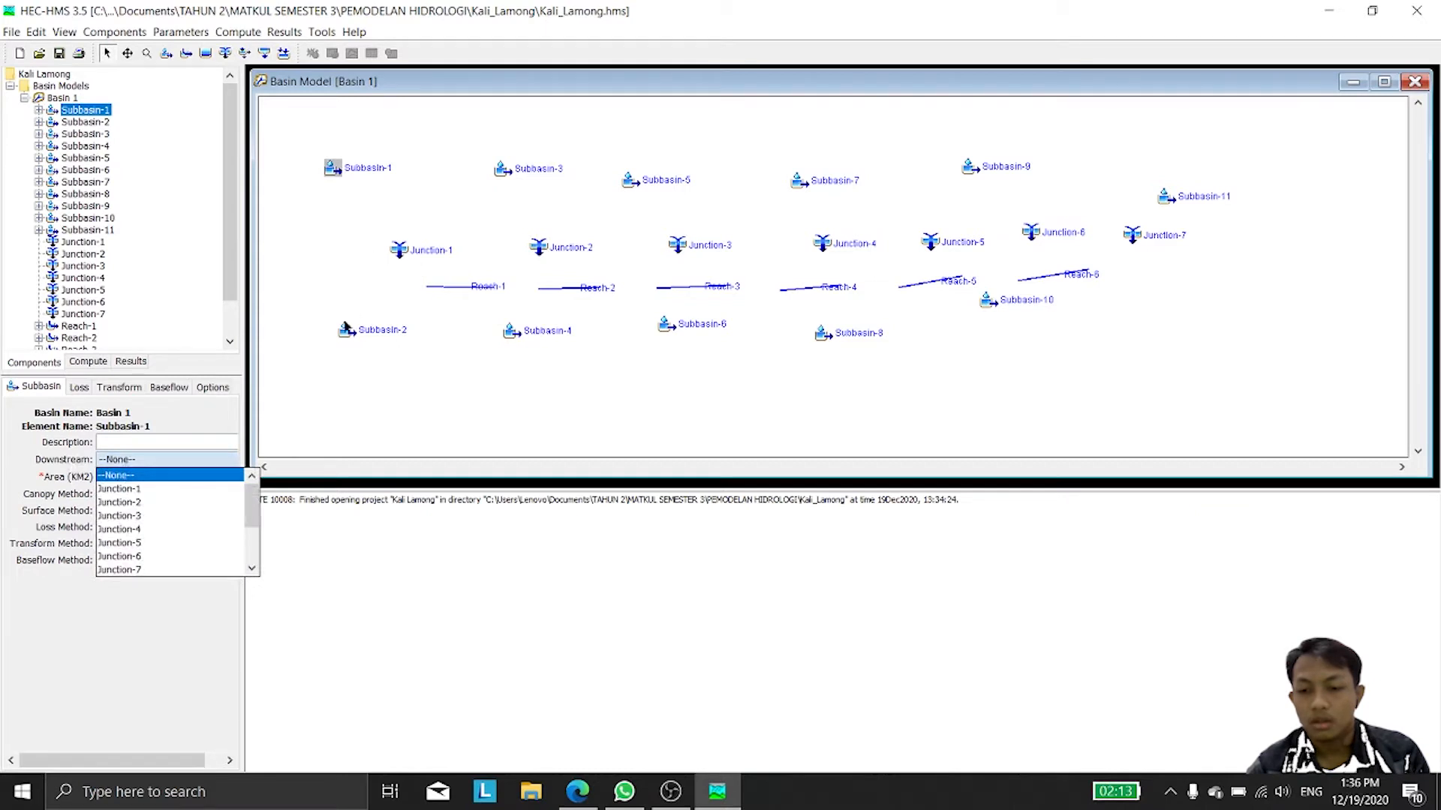
left_click(171, 490)
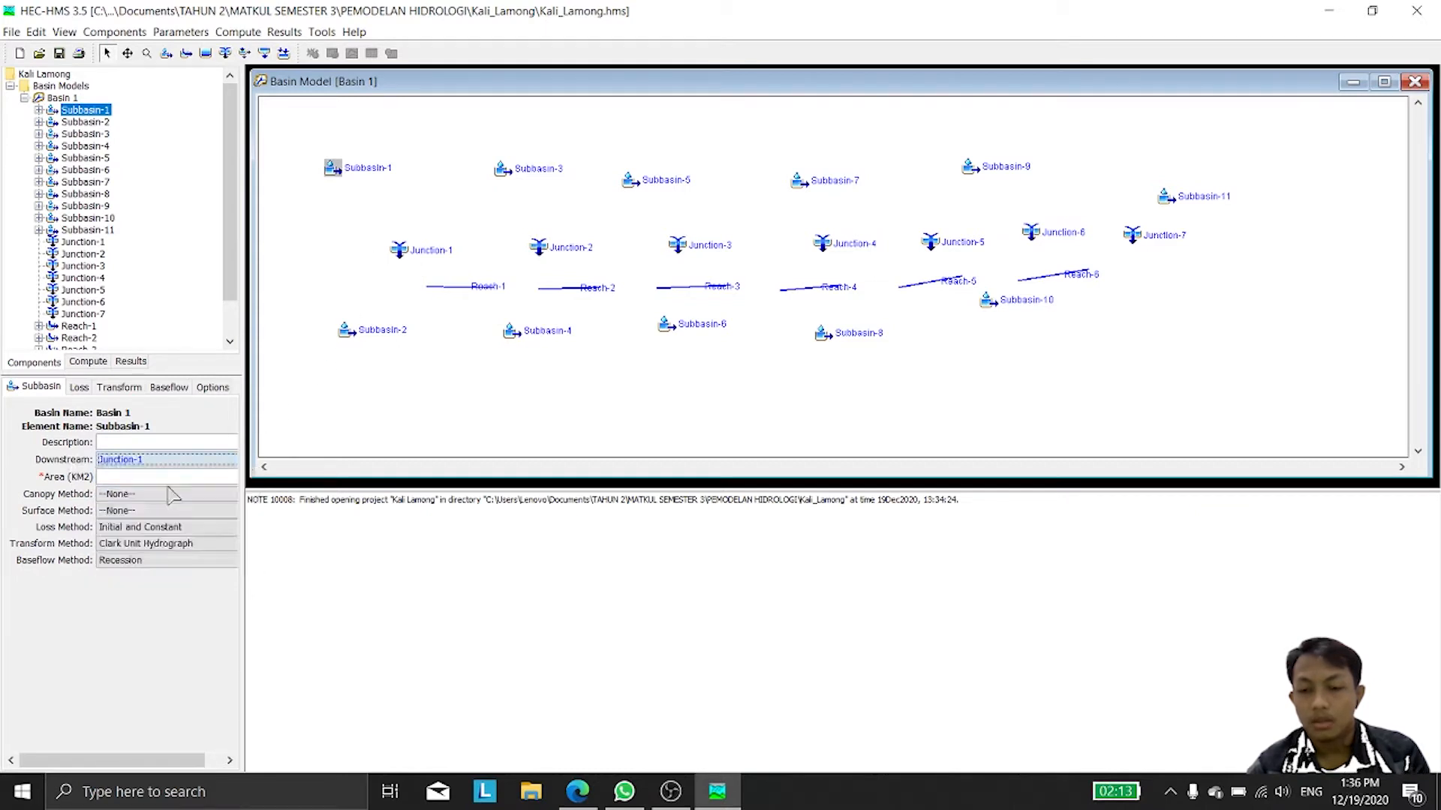
left_click(345, 337)
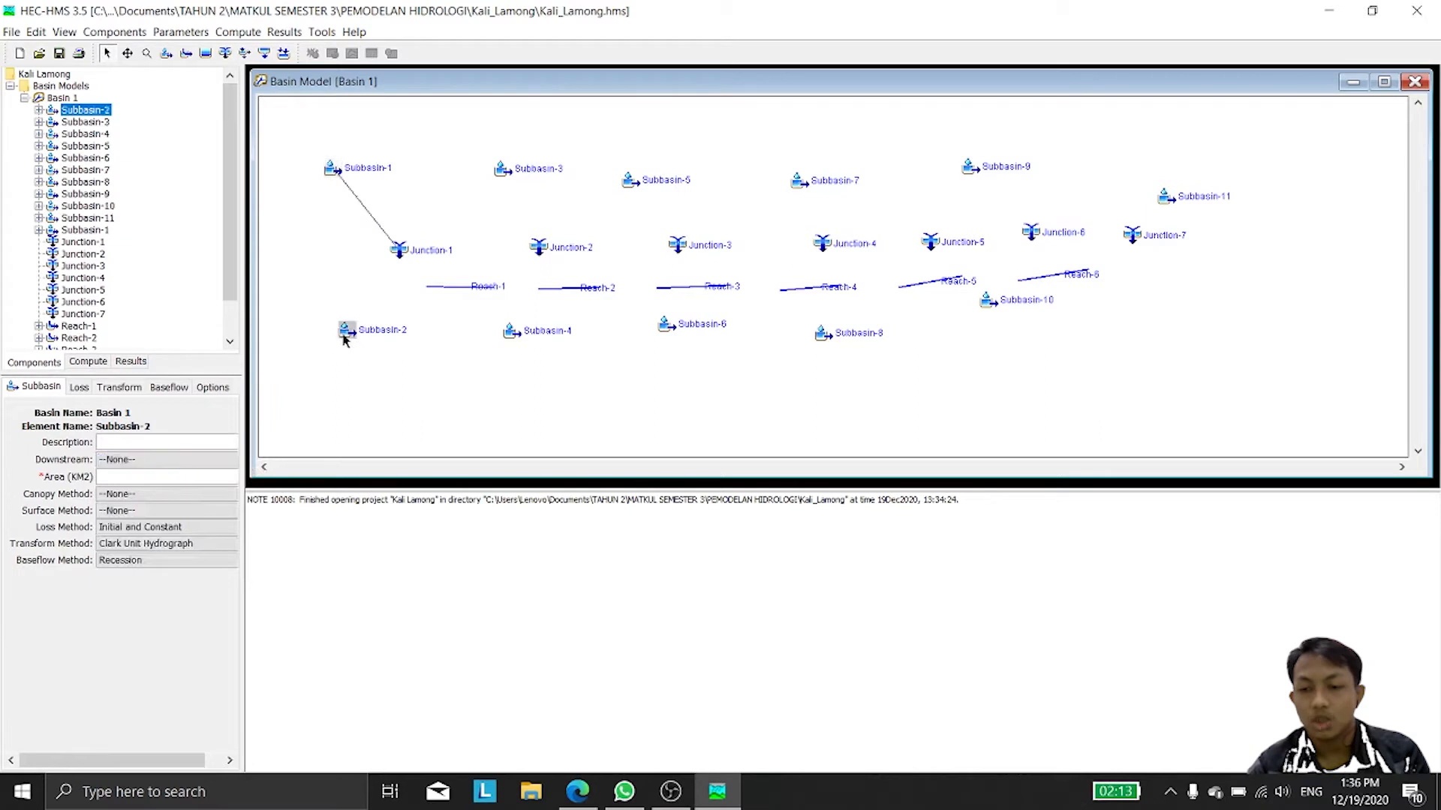
left_click(143, 460)
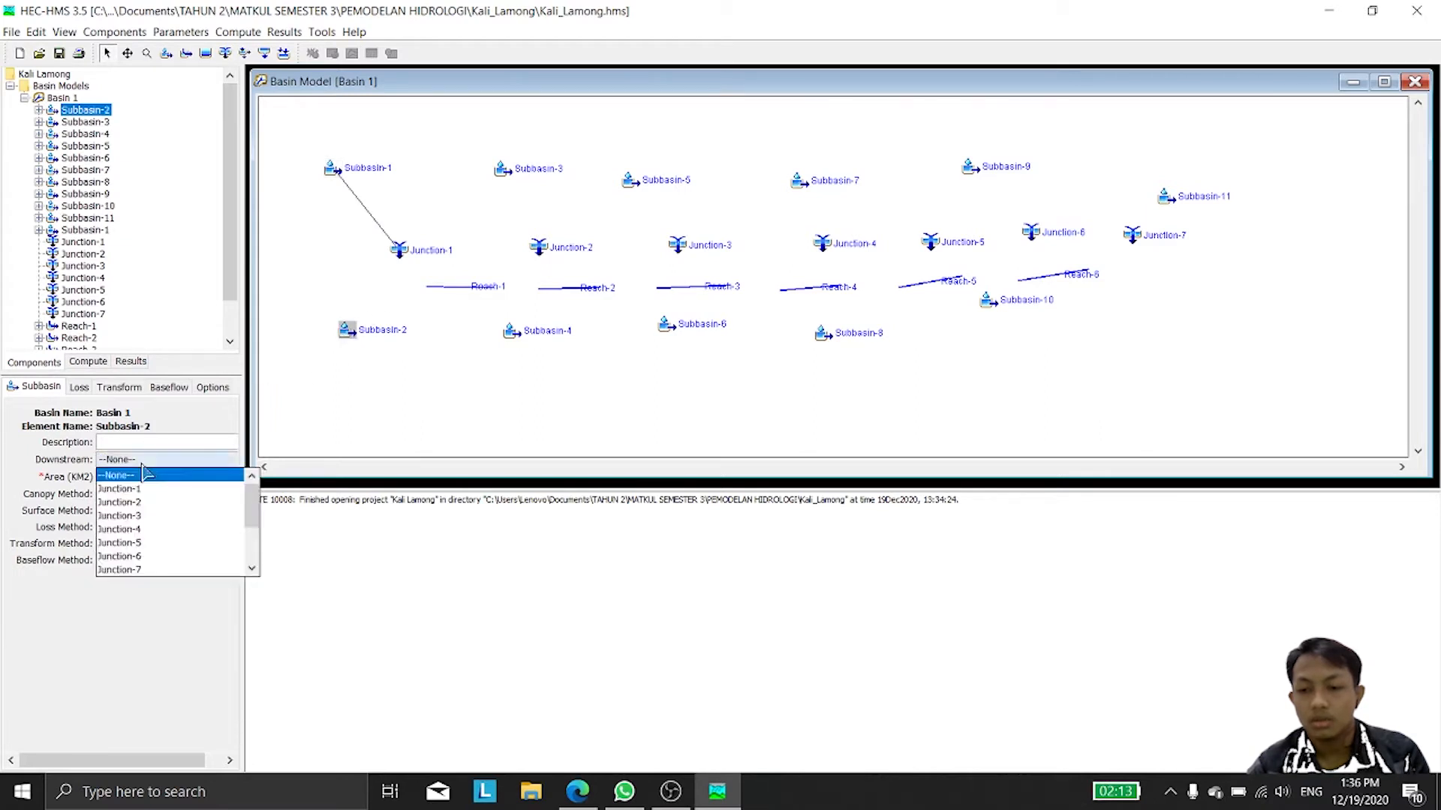
left_click(158, 499)
left_click(360, 398)
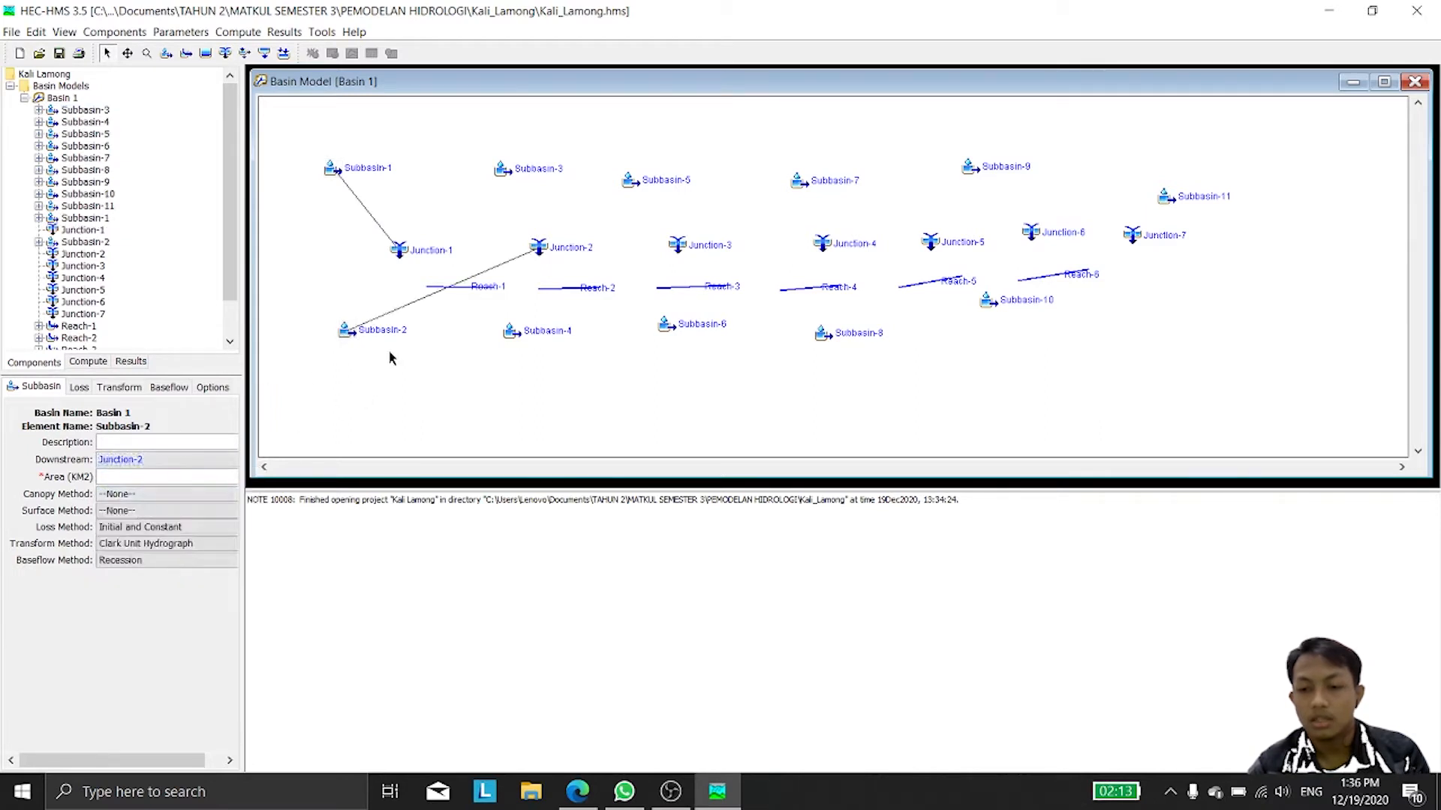
left_click(162, 459)
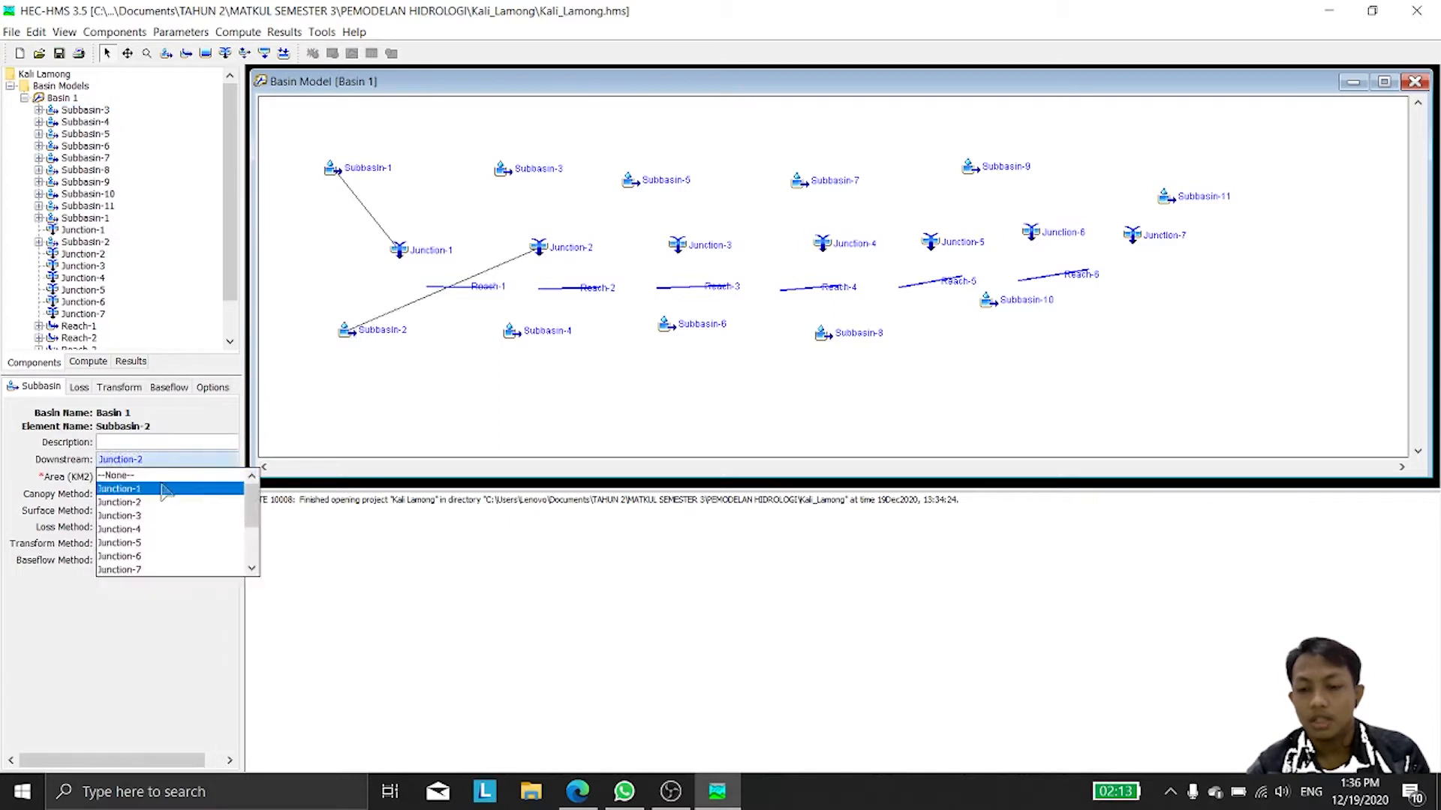
left_click(165, 487)
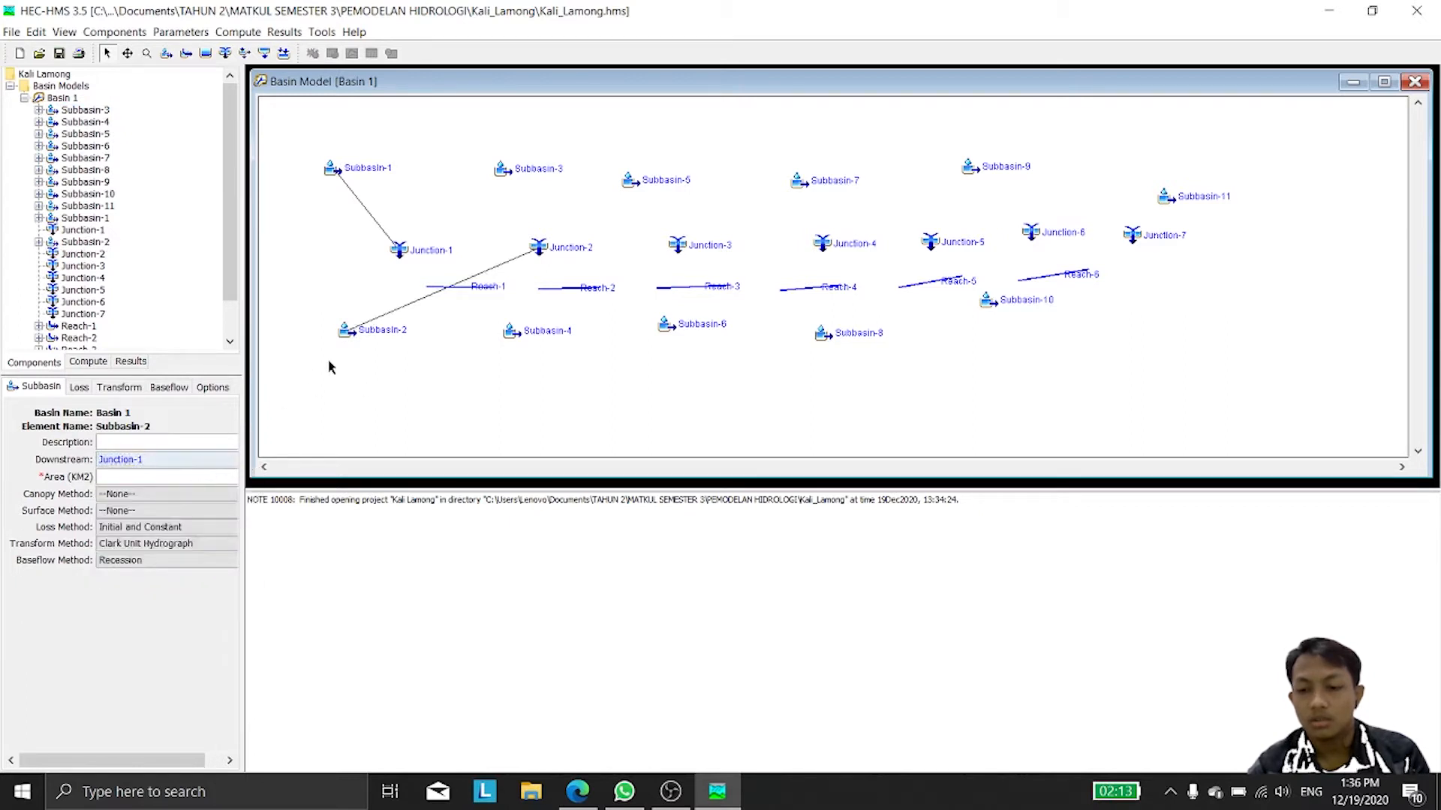
Step: Set Junction-1 as the downstream element of Subbasin-2
left_click(346, 330)
left_click(148, 460)
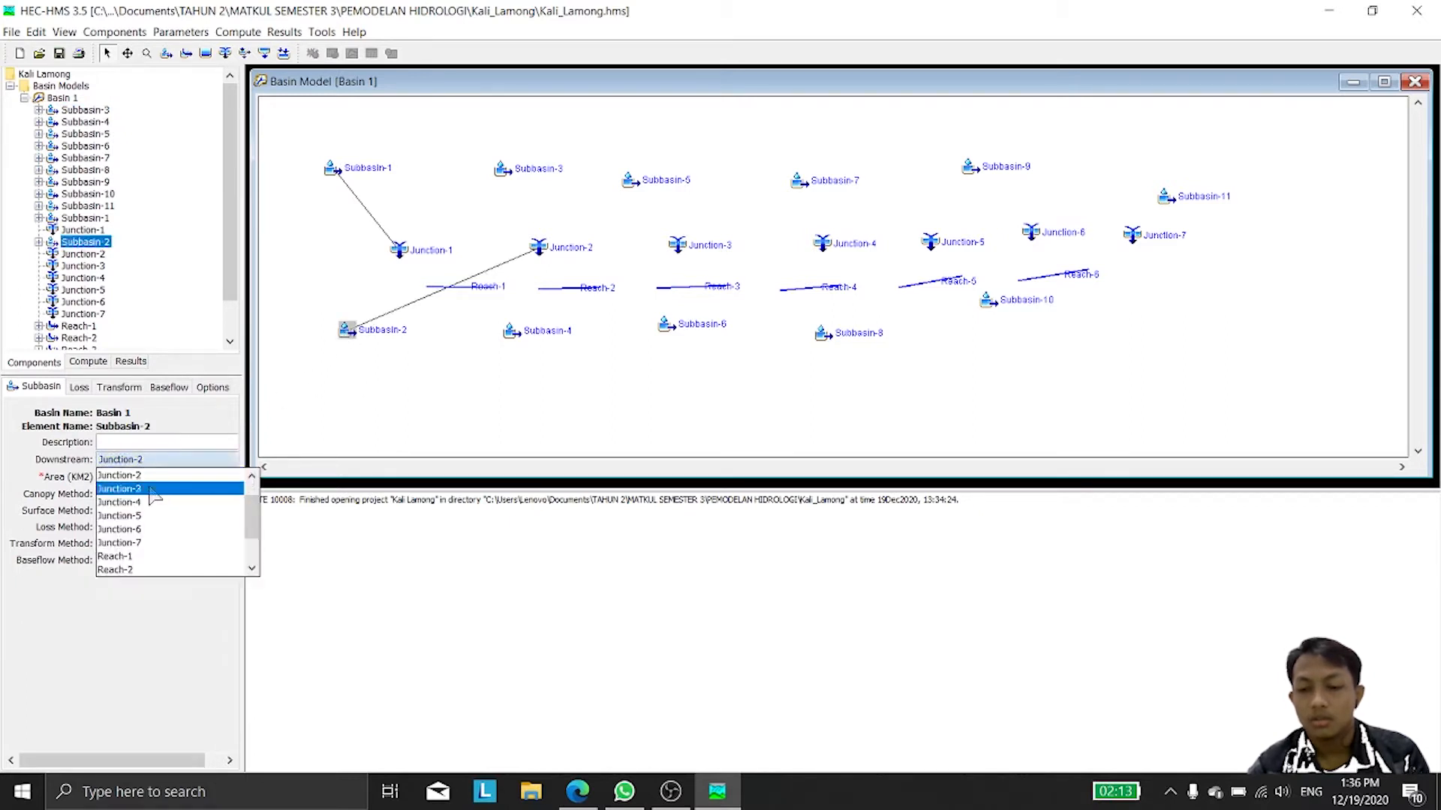
scroll(161, 510, "up", 1)
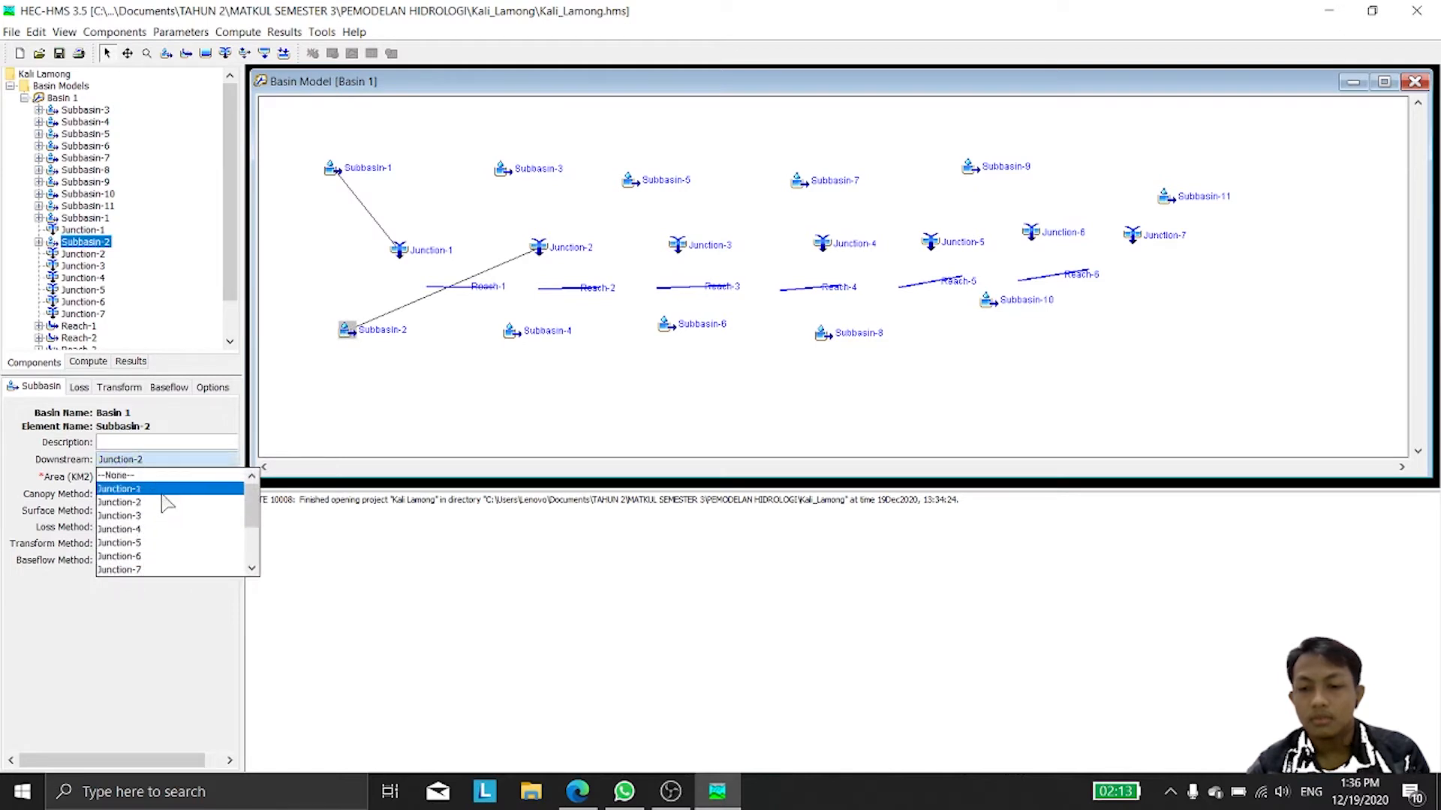
left_click(150, 488)
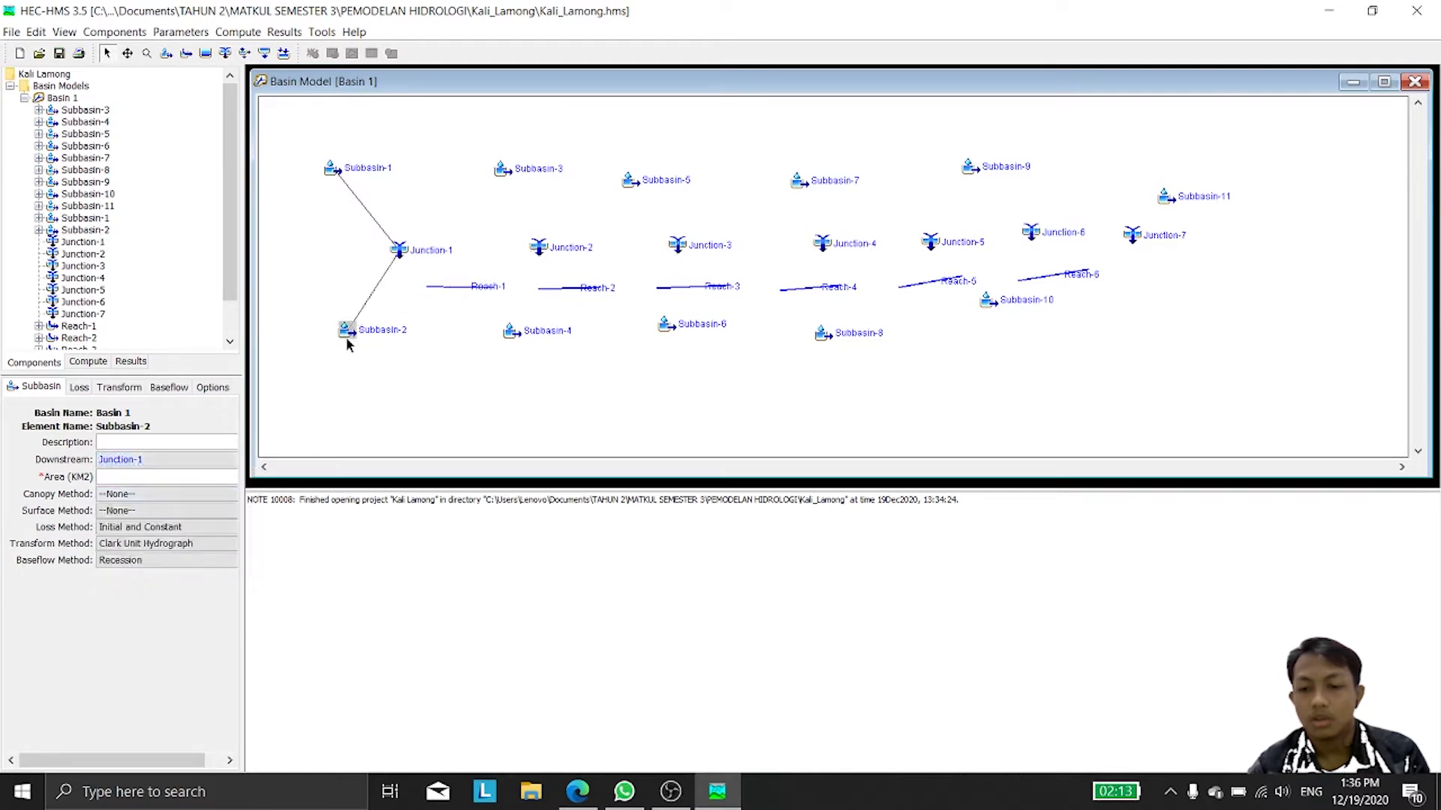
Step: Reposition Subbasin-1, Subbasin-2 and Junction-1 on the map so the two subbasins align above and below the junction's west side
left_click_drag(346, 339, 328, 334)
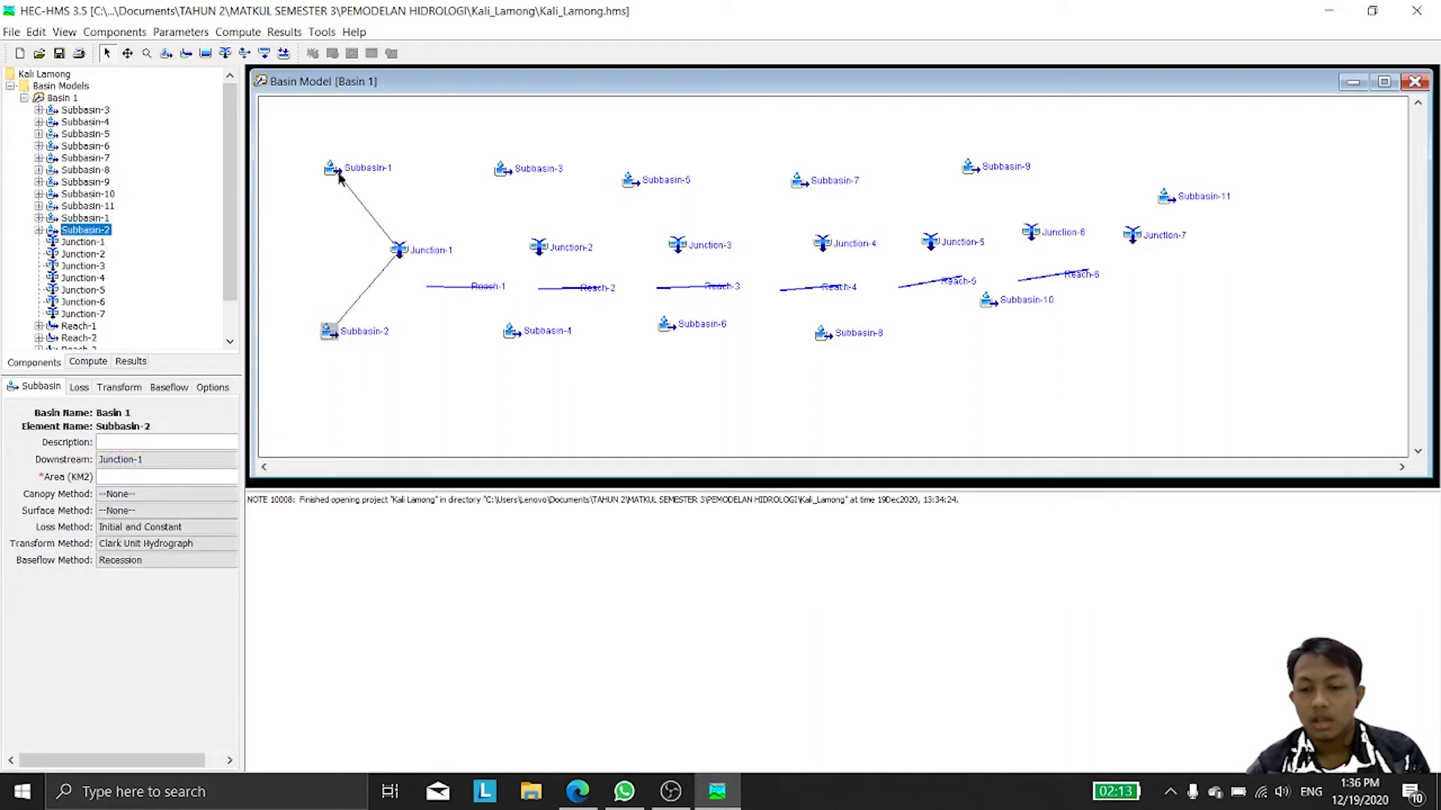
left_click_drag(339, 177, 338, 195)
left_click_drag(403, 253, 398, 247)
left_click(417, 275)
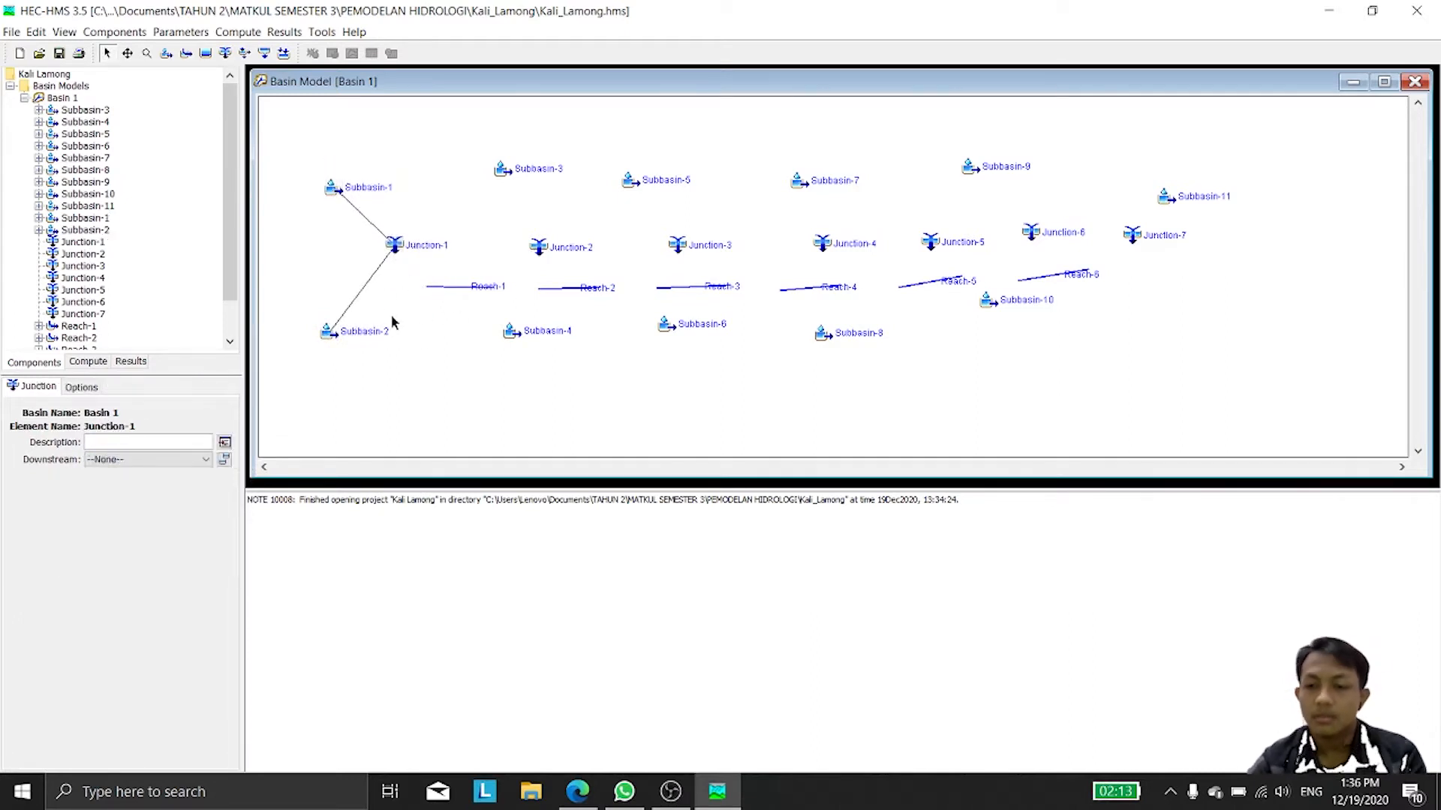
left_click_drag(328, 337, 336, 324)
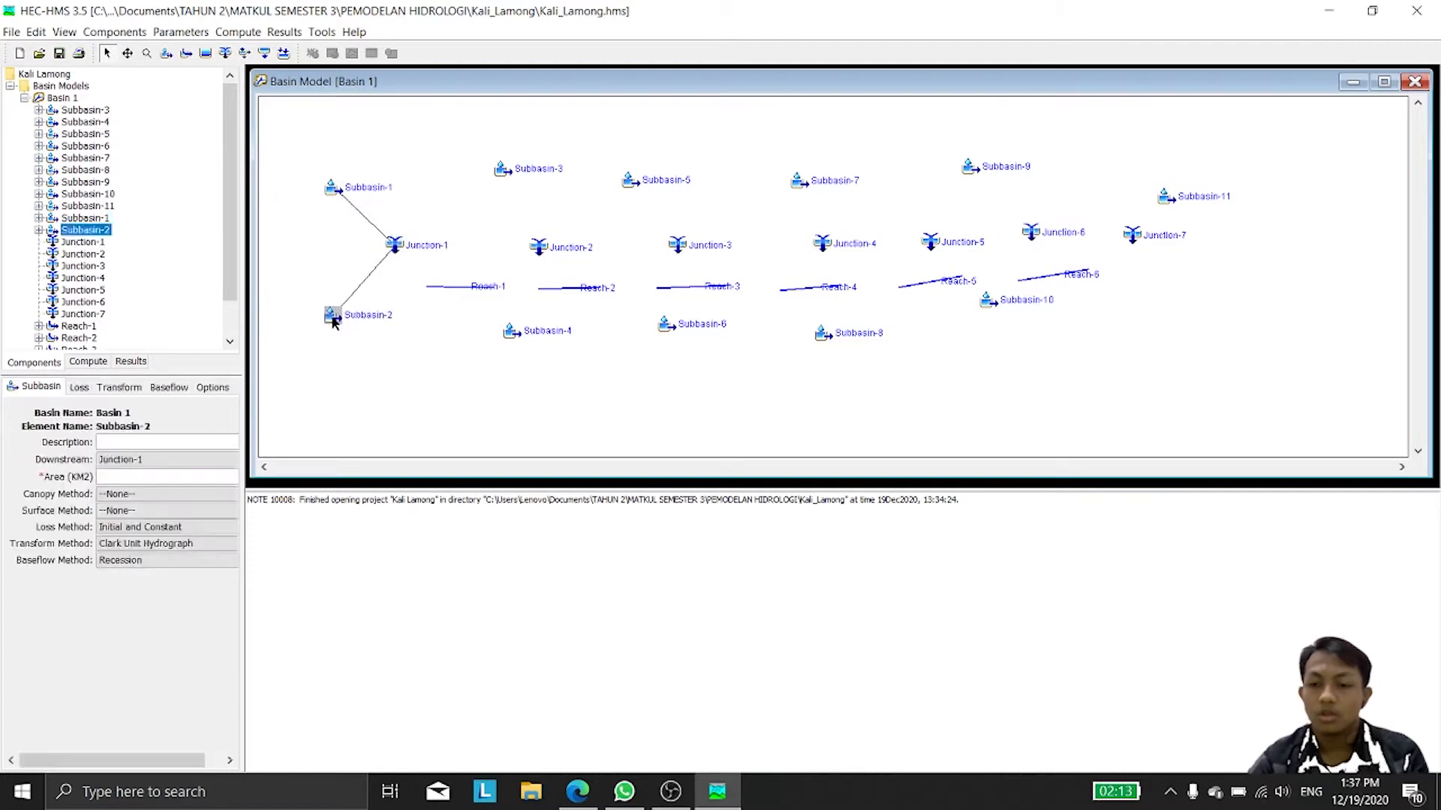
Step: Set Junction-1 as the downstream element of Reach-1 and stretch the reach nearly level toward Junction-2
left_click(455, 288)
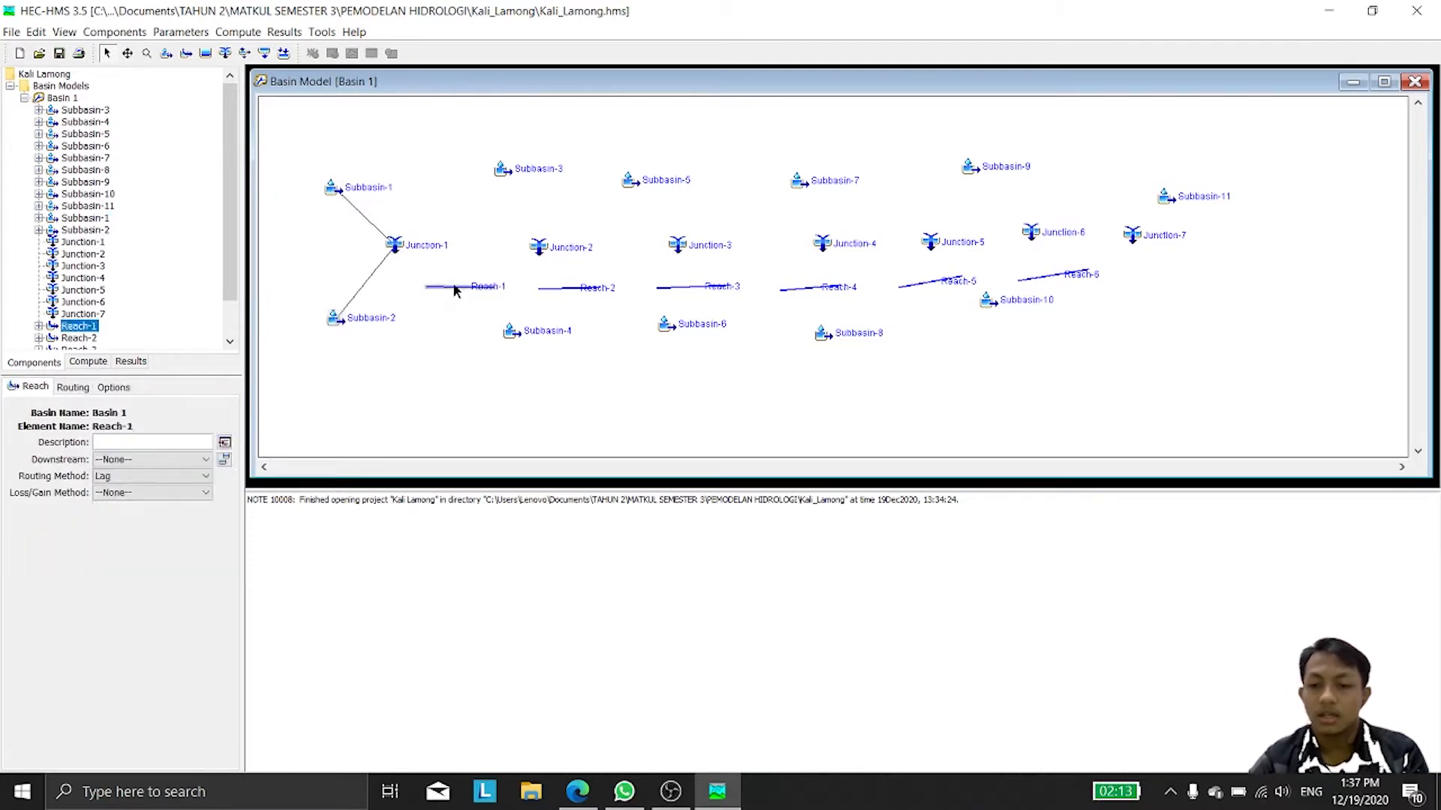
left_click(177, 459)
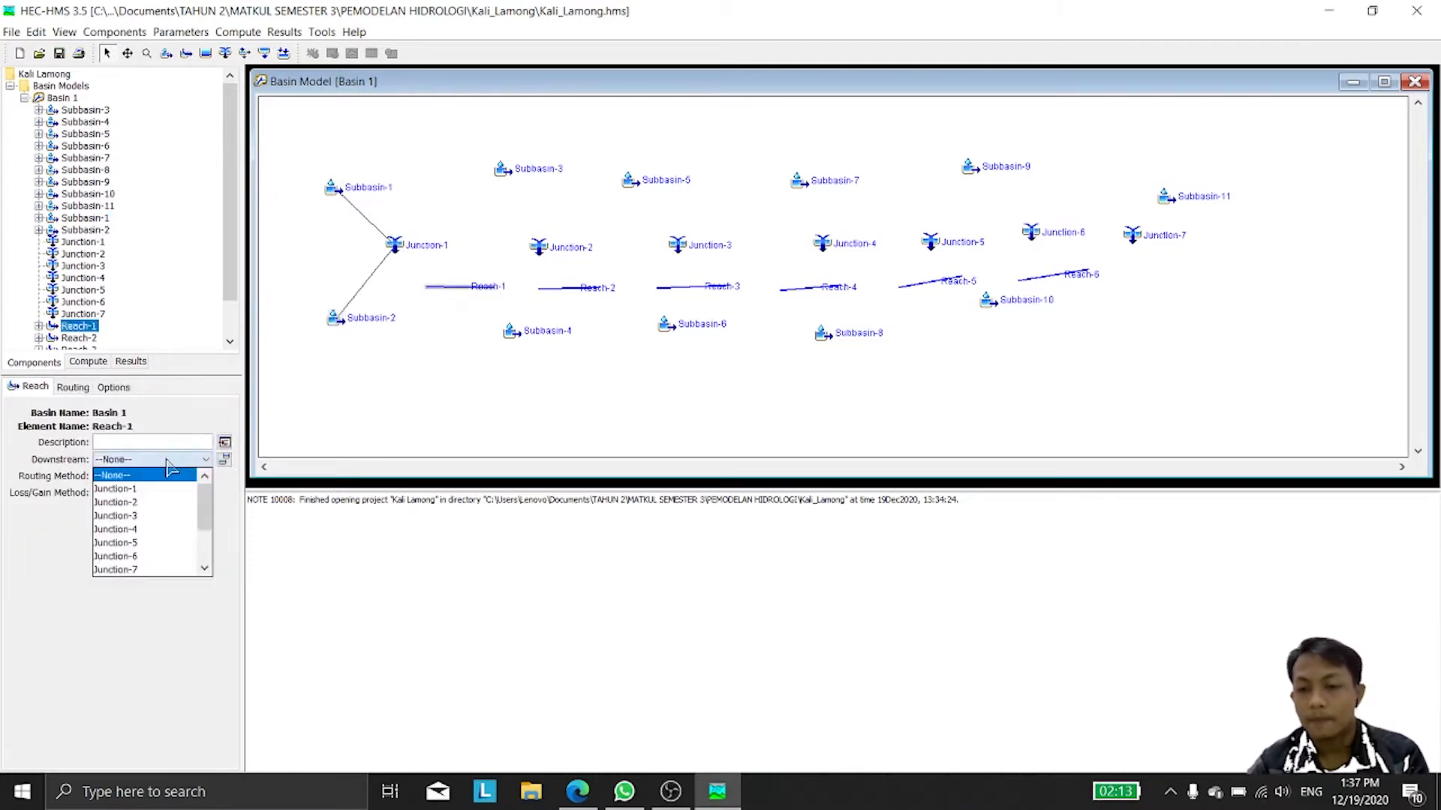
left_click(158, 492)
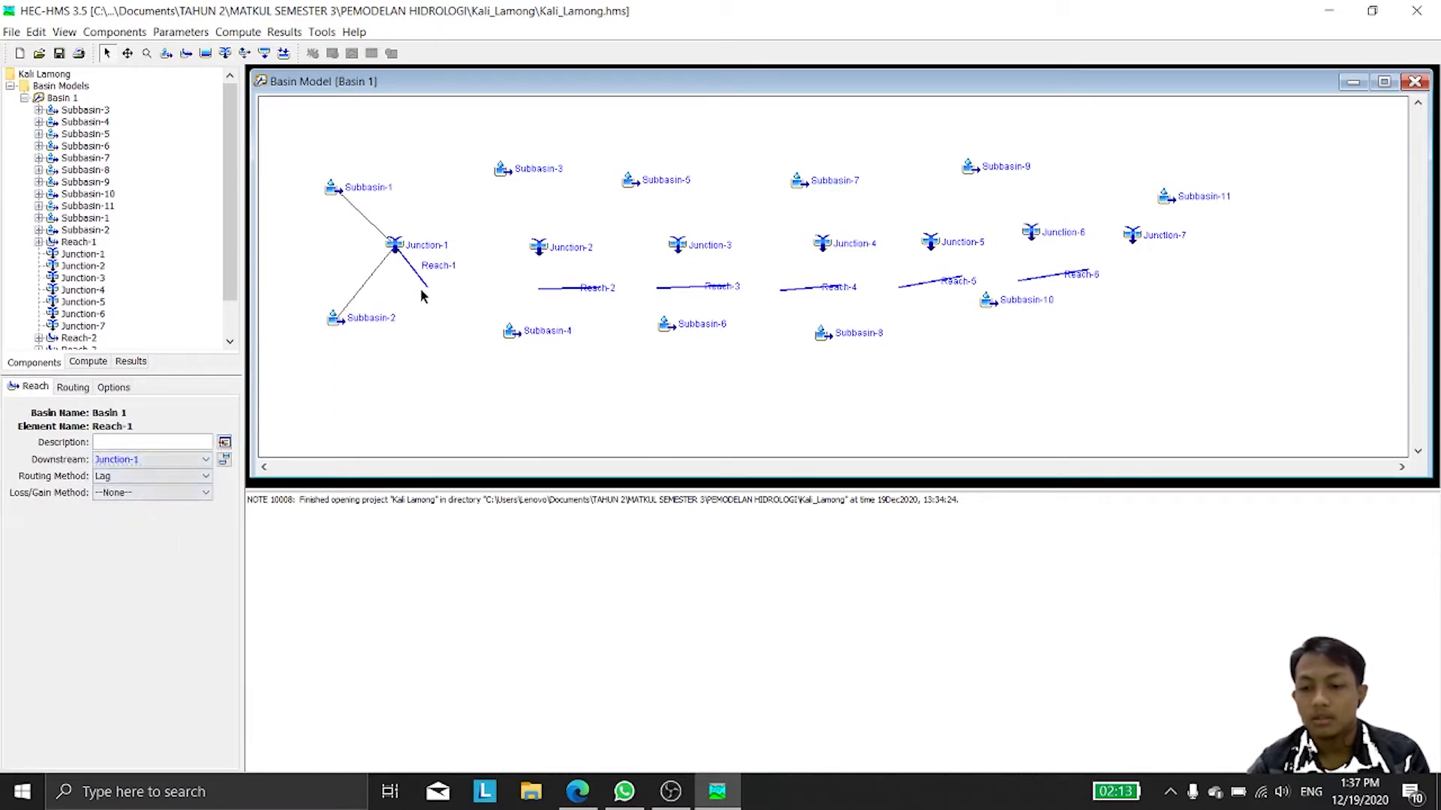
left_click_drag(397, 250, 505, 268)
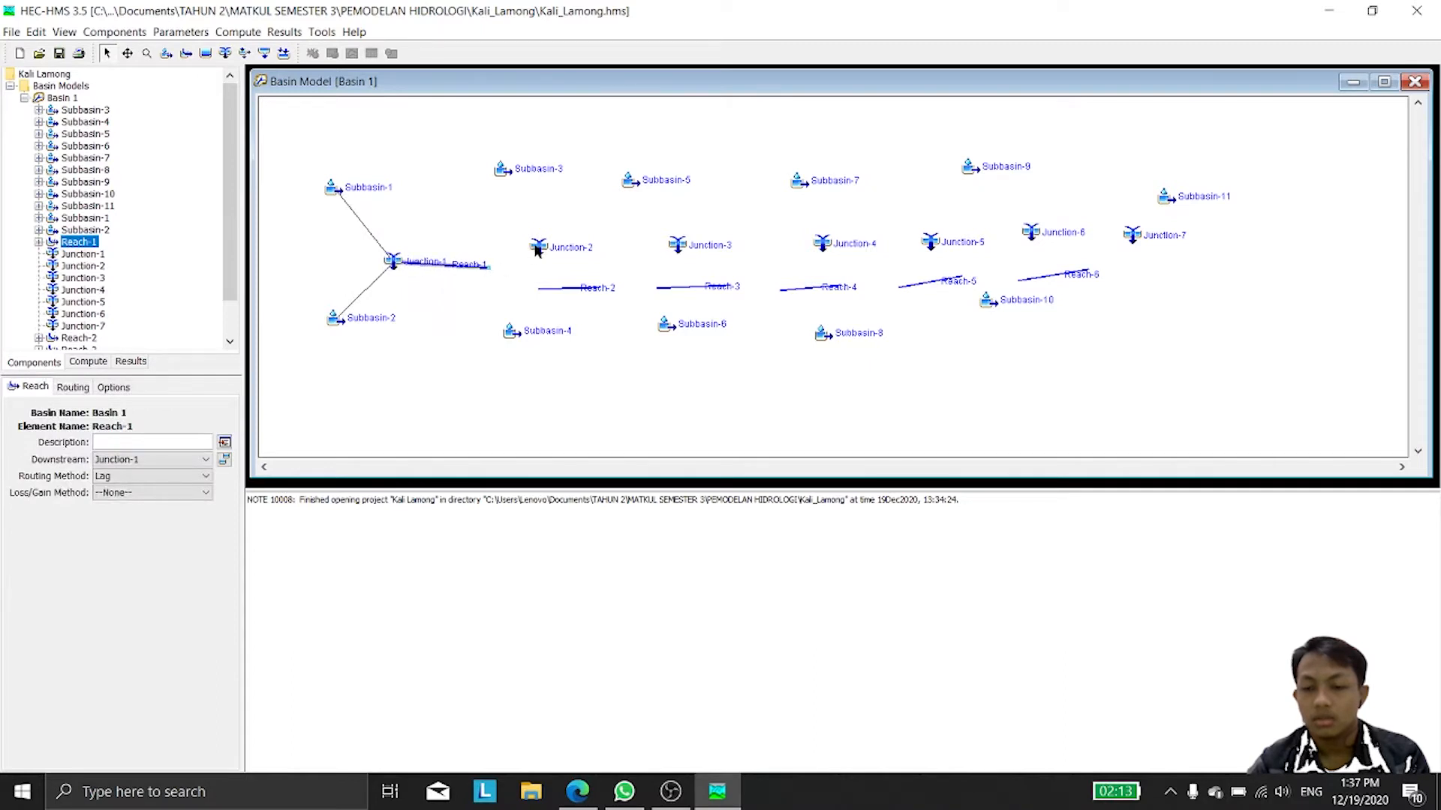
Step: Try Reach-2 as the downstream element of Junction-2
left_click(537, 250)
left_click(161, 459)
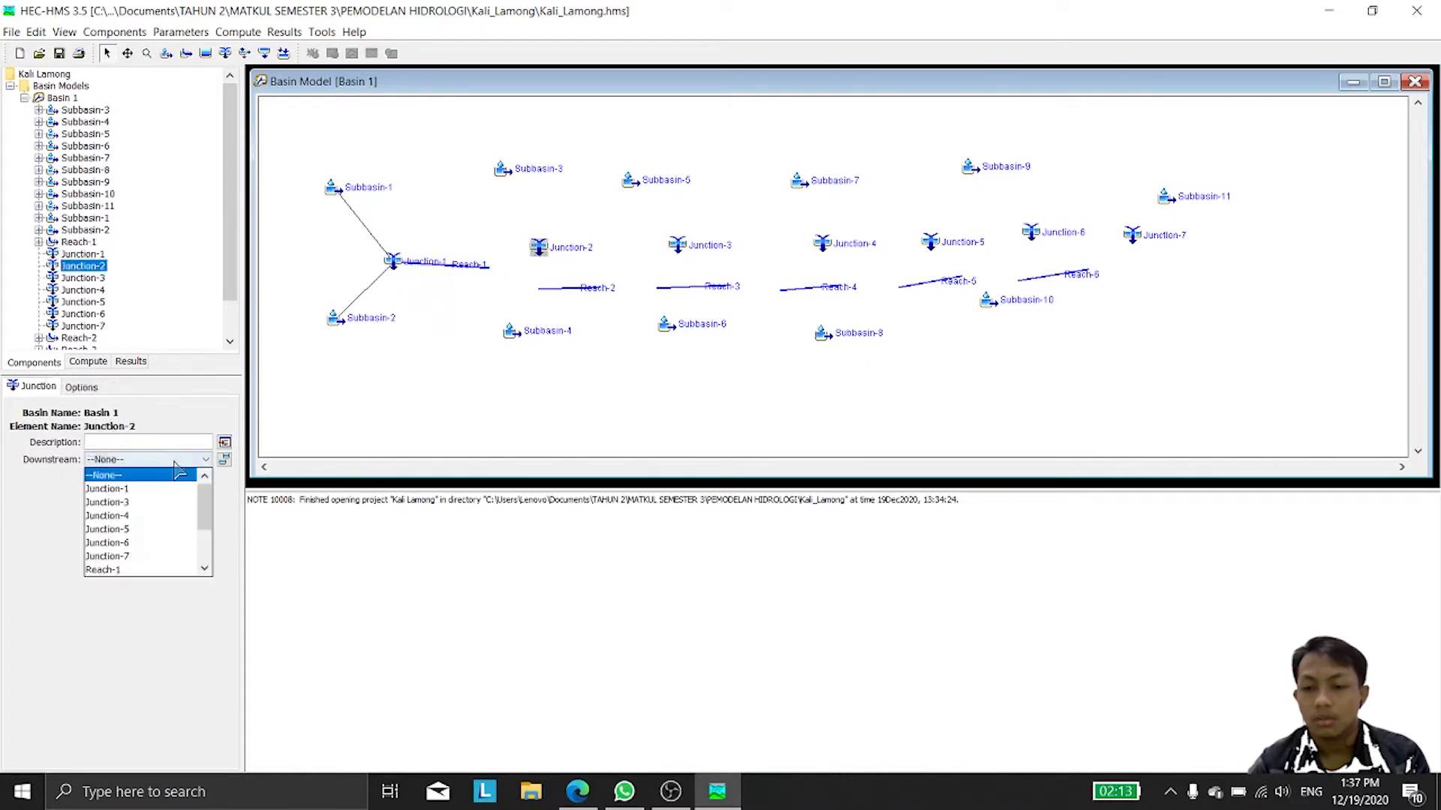
scroll(139, 548, "down", 1)
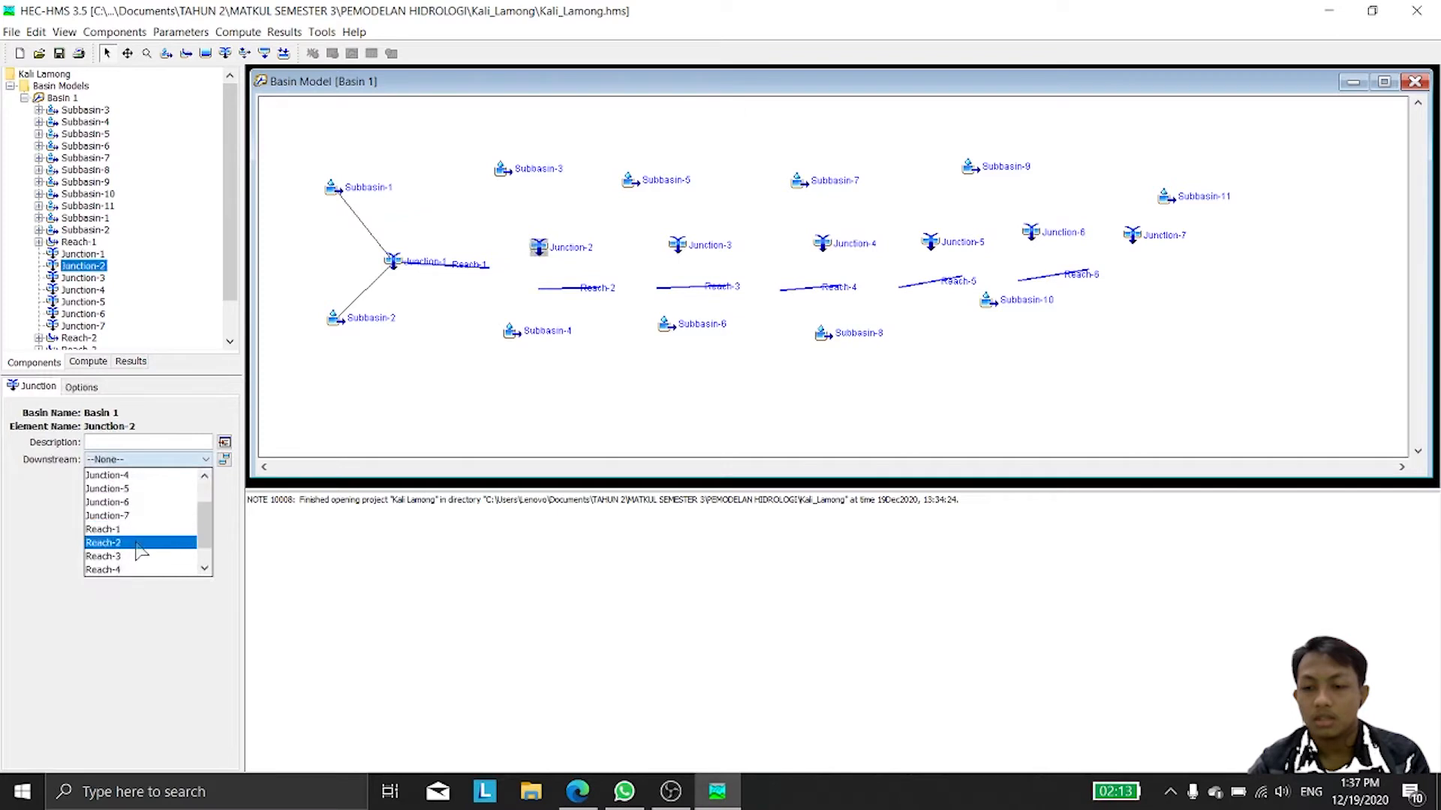
left_click(140, 543)
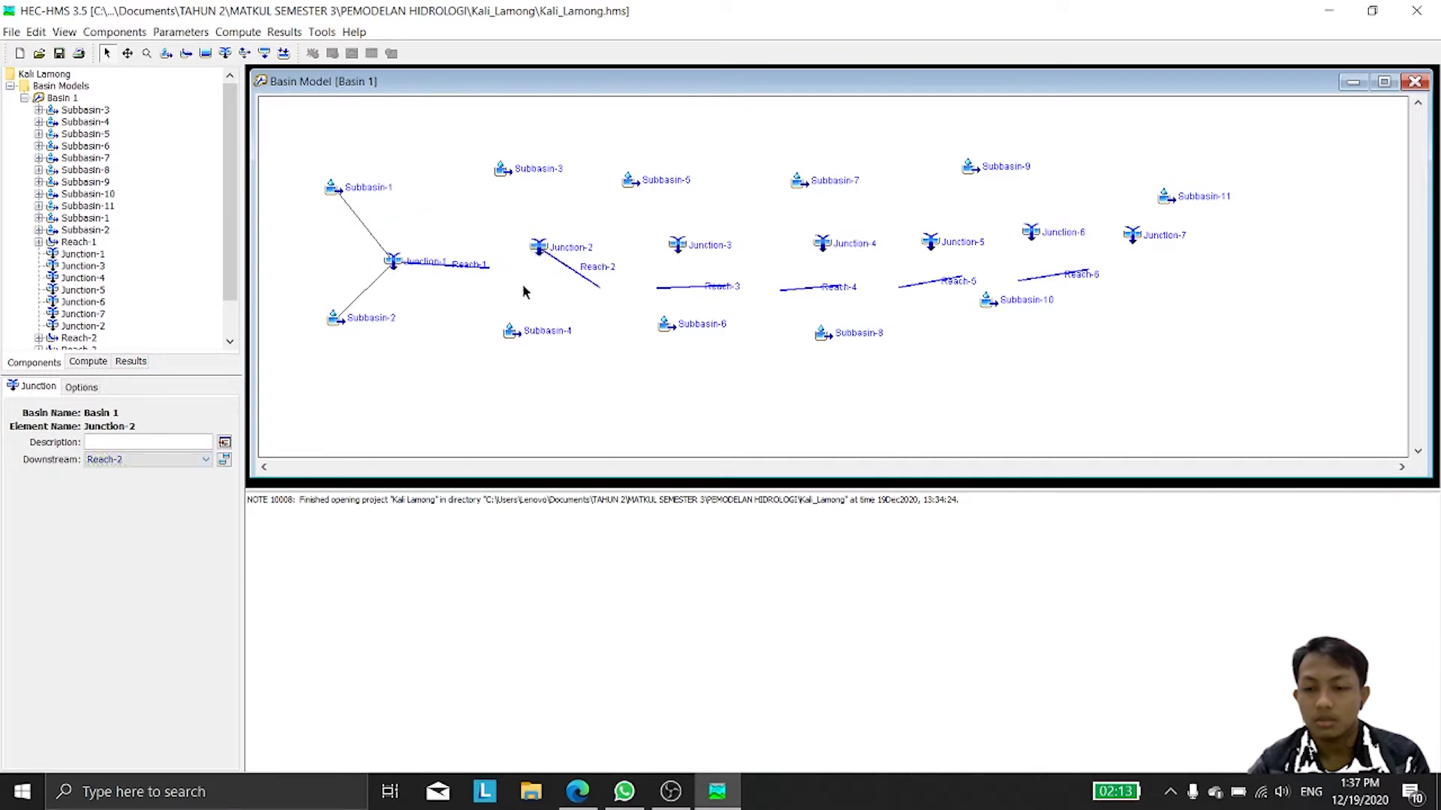
left_click(160, 459)
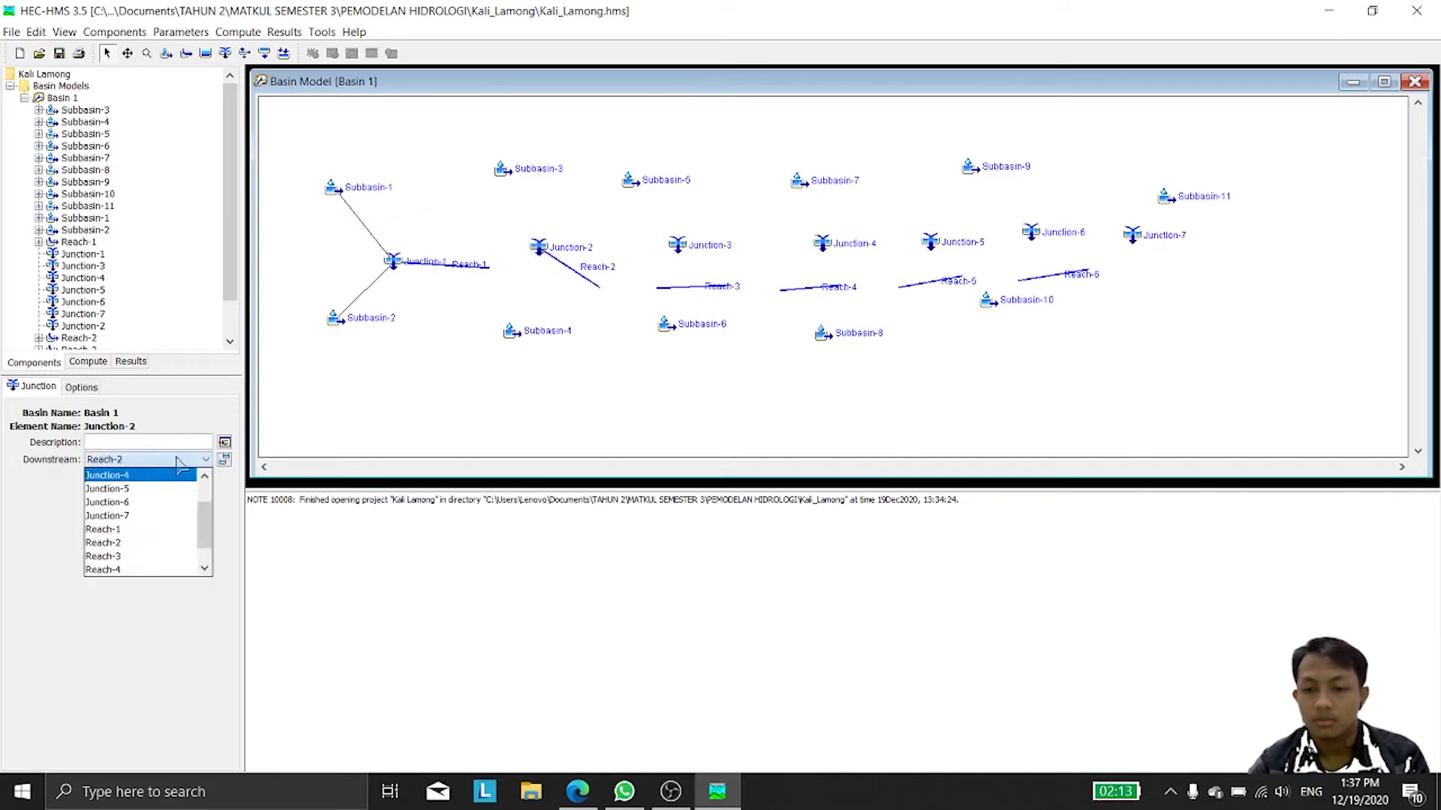
left_click(422, 377)
left_click(540, 247)
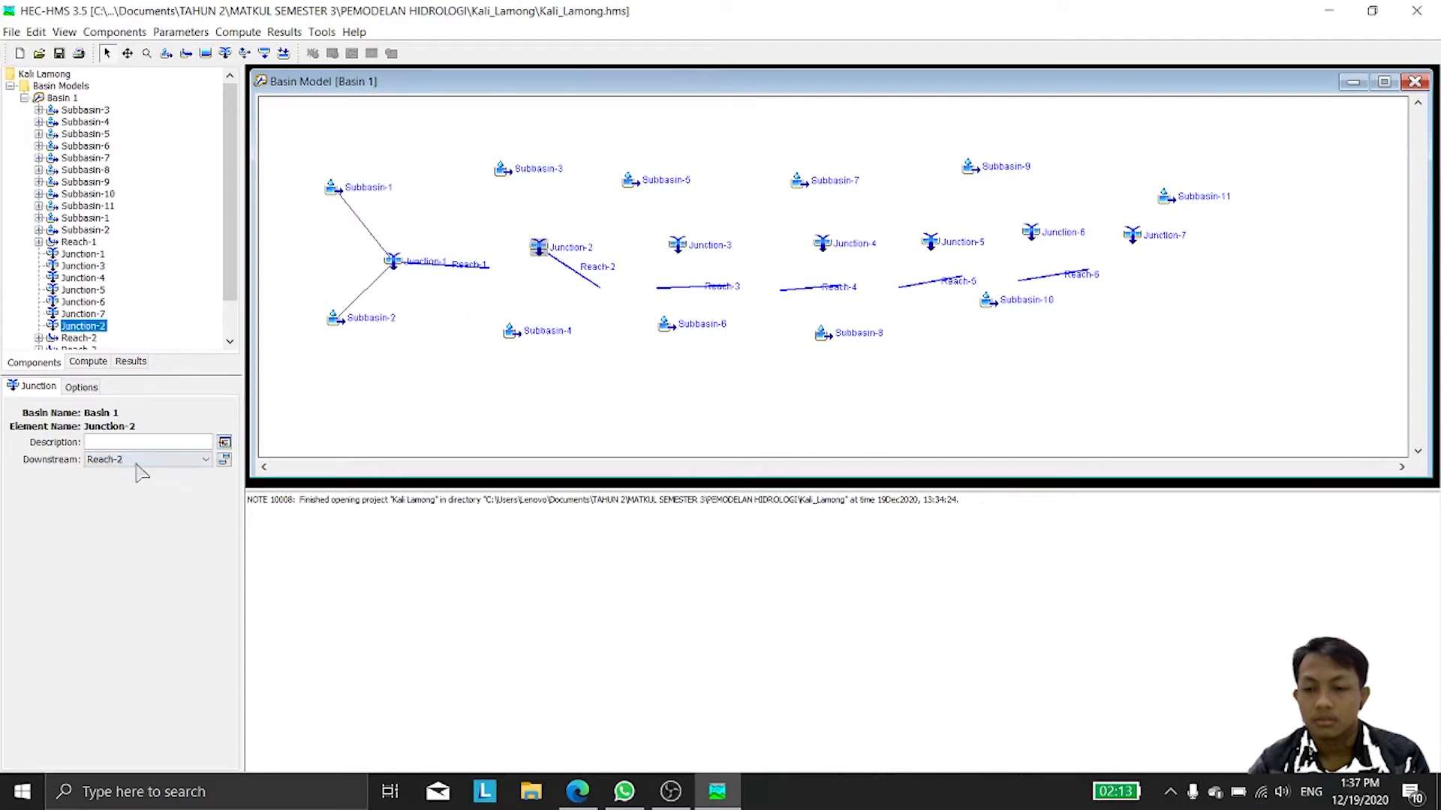
left_click(447, 291)
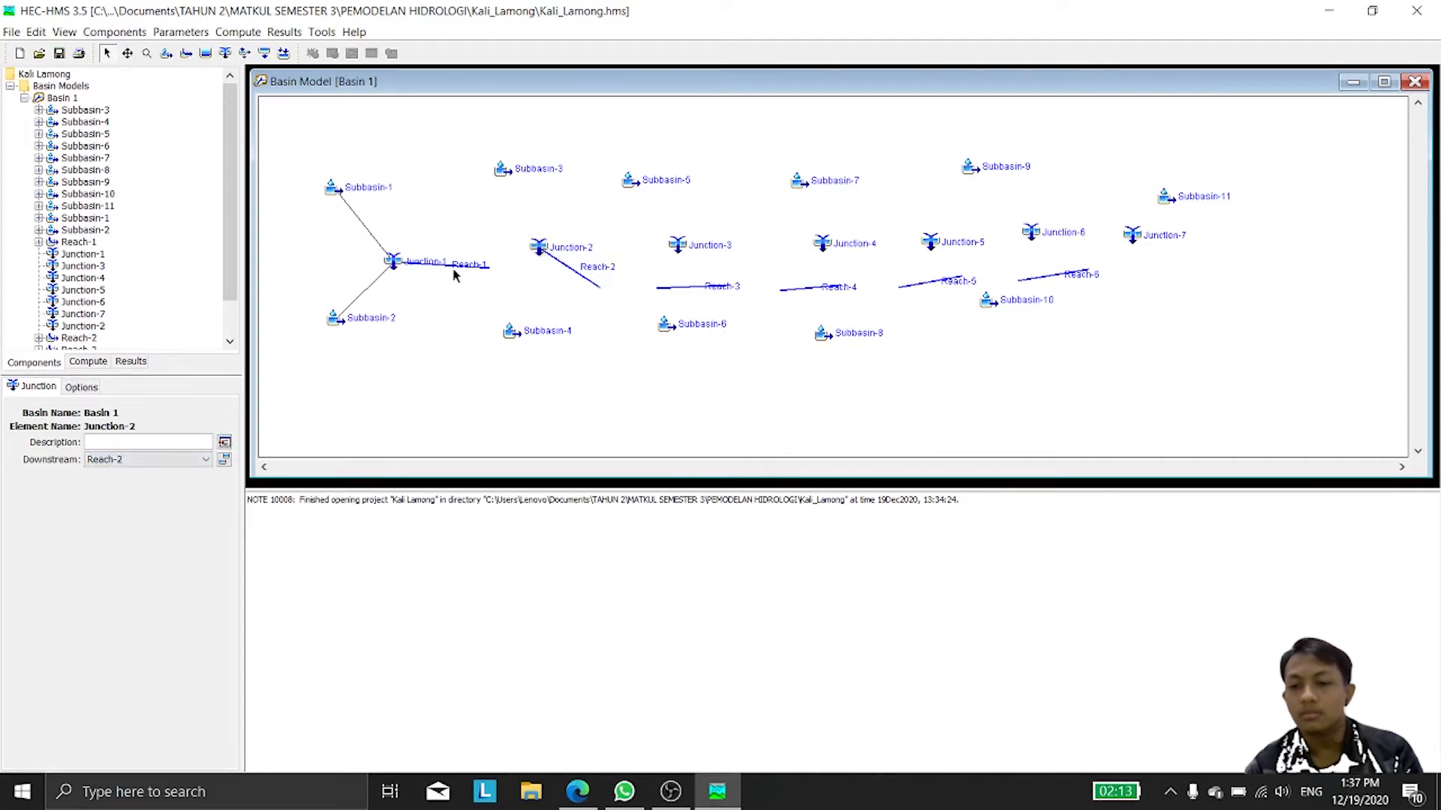
Step: Set Reach-1 as the downstream element of Junction-2 and shift that junction level with Junction-1
left_click(531, 246)
left_click(150, 460)
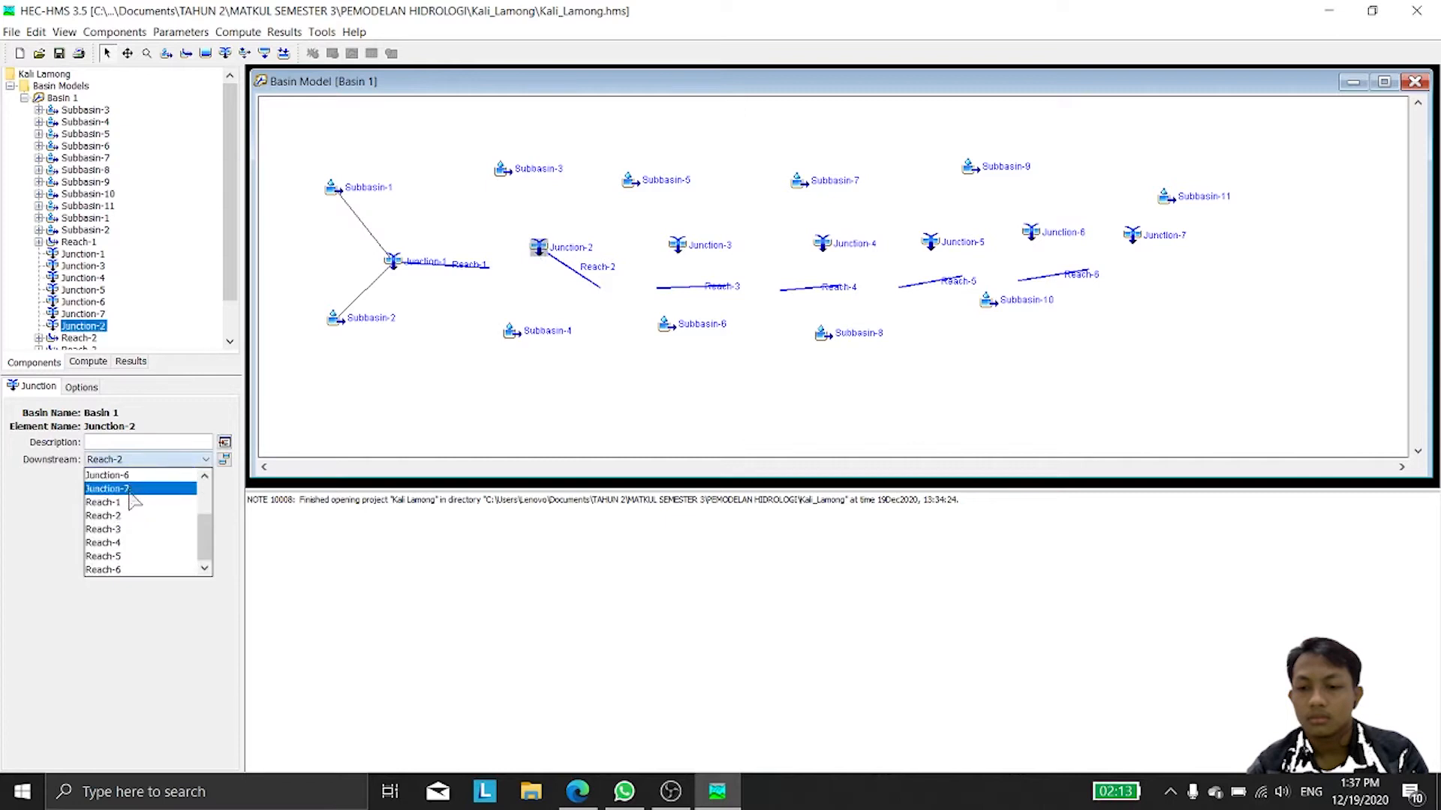
left_click(151, 504)
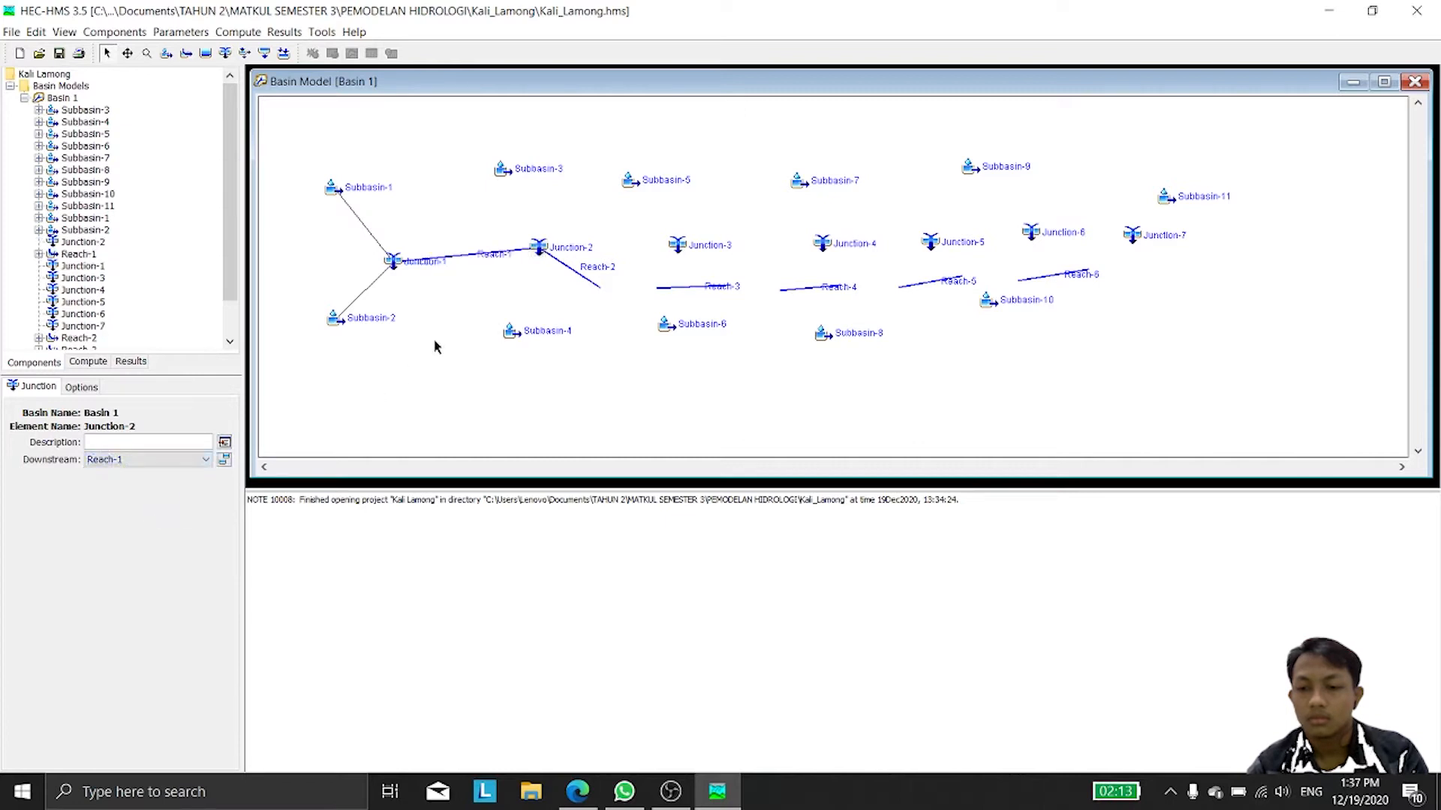
left_click_drag(539, 249, 519, 266)
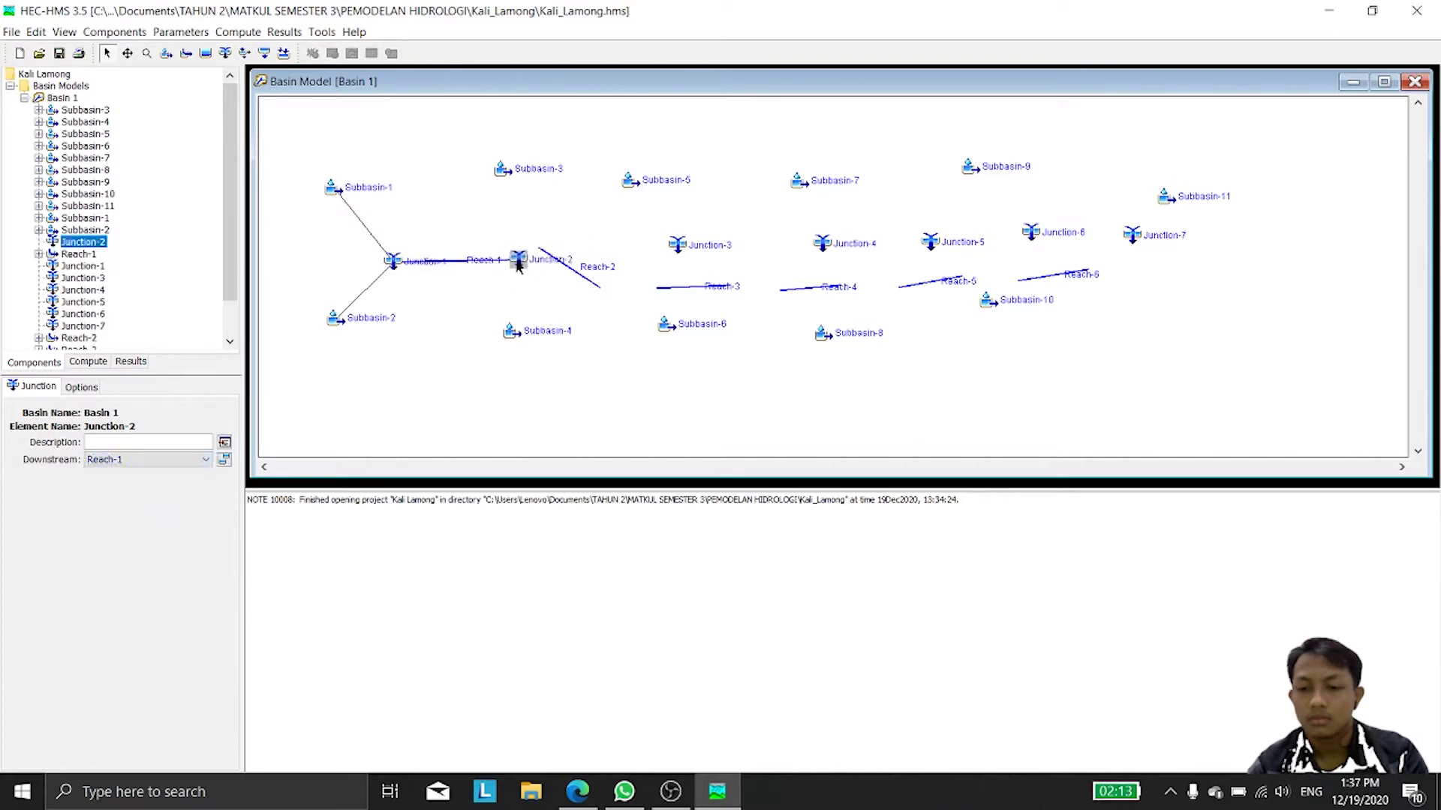
Step: Set Junction-2 as the downstream element of Reach-2
left_click(576, 275)
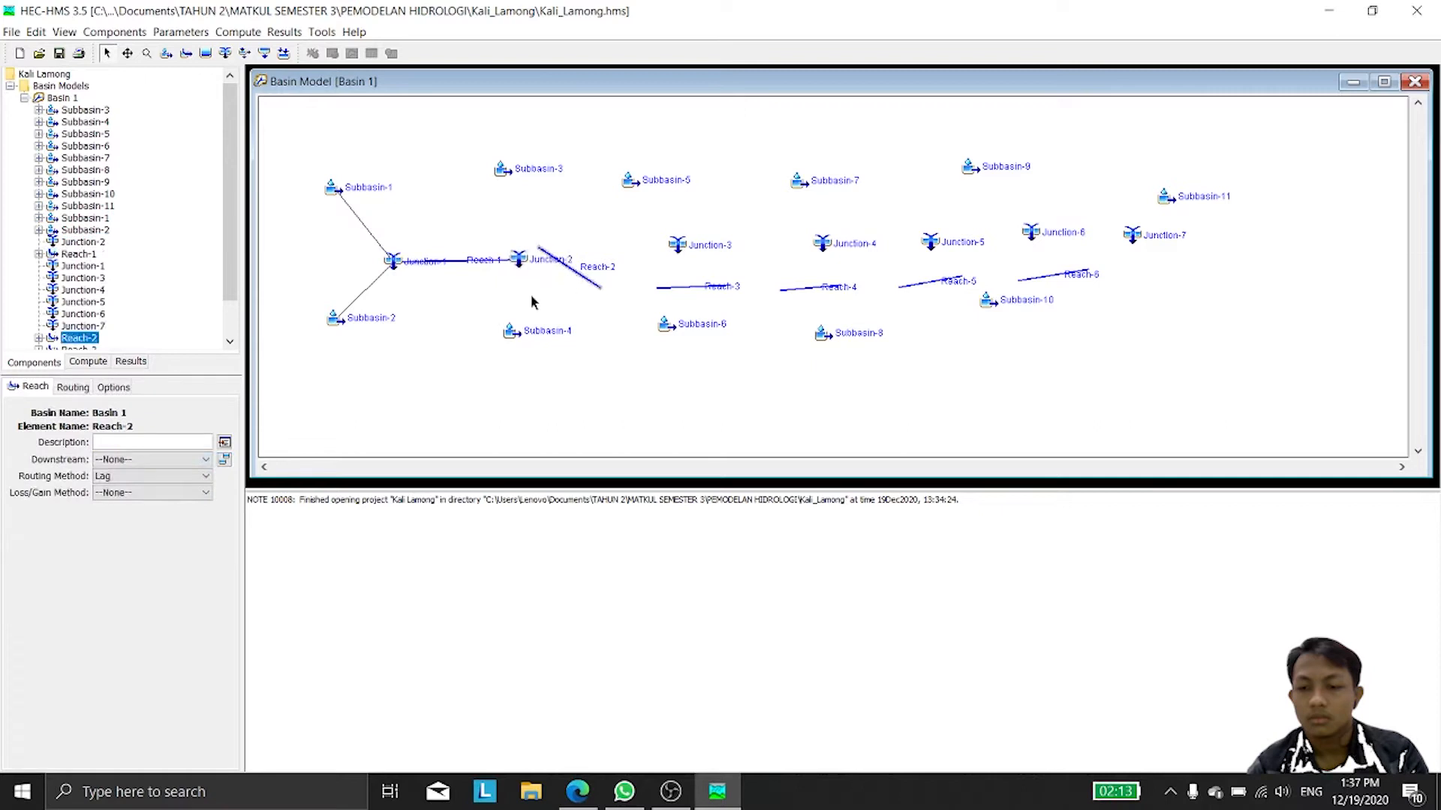
left_click(164, 460)
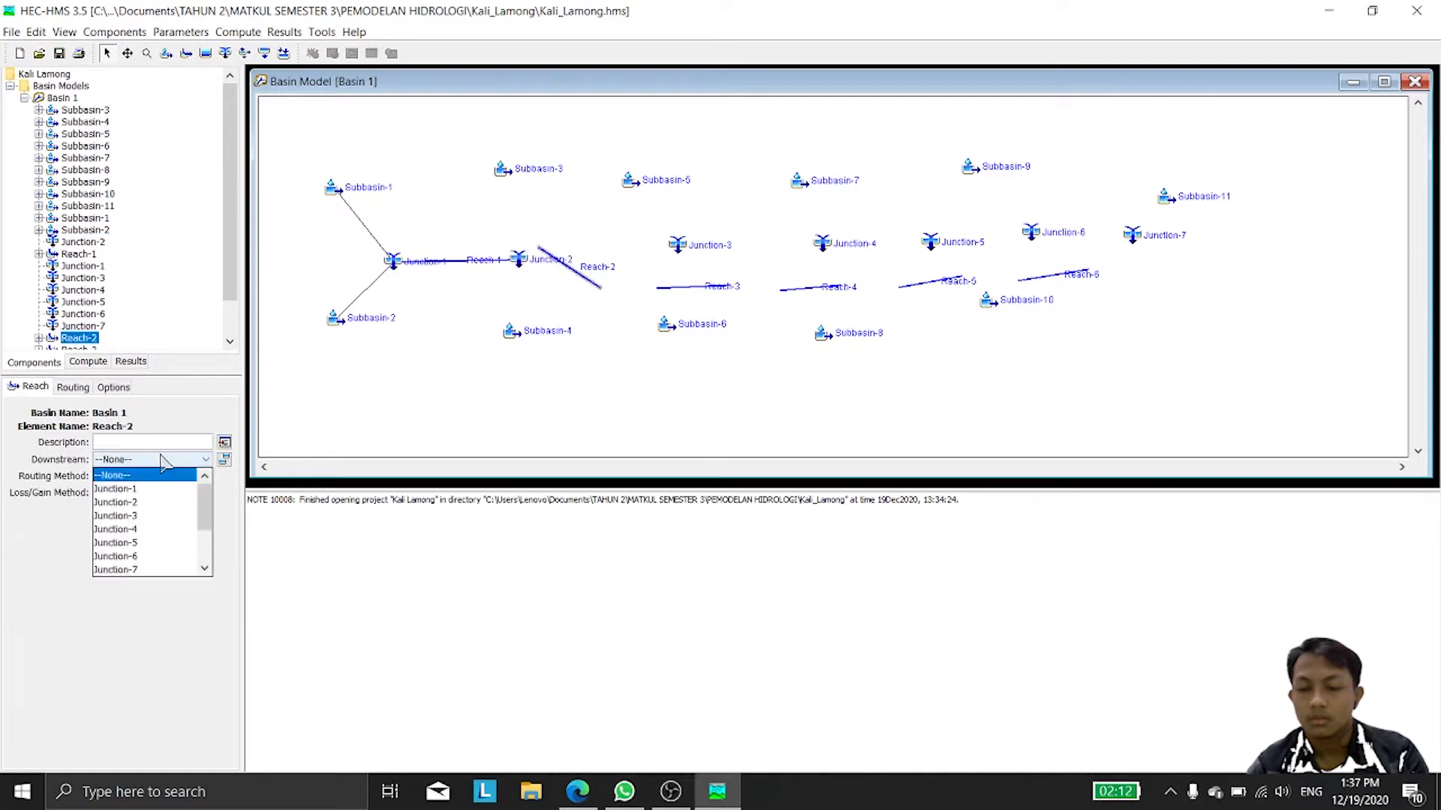
left_click(139, 503)
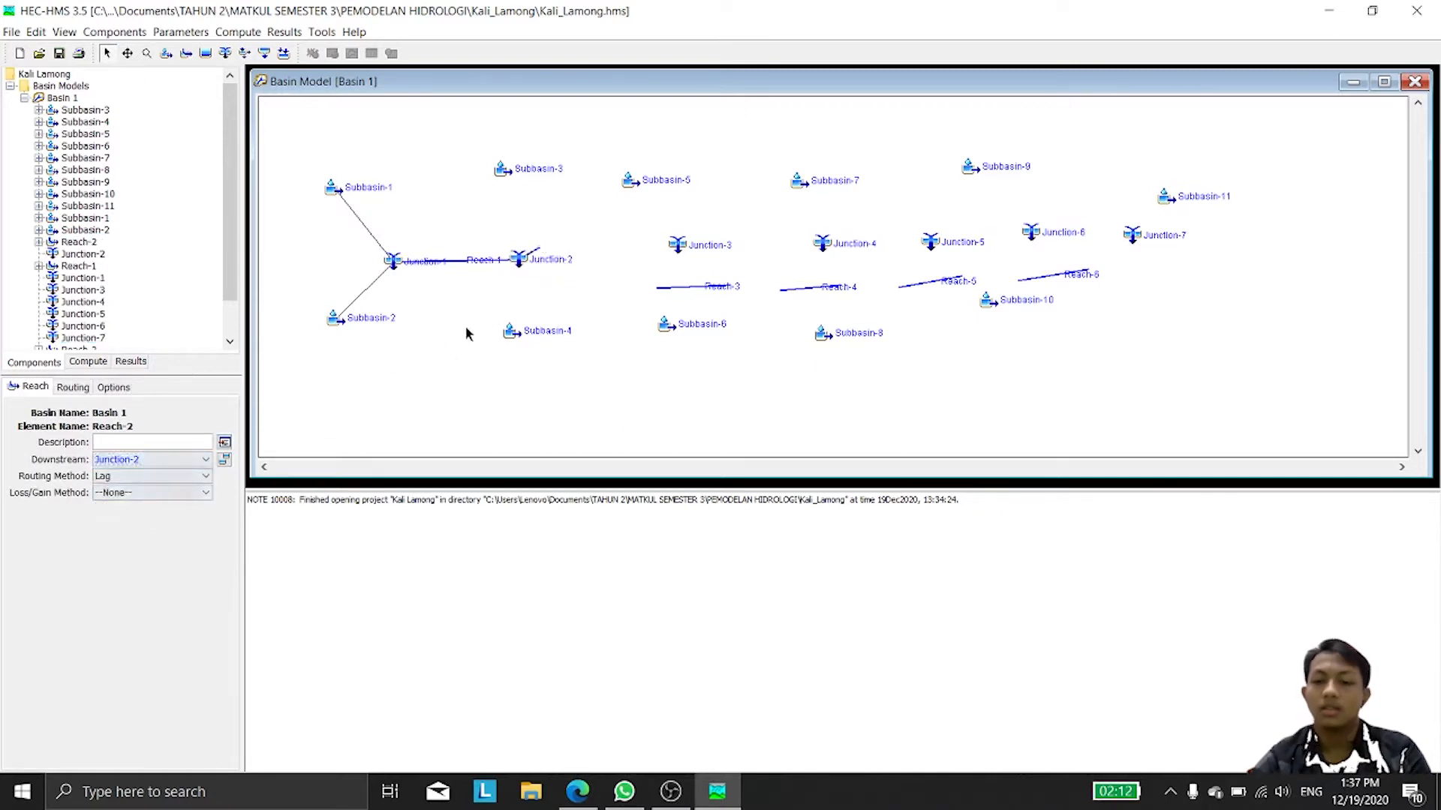
Step: Reposition Reach-2's free end, Junction-1 and Junction-2 so that Reach-1 and Reach-2 form a nearly straight line eastward
left_click_drag(517, 263, 596, 270)
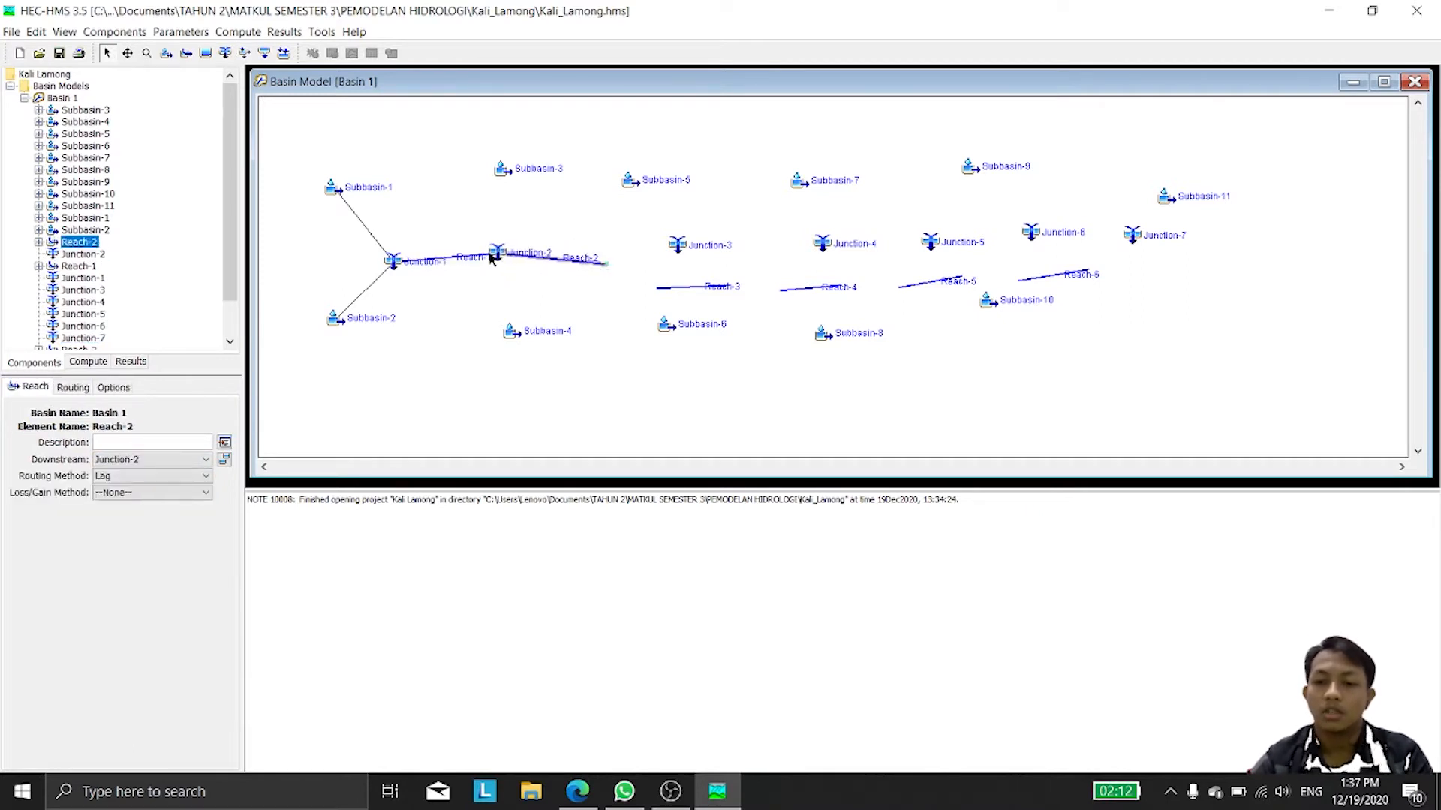
mouse_move(492, 256)
left_mouse_down()
mouse_move(521, 273)
mouse_move(513, 251)
left_mouse_up()
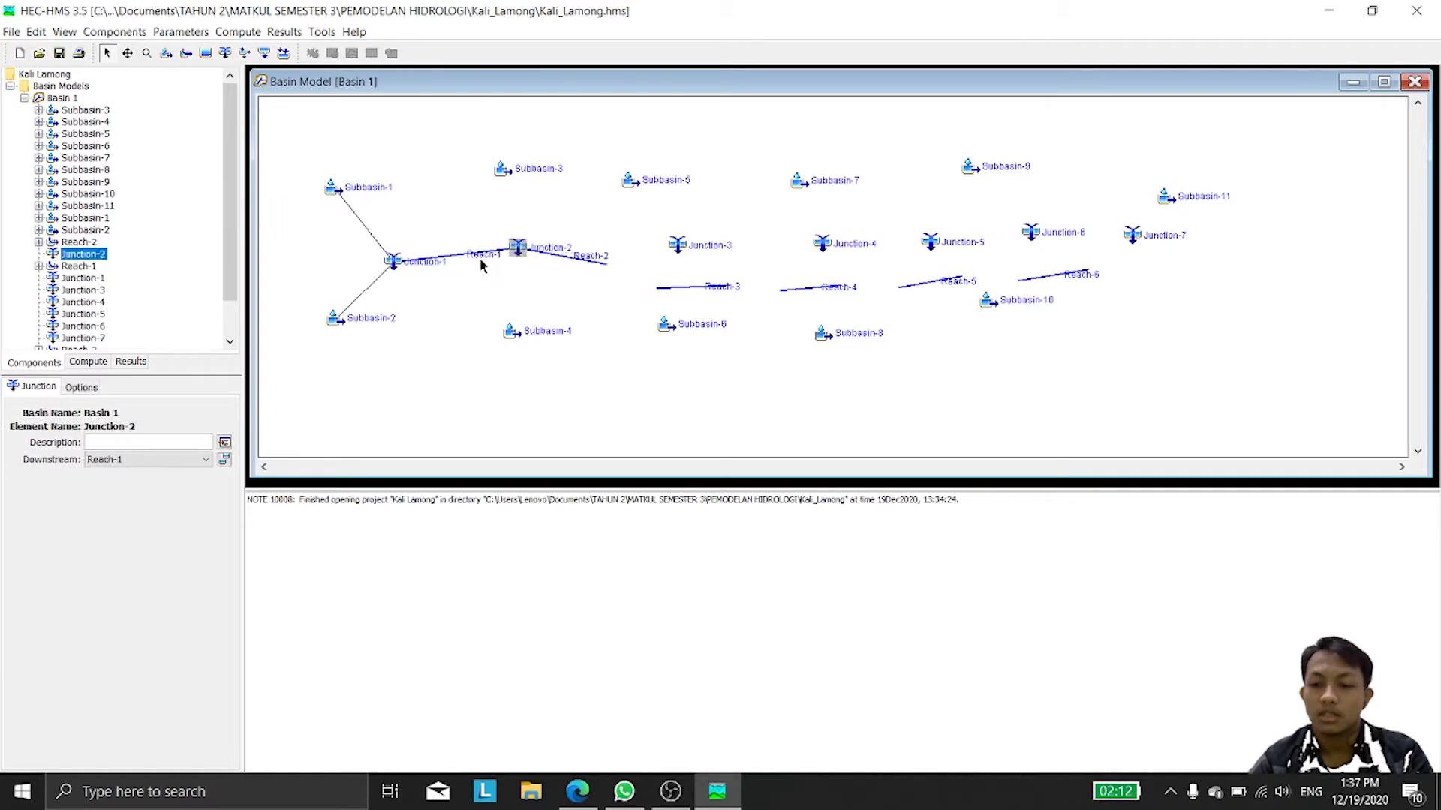
left_click_drag(396, 273, 418, 266)
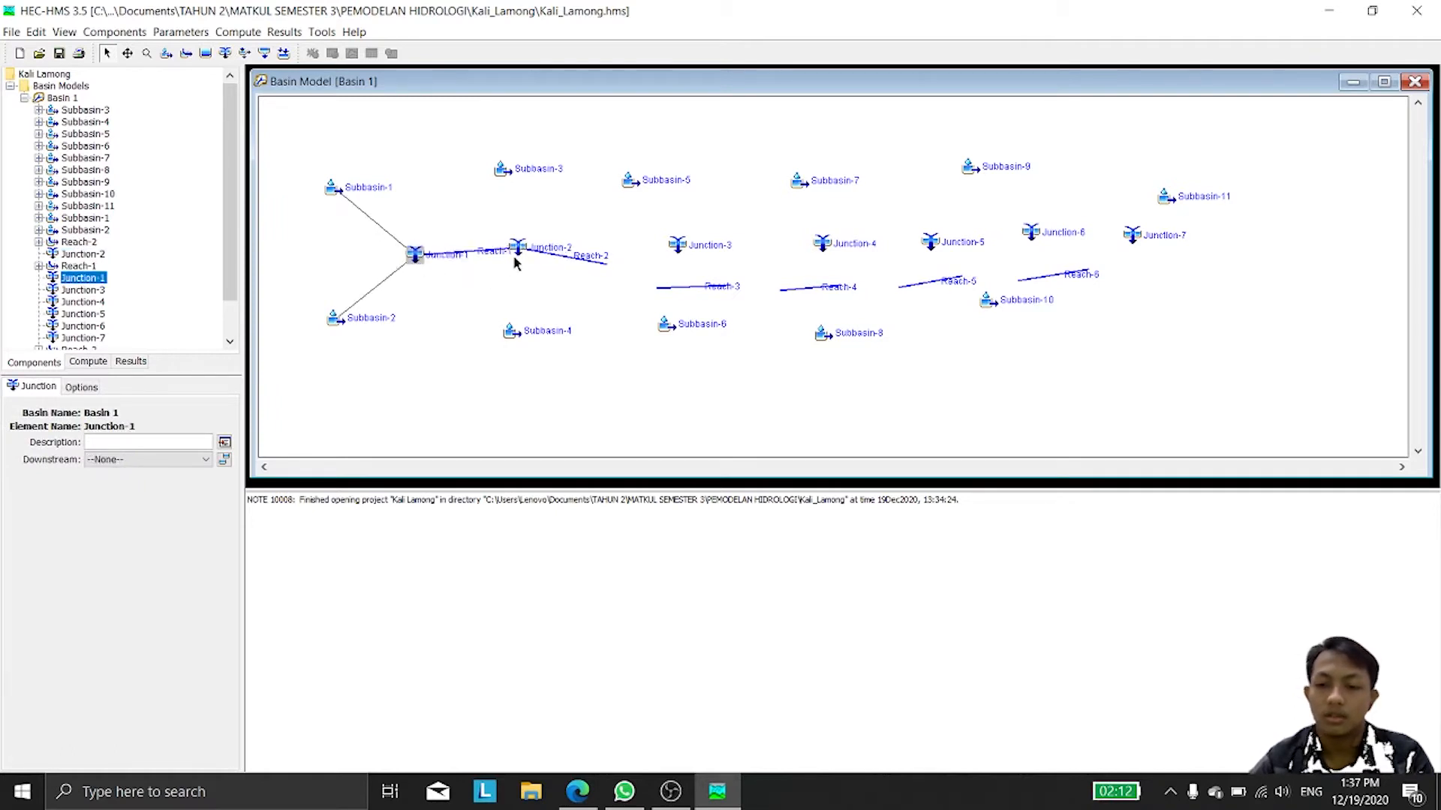
left_click_drag(514, 262, 611, 256)
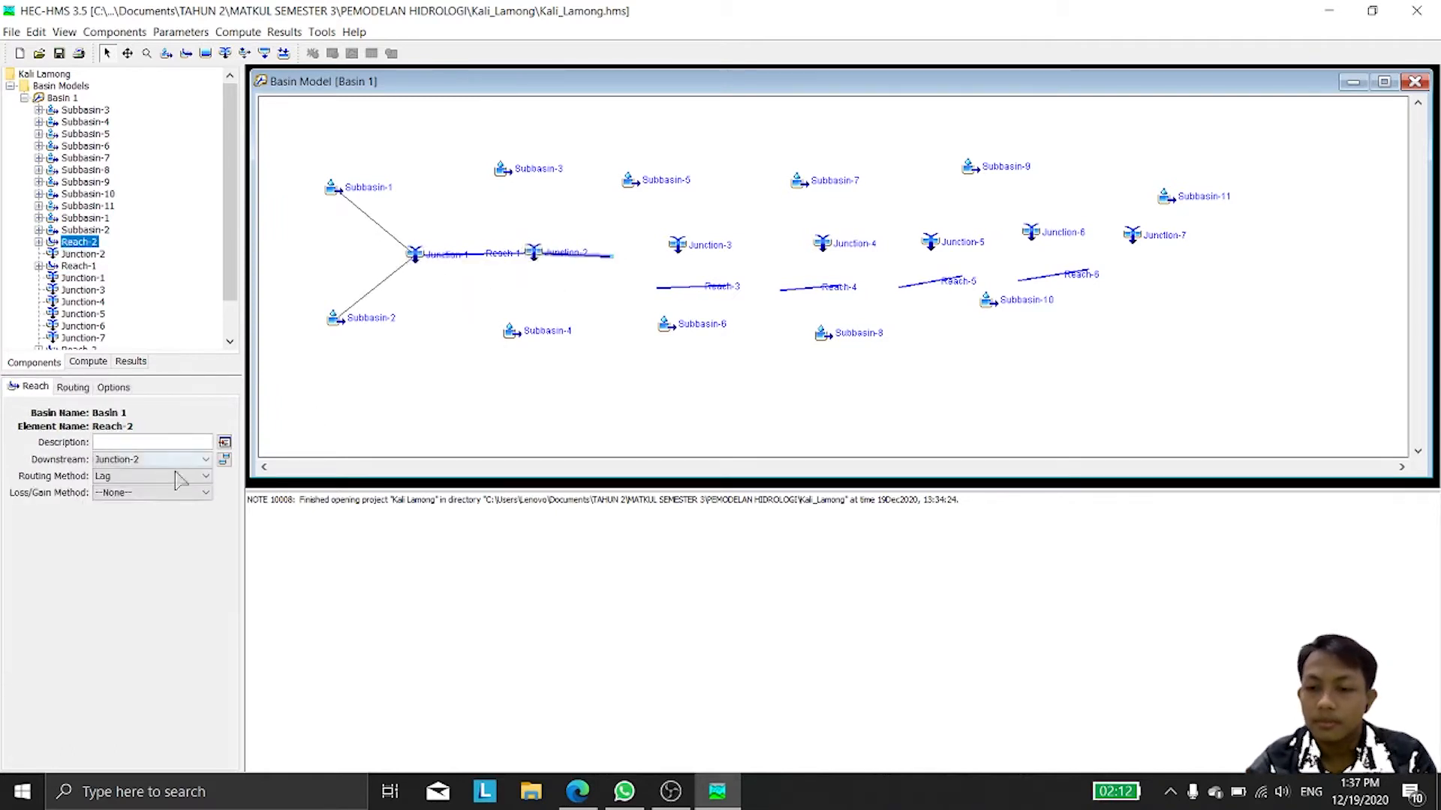
Step: Set Reach-2 as the downstream element of Junction-3, and Junction-3 as the downstream element of Reach-3
left_click(205, 459)
left_click(120, 555)
left_click(206, 459)
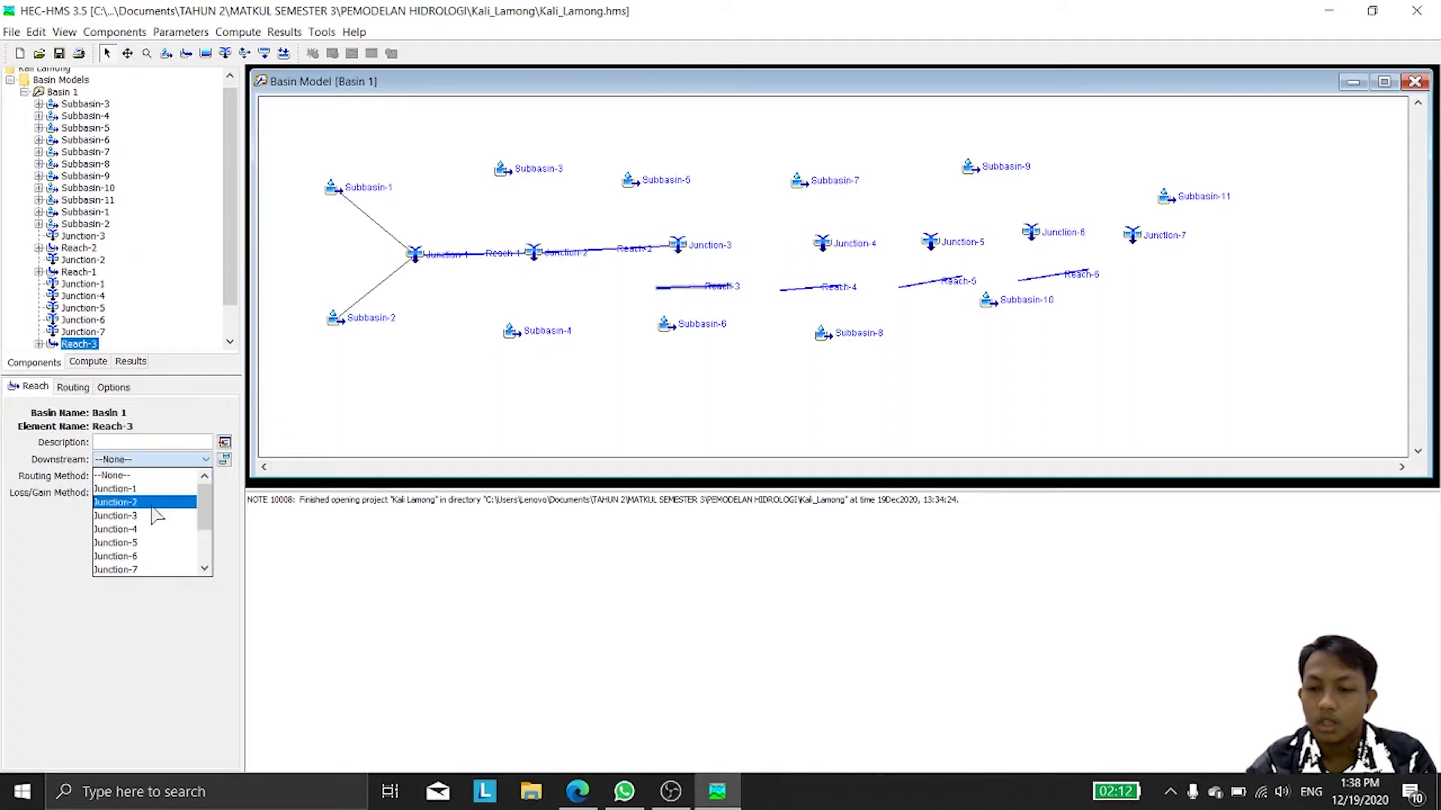
left_click(115, 529)
Step: Set Reach-3 as the downstream element of Junction-4
left_click(82, 247)
left_click(205, 460)
scroll(143, 540, "down", 1)
left_click(116, 555)
Step: Link Reach-4 downstream to Junction-4 and Junction-5 downstream to Reach-4, levelling Junction-3 and Junction-4 with Junction-2
left_click(78, 344)
left_click(206, 459)
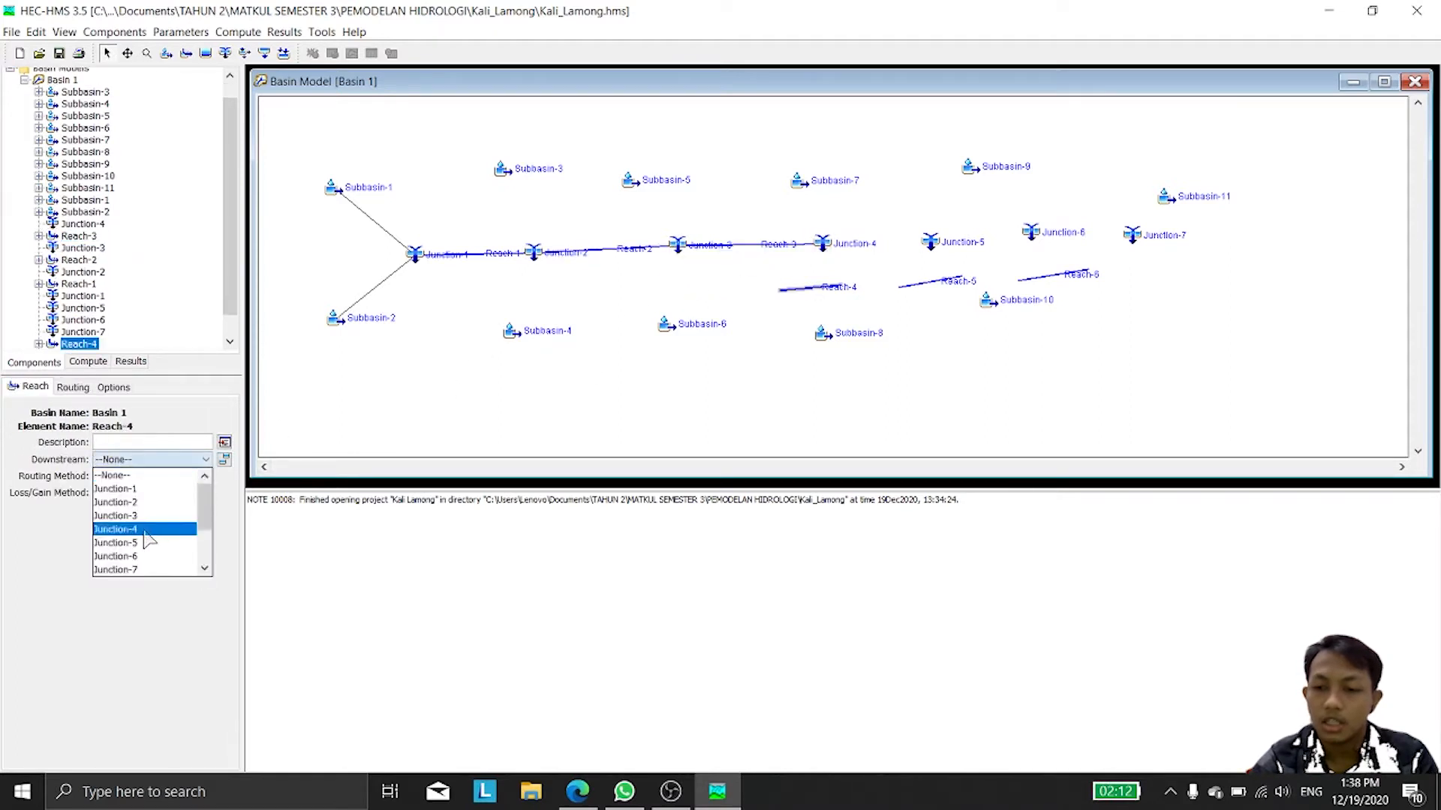
left_click(147, 537)
left_click(82, 320)
left_click(206, 459)
left_click(120, 488)
left_click(82, 272)
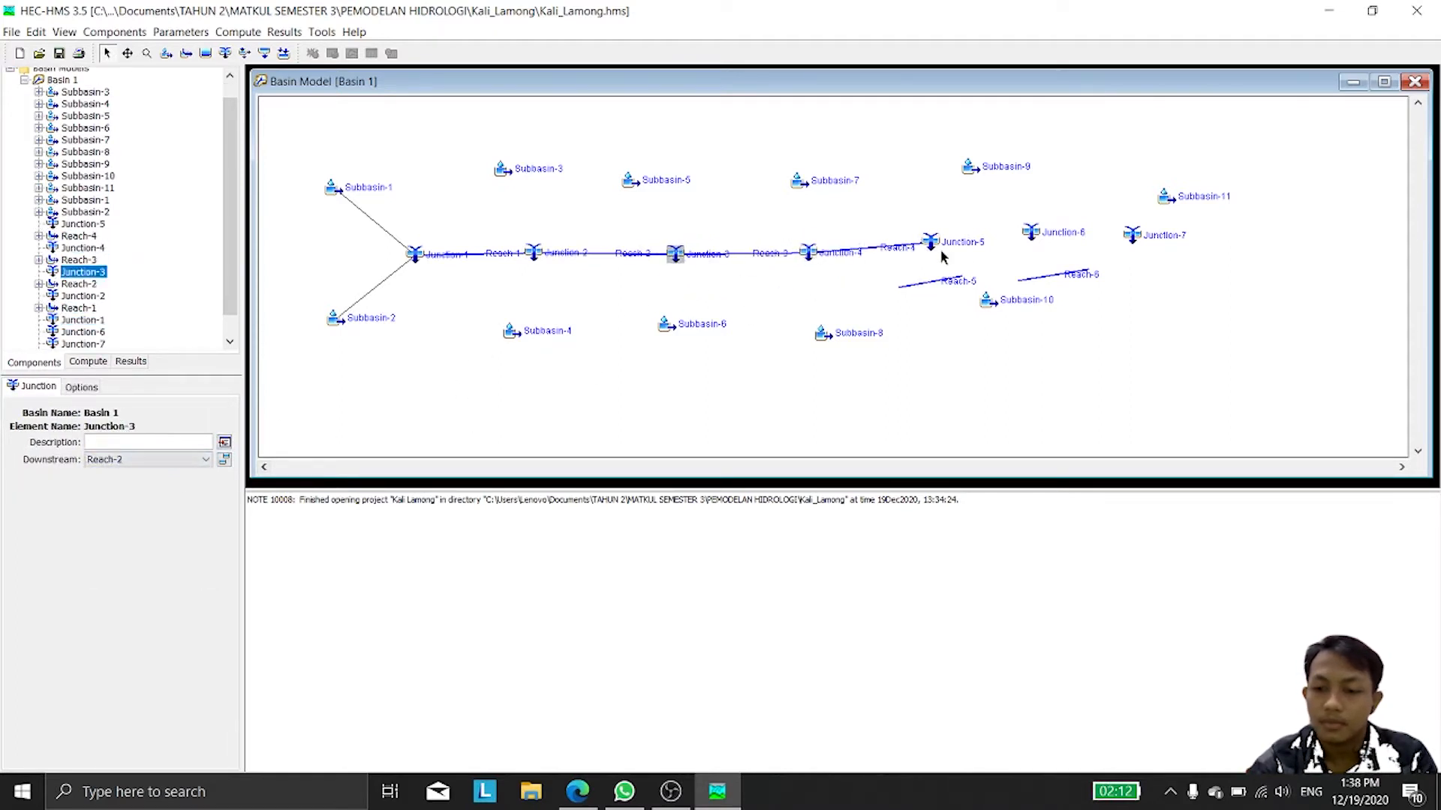
Step: Set Junction-5 as the downstream element of Reach-5, and Reach-5 as the downstream element of Junction-6
left_click(934, 283)
left_click(206, 459)
left_click(112, 556)
left_click(82, 331)
left_click(206, 460)
left_click(112, 552)
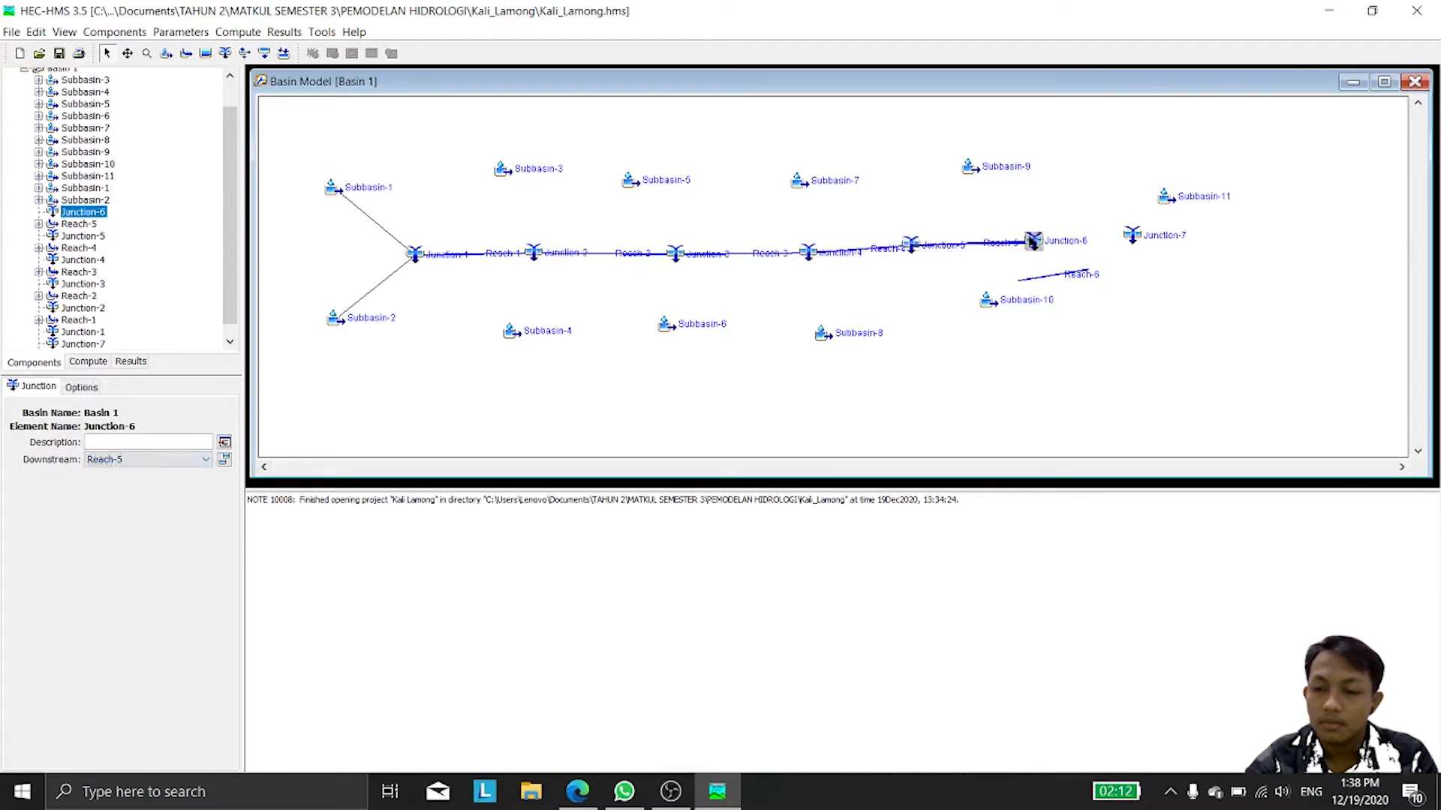
Step: Set Junction-6 as the downstream element of Reach-6, and Reach-6 as the downstream element of Junction-7
left_click(1050, 276)
left_click(205, 459)
left_click(113, 570)
left_click(1131, 235)
left_click(205, 460)
left_click(112, 572)
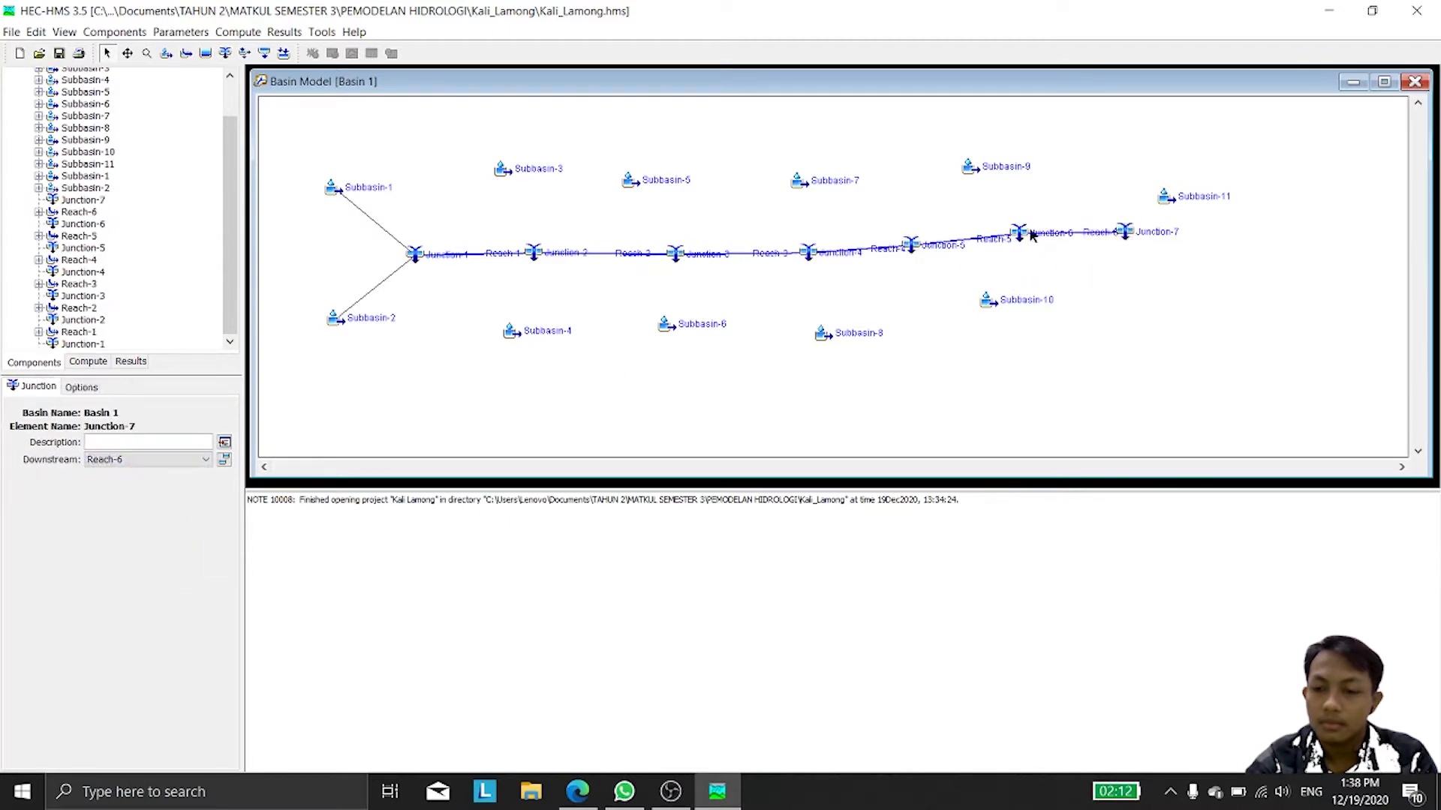
Step: Following the 11-sub-basin figure in the reference PDF, link Subbasin-3 downstream to Junction-2 and Subbasin-4 downstream to Junction-3
left_click(501, 169)
left_click(511, 331)
left_click(578, 792)
scroll(735, 424, "up", 5)
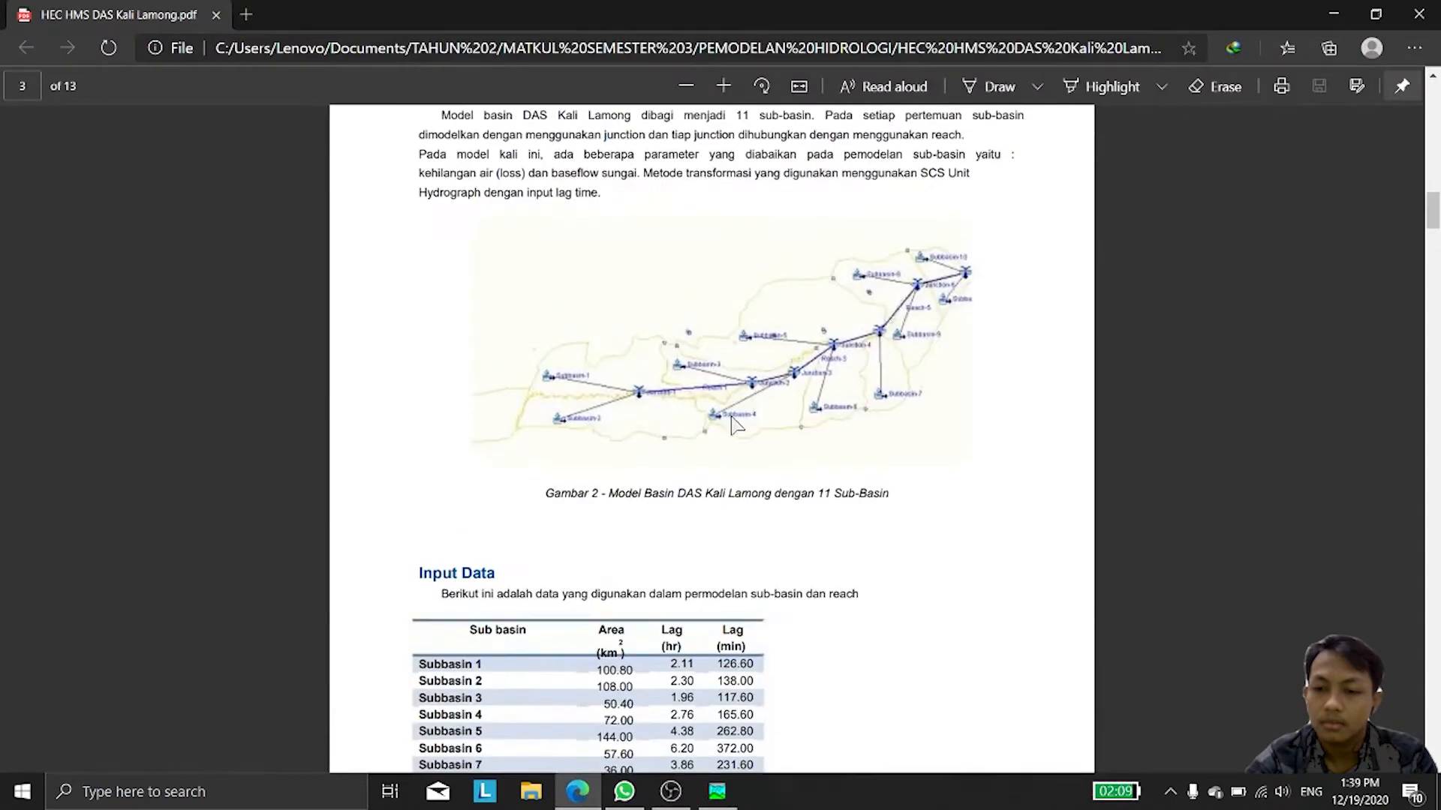
key("alt+Tab")
left_click(205, 459)
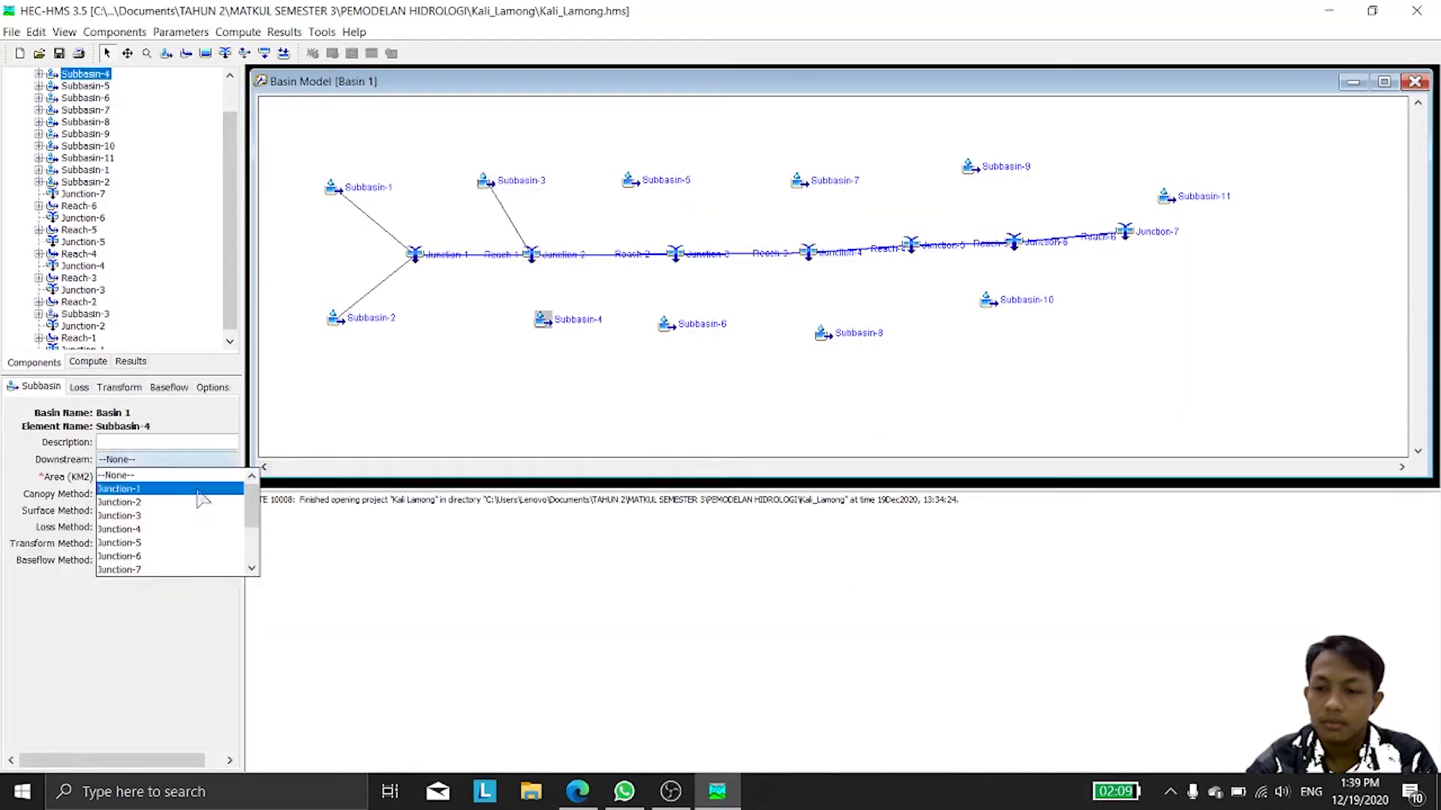
left_click(199, 489)
Step: Rearrange Subbasin-1, -2, -4 and -6 and Junction-1 to Junction-3 to make the network's western part more compact
left_click_drag(666, 324, 720, 320)
left_click_drag(674, 254, 599, 249)
left_click_drag(415, 253, 471, 248)
left_click_drag(542, 319, 512, 319)
left_click_drag(332, 186, 401, 206)
left_click_drag(335, 318, 415, 303)
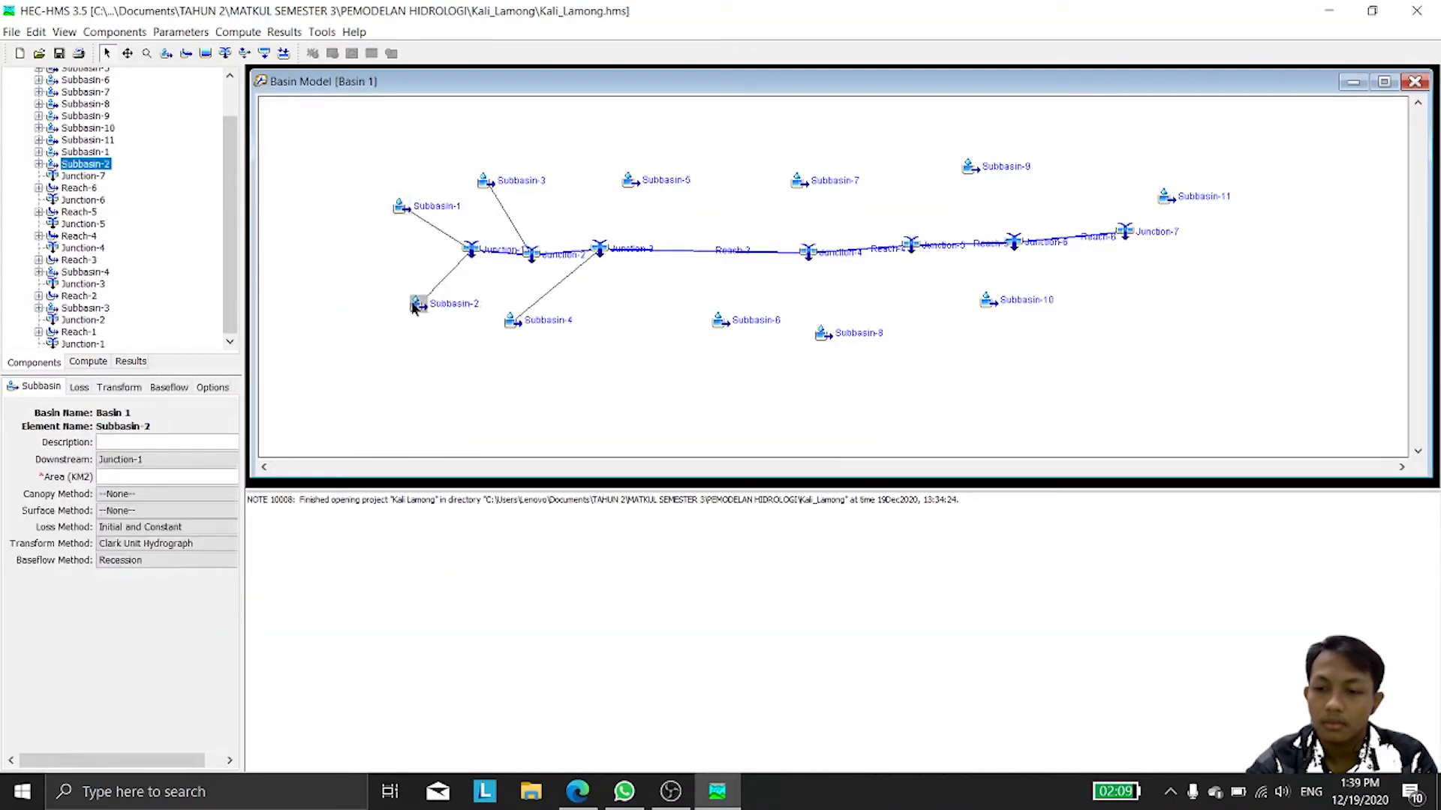
left_click_drag(513, 320, 523, 307)
left_click_drag(599, 248, 659, 247)
left_click_drag(531, 254, 545, 249)
left_click_drag(721, 320, 716, 301)
Step: Move Subbasin-5 east and set Junction-4 as the downstream element of both Subbasin-5 and Subbasin-6
left_click_drag(631, 181, 679, 185)
left_click(206, 460)
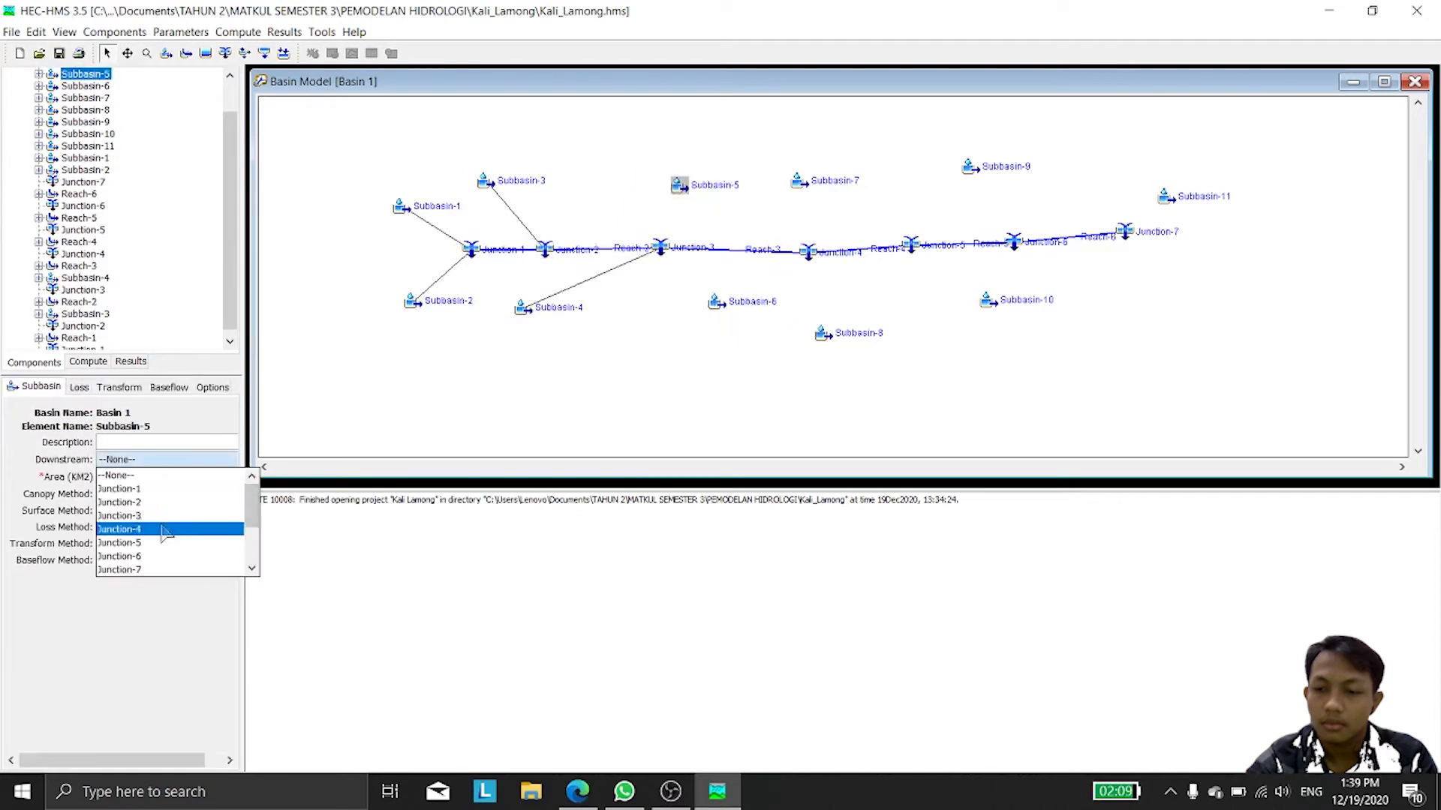
left_click(166, 529)
Step: Swap Subbasin-7 and Subbasin-8 across the reach line and set Junction-5 as the downstream element of Subbasin-7
mouse_move(823, 334)
left_mouse_down()
mouse_move(910, 153)
mouse_move(825, 179)
left_mouse_up()
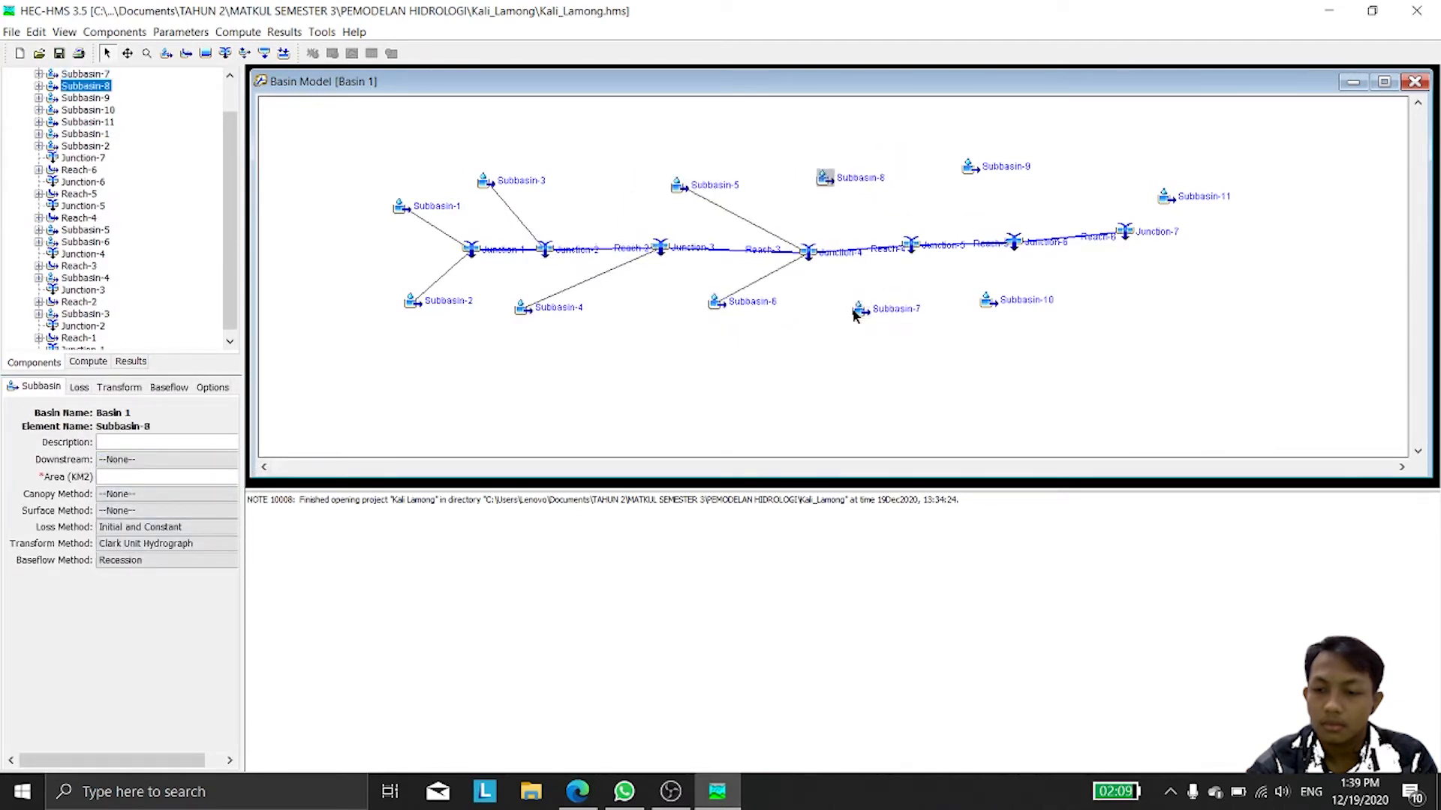
left_click(859, 309)
left_click(206, 459)
left_click(166, 543)
left_click_drag(859, 308, 837, 300)
Step: Move Subbasin-10 just south of Junction-7 and Subbasin-9 just south of Junction-6
left_click_drag(970, 166, 991, 169)
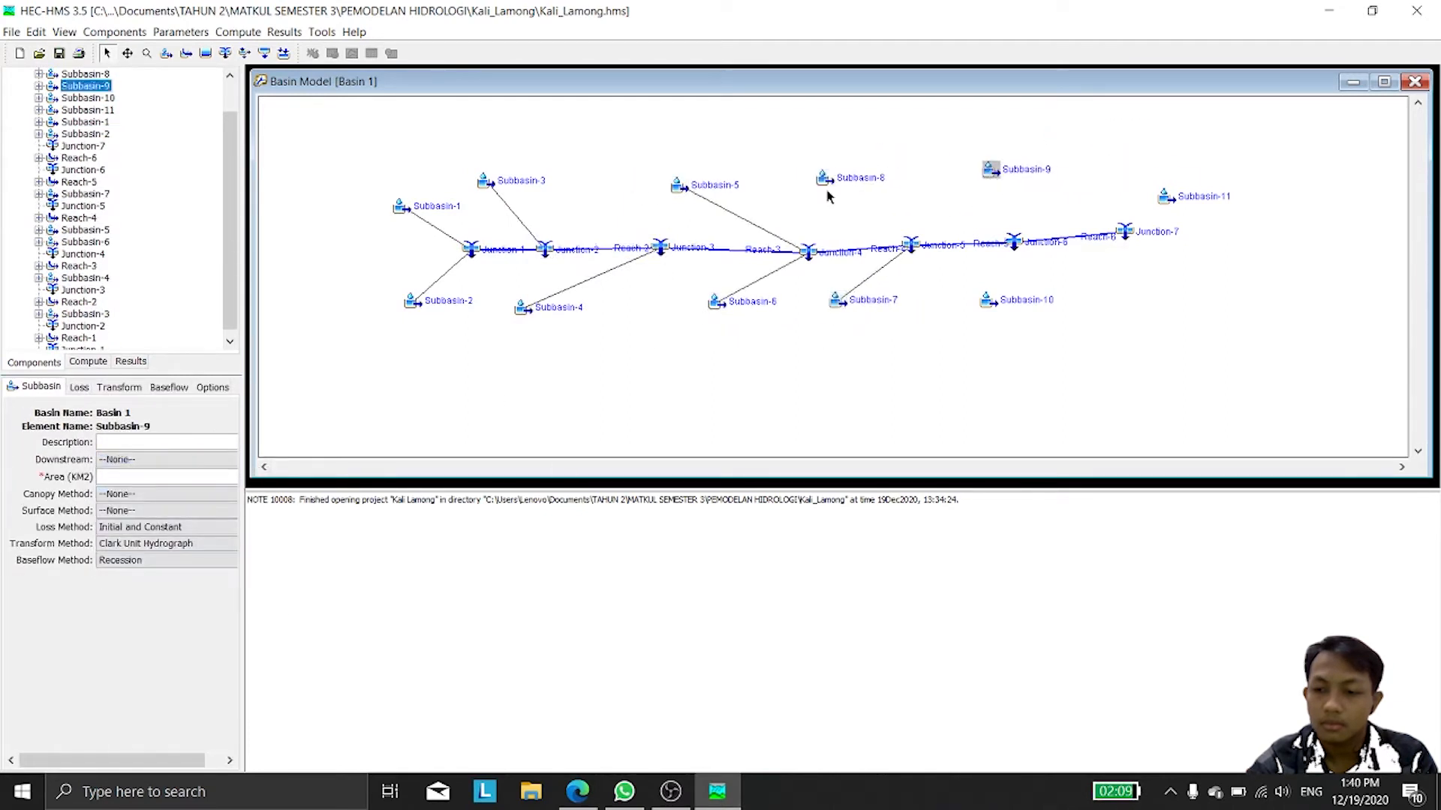
left_click_drag(989, 299, 1125, 275)
left_click_drag(990, 168, 998, 293)
Step: Move Subbasin-8 northwest of Junction-6 and set Junction-6 as its downstream element
left_click_drag(824, 179, 945, 181)
left_click(205, 459)
left_click(165, 556)
Step: Set Junction-6 as the downstream element of Subbasin-9 and move the subbasin farther southwest of the junction
left_click(993, 298)
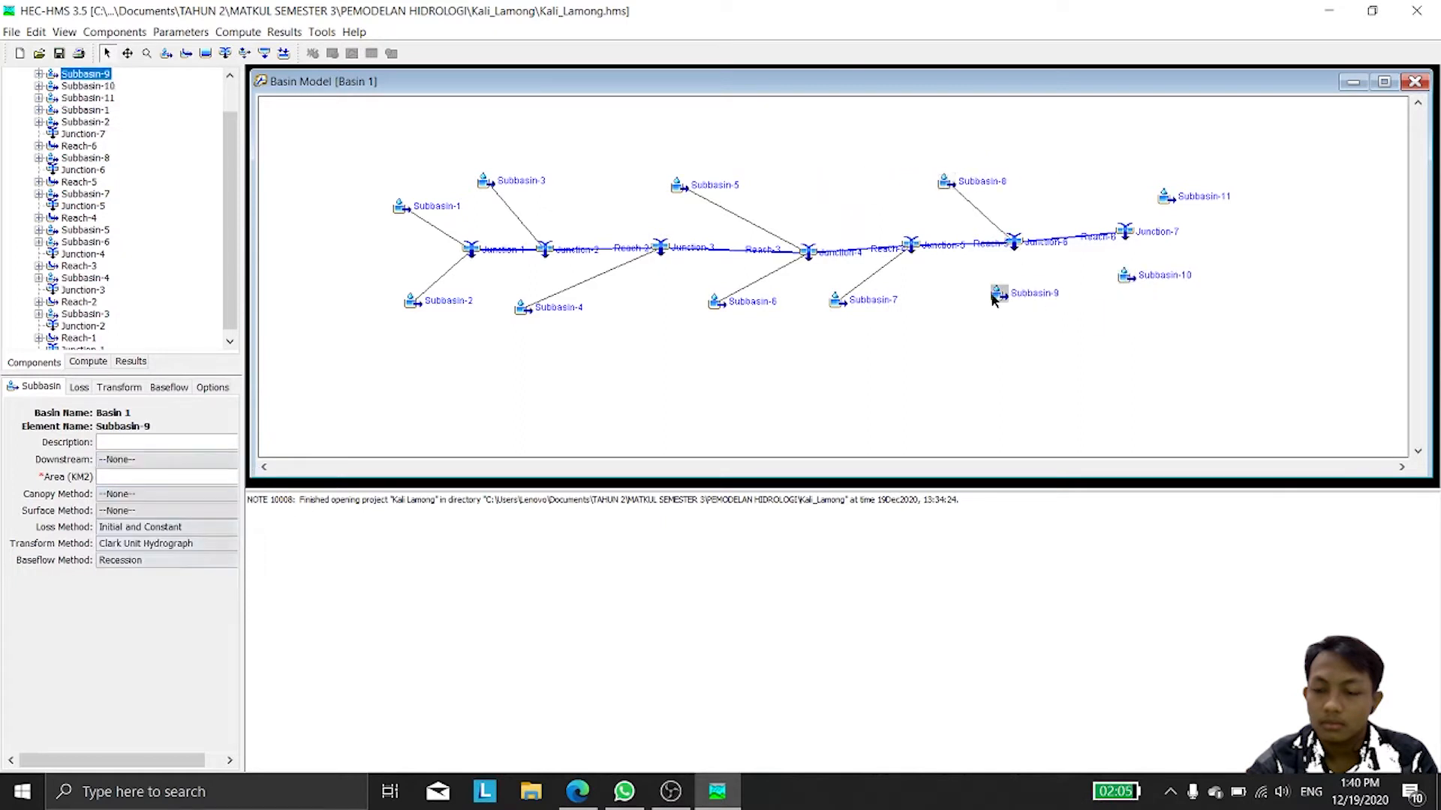
left_click(206, 459)
left_click(187, 556)
left_click_drag(995, 294, 971, 319)
Step: Move Subbasin-11 northwest of Junction-7 and set Junction-7 as its downstream element
left_click_drag(1165, 197, 1092, 175)
left_click(194, 459)
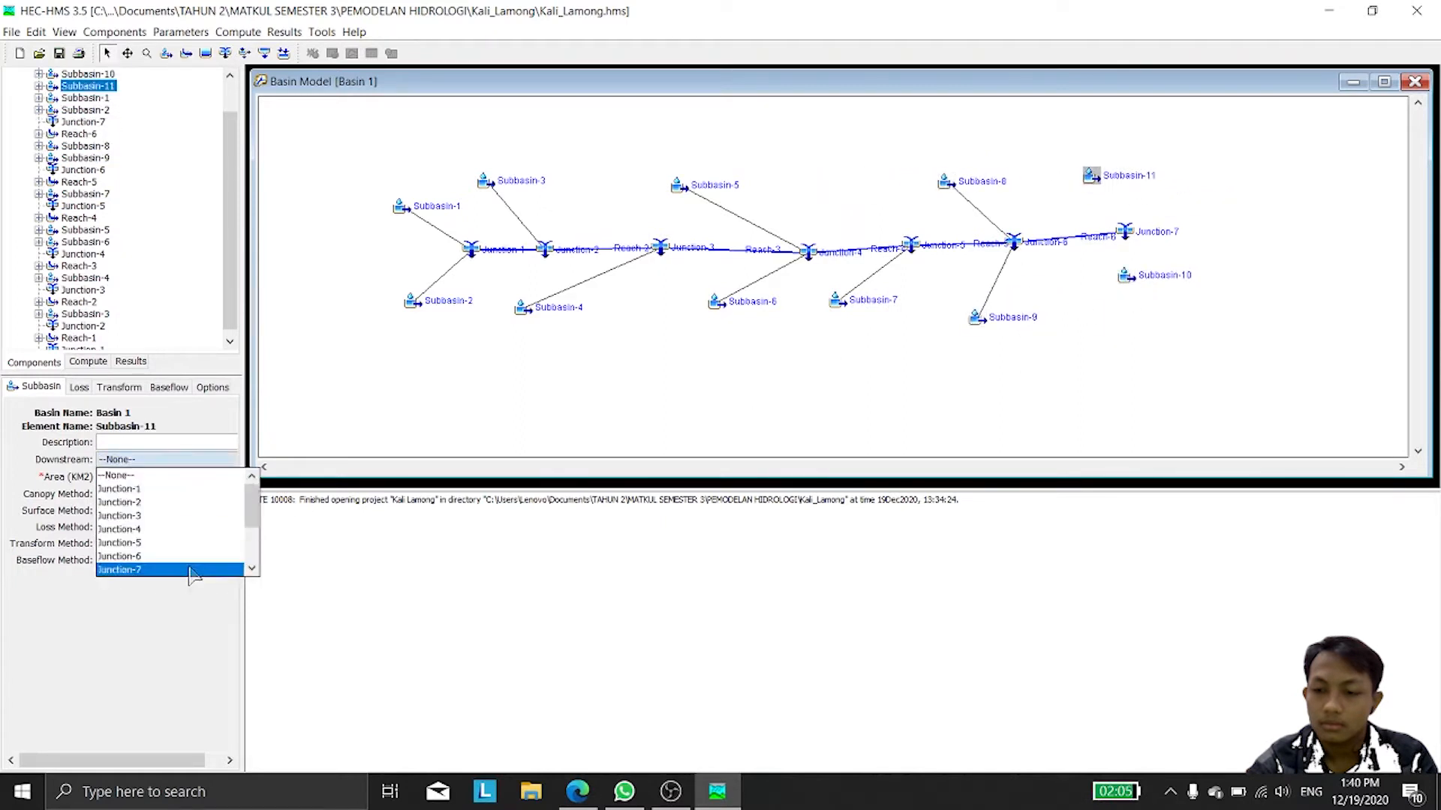
left_click(188, 556)
left_click(189, 459)
left_click(188, 569)
Step: Set Junction-7 as the downstream element of Subbasin-10 and move the subbasin southwest of the junction
left_click(1126, 276)
left_click(193, 459)
left_click(188, 569)
left_click_drag(1129, 278, 1088, 311)
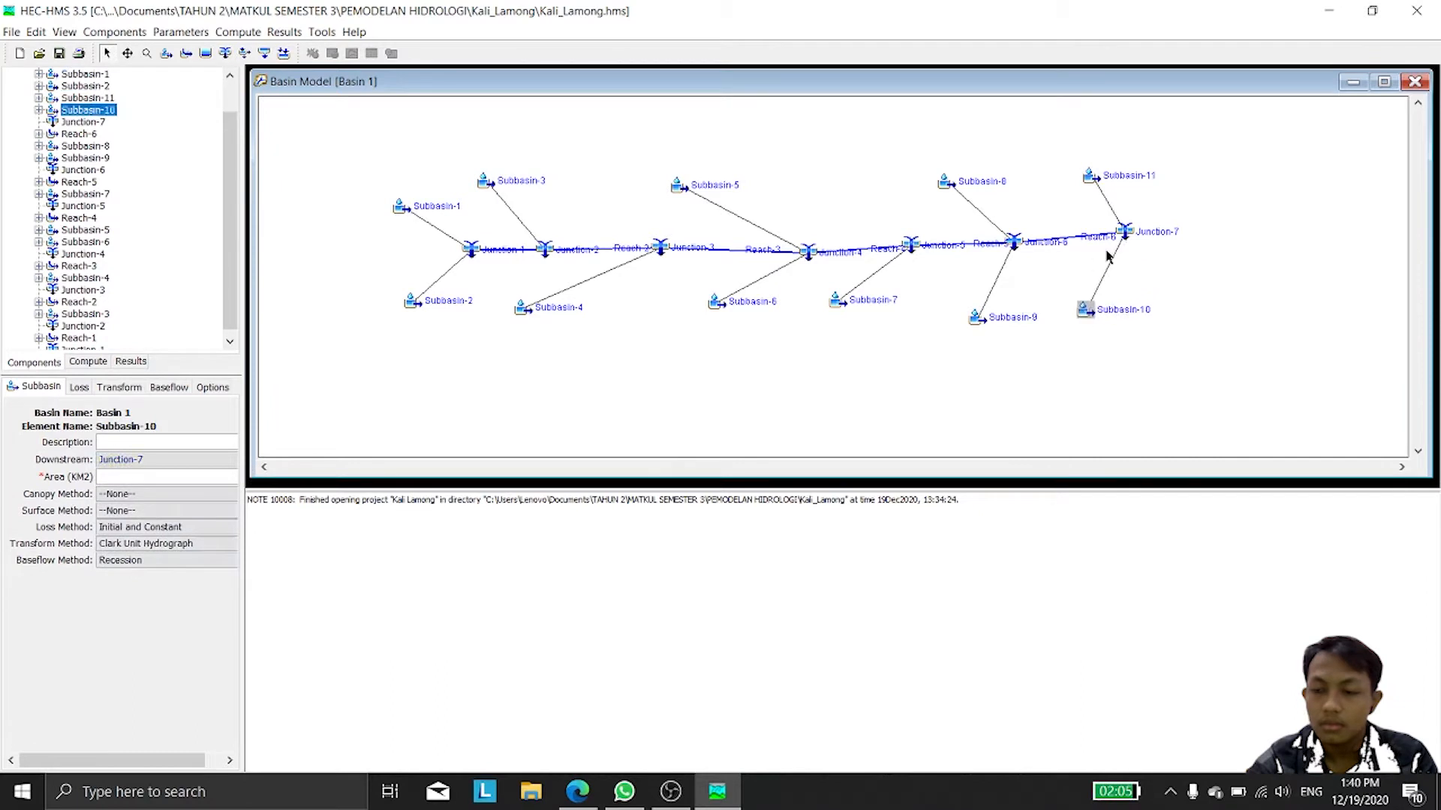
Step: Shift Junction-2 slightly northeast, between Junction-1 and Junction-3
left_click_drag(552, 250, 576, 242)
left_click_drag(230, 210, 231, 179)
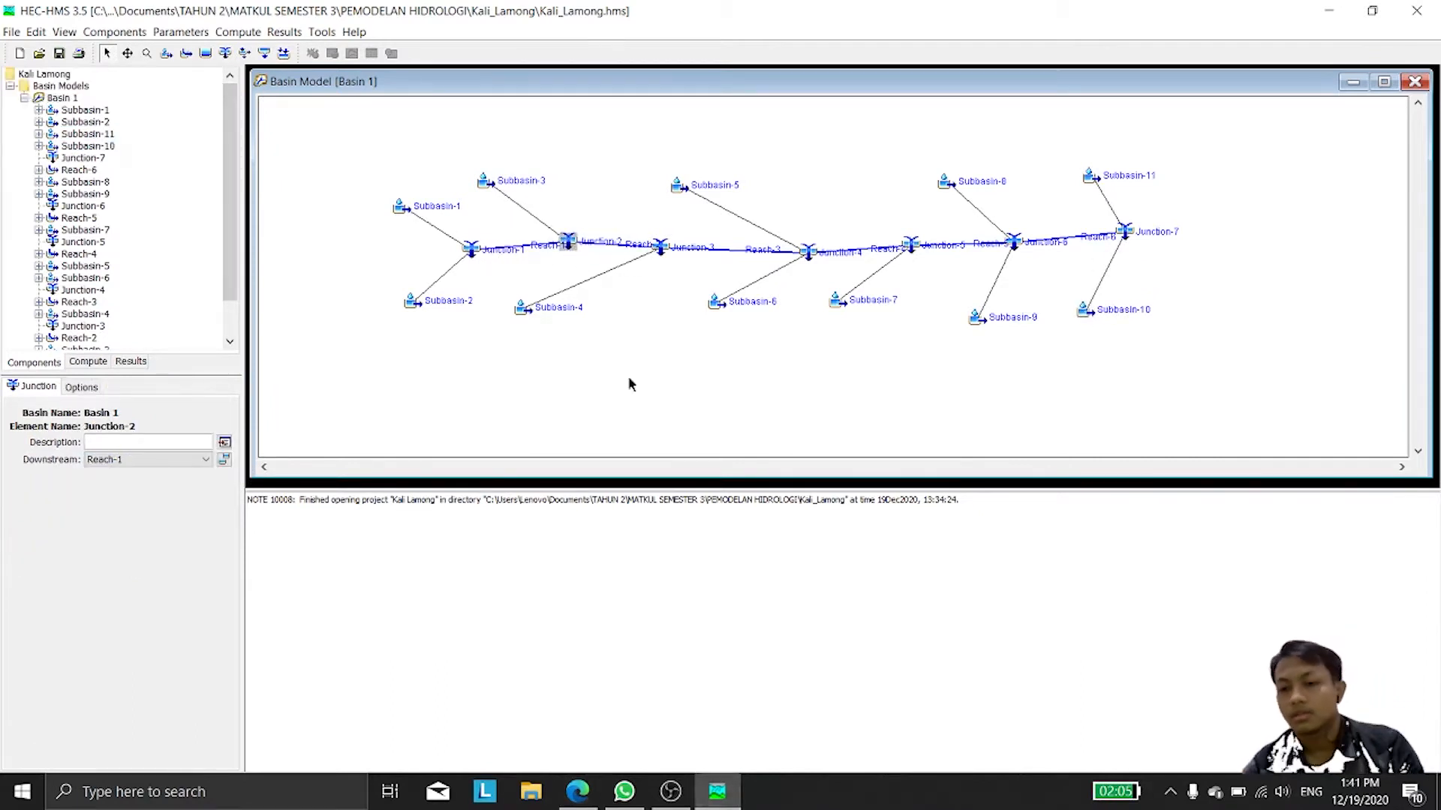
Step: Set Subbasin-1's loss method to None, transform method to SCS Unit Hydrograph and baseflow method to None
left_click(400, 210)
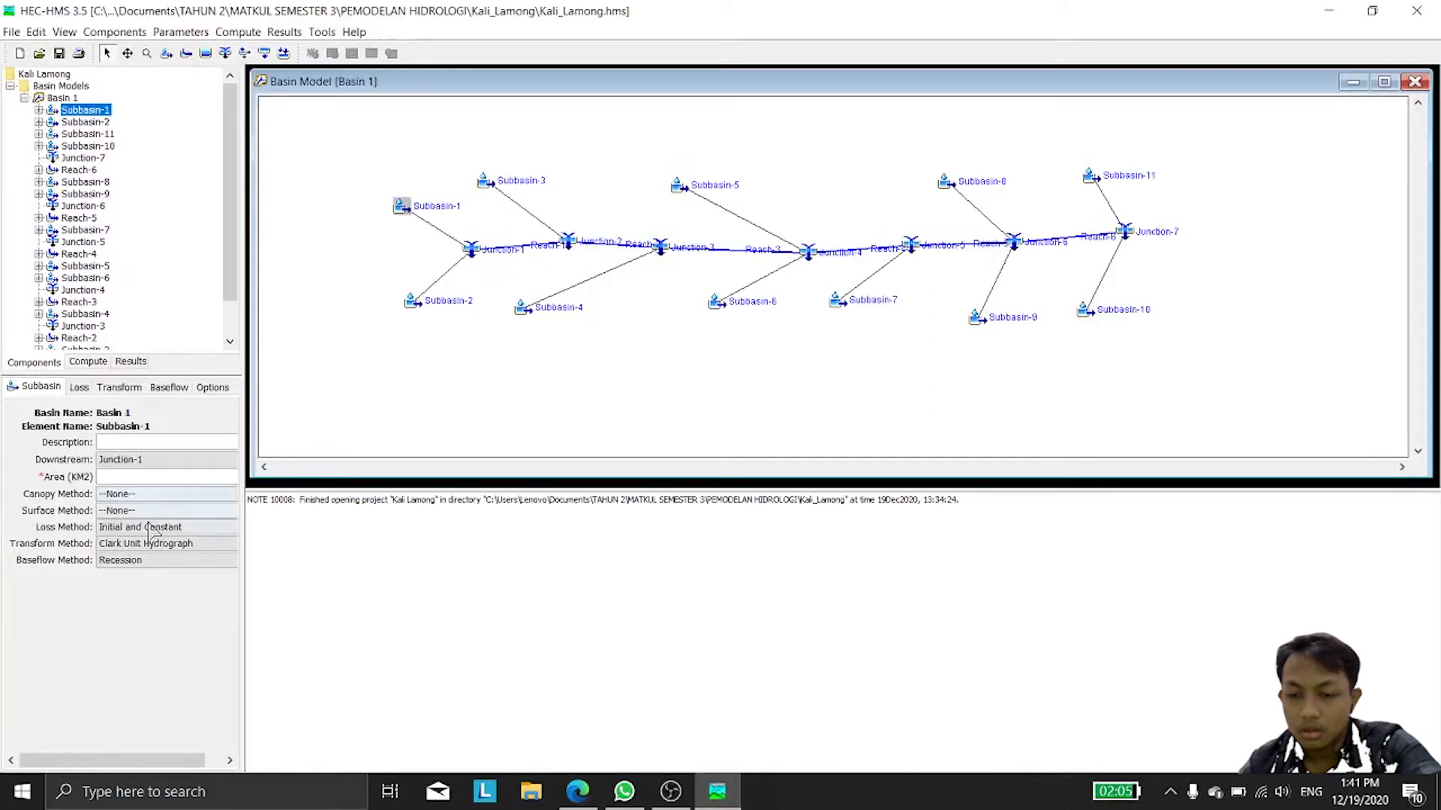
left_click(110, 534)
scroll(154, 571, "up", 3)
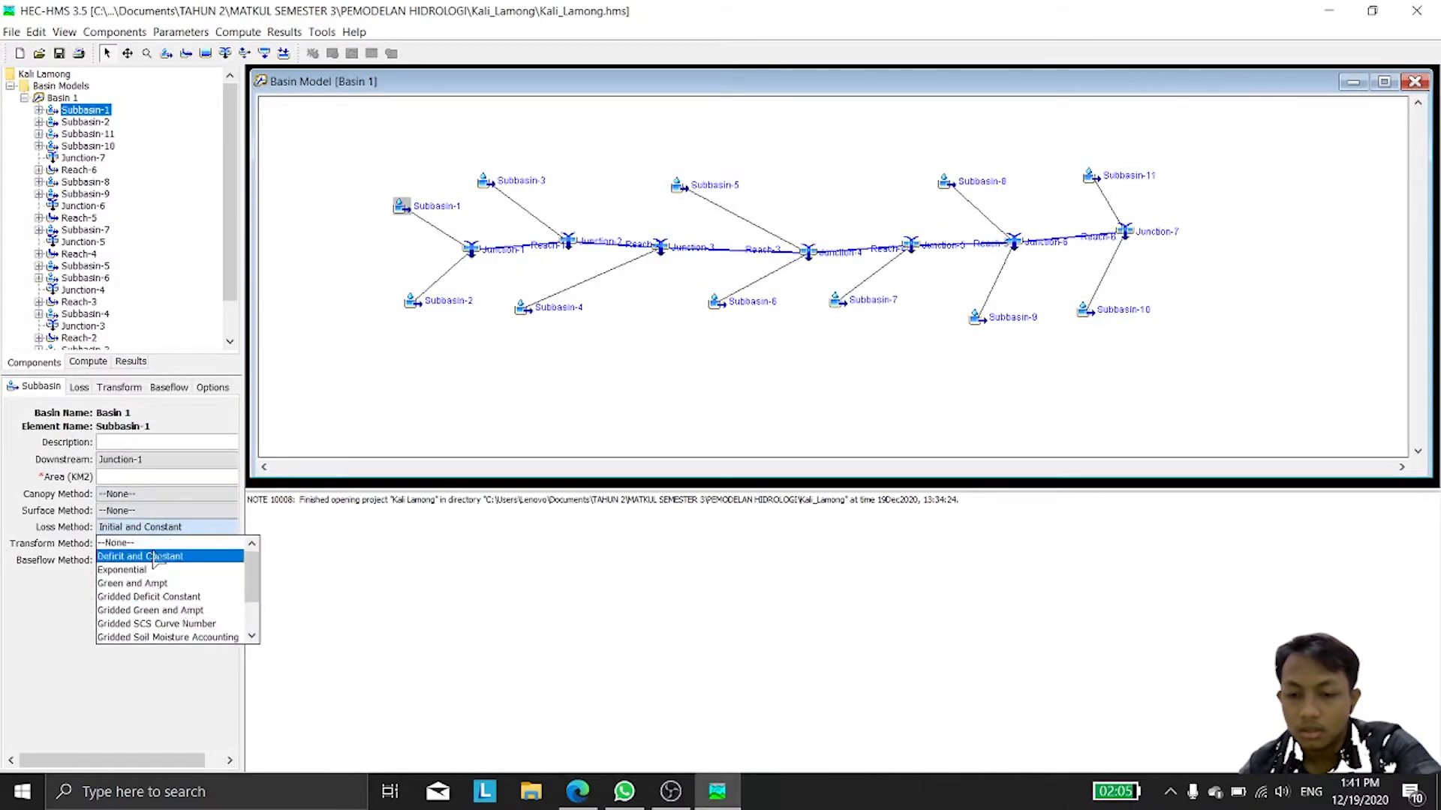
left_click(156, 544)
left_click(126, 614)
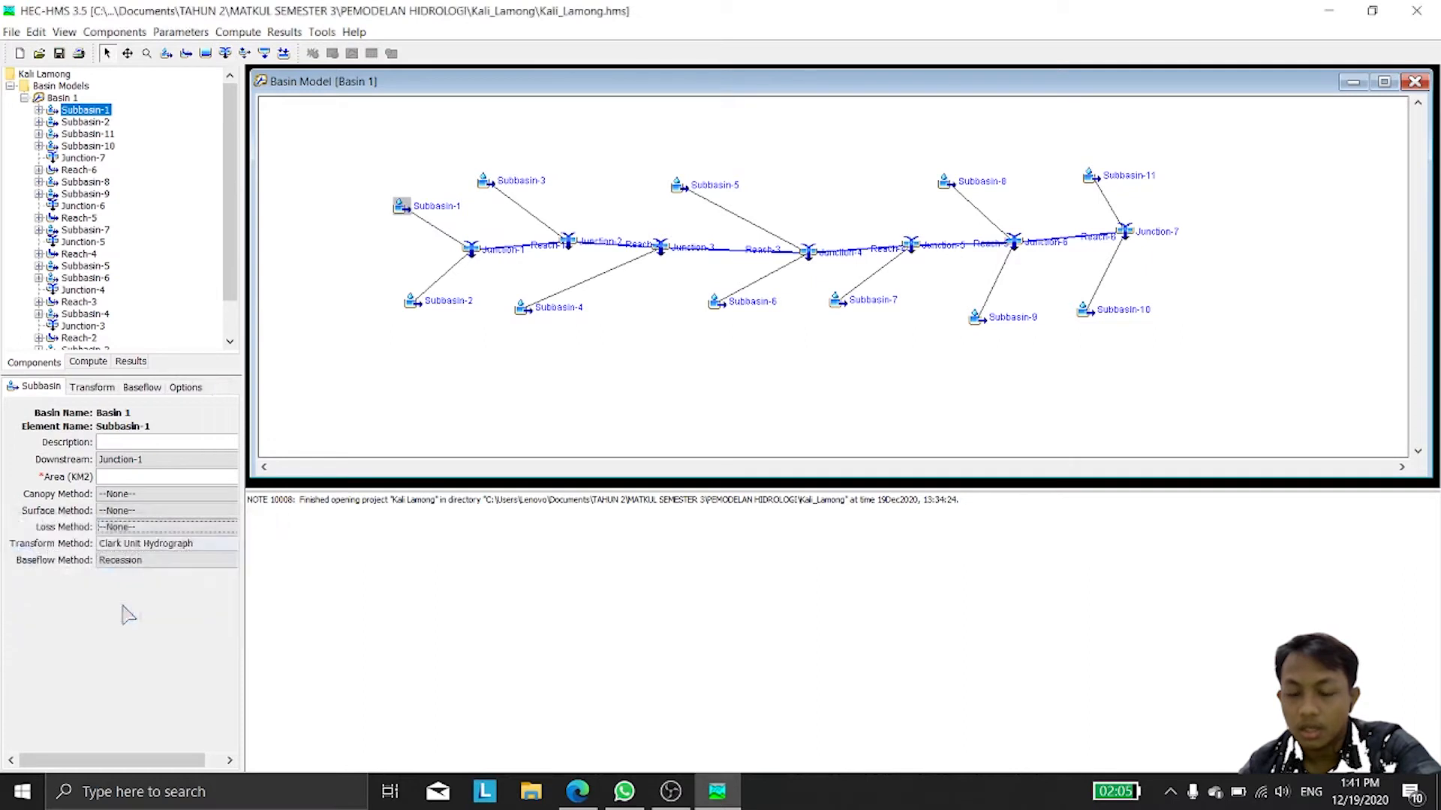
left_click(151, 546)
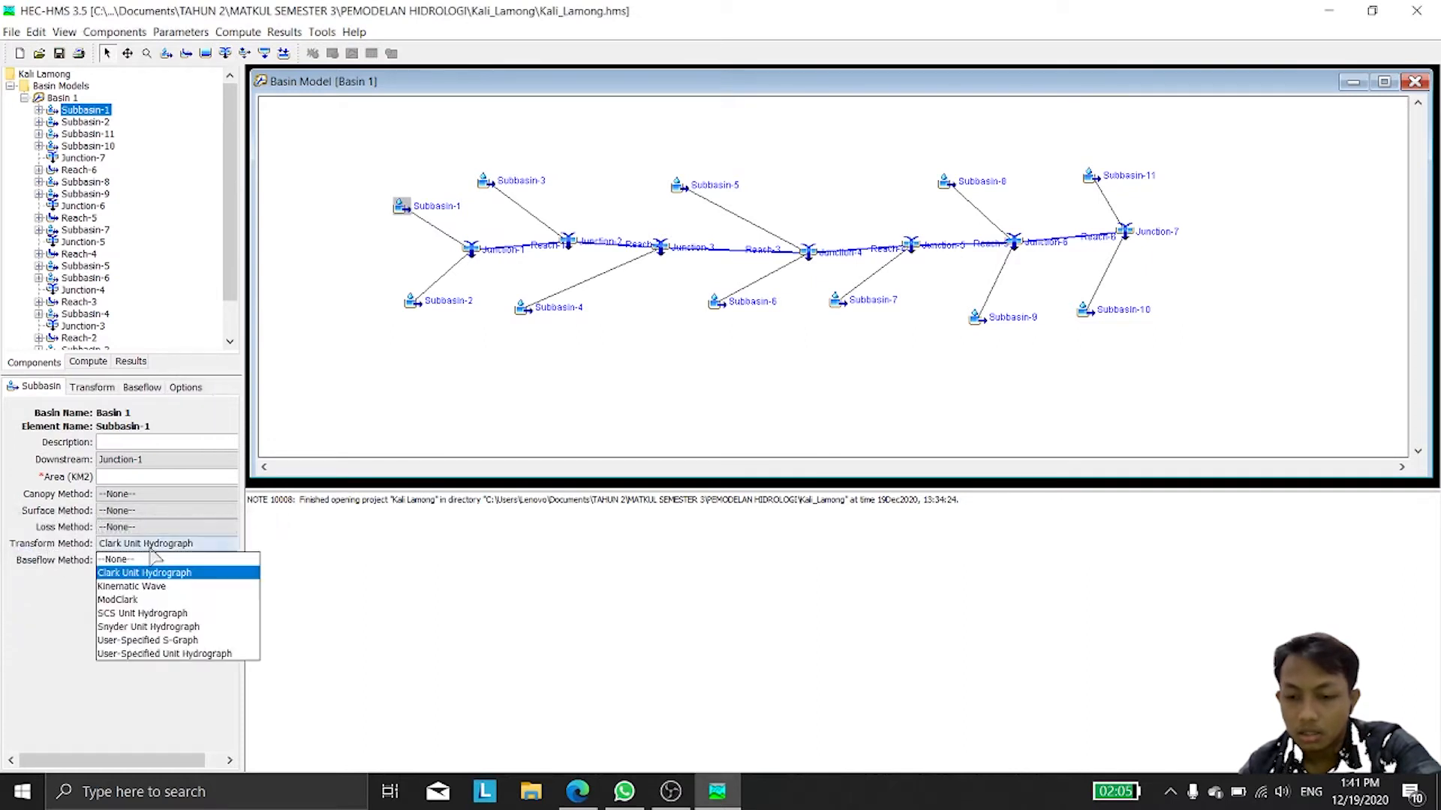
left_click(204, 617)
left_click(123, 614)
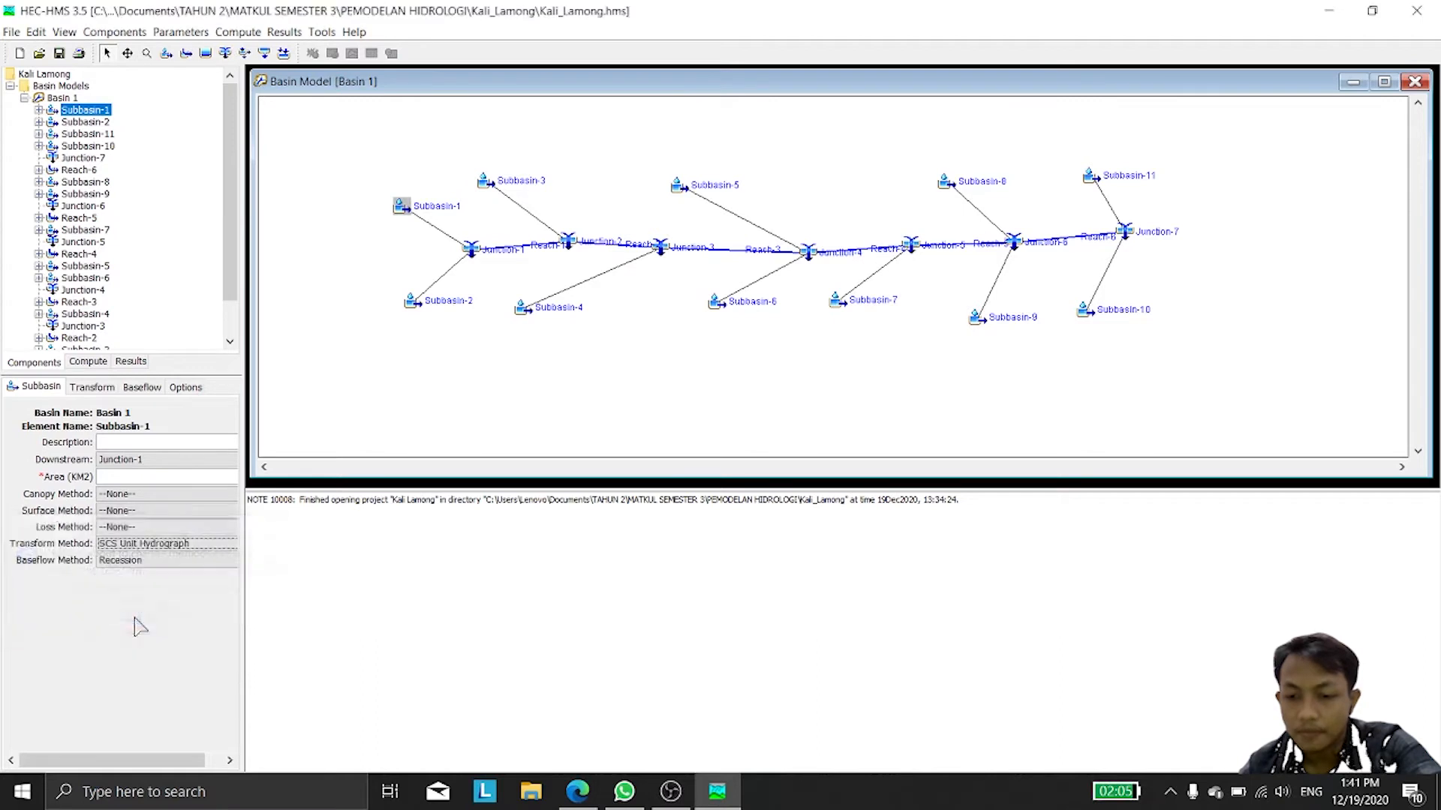
left_click(150, 563)
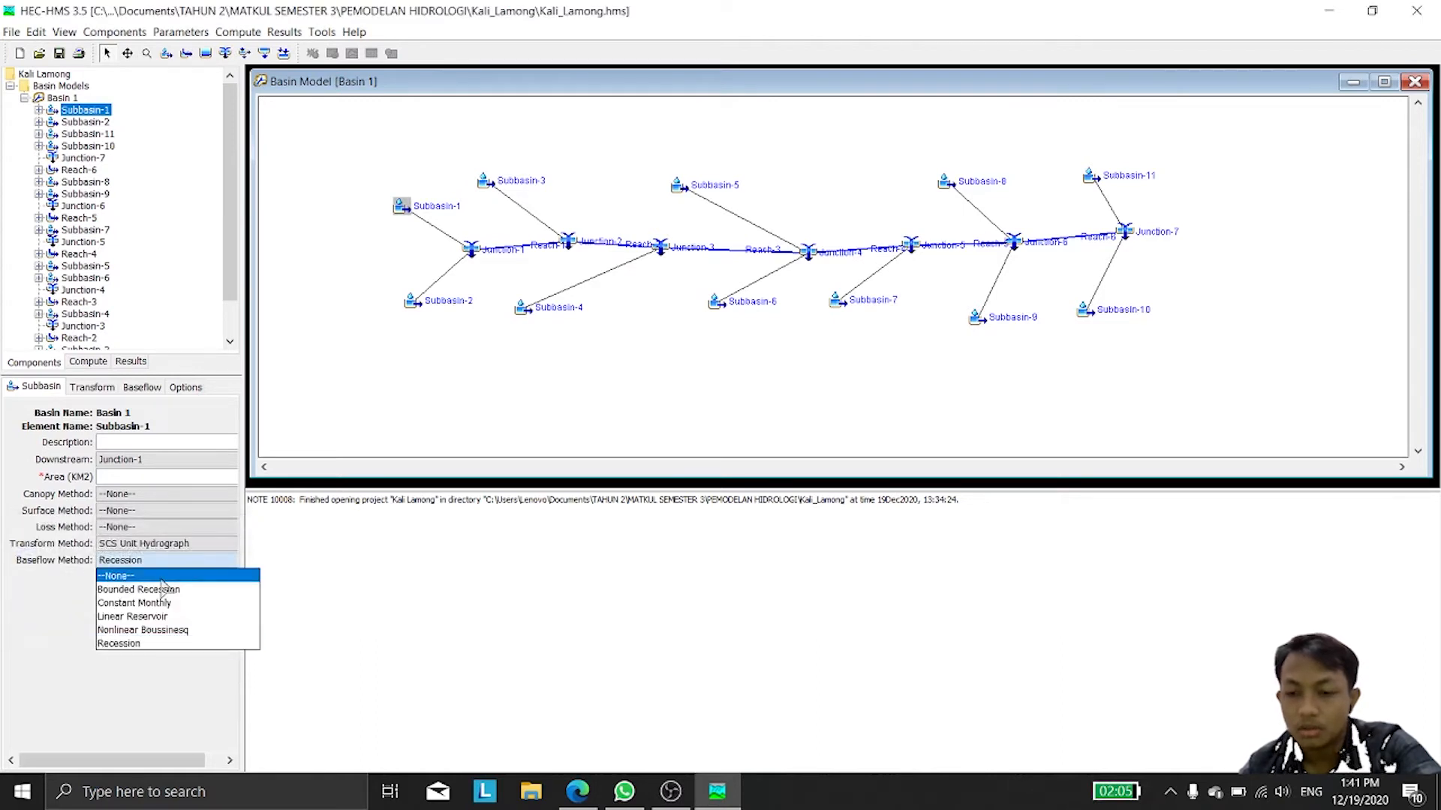
left_click(160, 580)
left_click(114, 613)
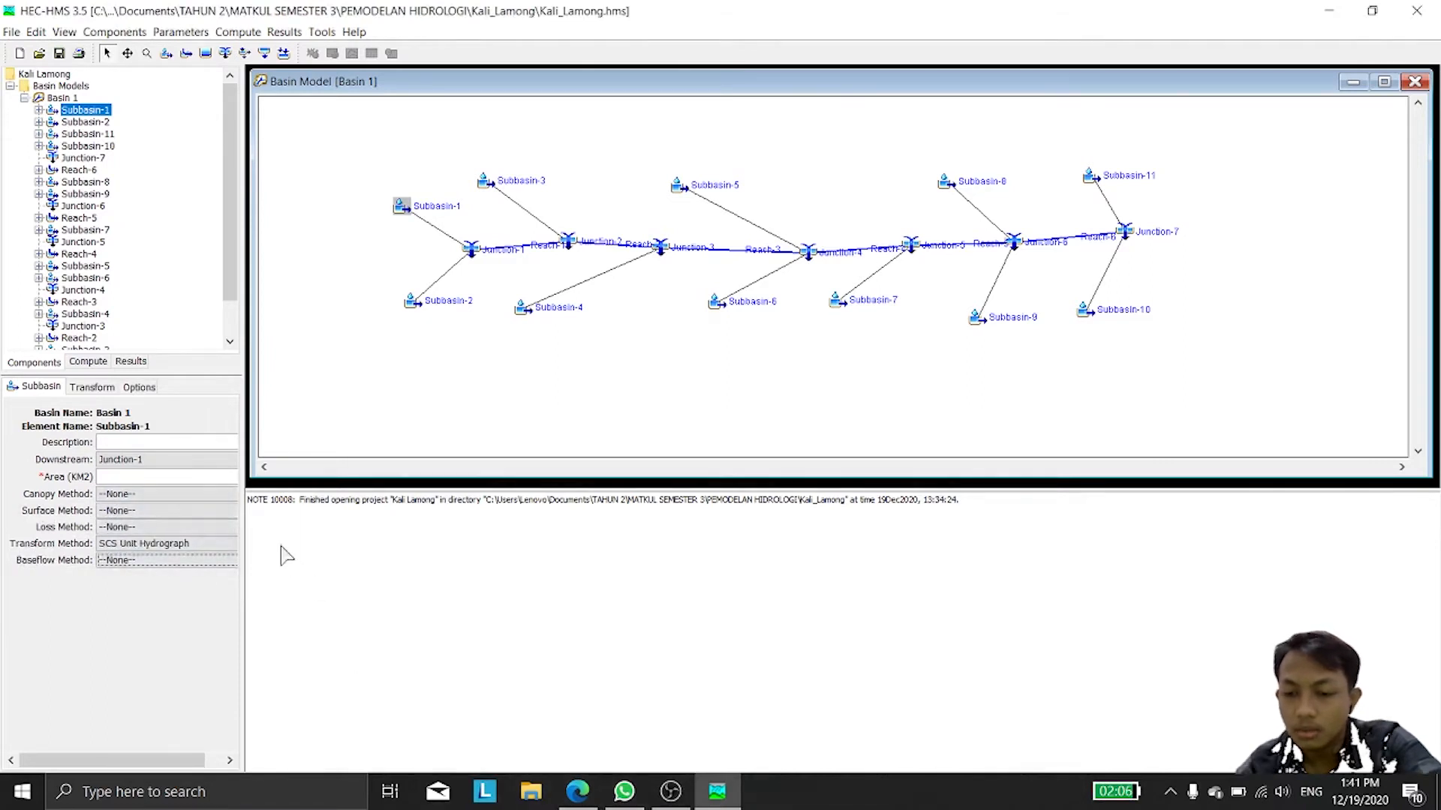
Step: Set Subbasin-1's area to 100.80 km² and its SCS transform lag time to 126.60 minutes
left_click(191, 474)
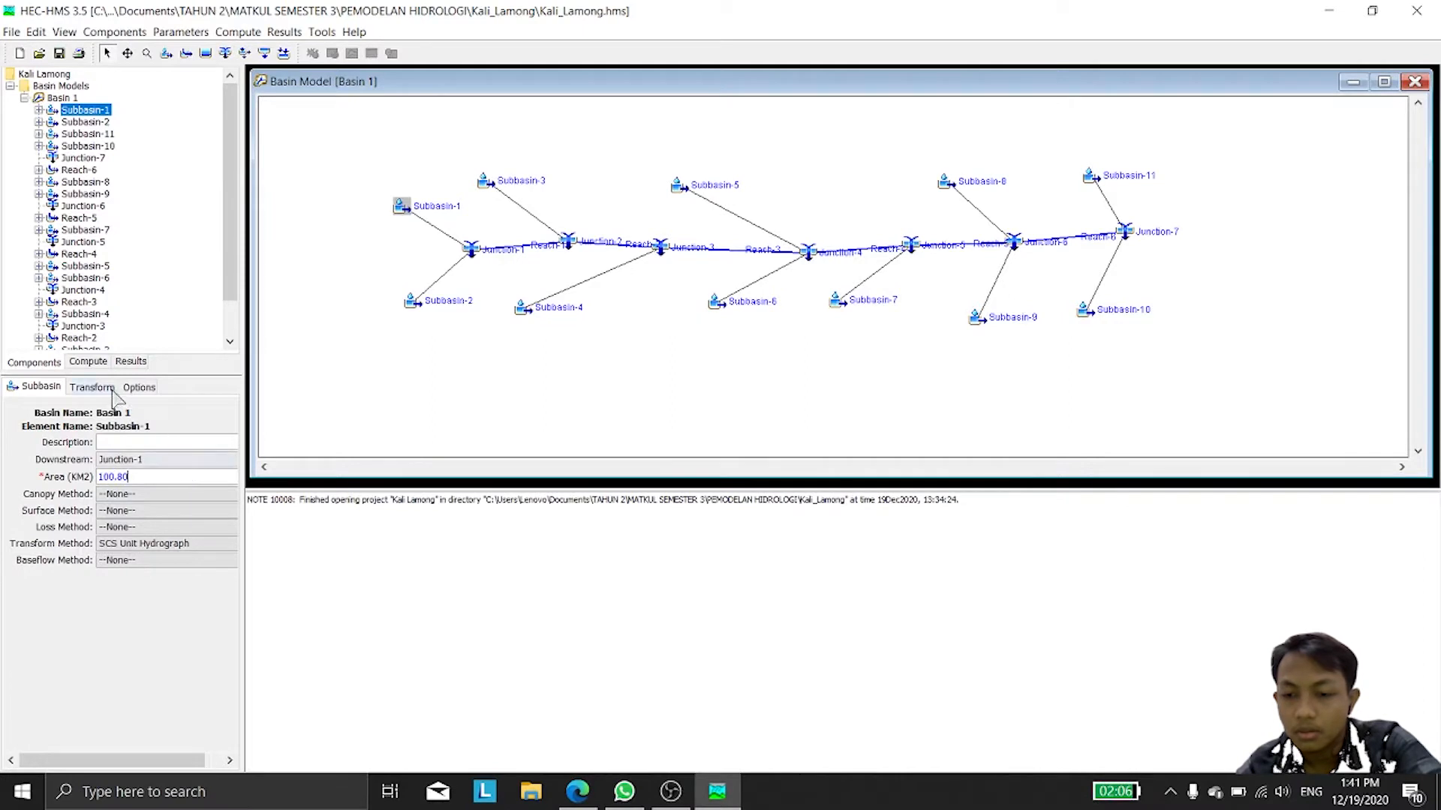
left_click(92, 387)
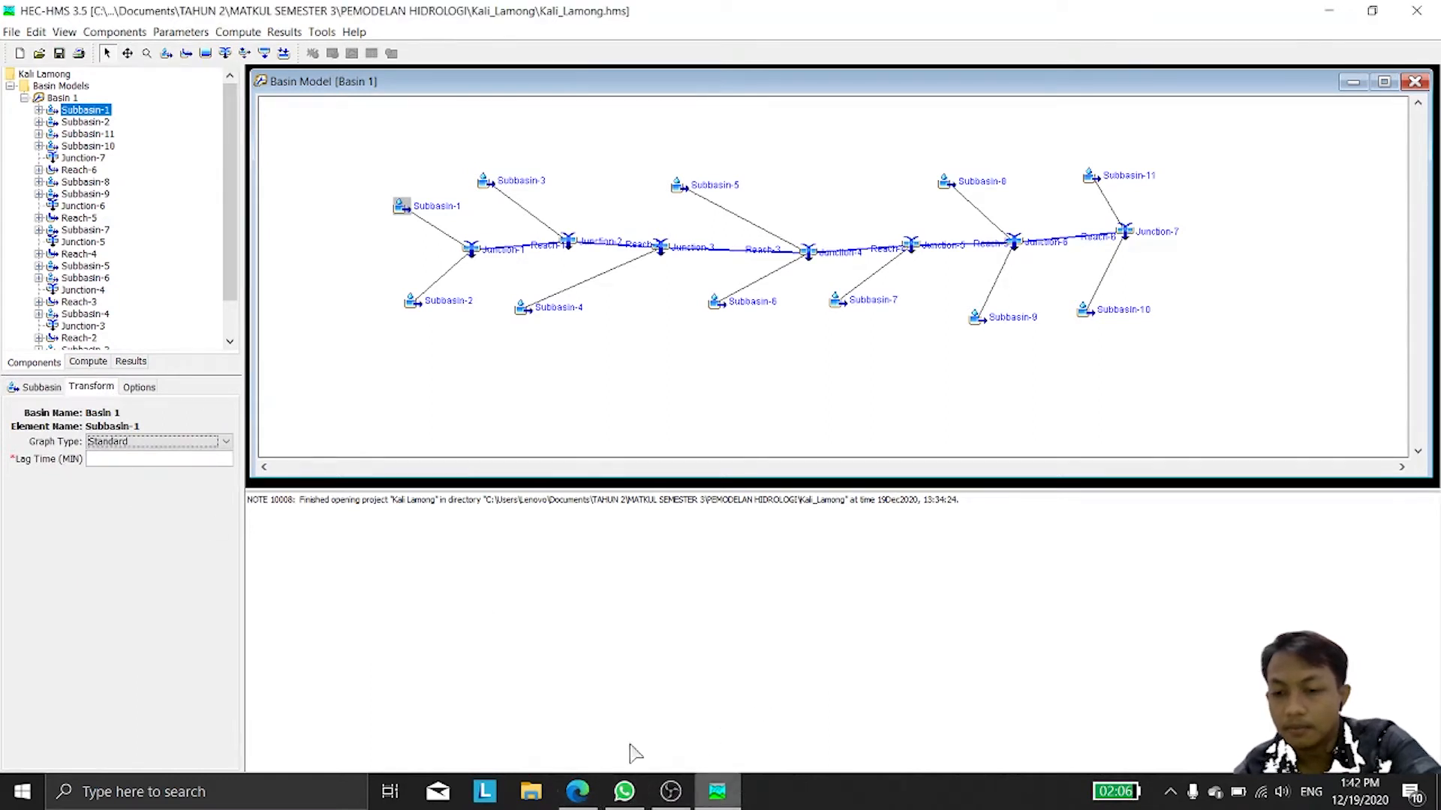
left_click(142, 459)
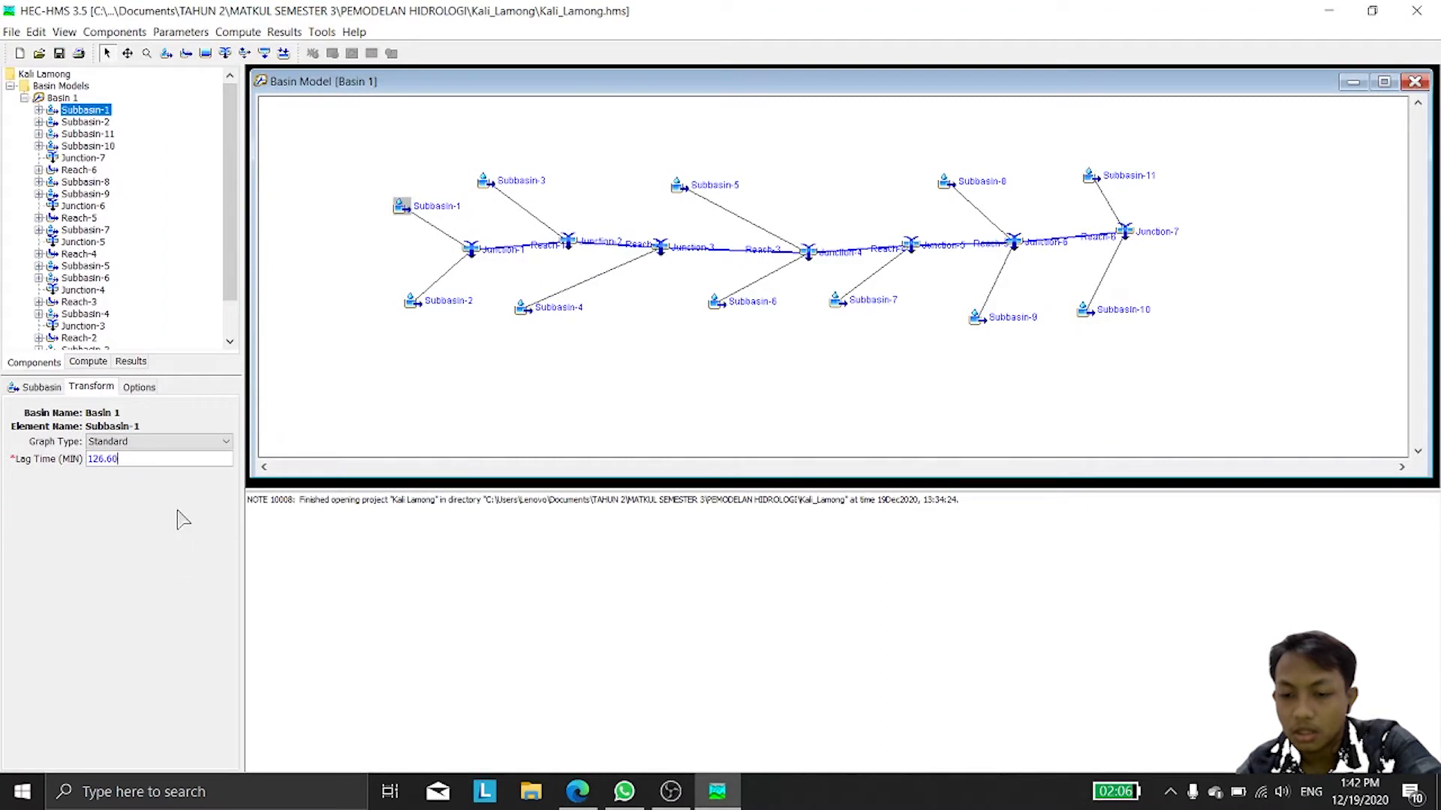
left_click(53, 386)
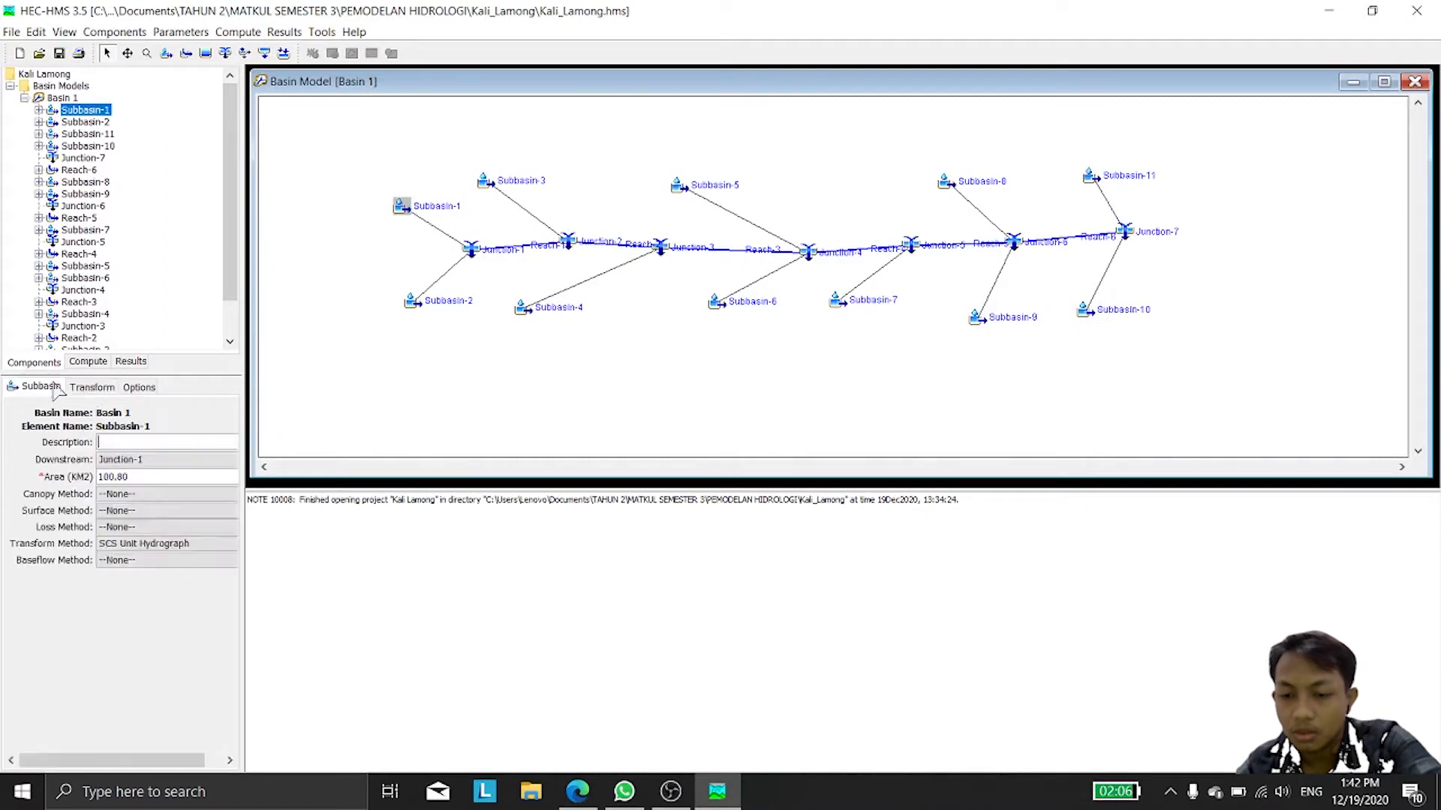
left_click(92, 388)
left_click(135, 391)
left_click(91, 389)
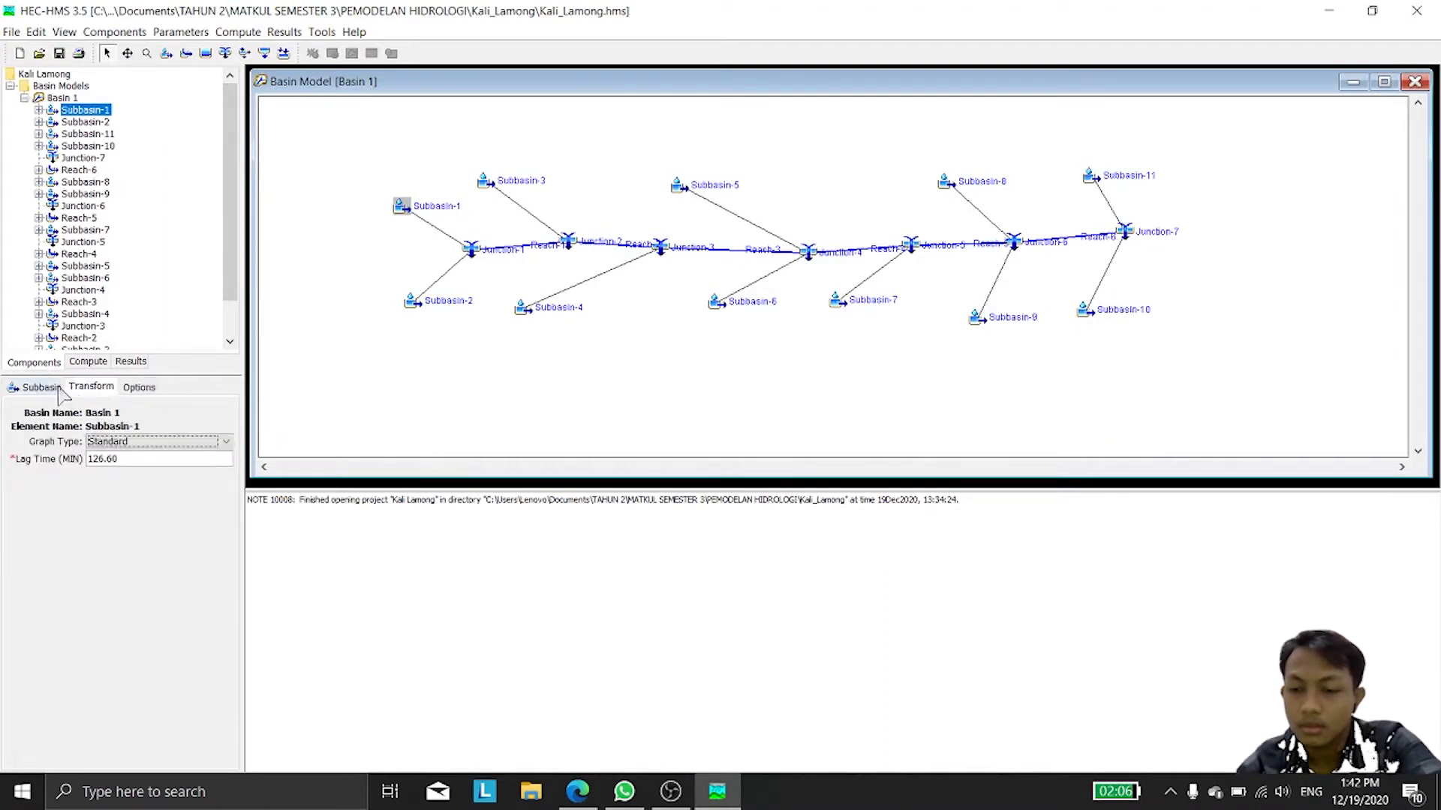
left_click(61, 389)
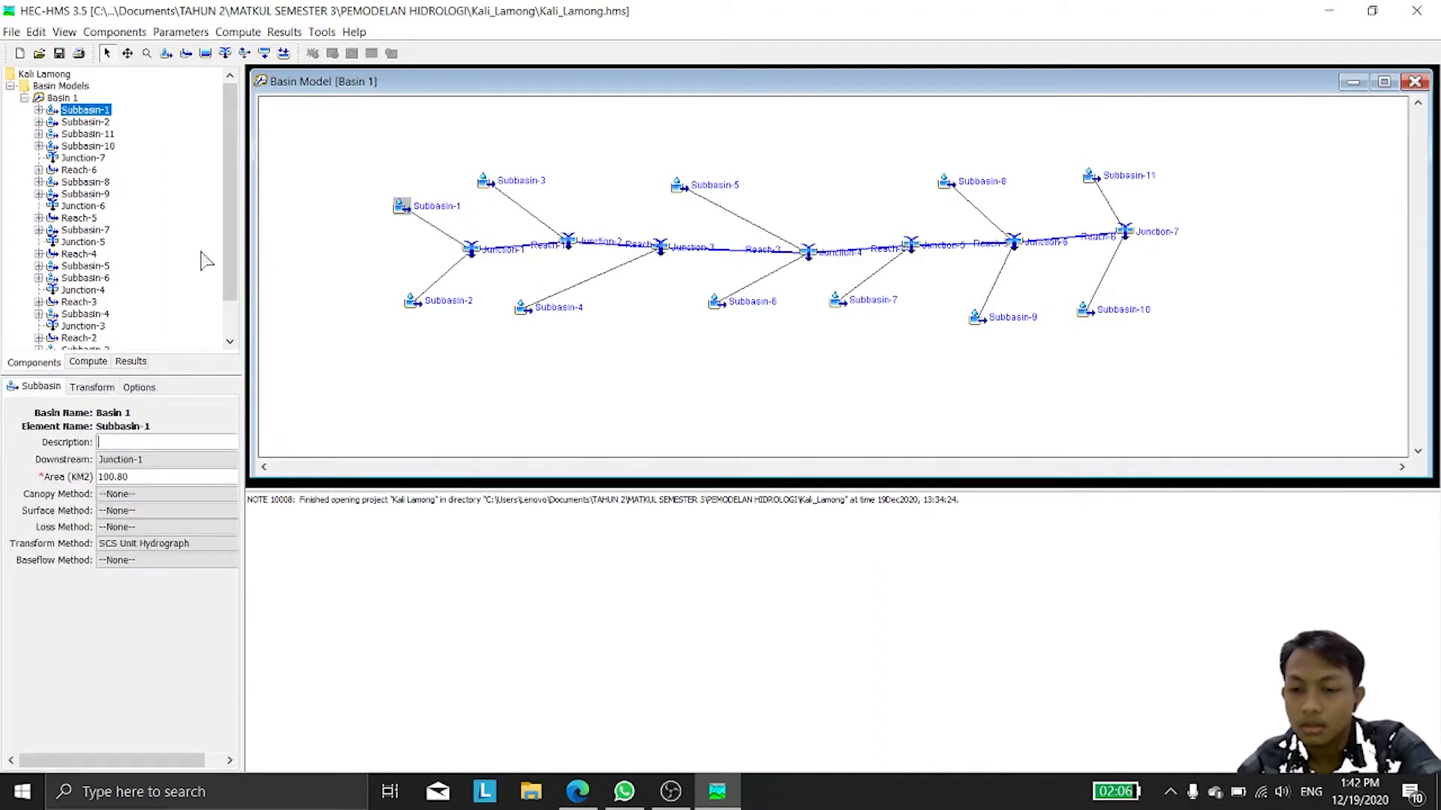
Step: Set Subbasin-2's loss method to None, transform method to SCS Unit Hydrograph and baseflow method to None
left_click(72, 122)
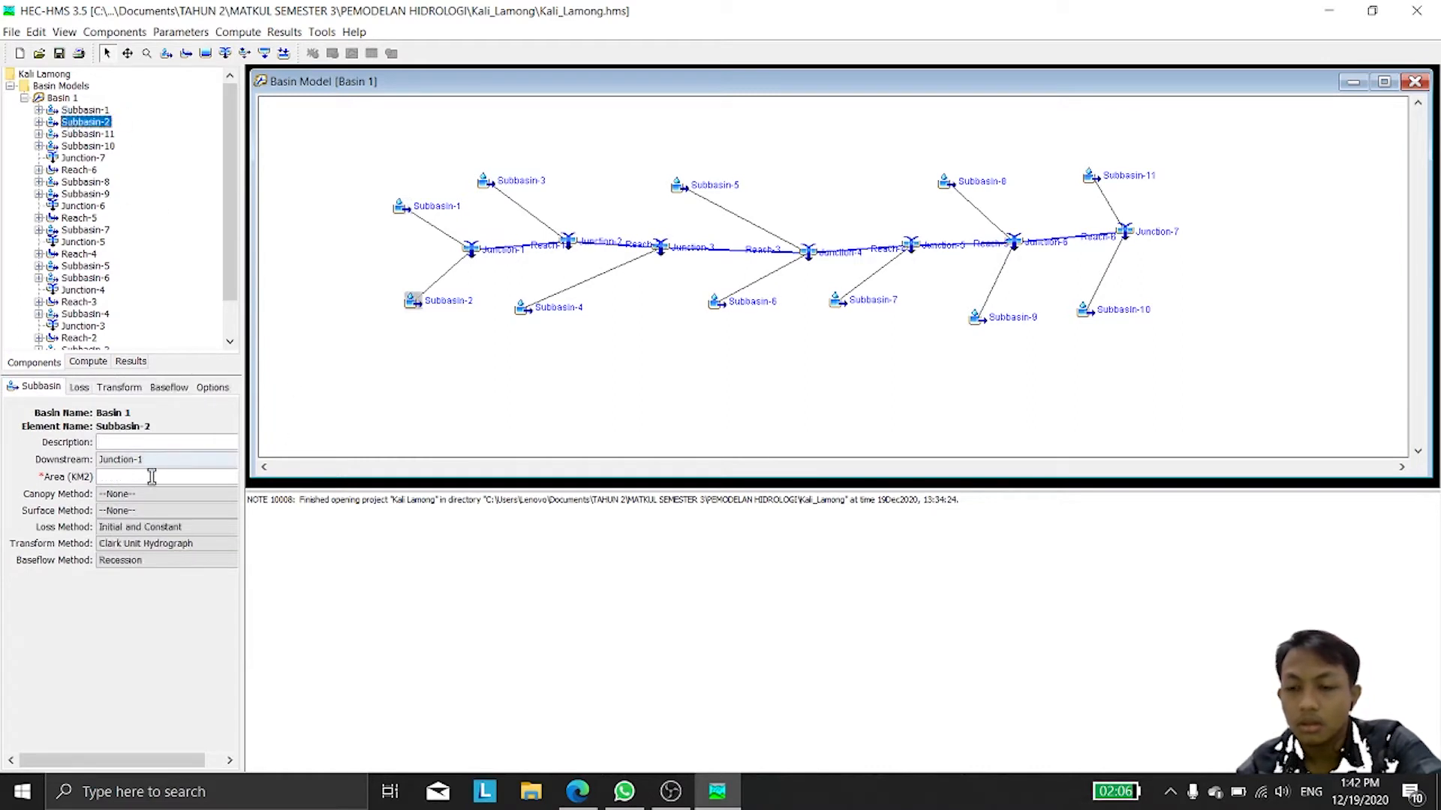
left_click(154, 527)
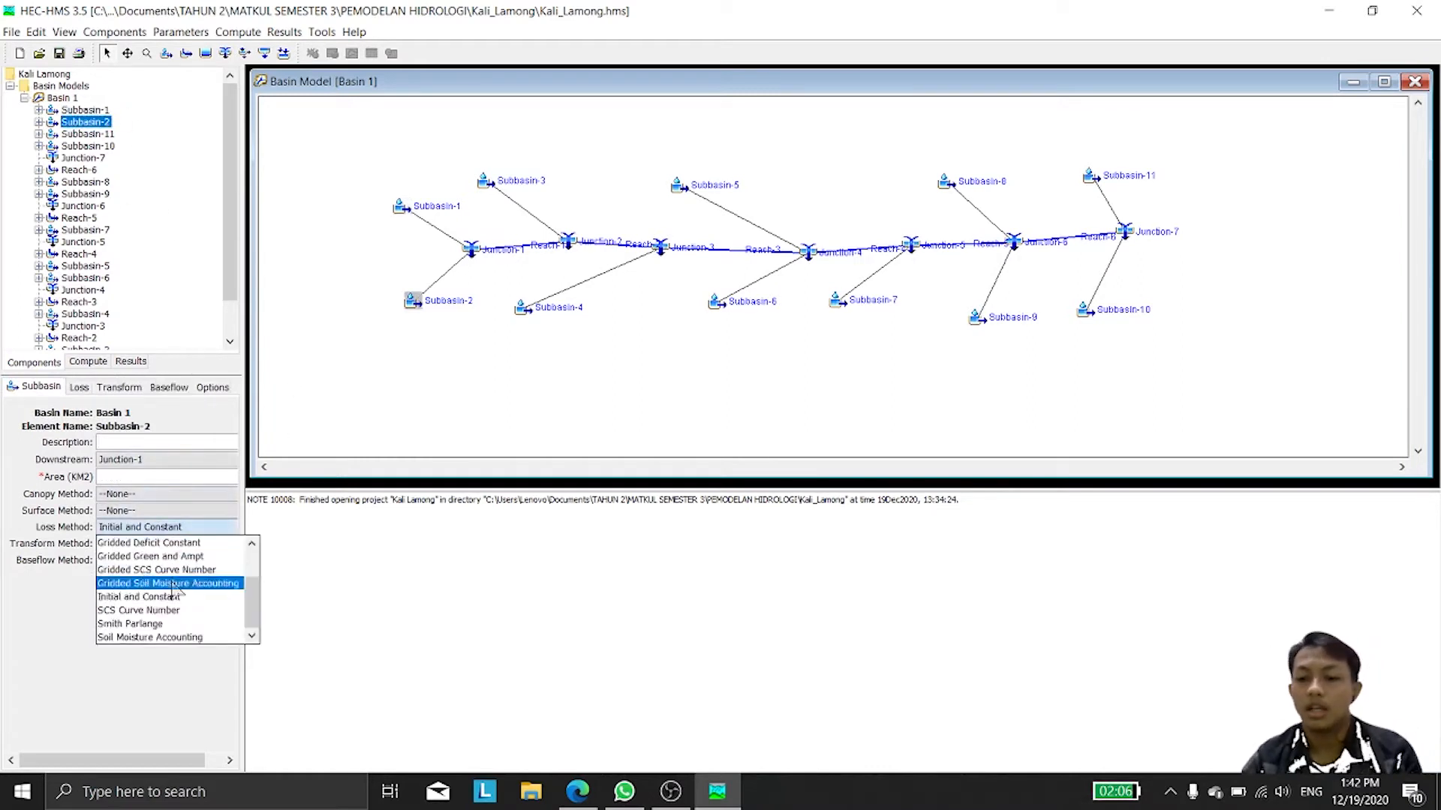
left_click(159, 543)
left_click(102, 615)
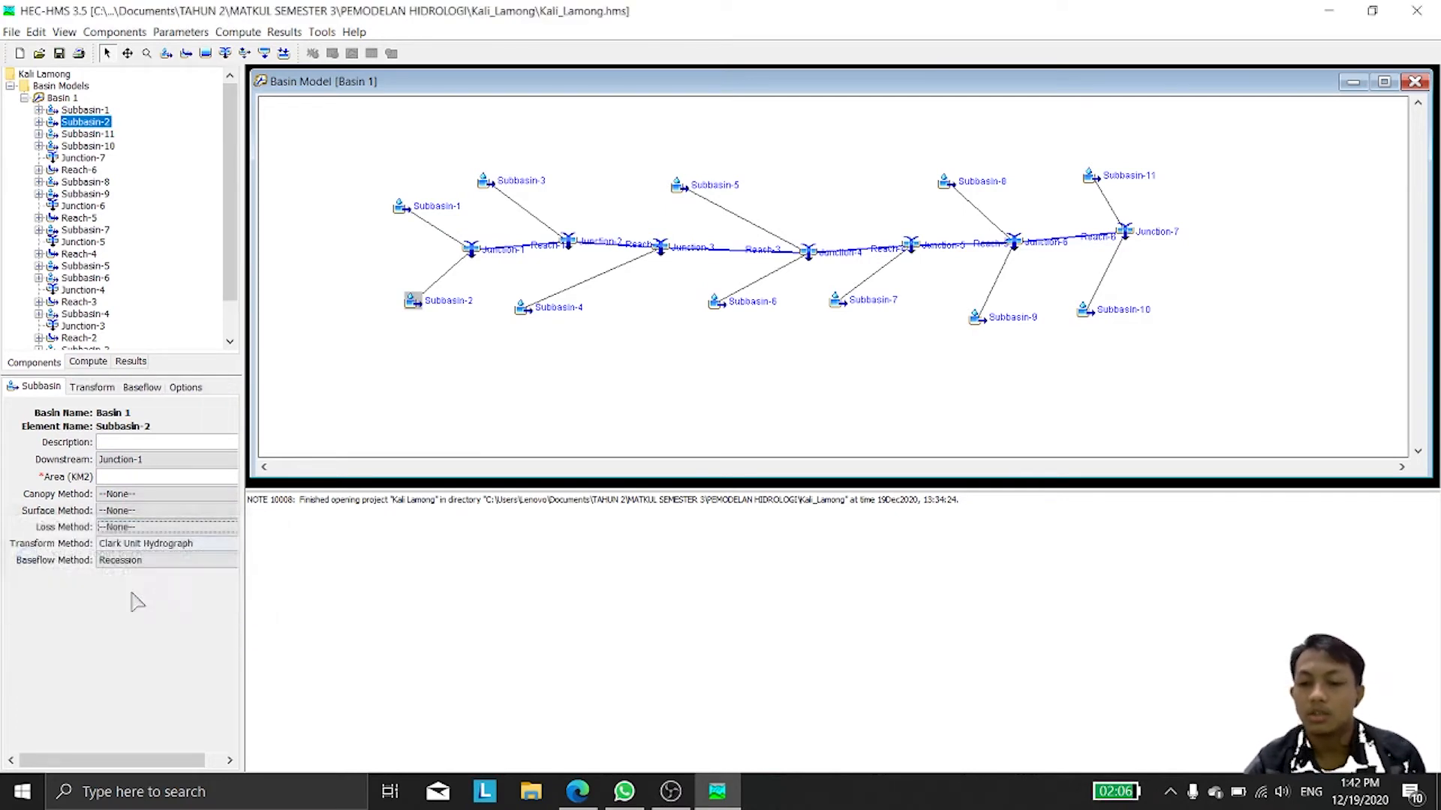
left_click(161, 547)
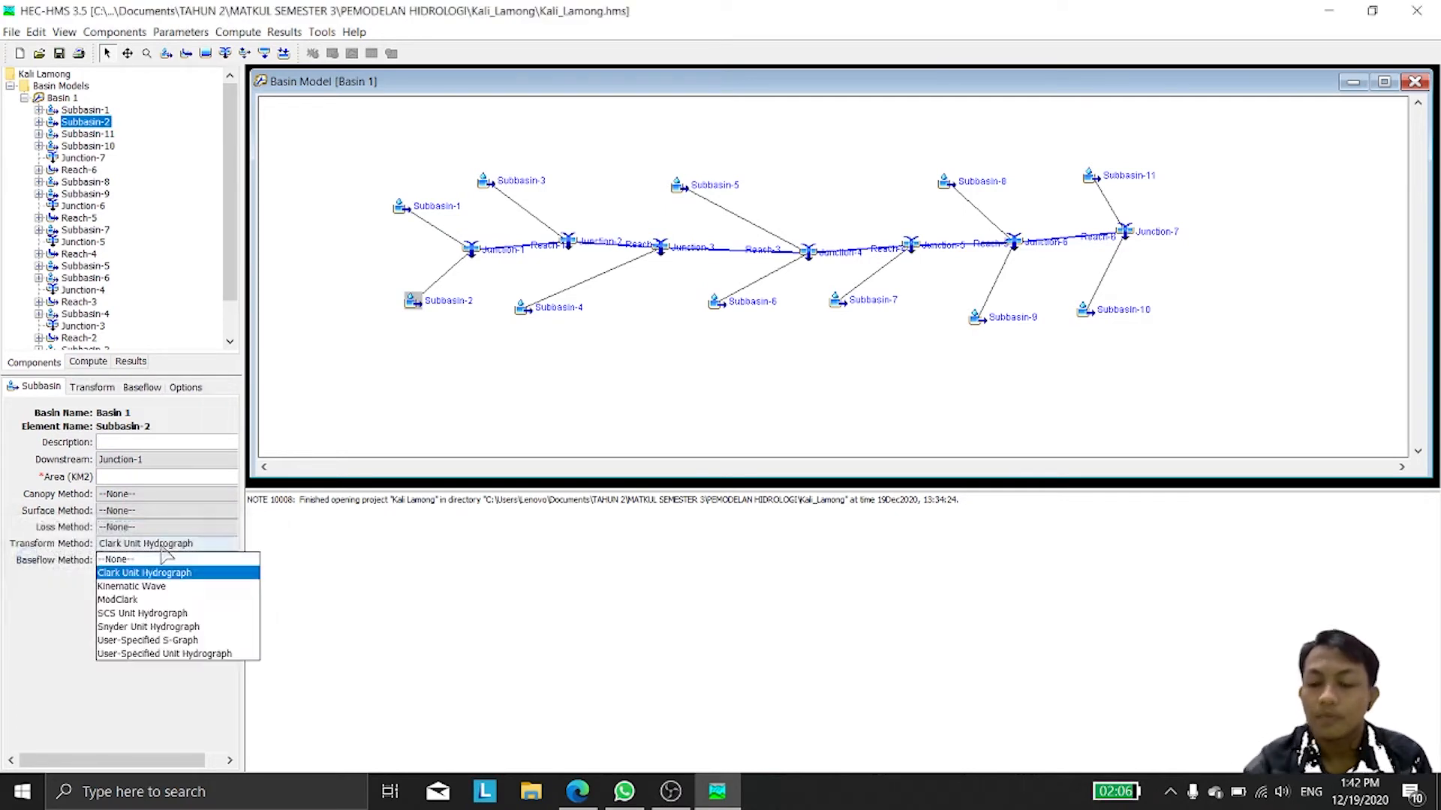
left_click(178, 614)
left_click(104, 615)
left_click(161, 561)
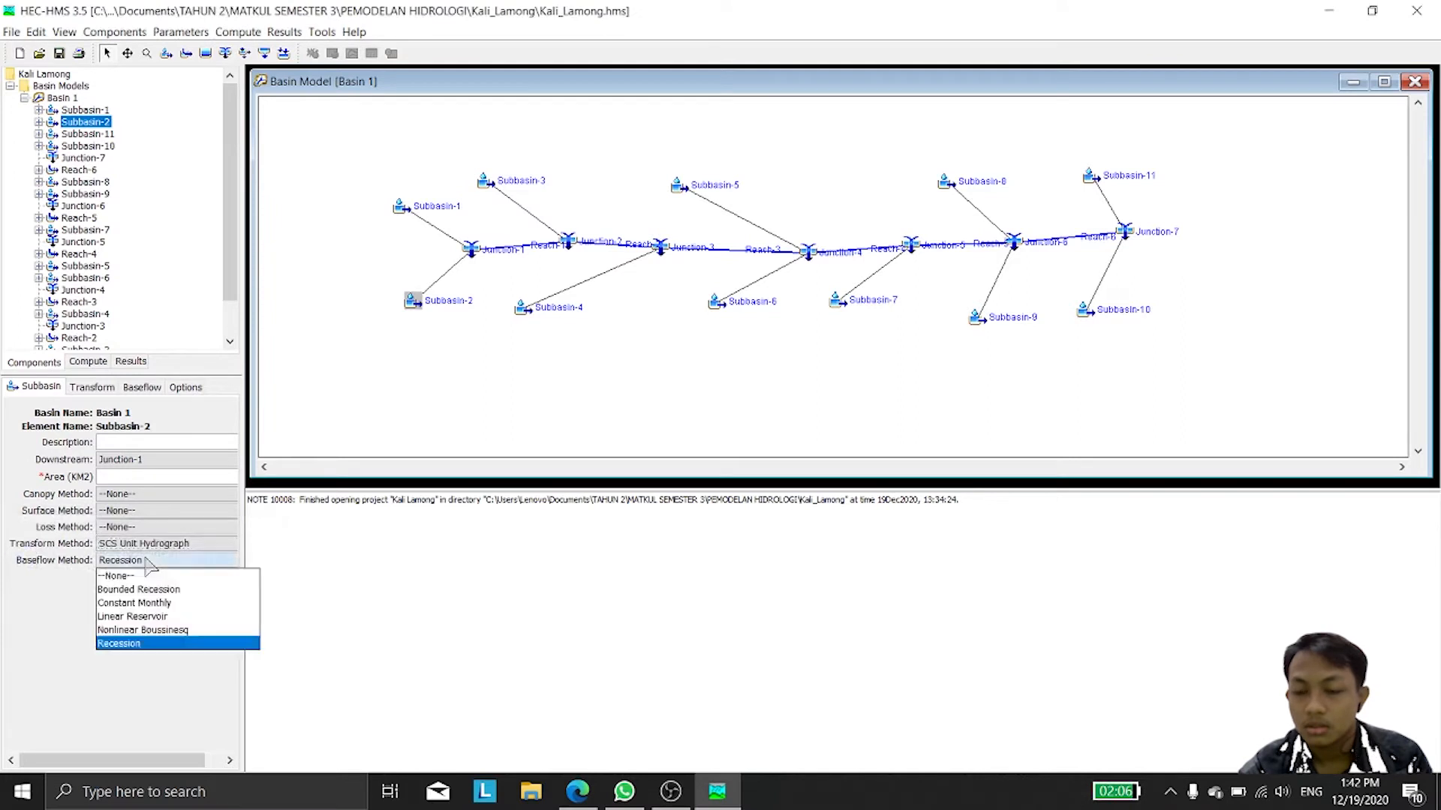
left_click(160, 576)
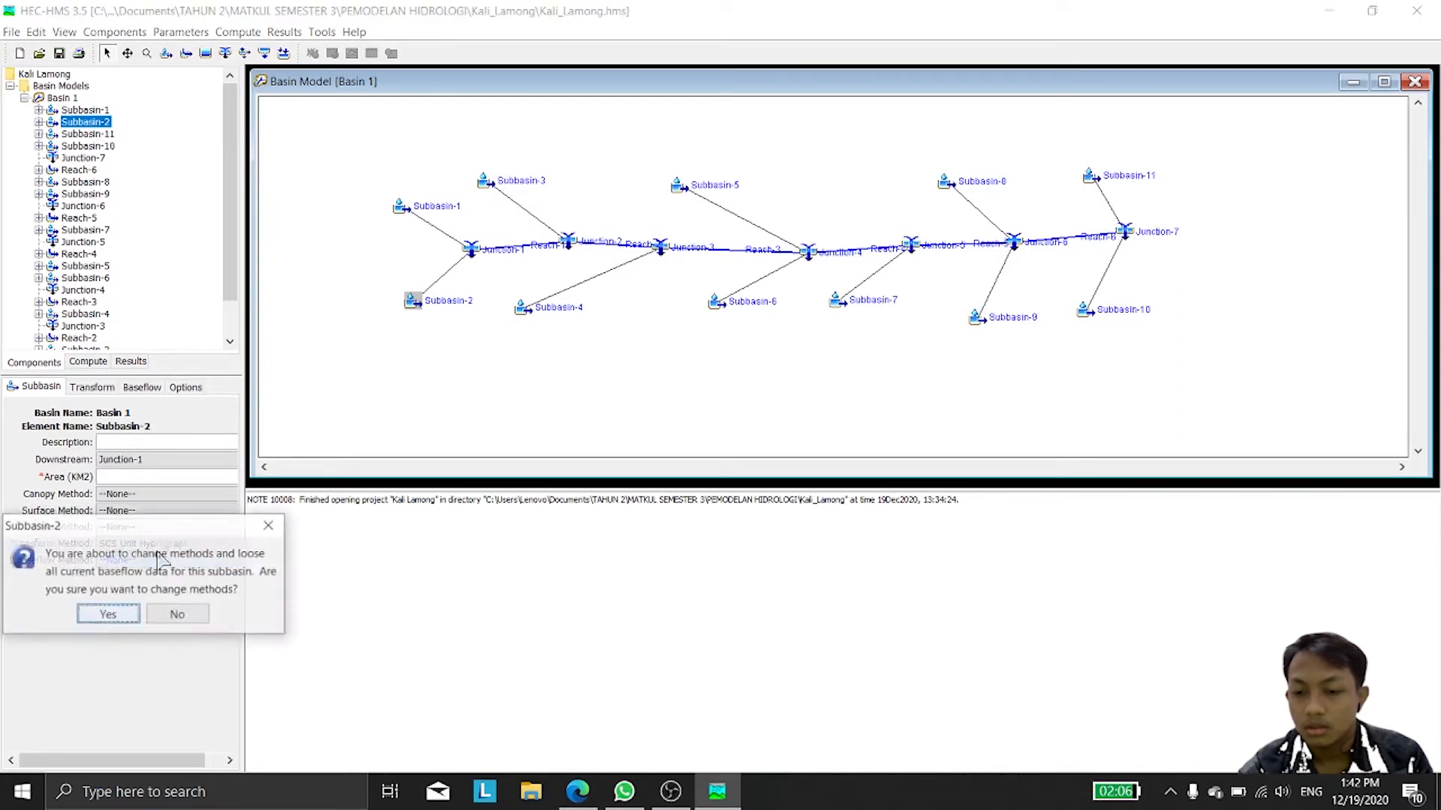
left_click(105, 615)
Step: Set Subbasin-2's area to 108 km² and its SCS transform lag time to 138.00 minutes
left_click(158, 474)
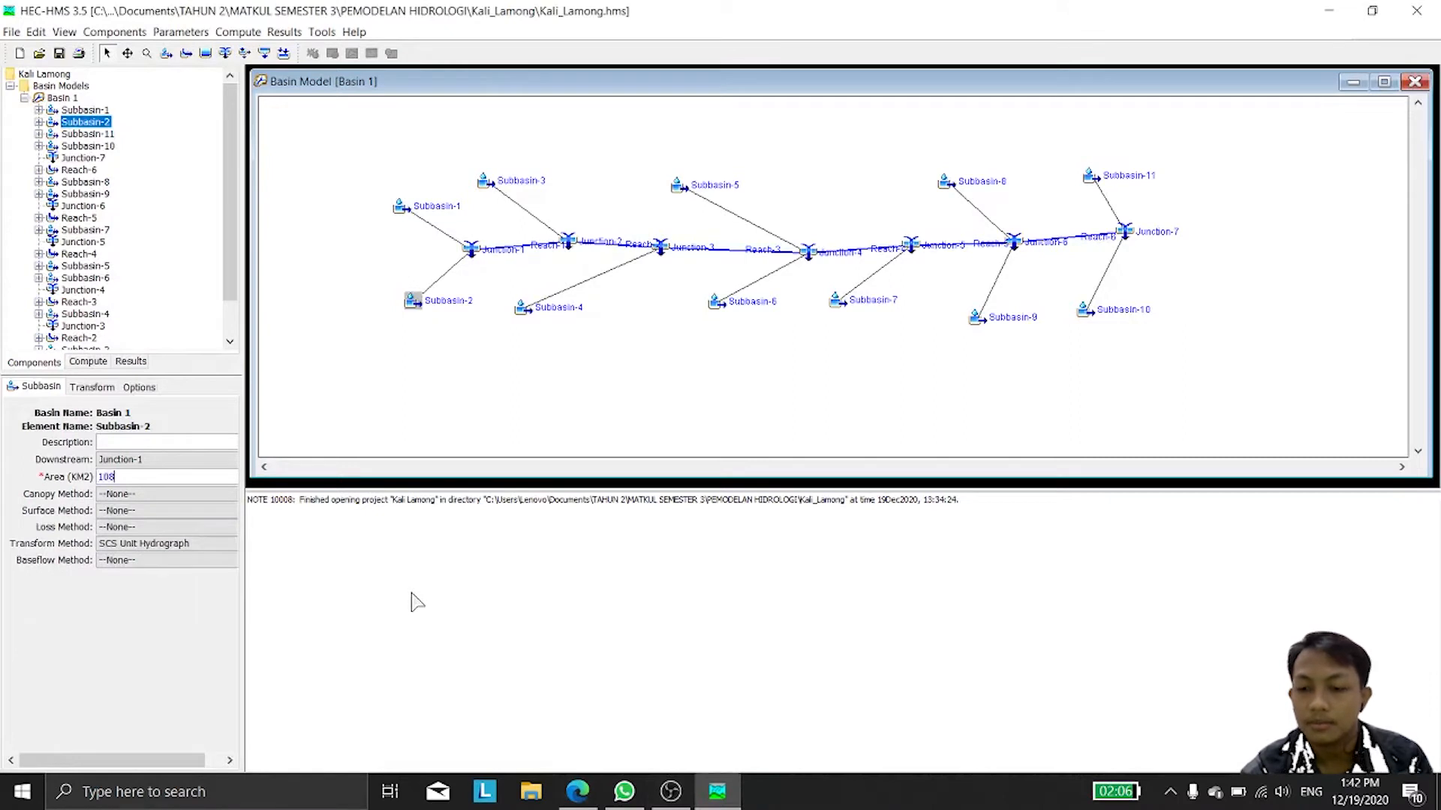
left_click(92, 386)
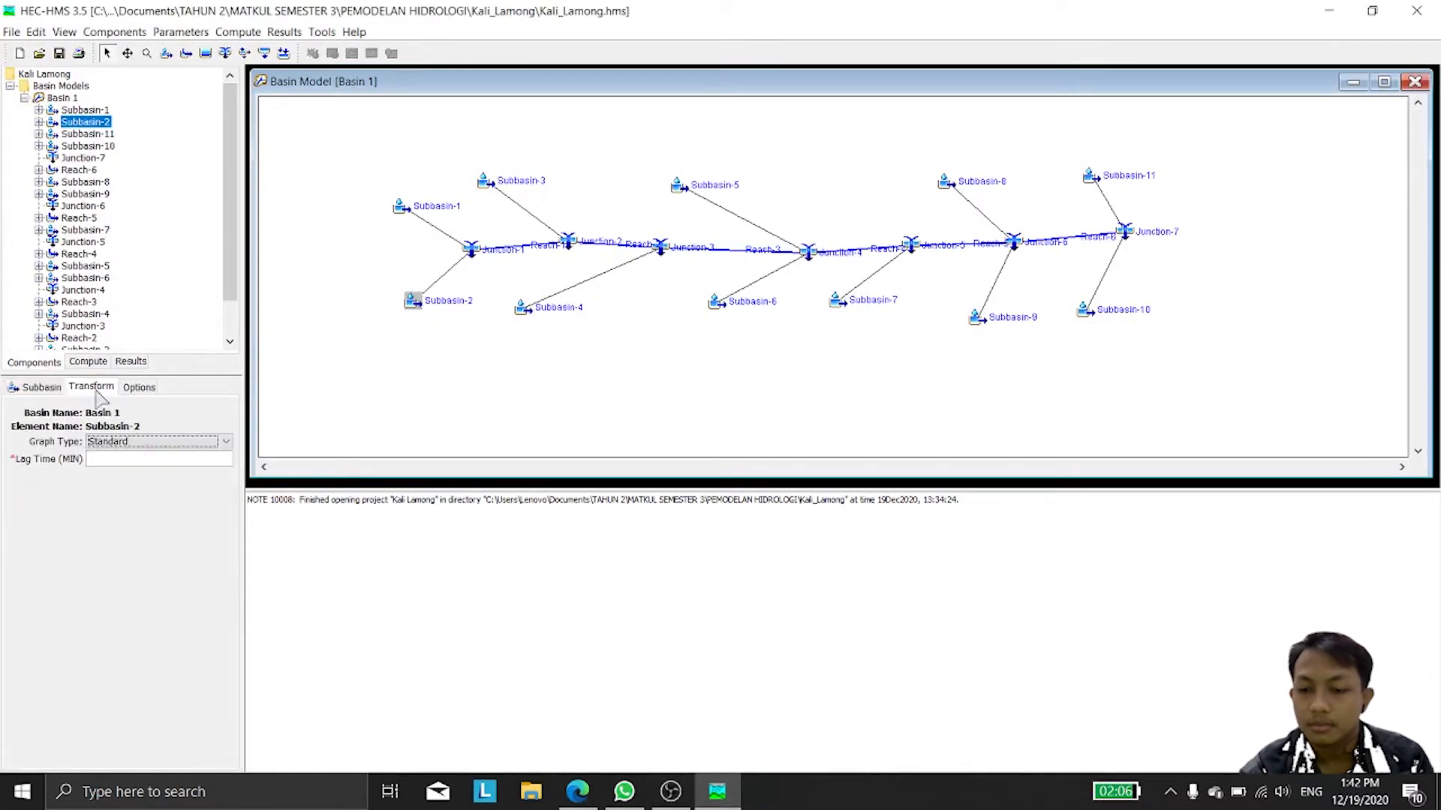
left_click(142, 460)
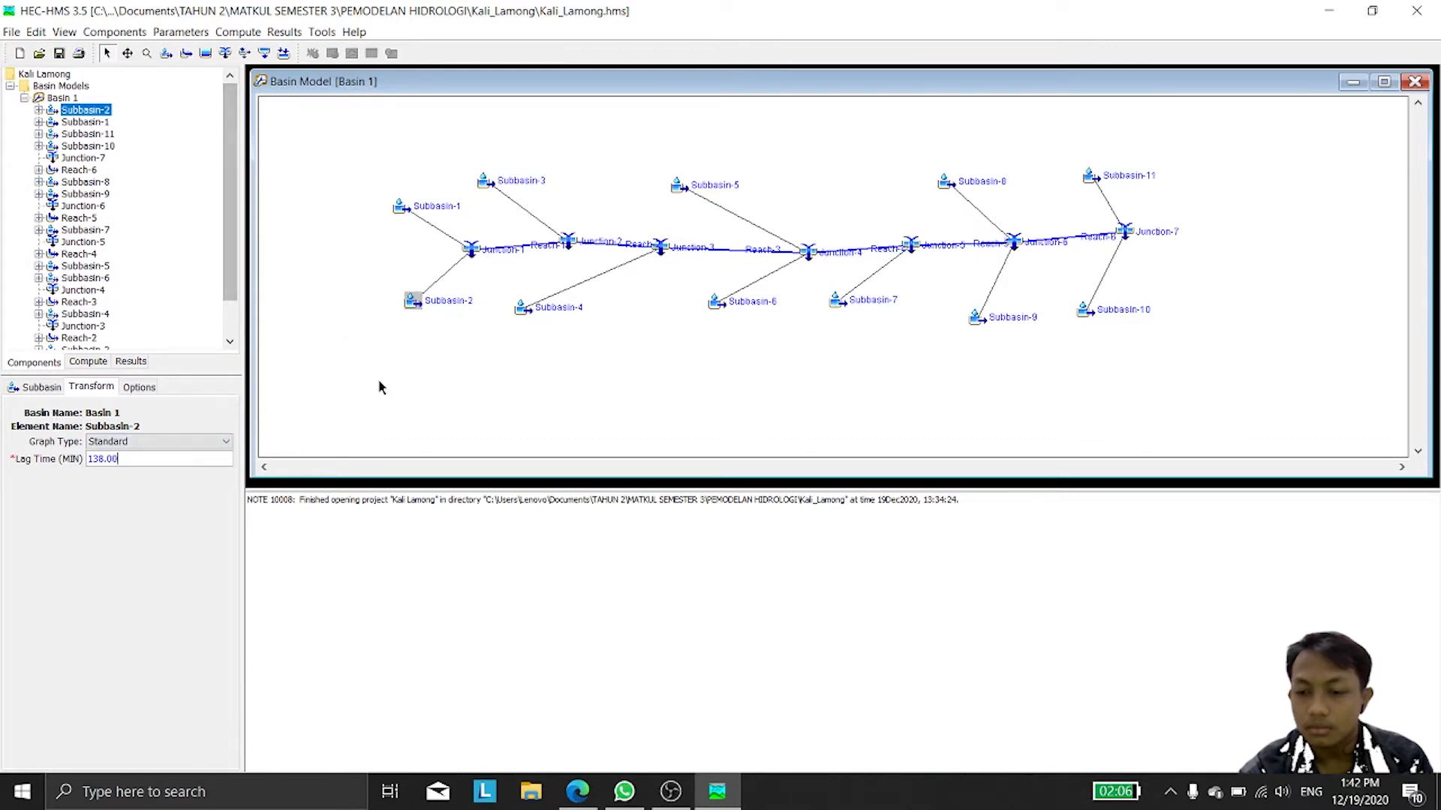
Step: Set Subbasin-3's loss method to None, transform method to SCS Unit Hydrograph and baseflow method to None
left_click(482, 184)
left_click(165, 527)
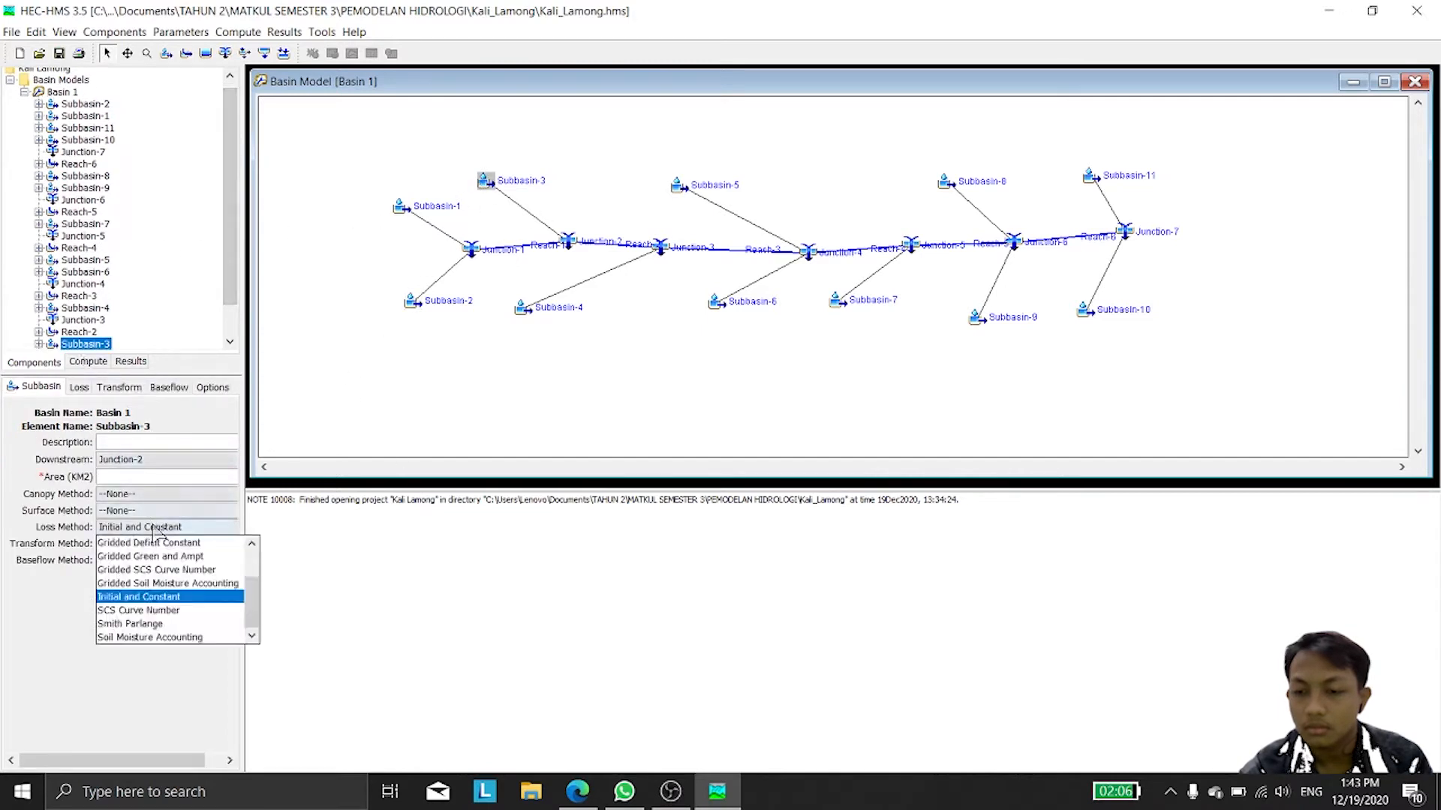
left_click(120, 541)
left_click(152, 544)
left_click(142, 613)
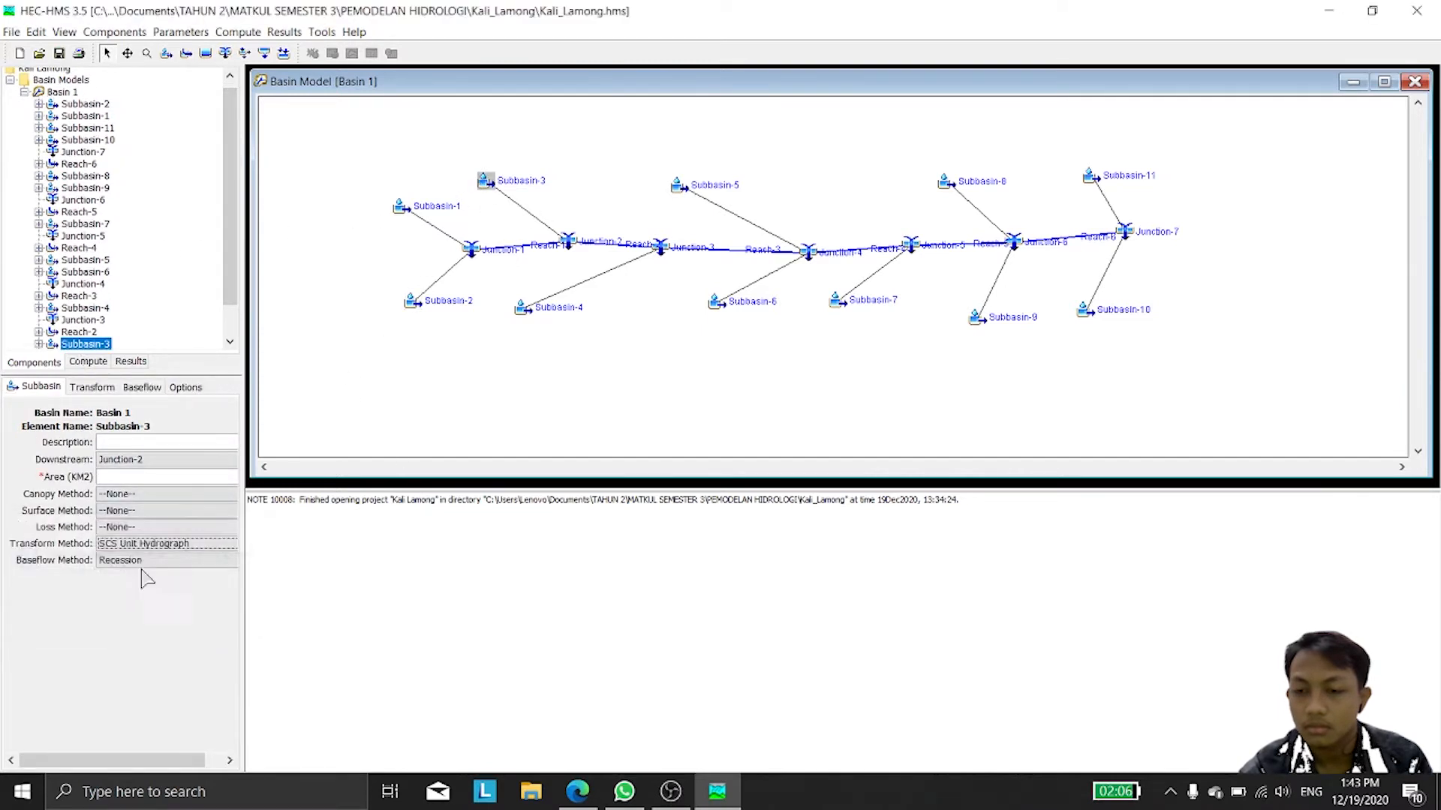
left_click(166, 560)
left_click(119, 574)
left_click(106, 614)
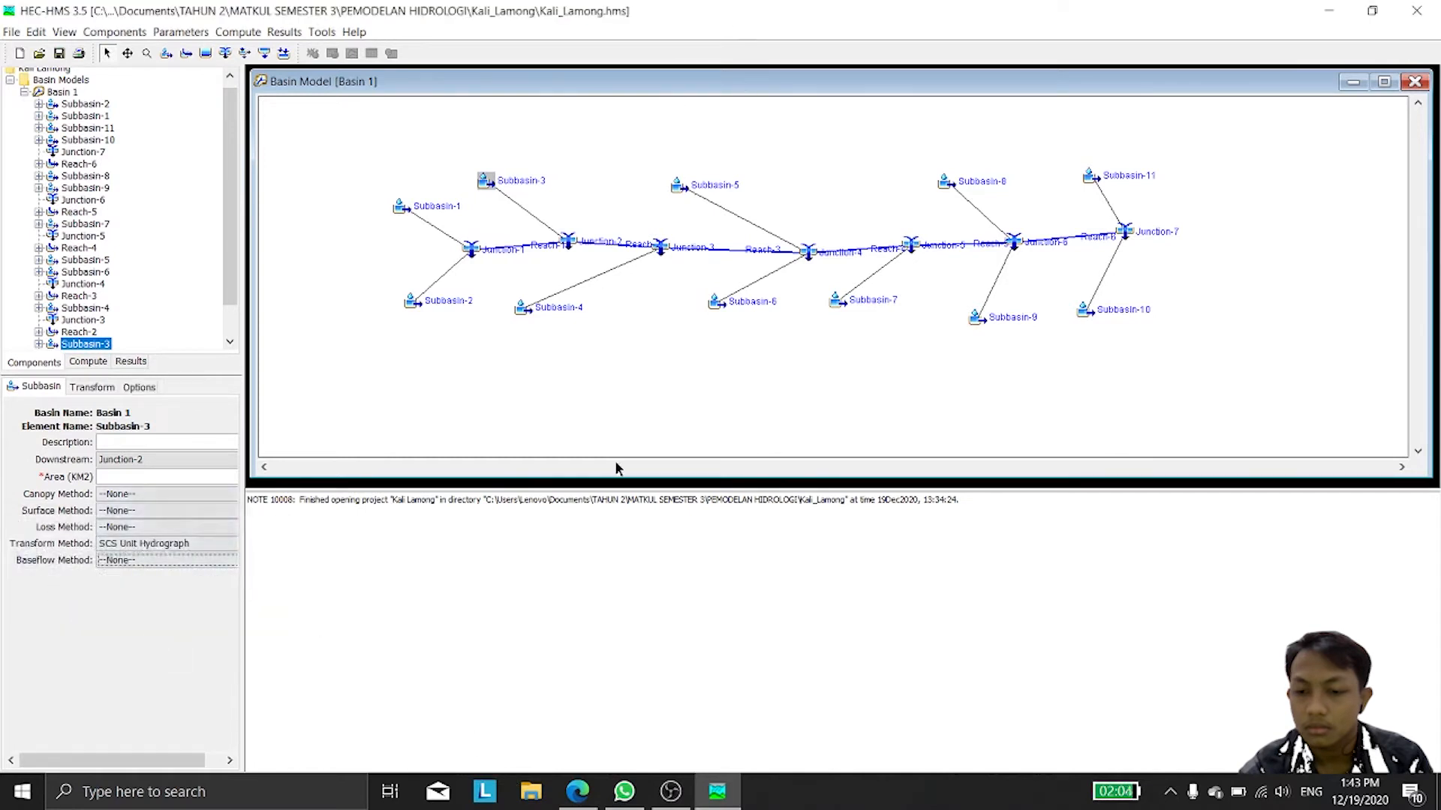
Step: Set Subbasin-3's area to 31.4 km² and its SCS transform lag time to 117.60 minutes
left_click(177, 477)
type("31.4")
left_click(95, 391)
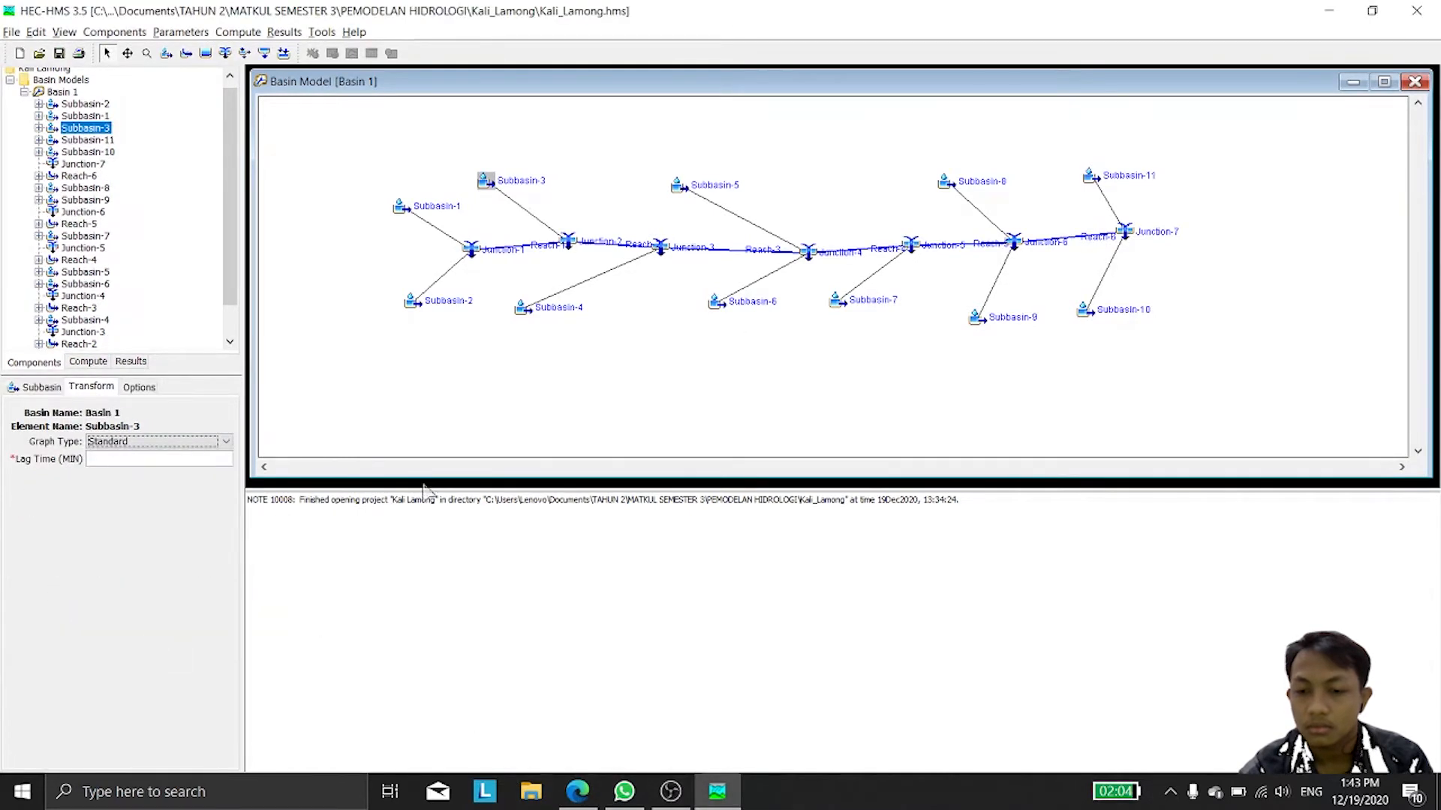
left_click(162, 459)
type("117.60")
Step: Set Subbasin-4's loss method to None, transform method to SCS Unit Hydrograph and baseflow method to None
left_click(167, 527)
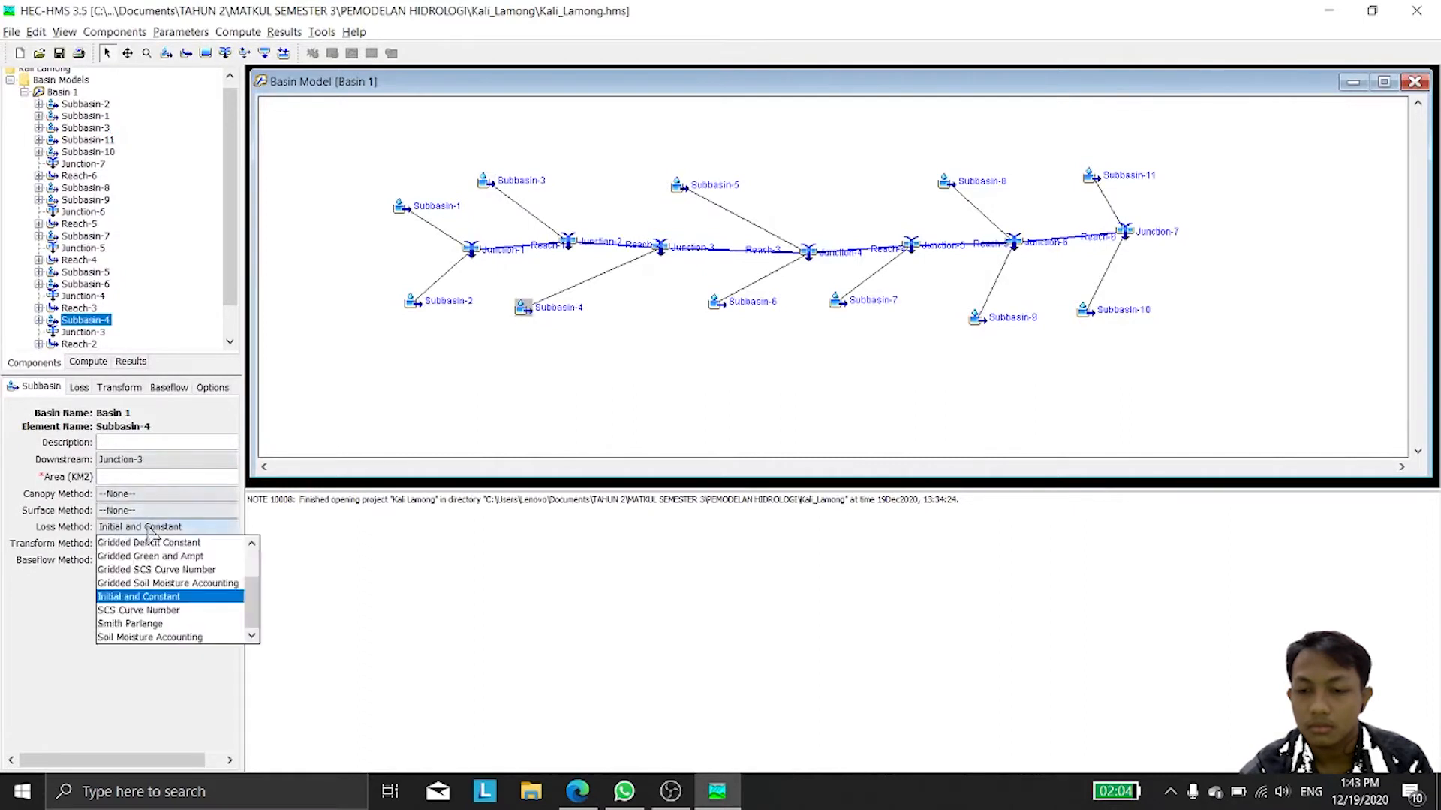
left_click(132, 542)
left_click(109, 612)
left_click(166, 543)
left_click(163, 617)
left_click(109, 612)
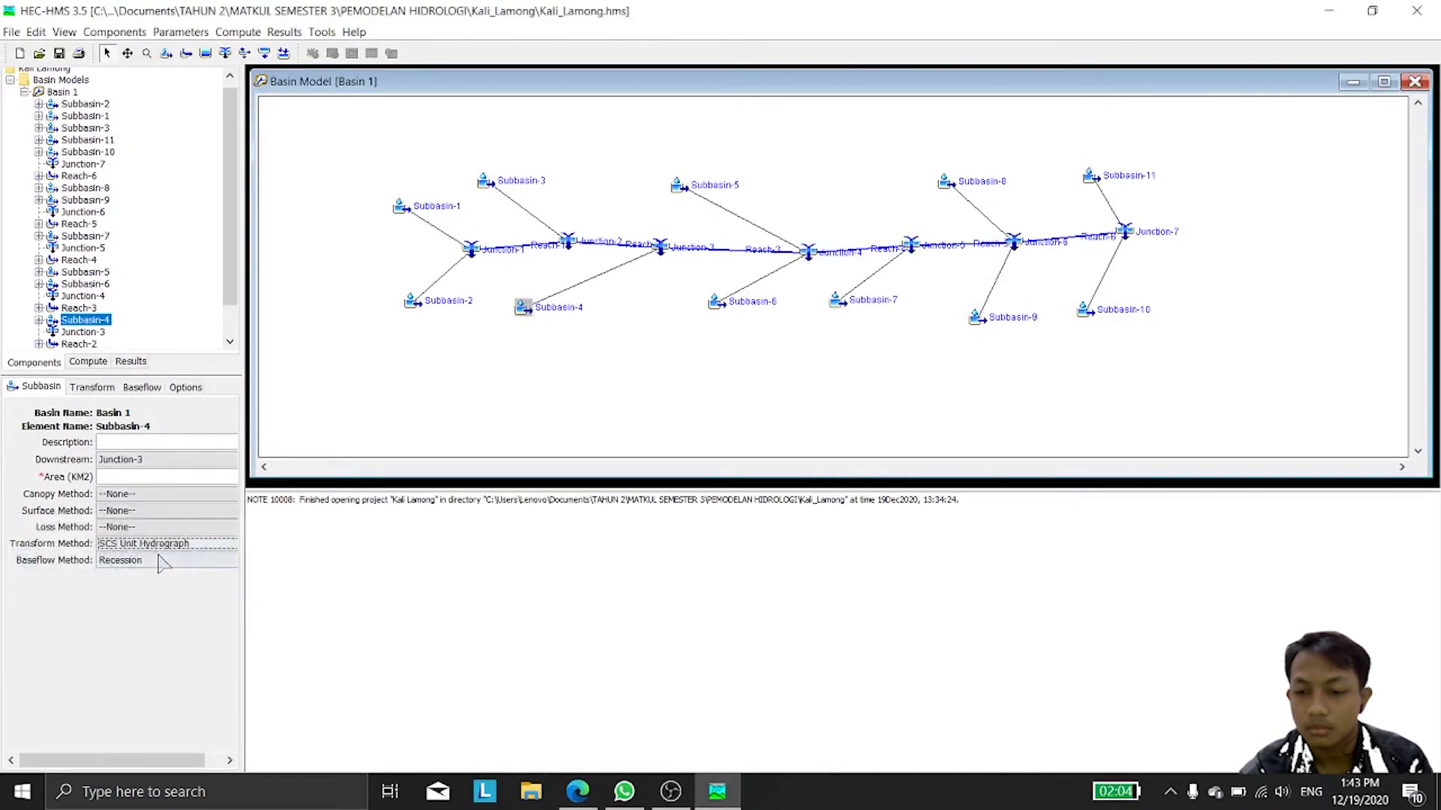
left_click(166, 560)
left_click(127, 576)
left_click(110, 612)
Step: Set Subbasin-4's area to 72 km² and enter its SCS transform lag time in minutes
type("72")
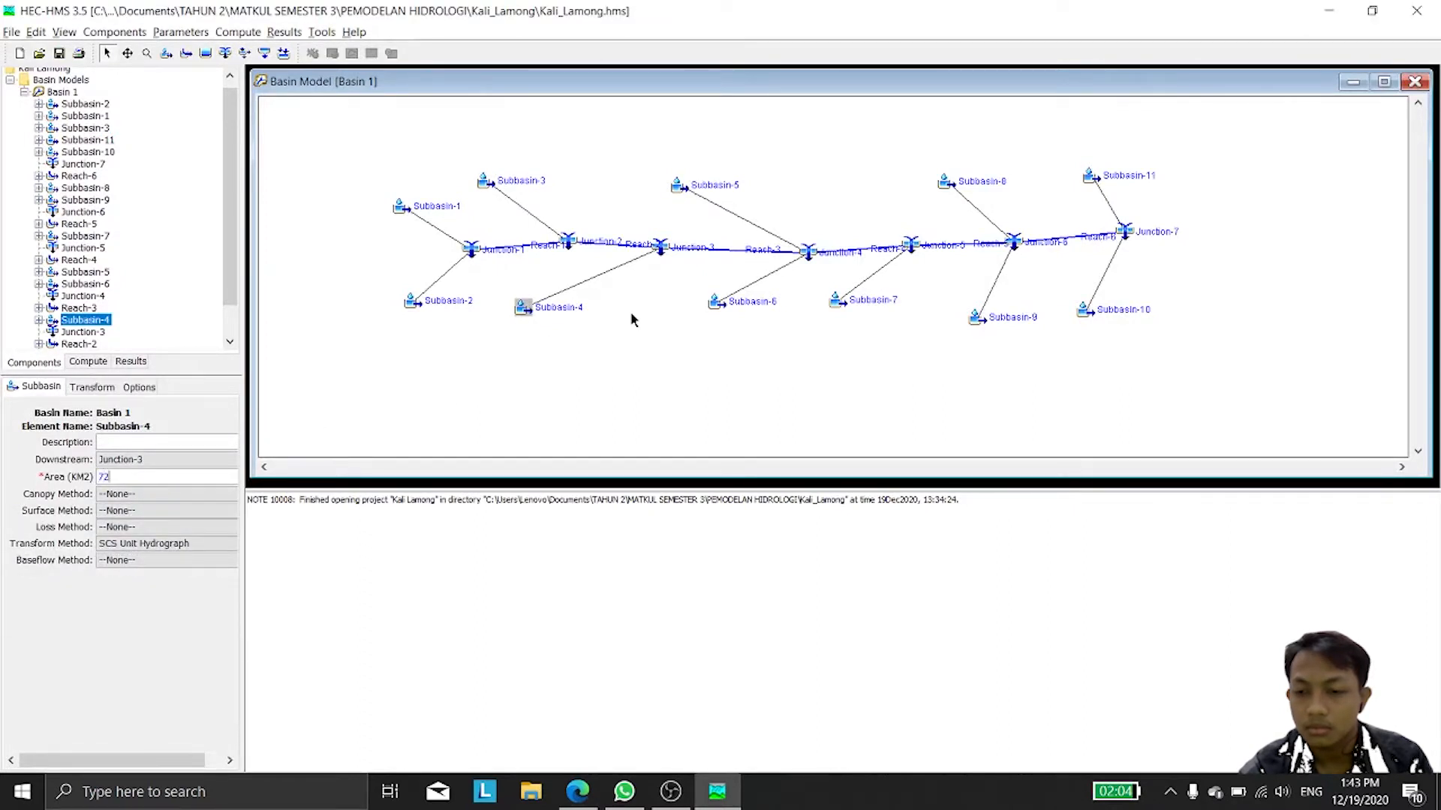
left_click(92, 387)
left_click(111, 459)
type("165.36")
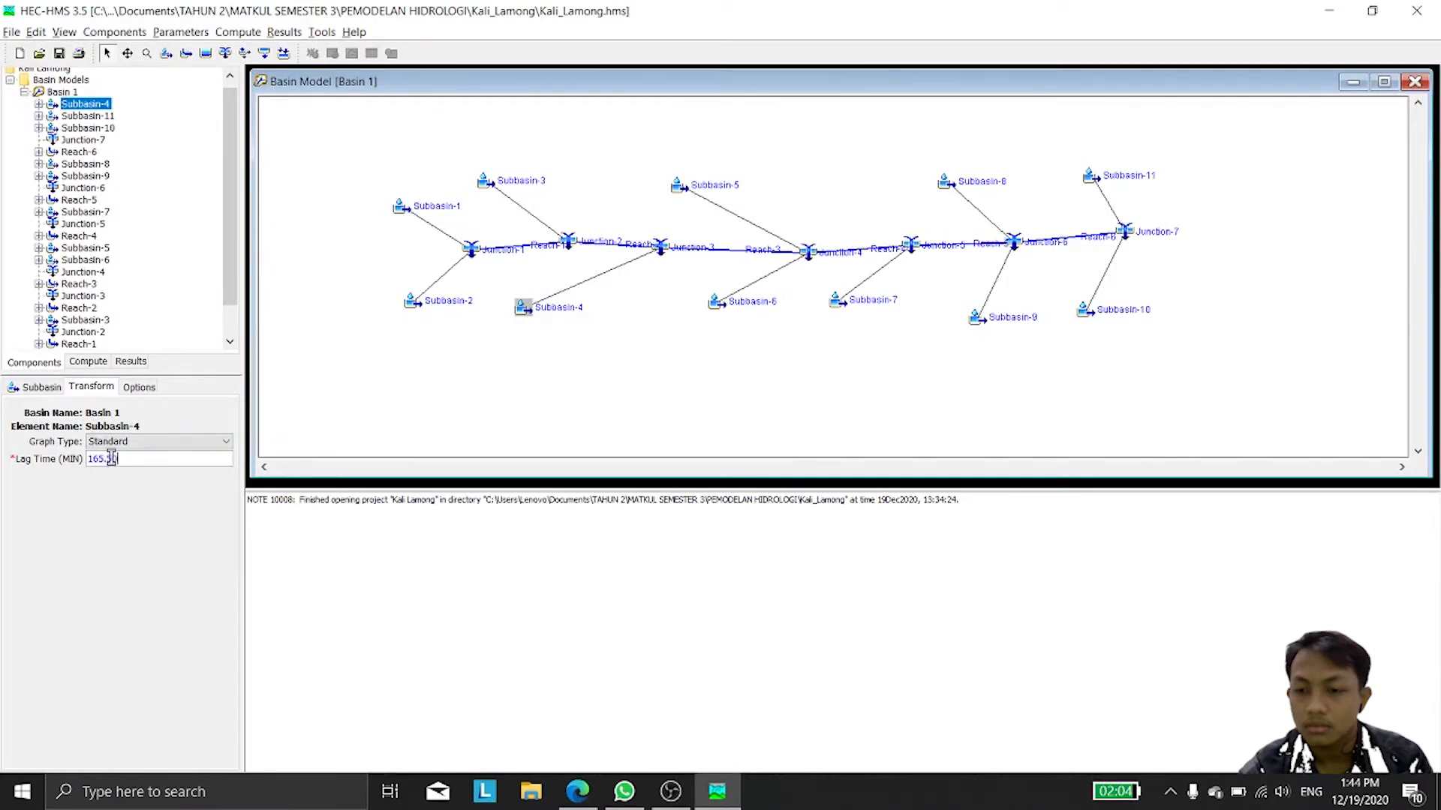
Step: Set Subbasin-5's loss method to None, transform method to SCS Unit Hydrograph and baseflow method to None
left_click(679, 186)
left_click(166, 527)
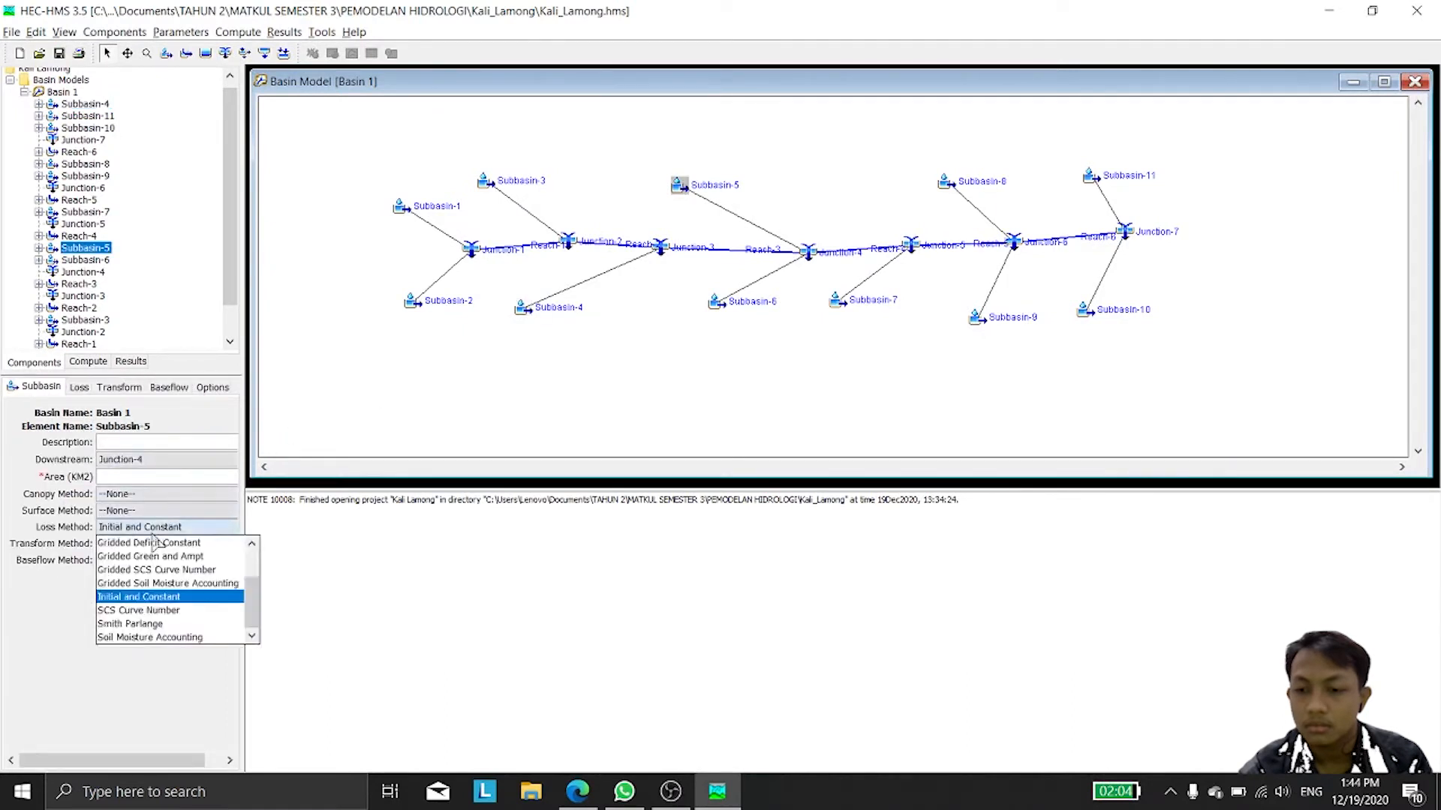
left_click(112, 543)
left_click(106, 611)
left_click(167, 544)
left_click(142, 613)
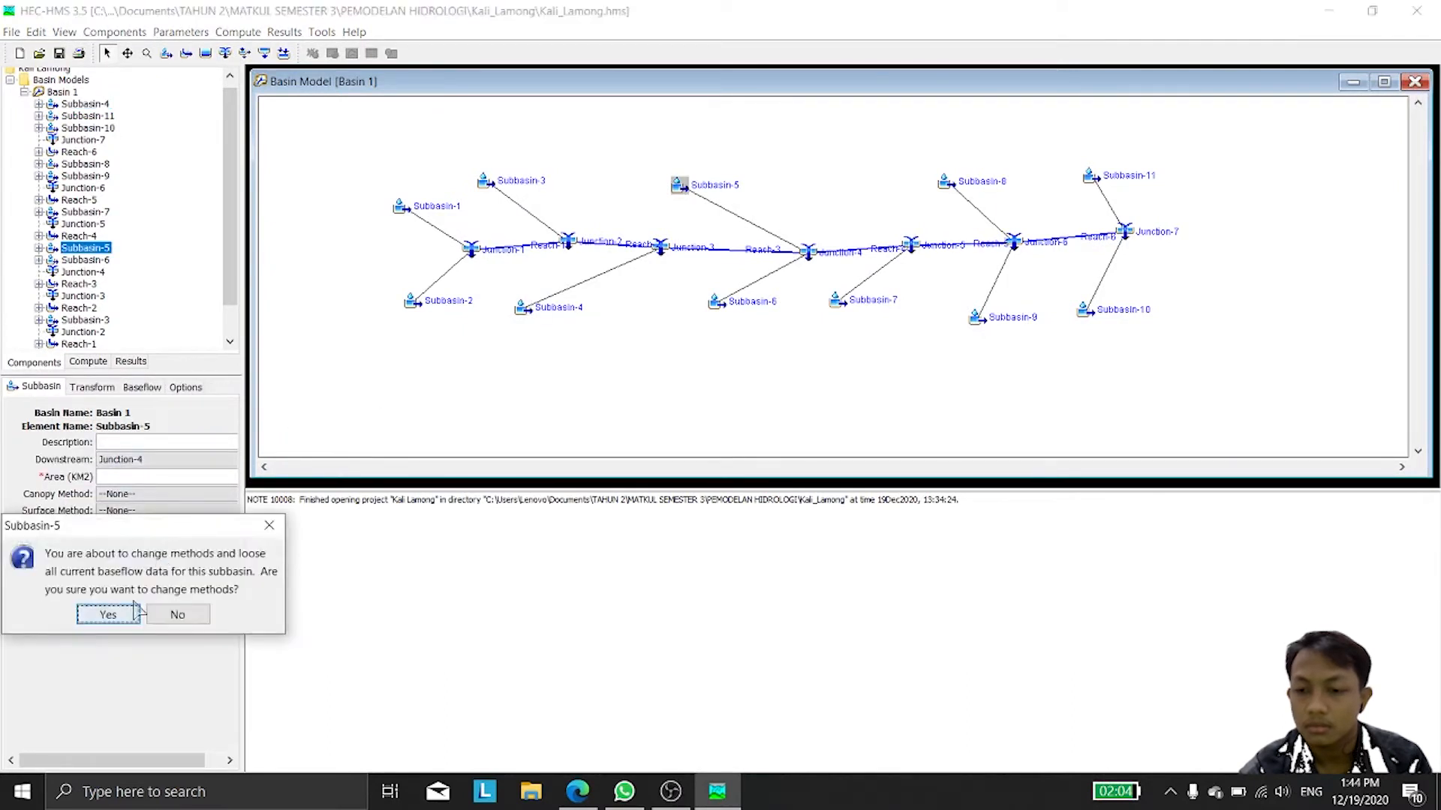
left_click(105, 615)
Step: Enter Subbasin-5's area in km² and open its SCS transform lag time settings
left_click(188, 477)
left_click(91, 386)
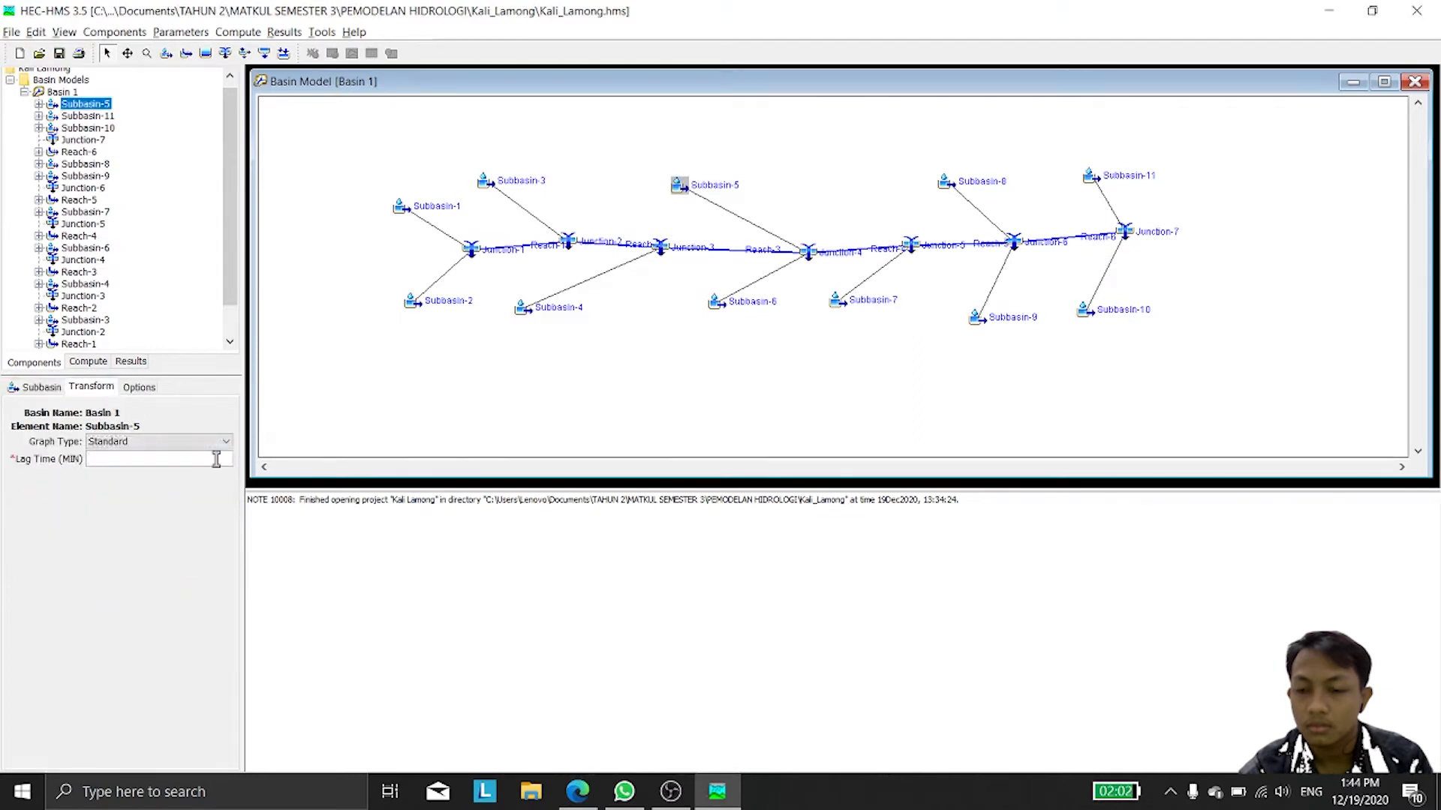
Step: Set Subbasin-6's loss method to None, transform method to SCS Unit Hydrograph and baseflow method to None
left_click(717, 301)
left_click(167, 526)
left_click(113, 542)
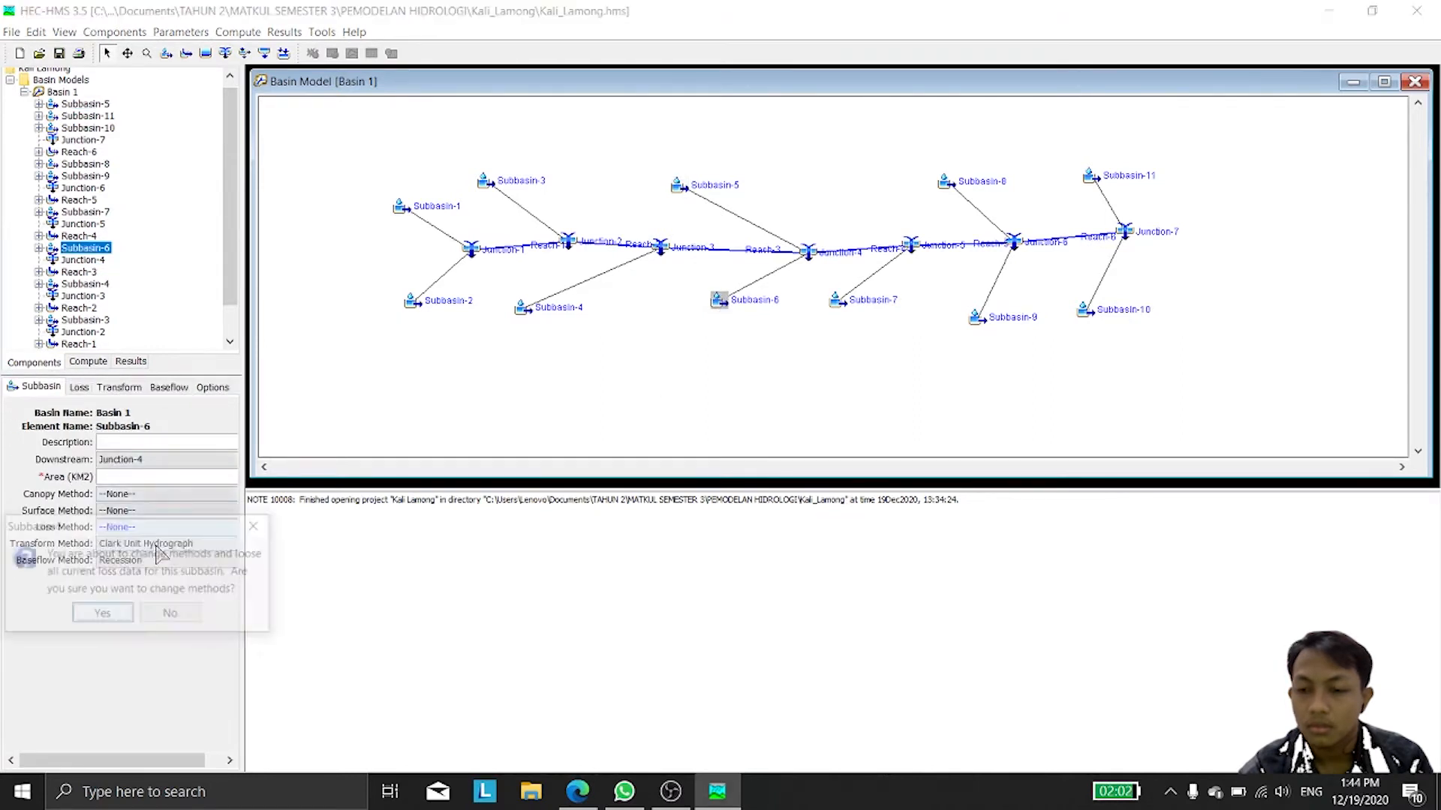
left_click(105, 611)
left_click(144, 543)
left_click(142, 613)
left_click(111, 611)
left_click(120, 561)
left_click(116, 575)
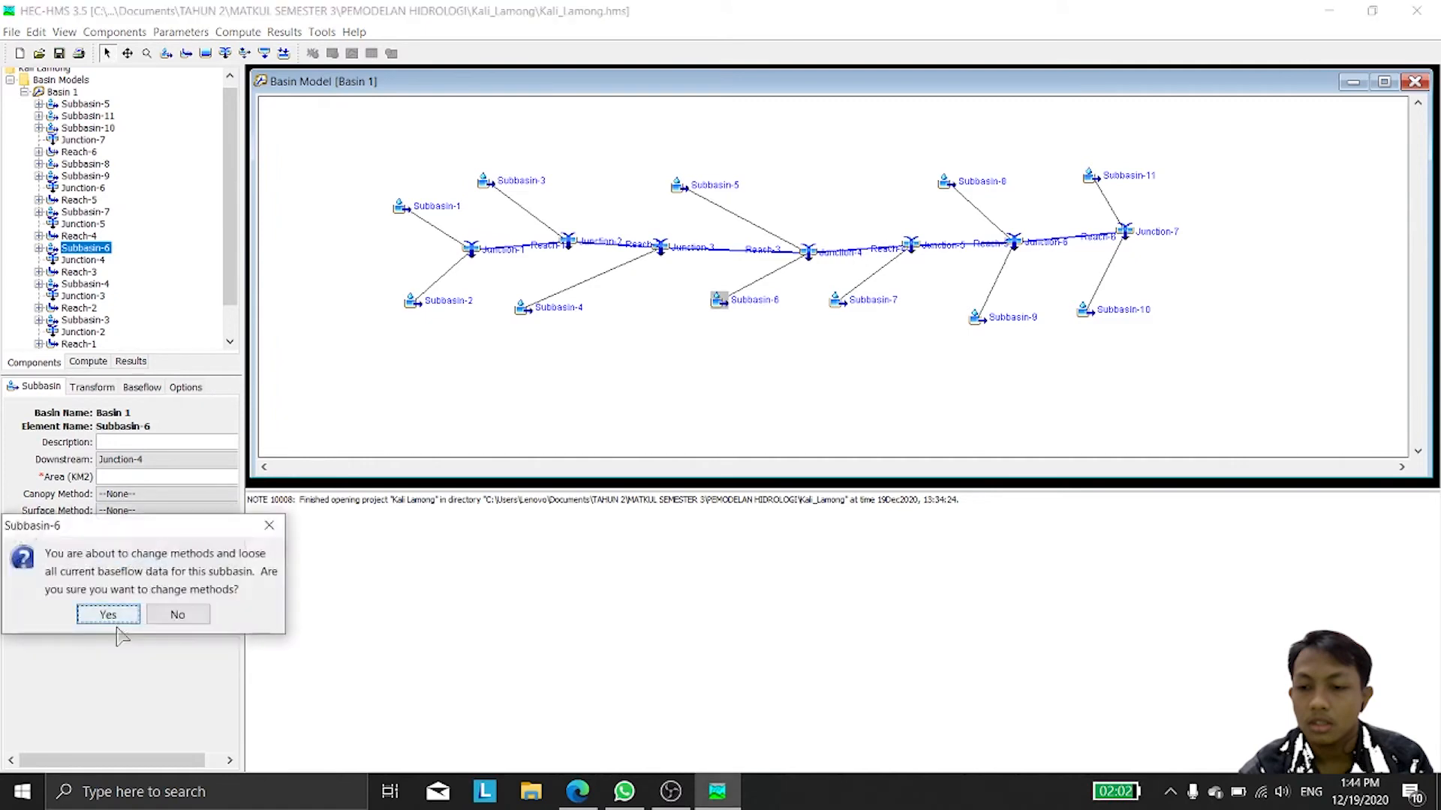
left_click(112, 612)
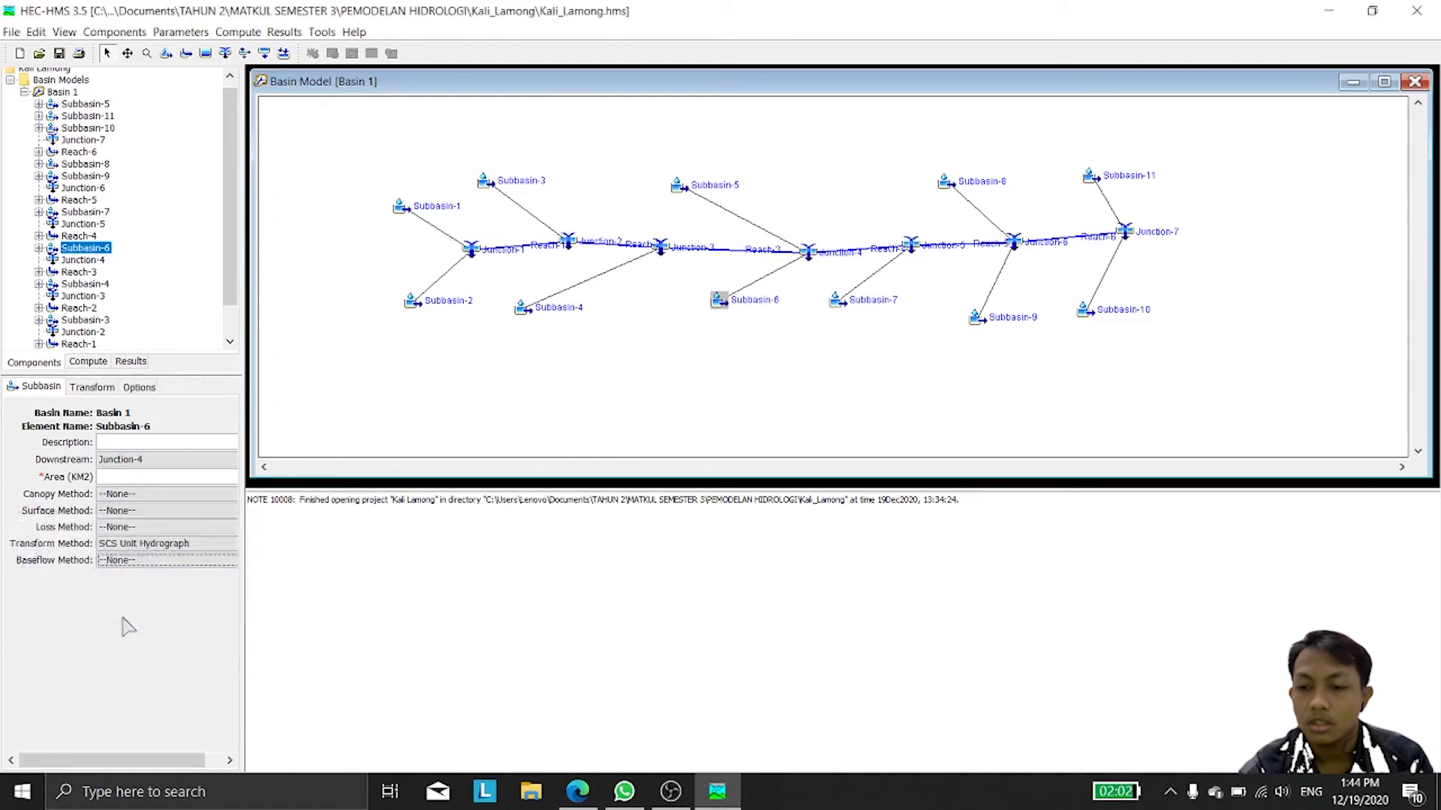
Step: Enter Subbasin-6's area in km² and set its SCS transform lag time to 372.00 minutes
left_click(182, 470)
left_click(92, 386)
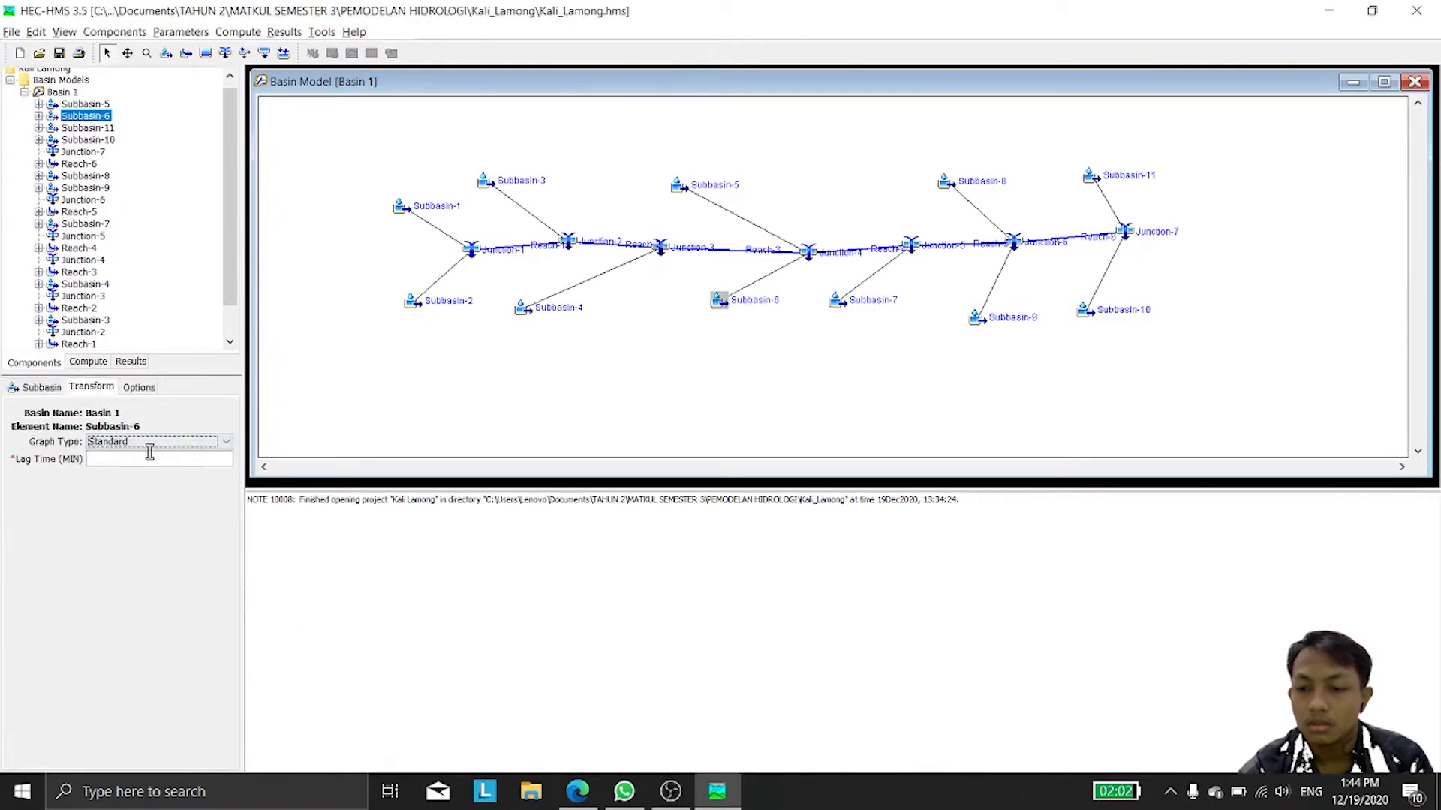
left_click(154, 459)
type("372.00")
Step: Set Subbasin-7's loss method to None, transform method to SCS Unit Hydrograph and baseflow method to None
left_click(839, 302)
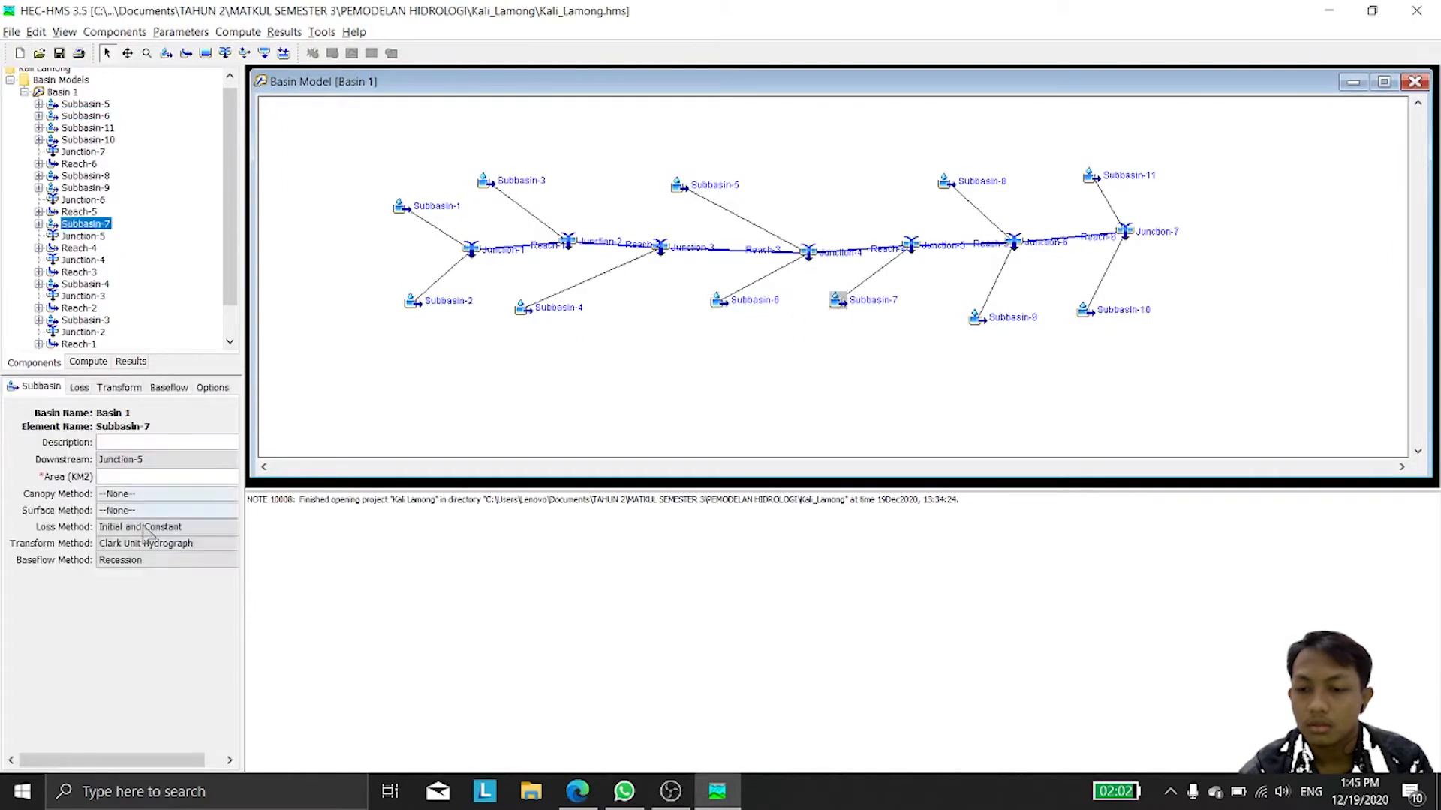
left_click(165, 560)
left_click(138, 607)
left_click(137, 607)
left_click(165, 543)
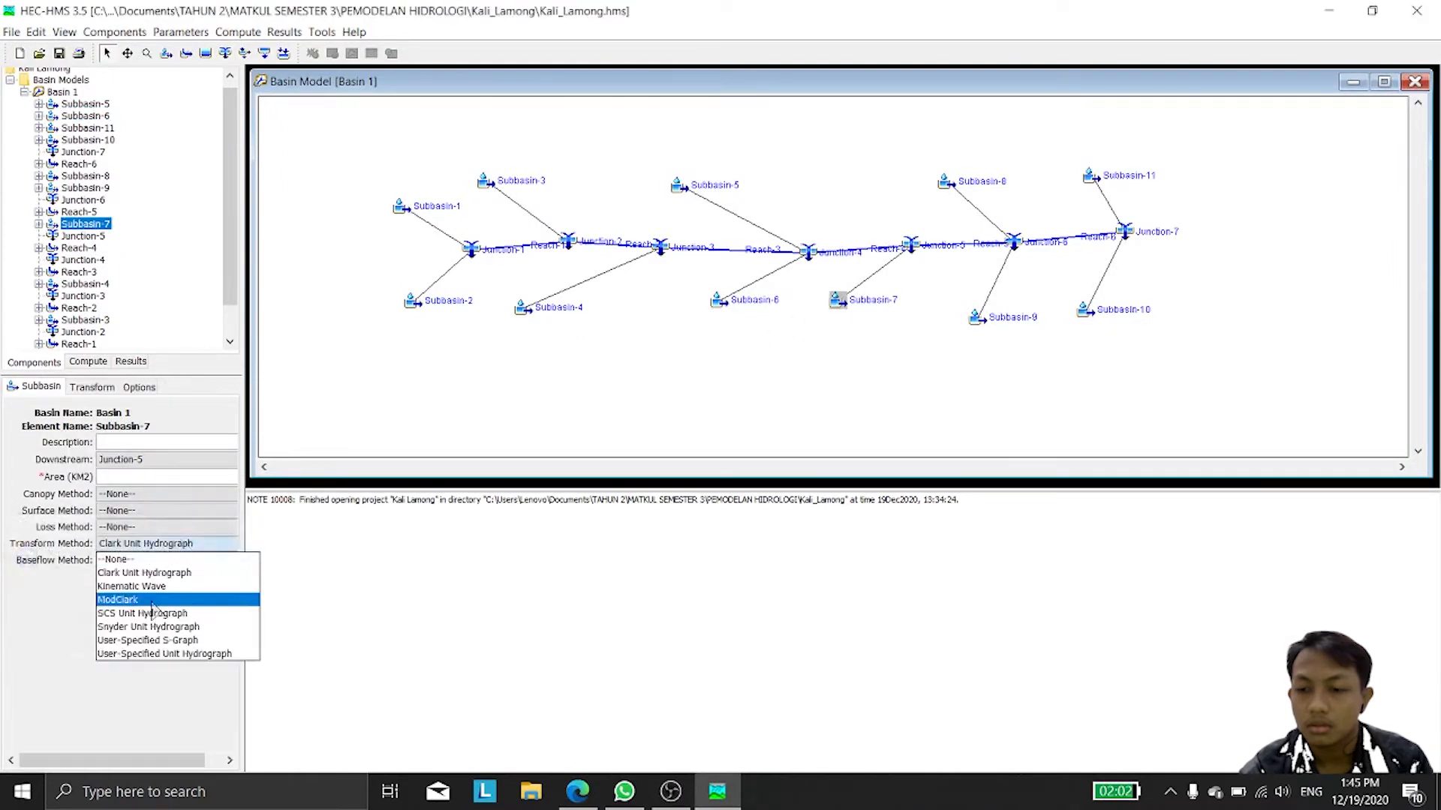
left_click(135, 595)
left_click(112, 614)
Step: Set Subbasin-7's area to 36.00 km² and its SCS transform lag time to 231.60 minutes
left_click(187, 476)
type("36.")
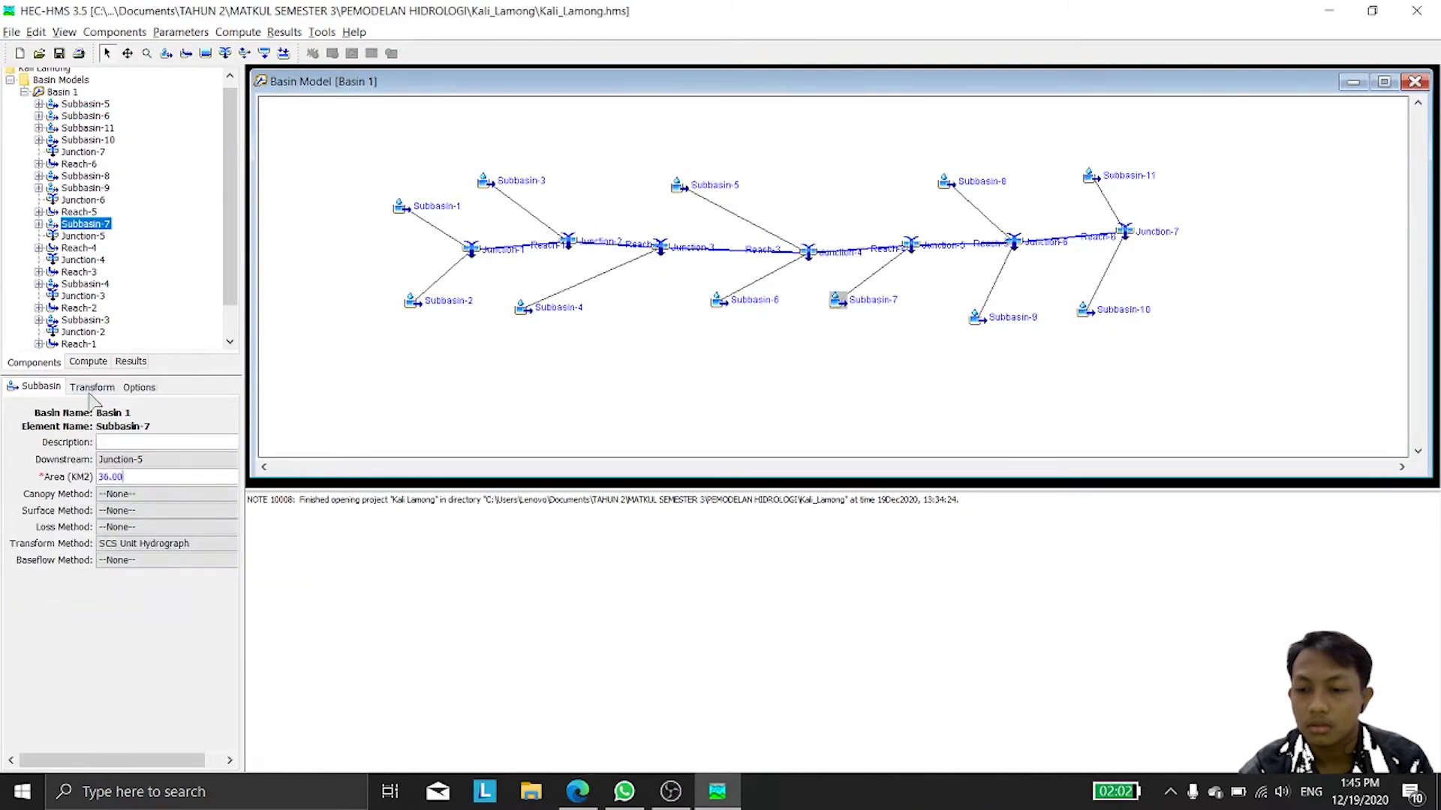
left_click(91, 387)
left_click(215, 459)
type("231.60")
Step: Set Subbasin-8's loss method to None, transform method to SCS Unit Hydrograph and baseflow method to None
left_click(946, 182)
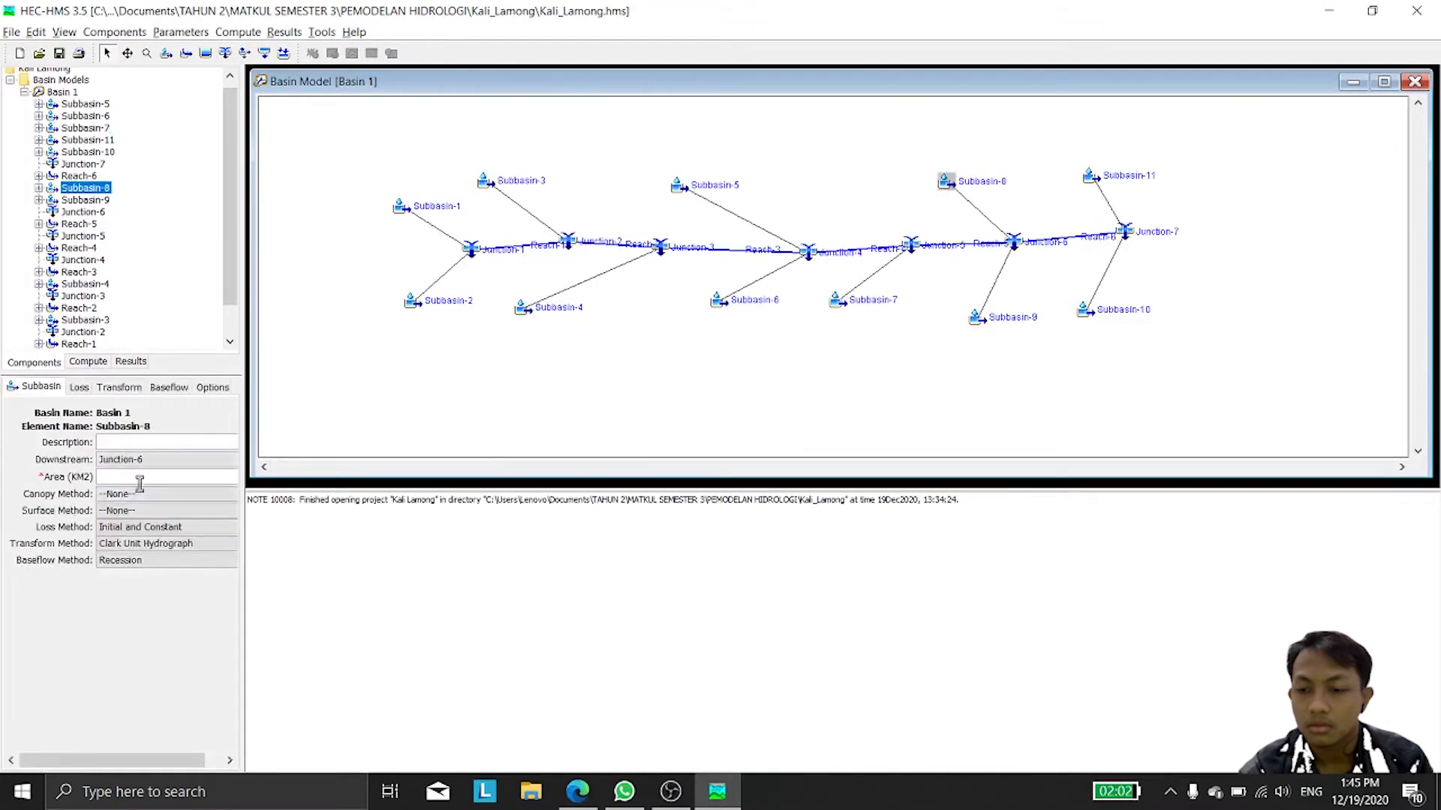
left_click(165, 526)
left_click(124, 614)
left_click(120, 613)
left_click(165, 544)
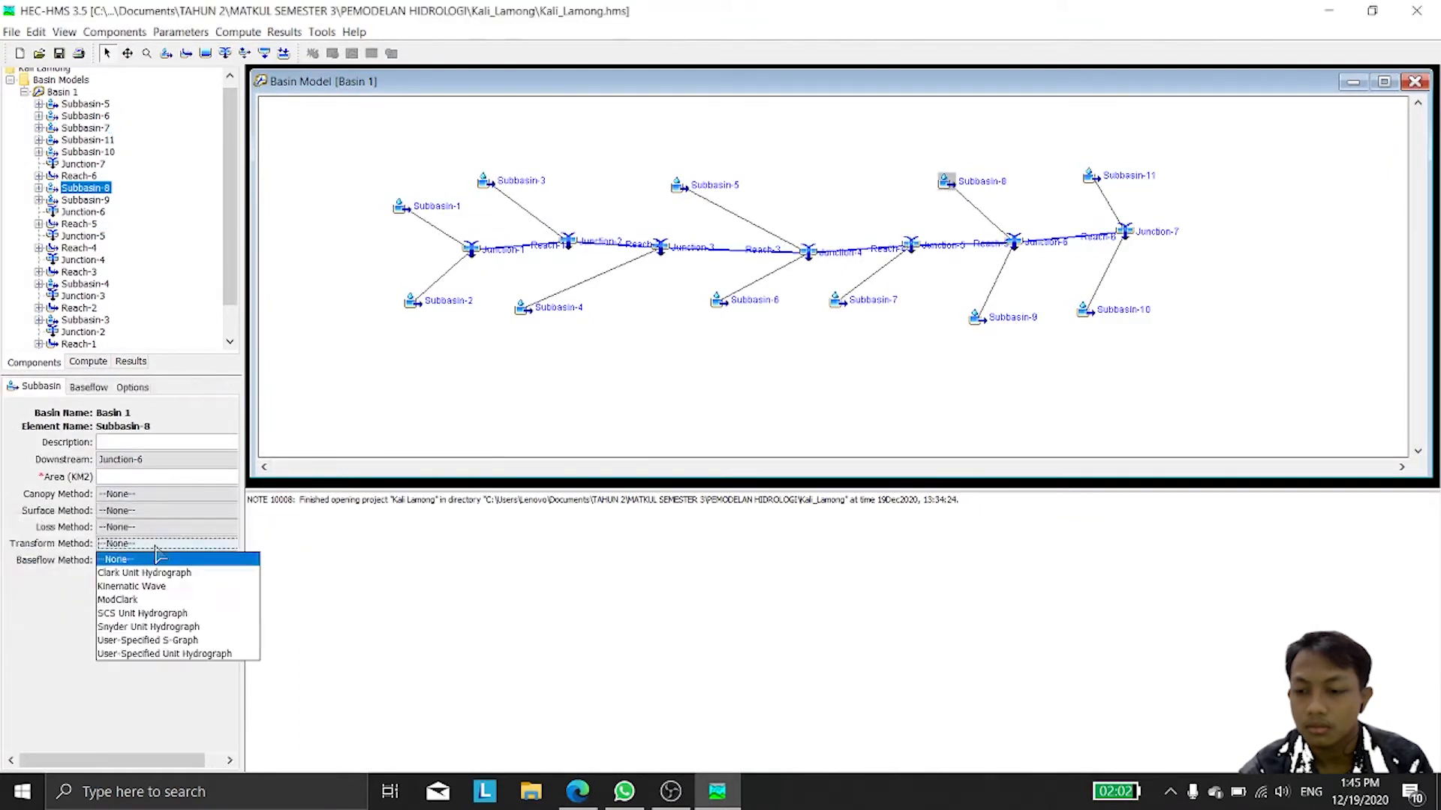
left_click(135, 600)
left_click(113, 613)
left_click(165, 559)
left_click(152, 576)
Step: Set Subbasin-8's area to 61.20 km² and its SCS transform lag time to 1335.60 minutes
left_click(190, 477)
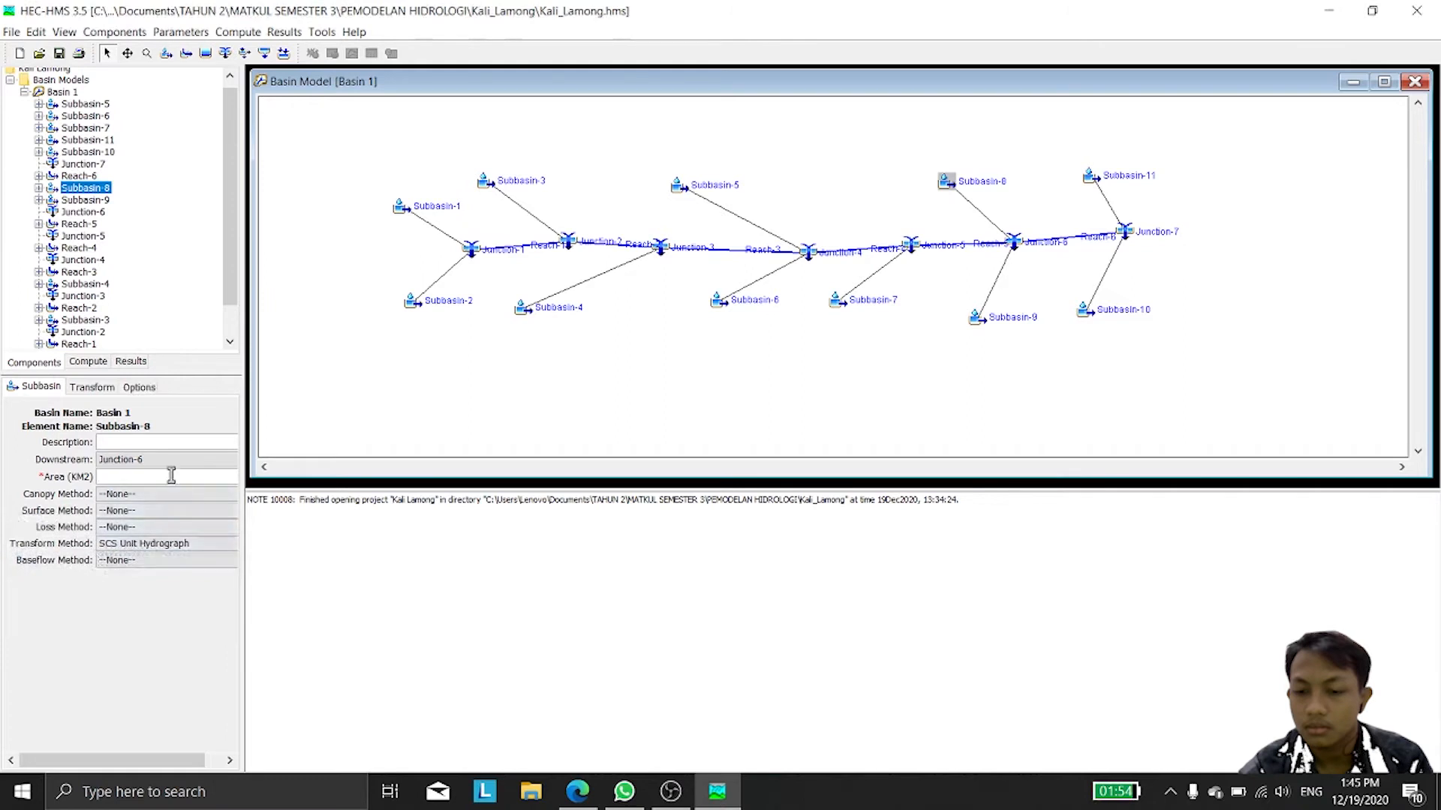
type("61.20")
left_click(92, 387)
left_click(197, 459)
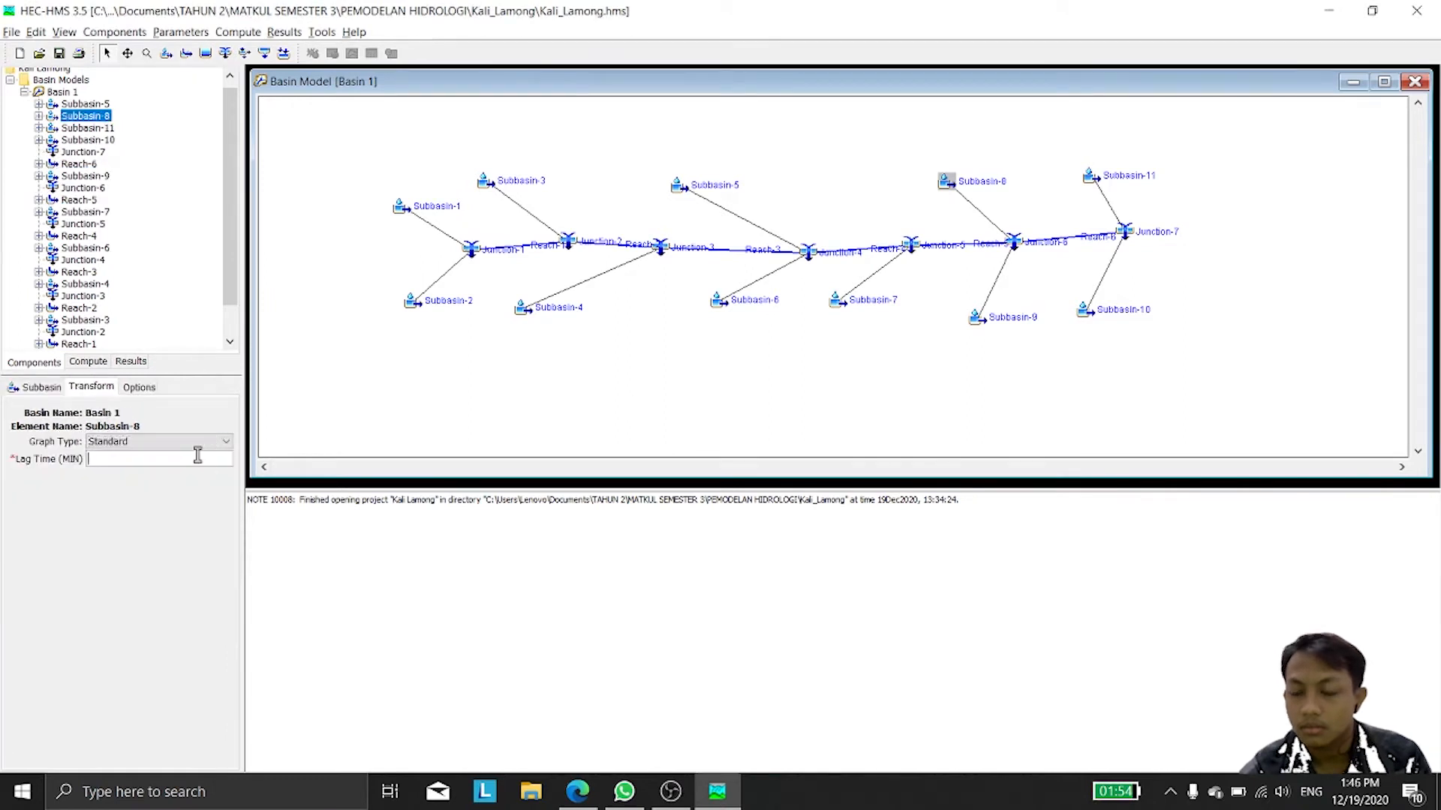
type("1335.60")
Step: Set Subbasin-9's loss method to None, transform method to SCS Unit Hydrograph and baseflow method to None
left_click(85, 176)
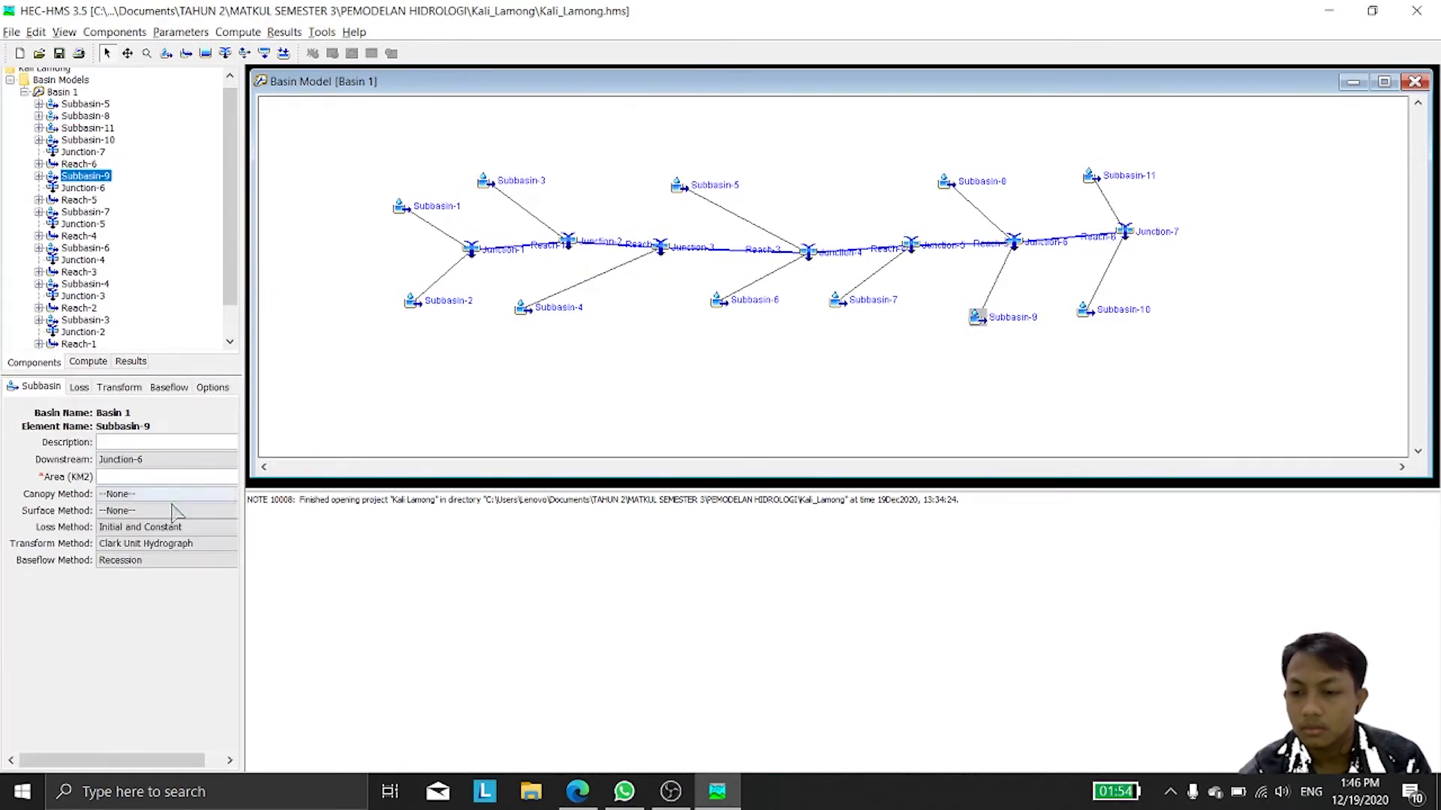
left_click(165, 526)
left_click(127, 618)
left_click(165, 543)
left_click(143, 612)
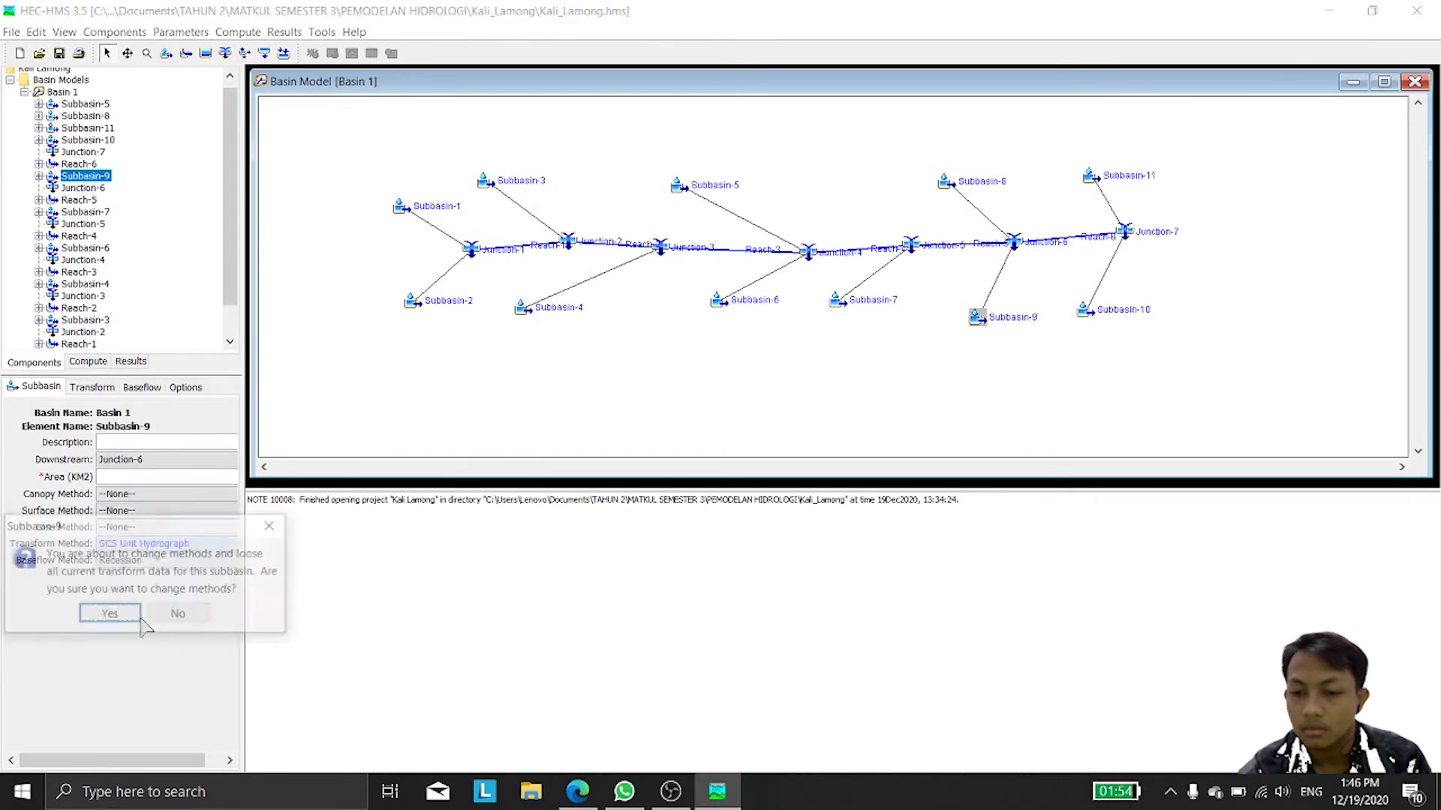
left_click(112, 612)
left_click(165, 560)
left_click(157, 574)
Step: Set Subbasin-9's area to 57.60 km² and its SCS transform lag time to 1410.60 minutes
left_click(174, 477)
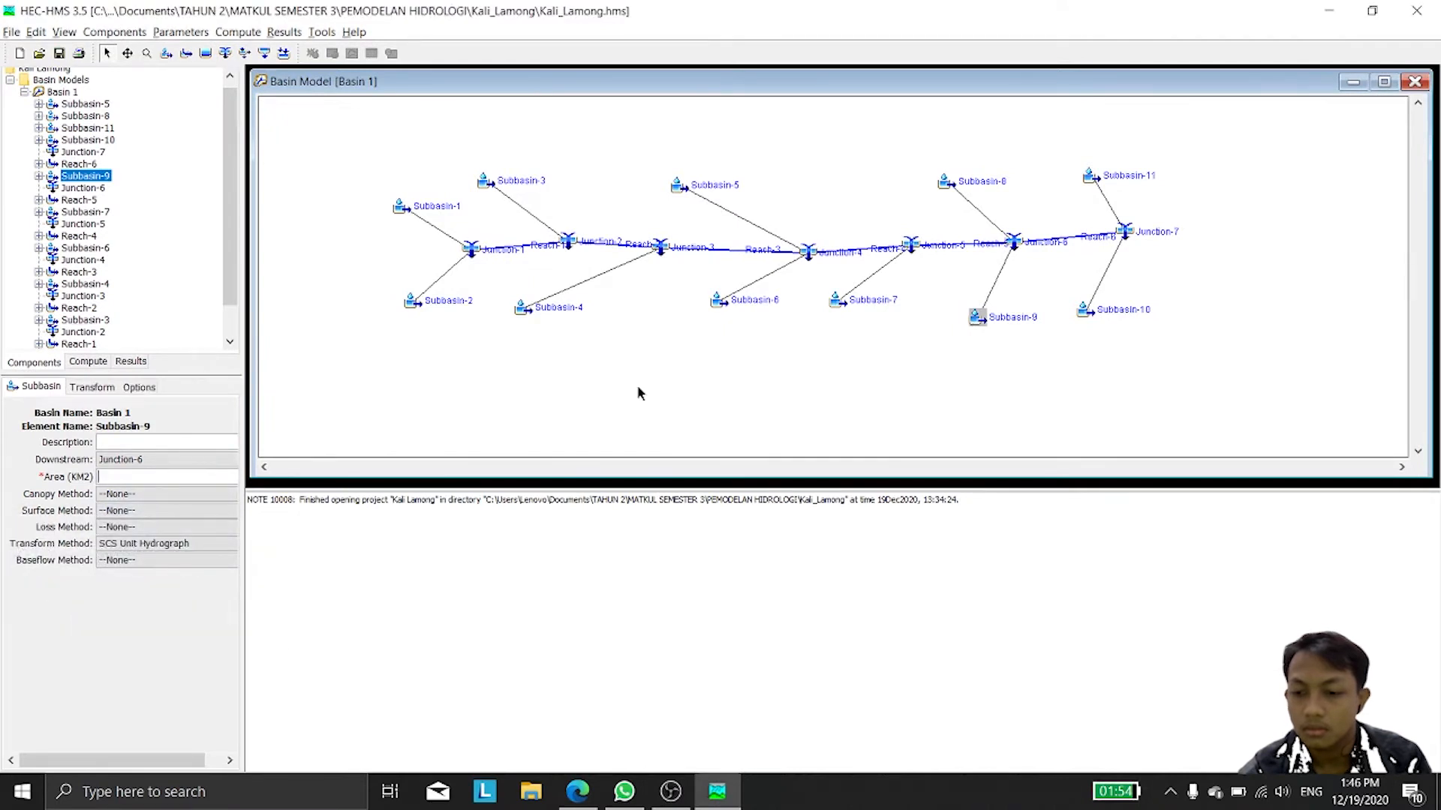
type("57.60")
left_click(91, 387)
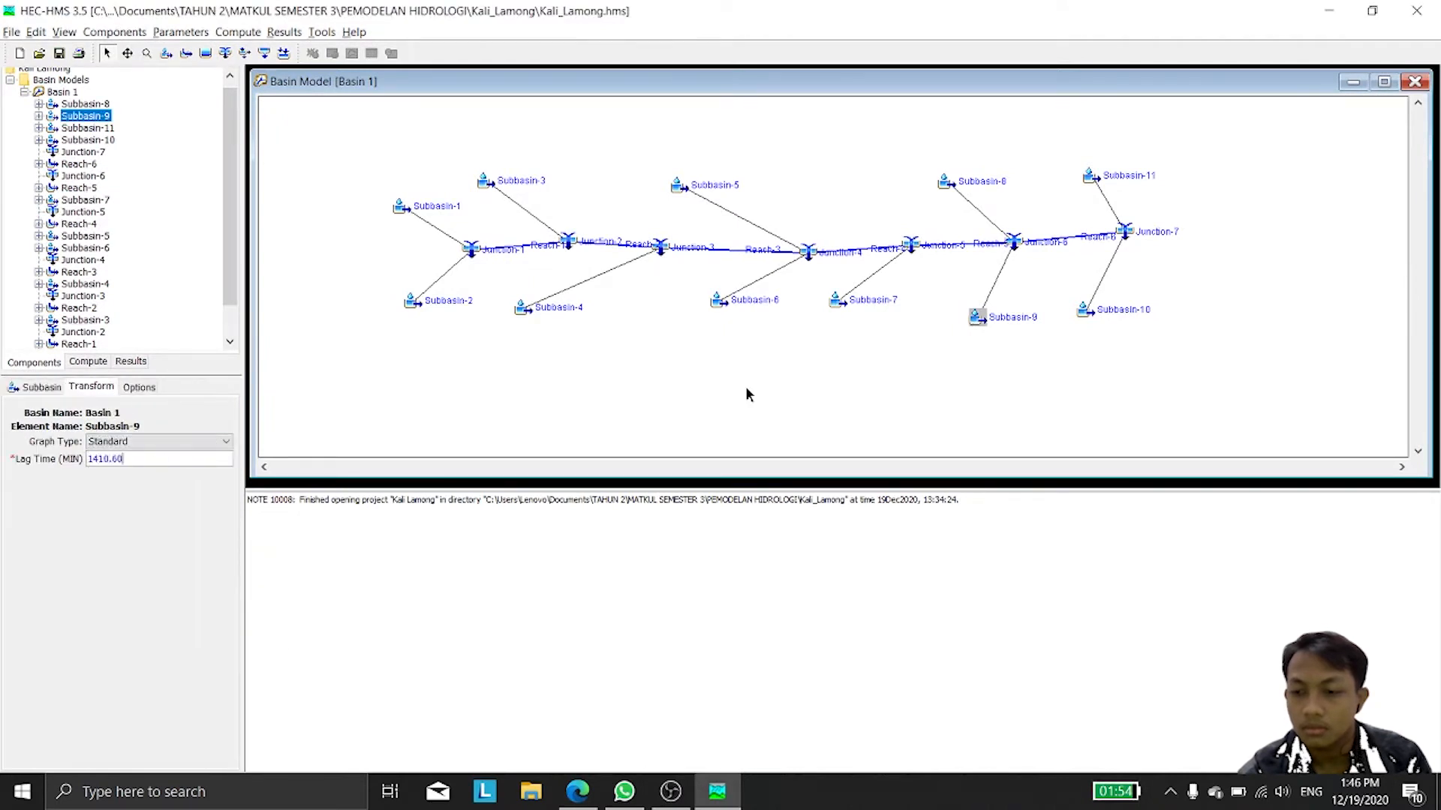
Step: Set Subbasin-10's loss method to None, transform method to SCS Unit Hydrograph and baseflow method to None
left_click(1084, 312)
left_click(165, 528)
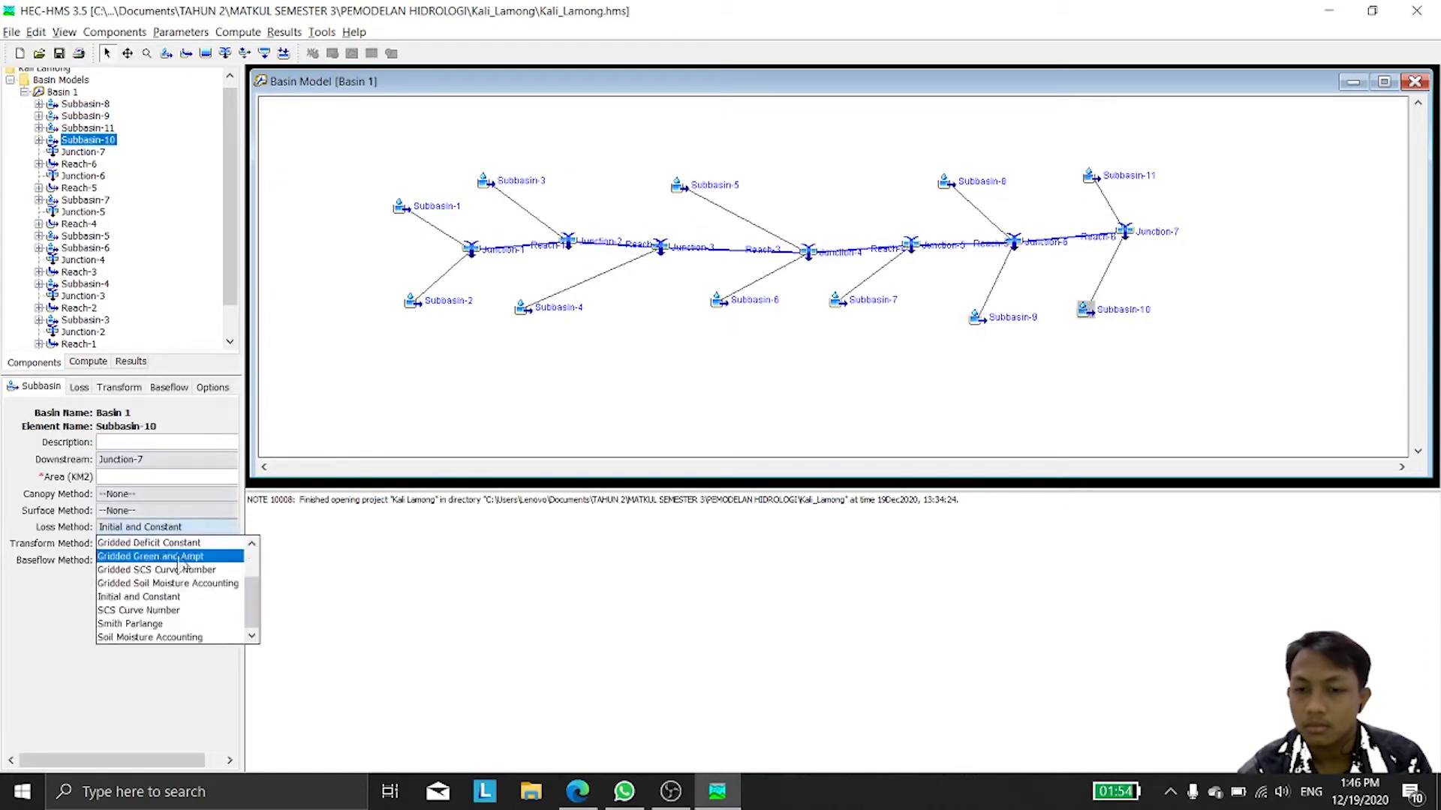
left_click(128, 629)
left_click(102, 614)
left_click(165, 561)
left_click(150, 572)
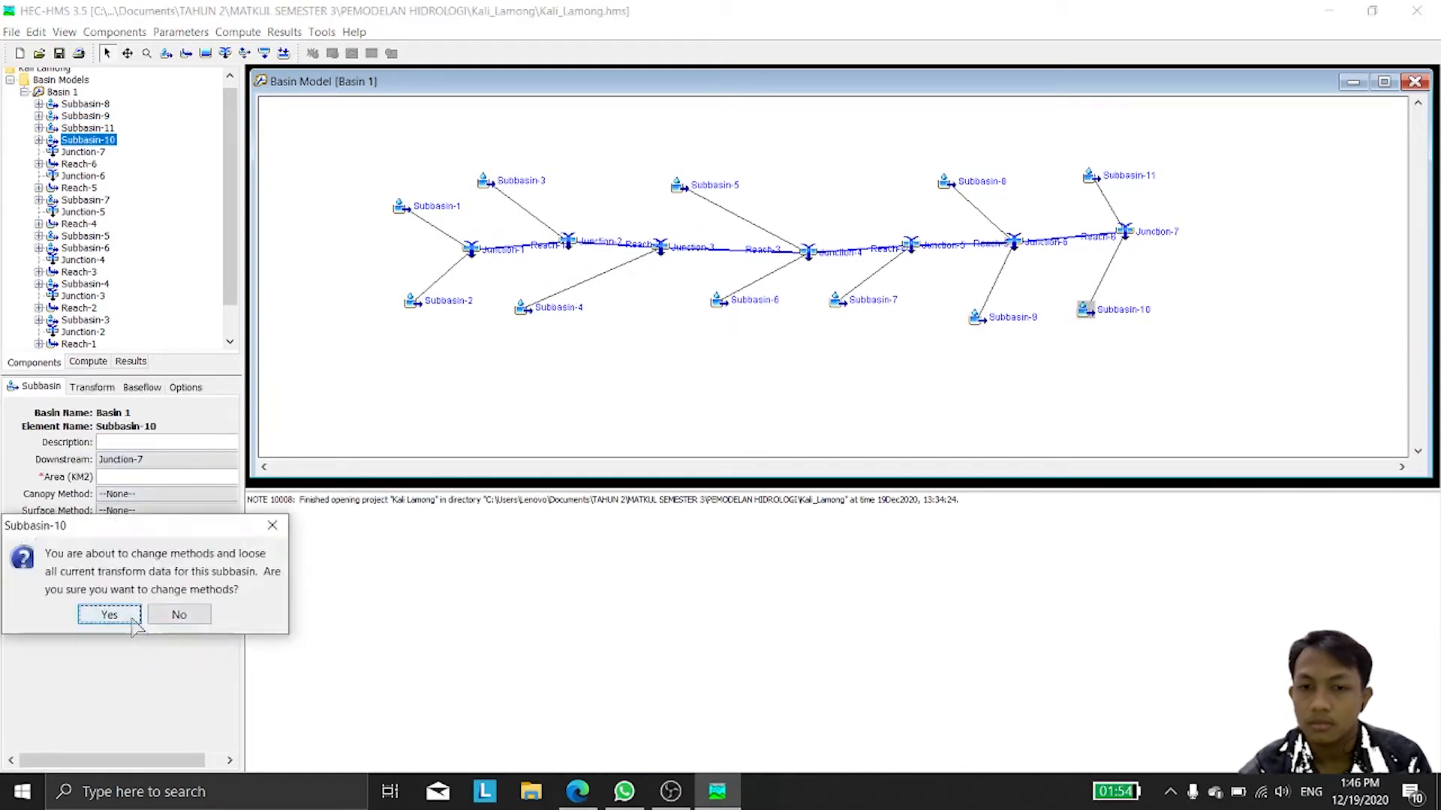
left_click(102, 615)
Step: Set Subbasin-10's area to 36.00 km² and its SCS transform lag time to 2949.00 minutes
left_click(204, 477)
type("45.32")
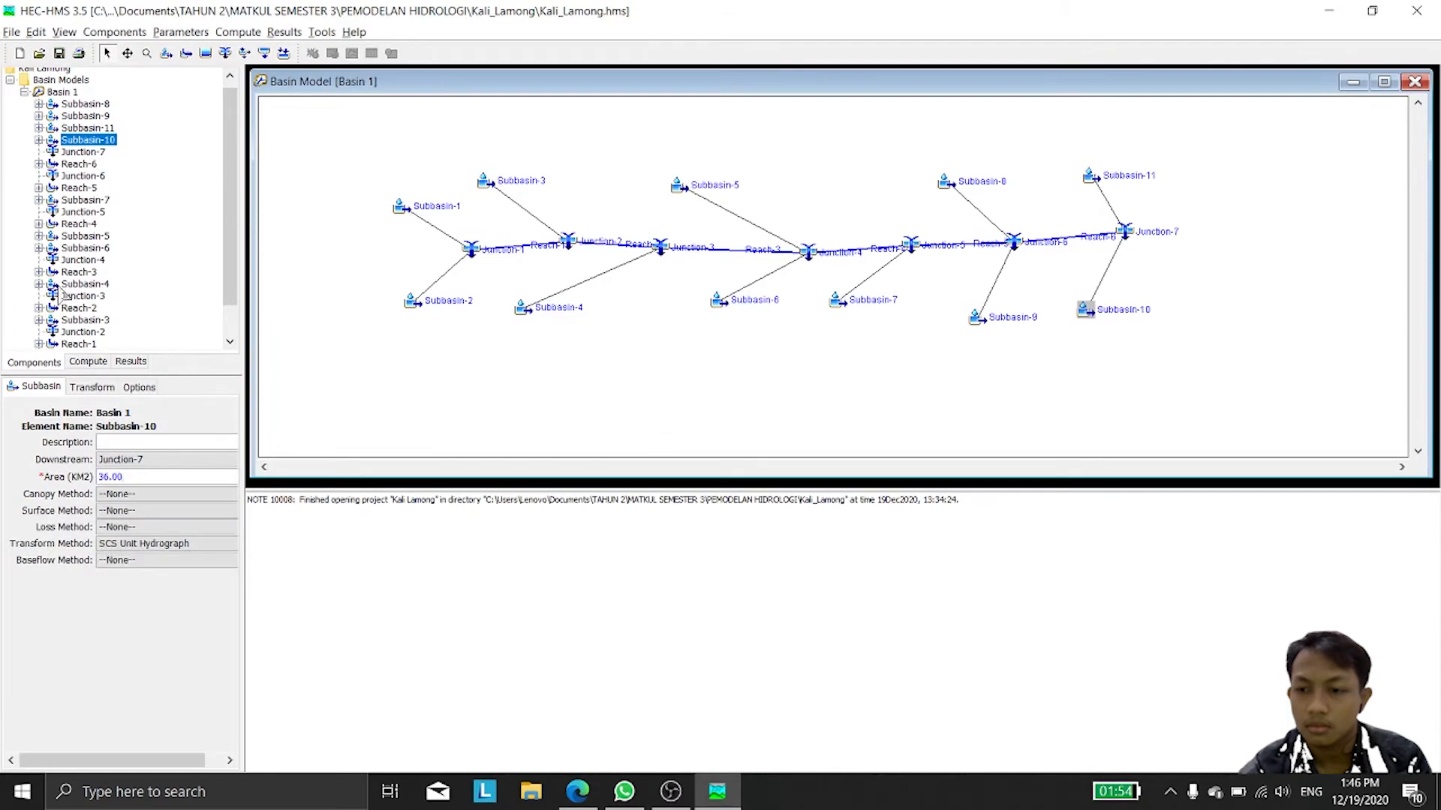
left_click(92, 386)
left_click(169, 460)
type("2949.00")
Step: Set Subbasin-11's loss method to None, transform method to SCS Unit Hydrograph and baseflow method to None
left_click(1088, 175)
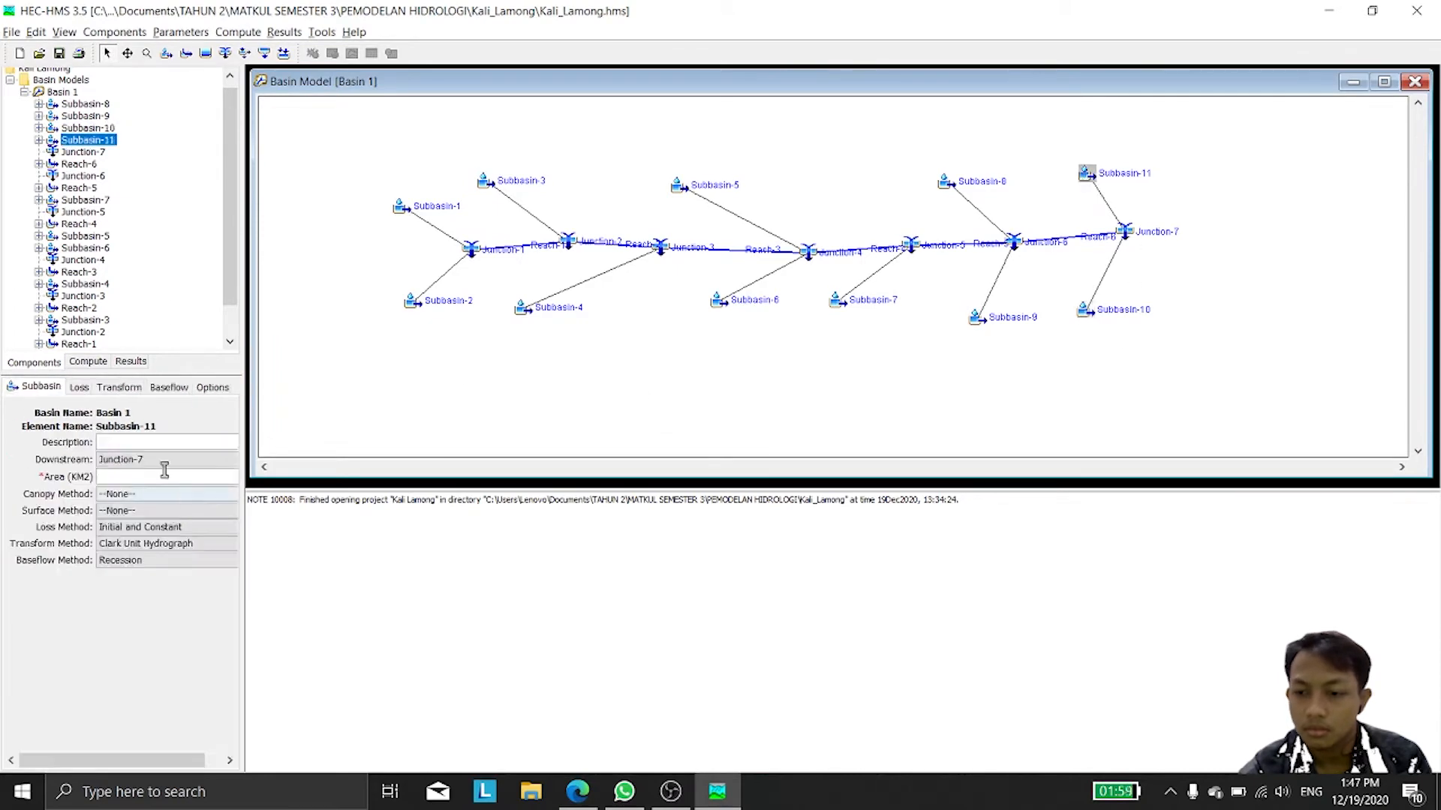
left_click(165, 543)
left_click(144, 573)
left_click(102, 614)
left_click(165, 543)
left_click(158, 613)
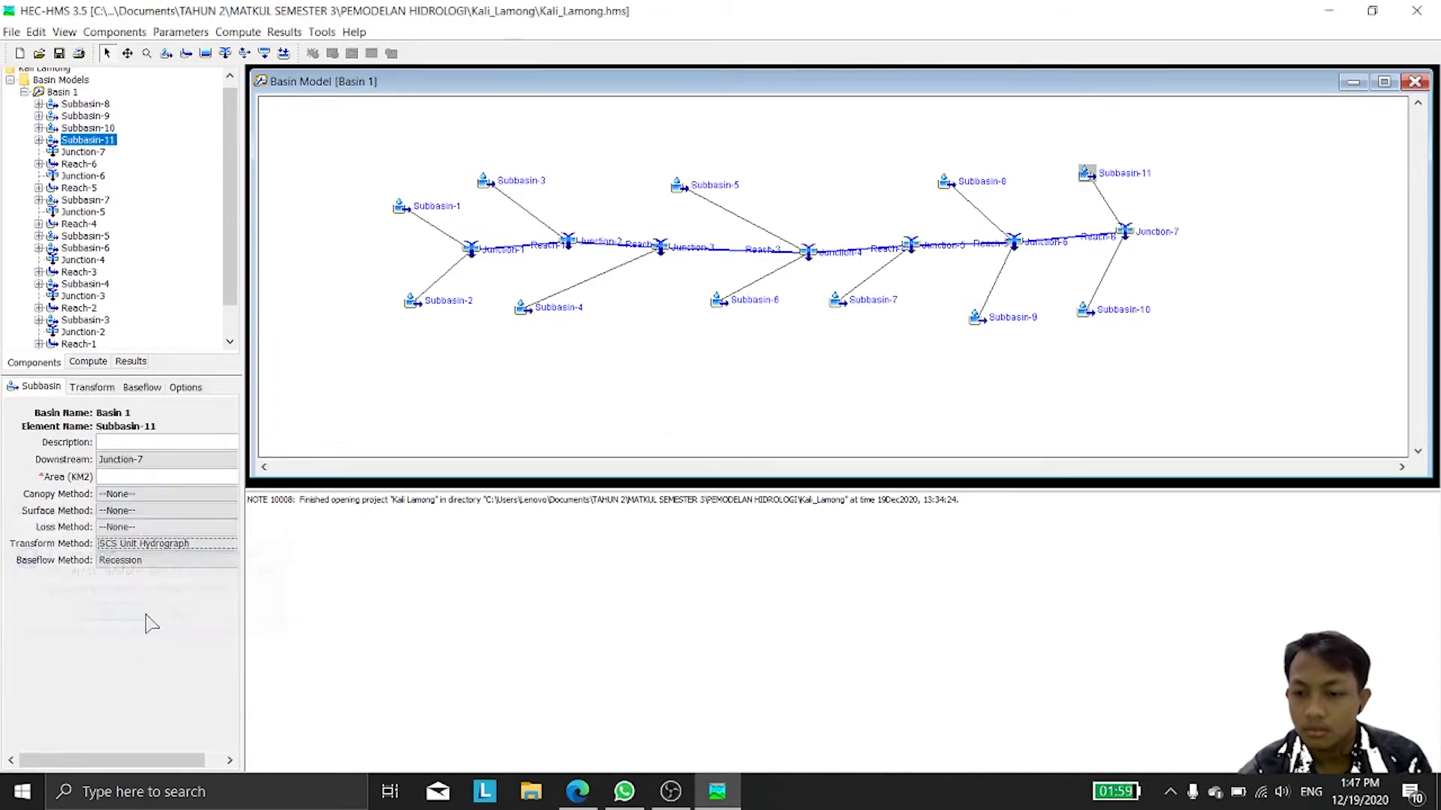
left_click(106, 615)
Step: Set Subbasin-11's area to 28.80 km² and its SCS transform lag time to 2858.40 minutes
type("28.80")
left_click(92, 387)
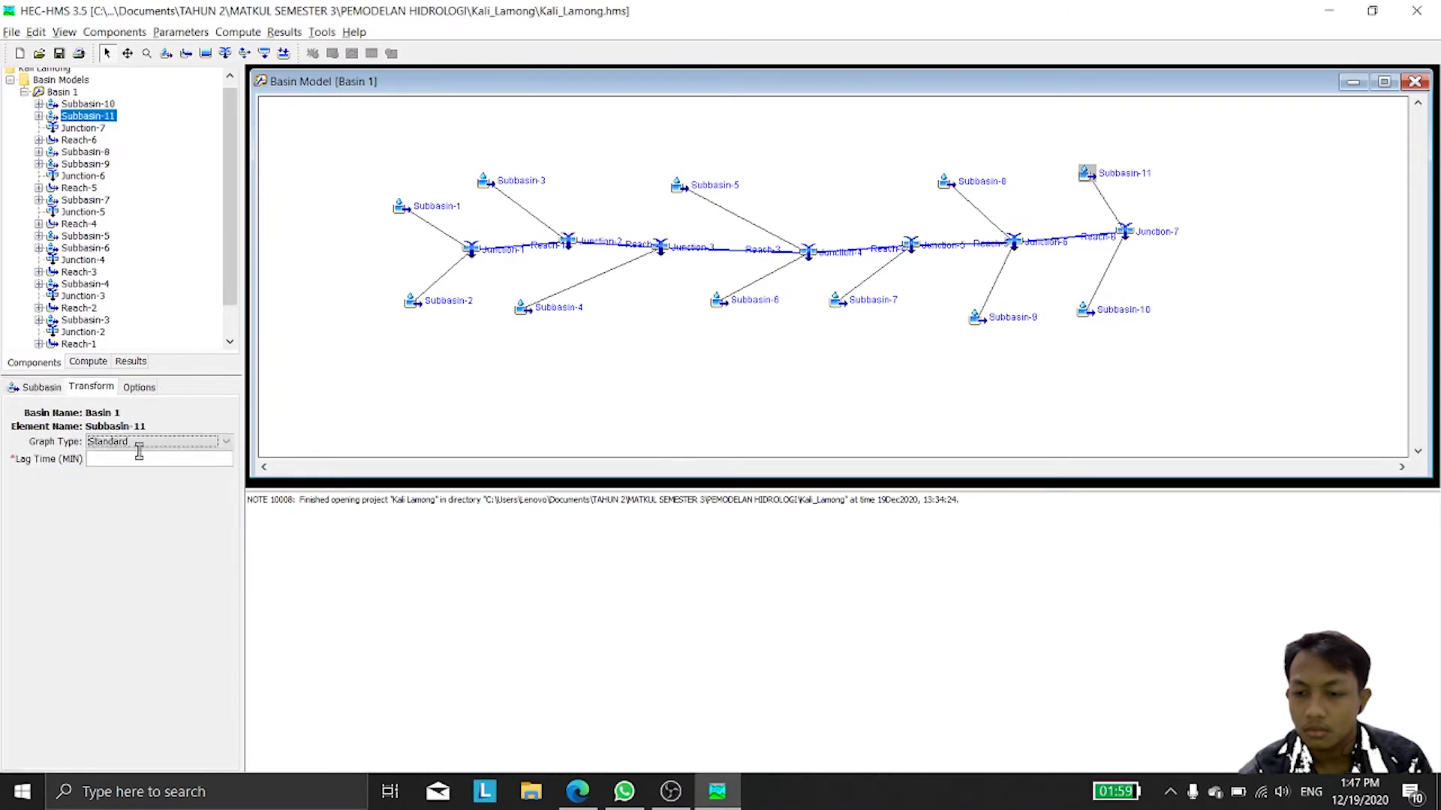
left_click(159, 458)
type("2858.40")
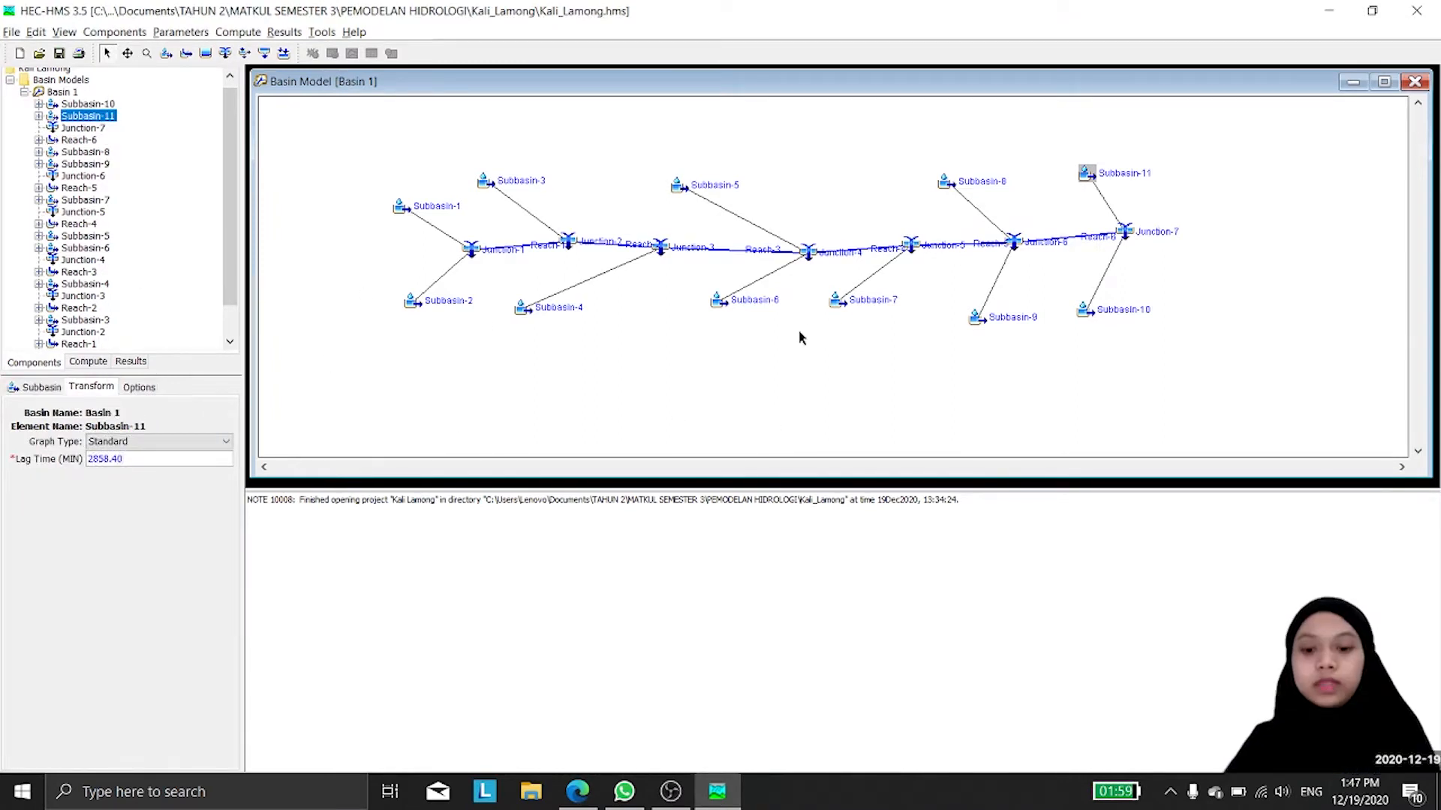
Step: Move Junction-1 slightly upward in the Basin 1 model map, closer in line with Junction-2
left_click(1088, 368)
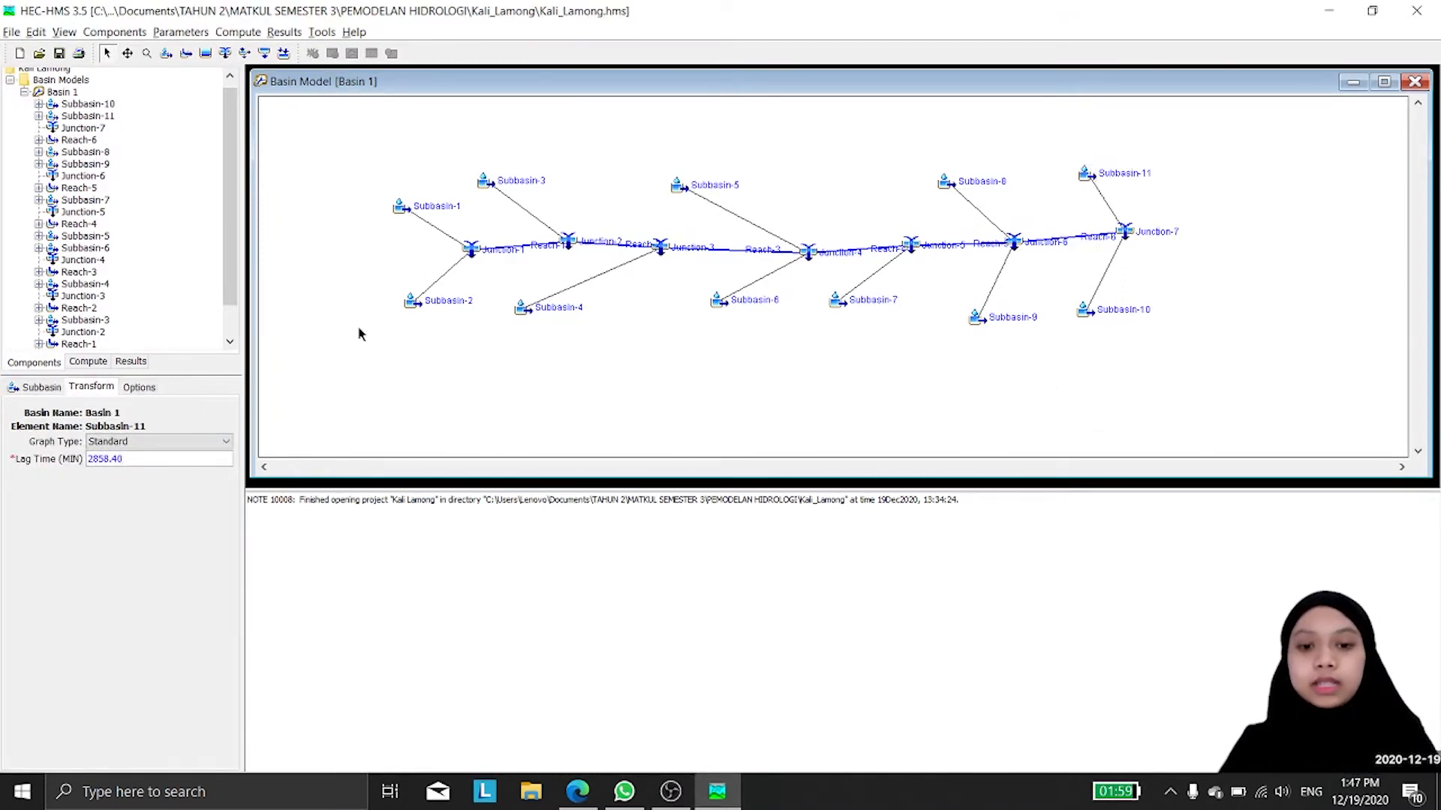
scroll(231, 240, "down", 1)
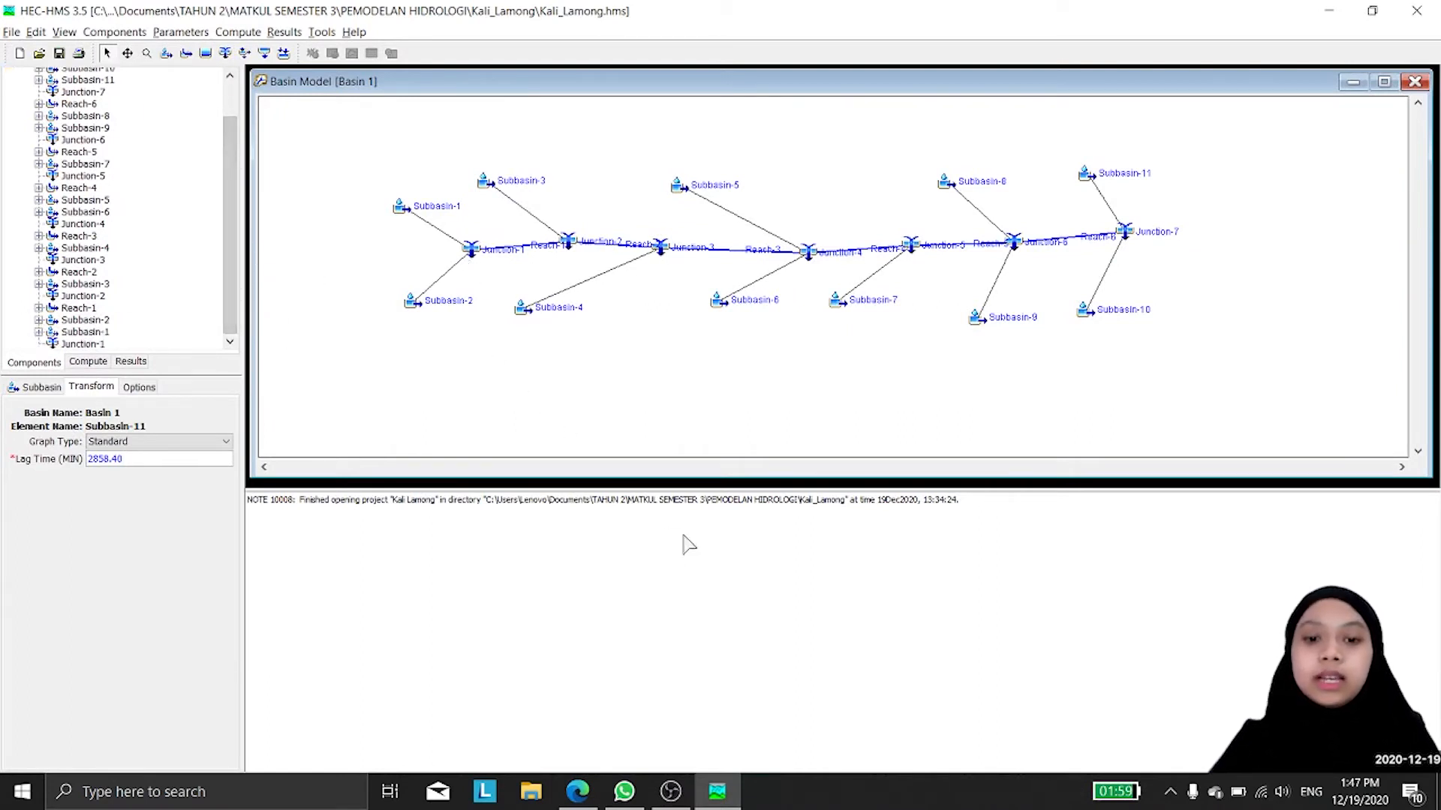
left_click_drag(471, 248, 466, 239)
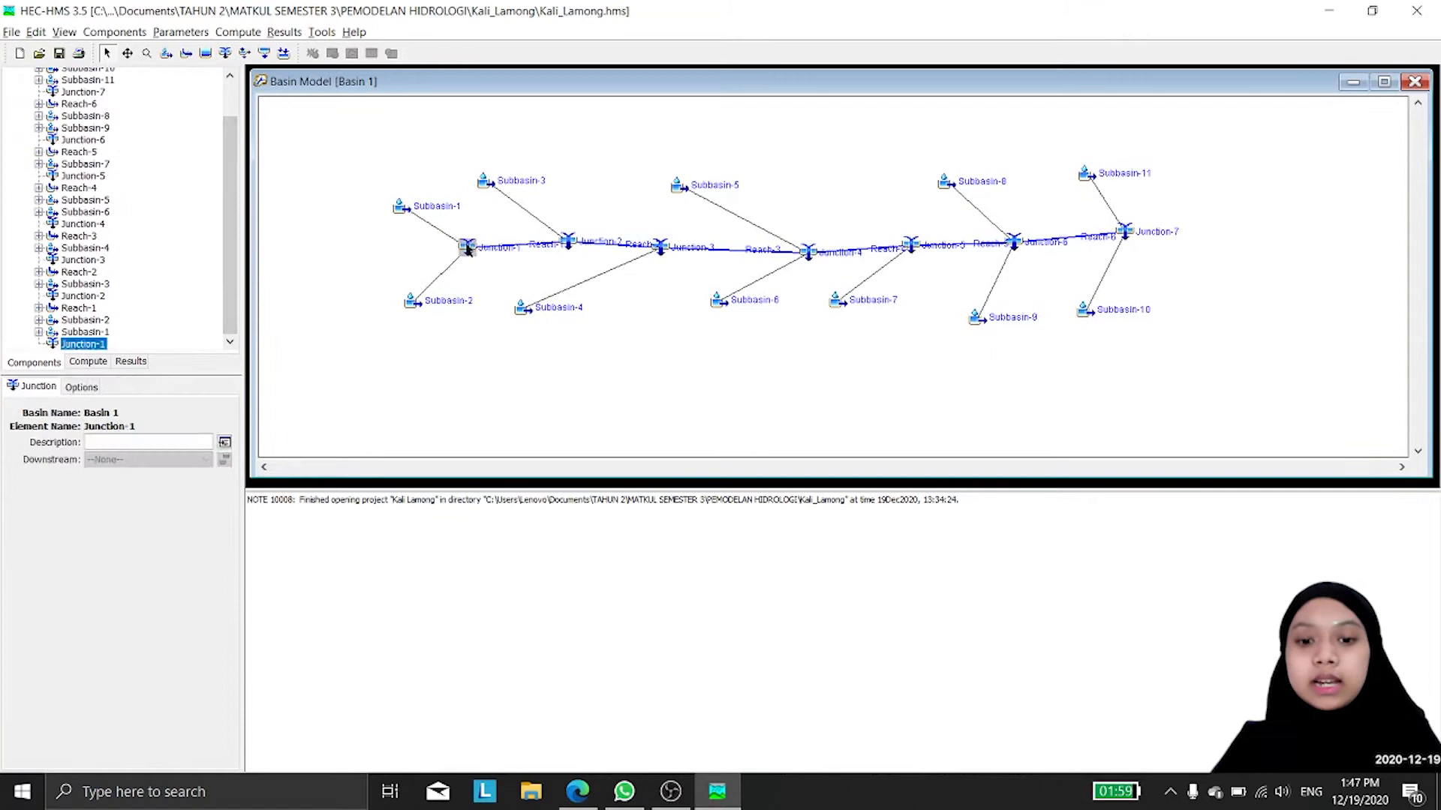
Step: Examine Reach-1's downstream connection, routing method, loss/gain method and lag routing settings
left_click(535, 250)
left_click(77, 387)
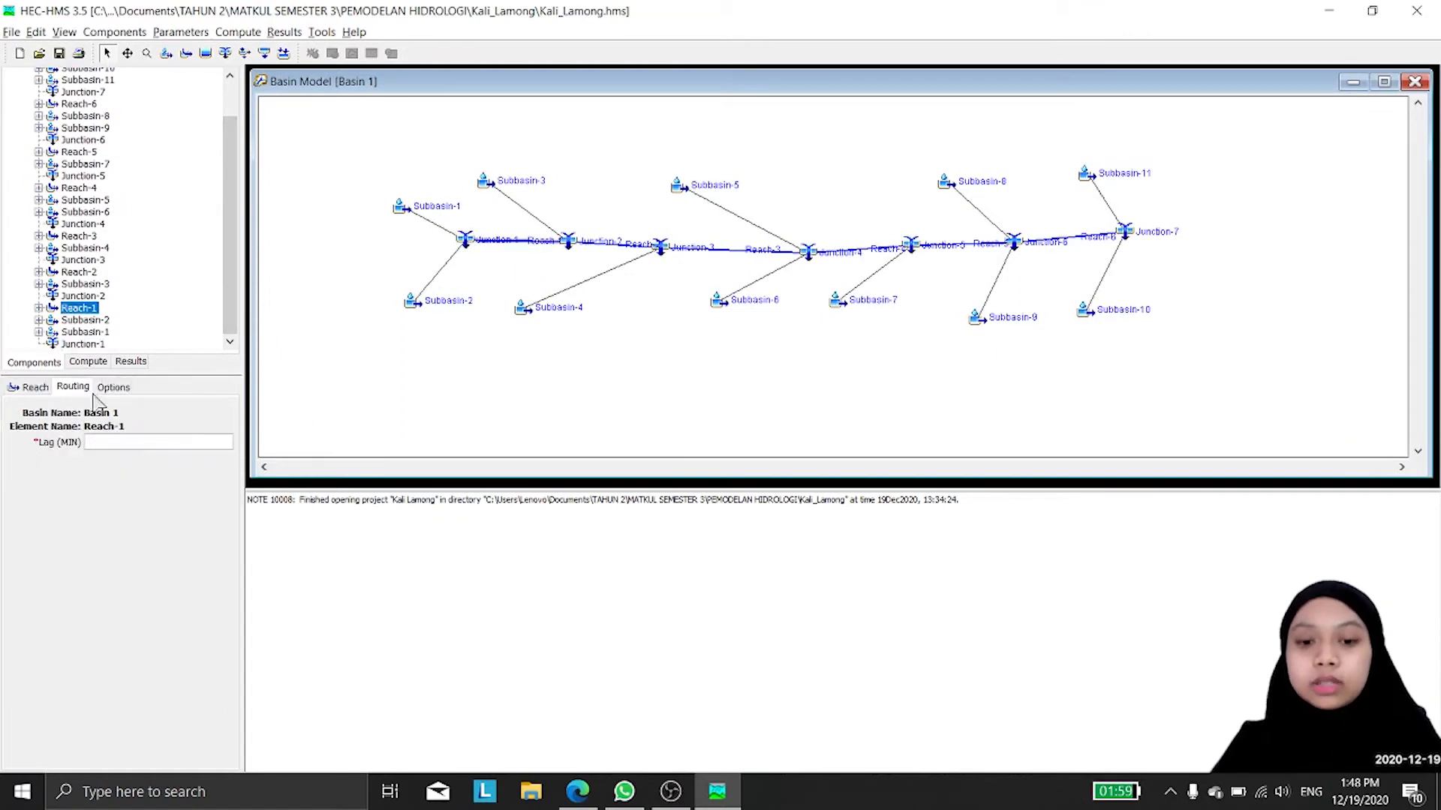
left_click(34, 387)
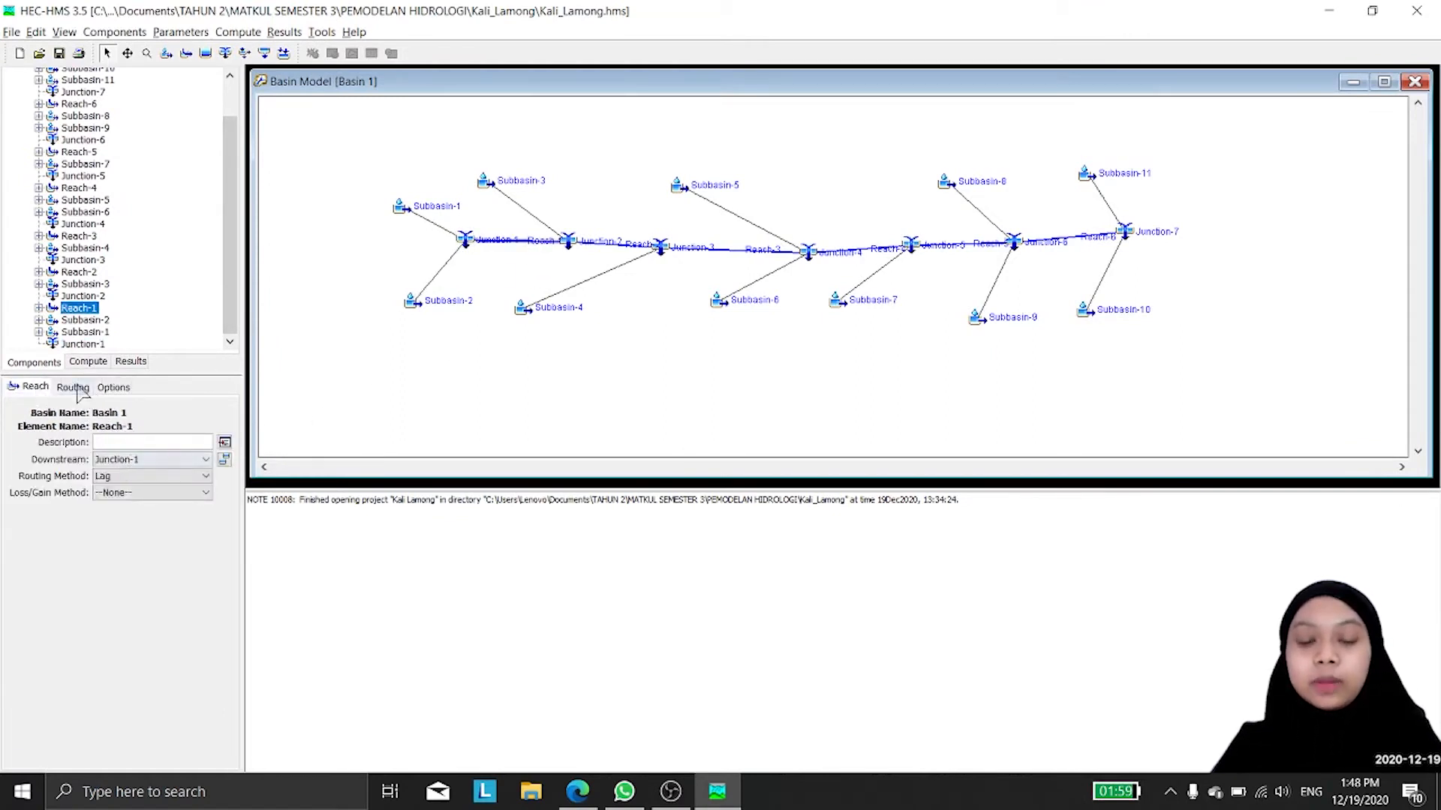
left_click(75, 388)
left_click(34, 387)
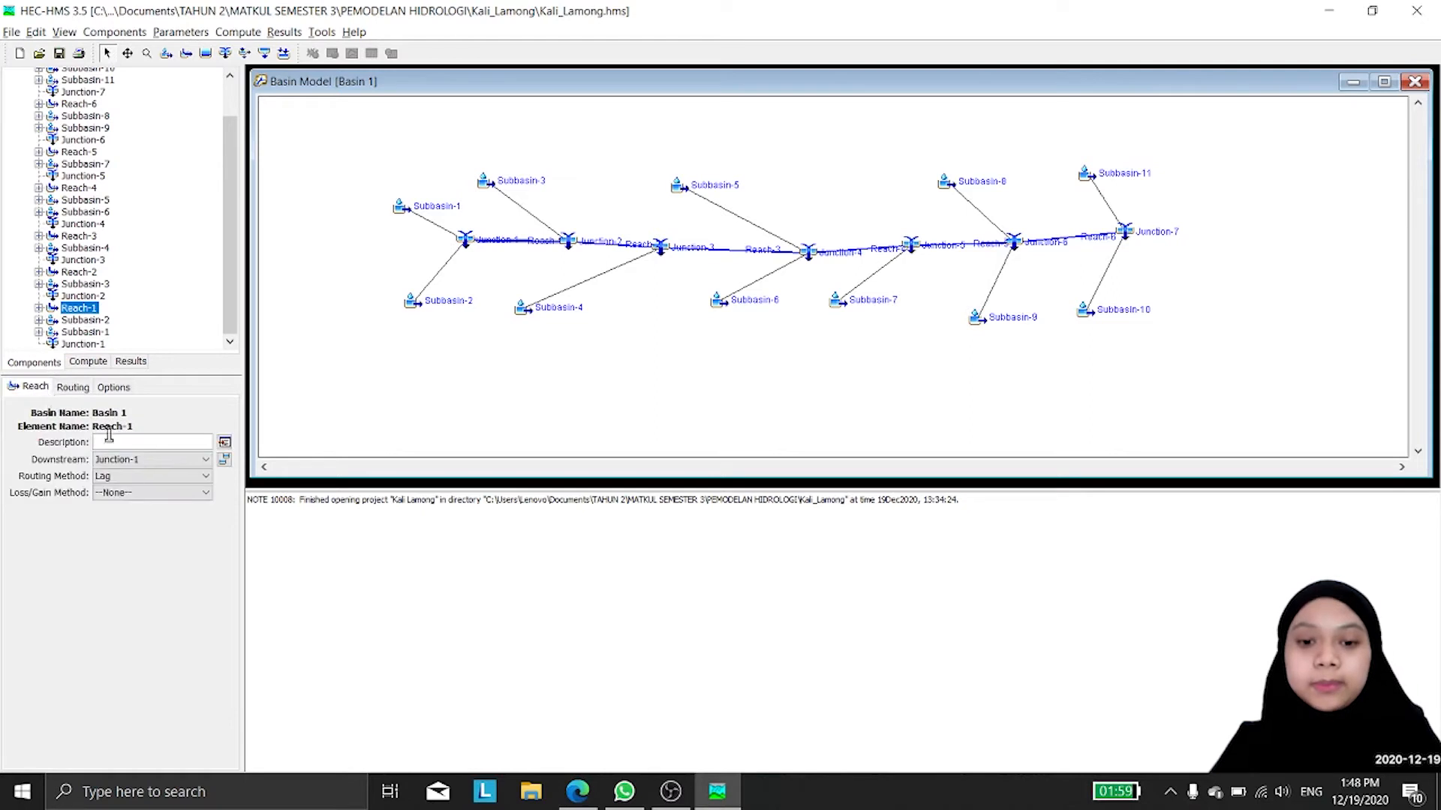
left_click(73, 387)
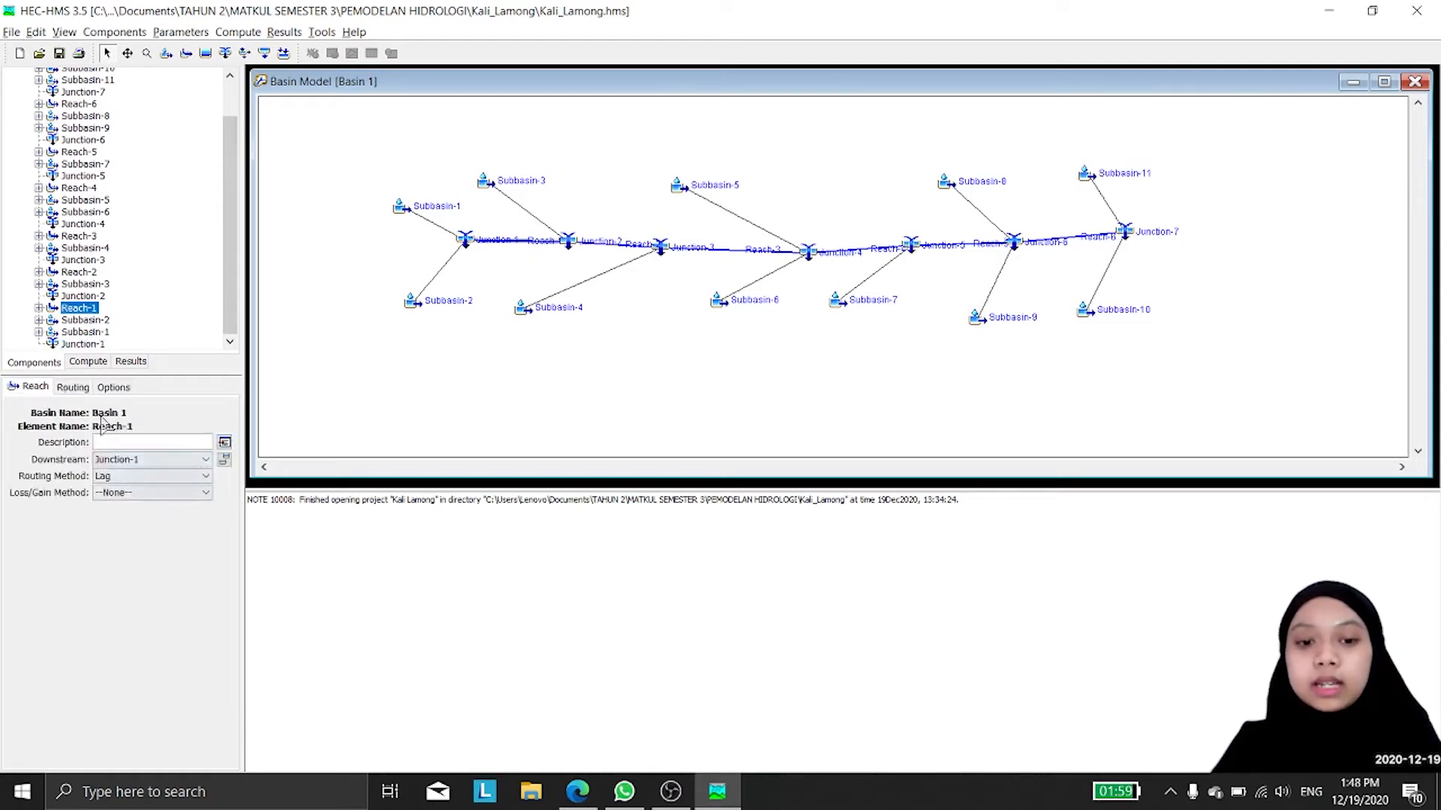
left_click(87, 388)
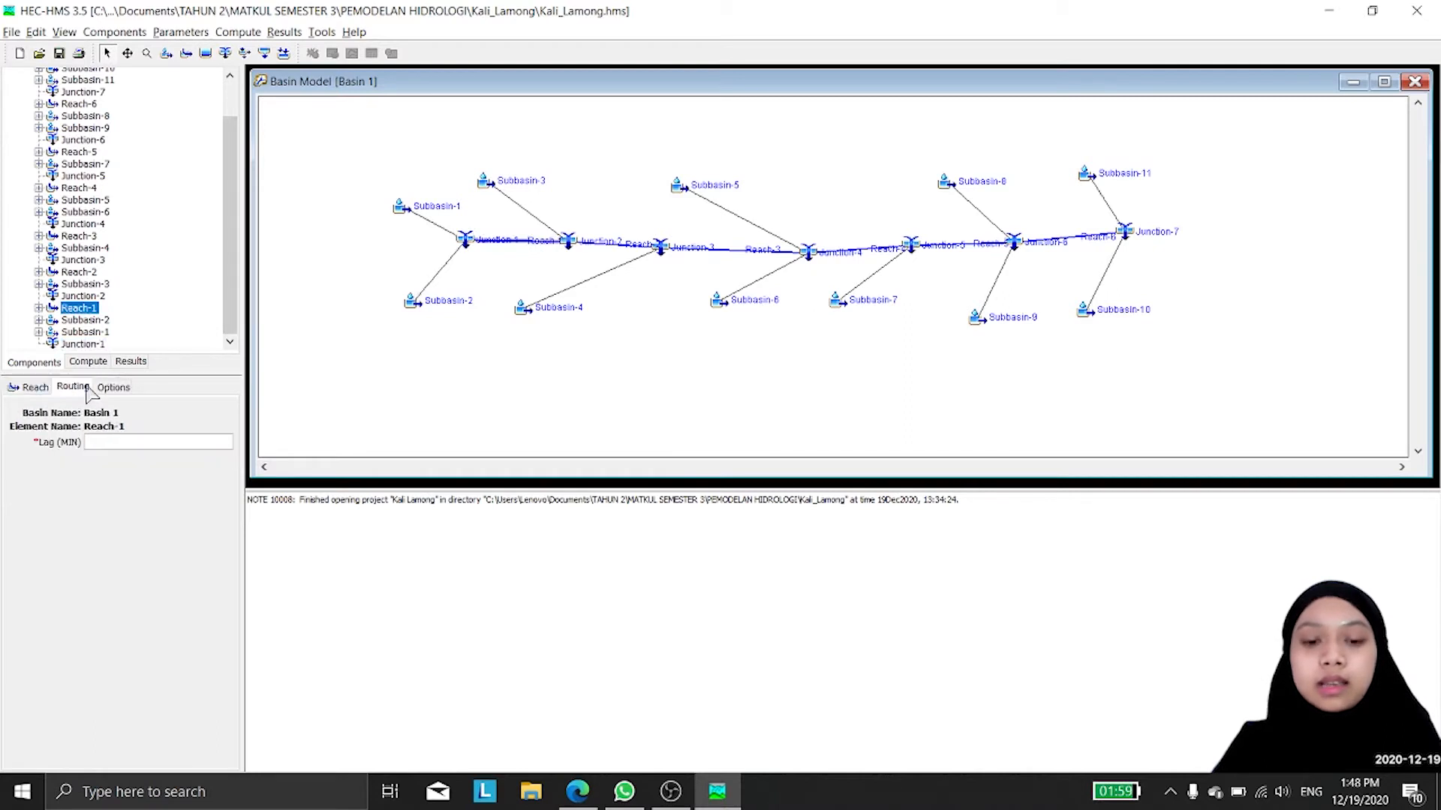
left_click(37, 388)
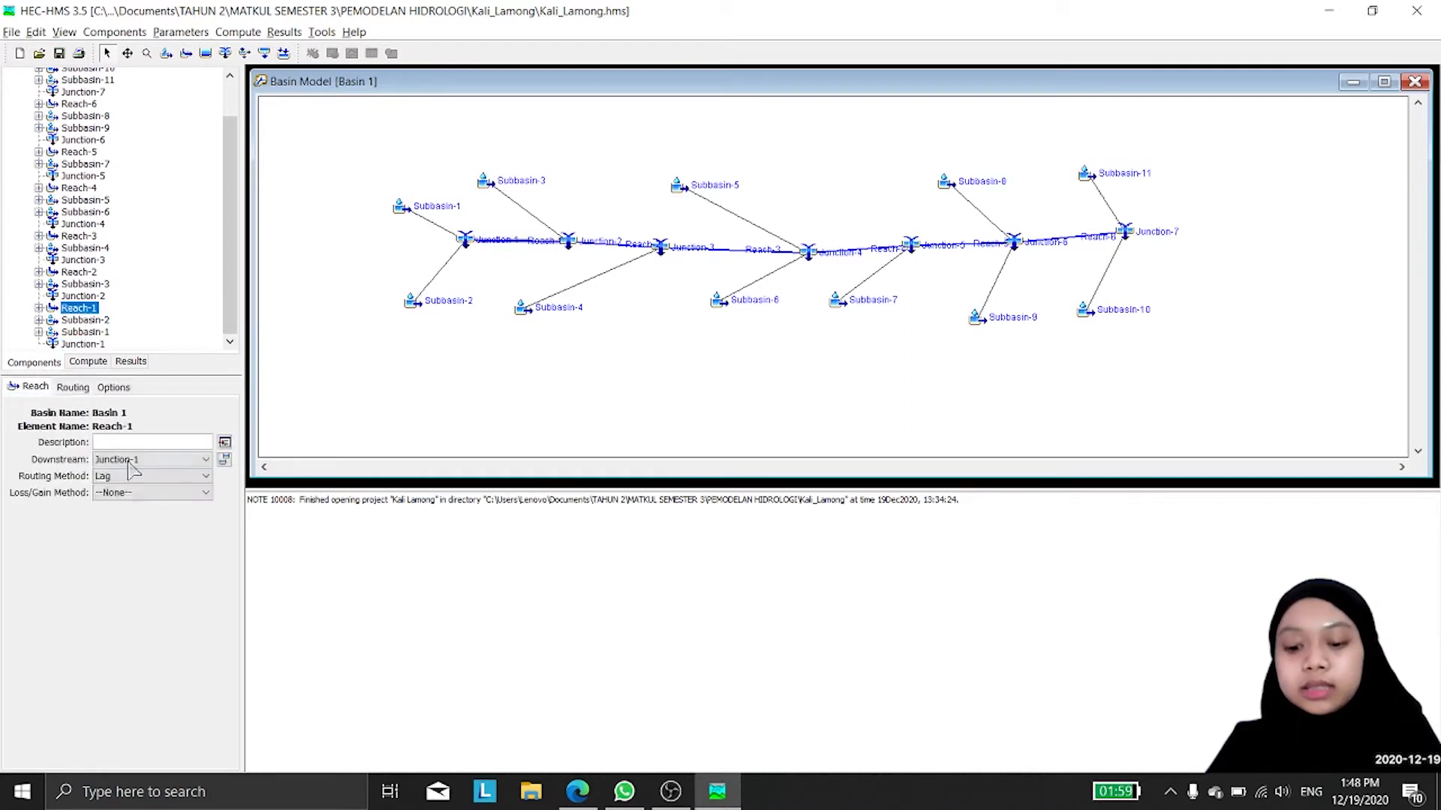
left_click(78, 388)
left_click(48, 388)
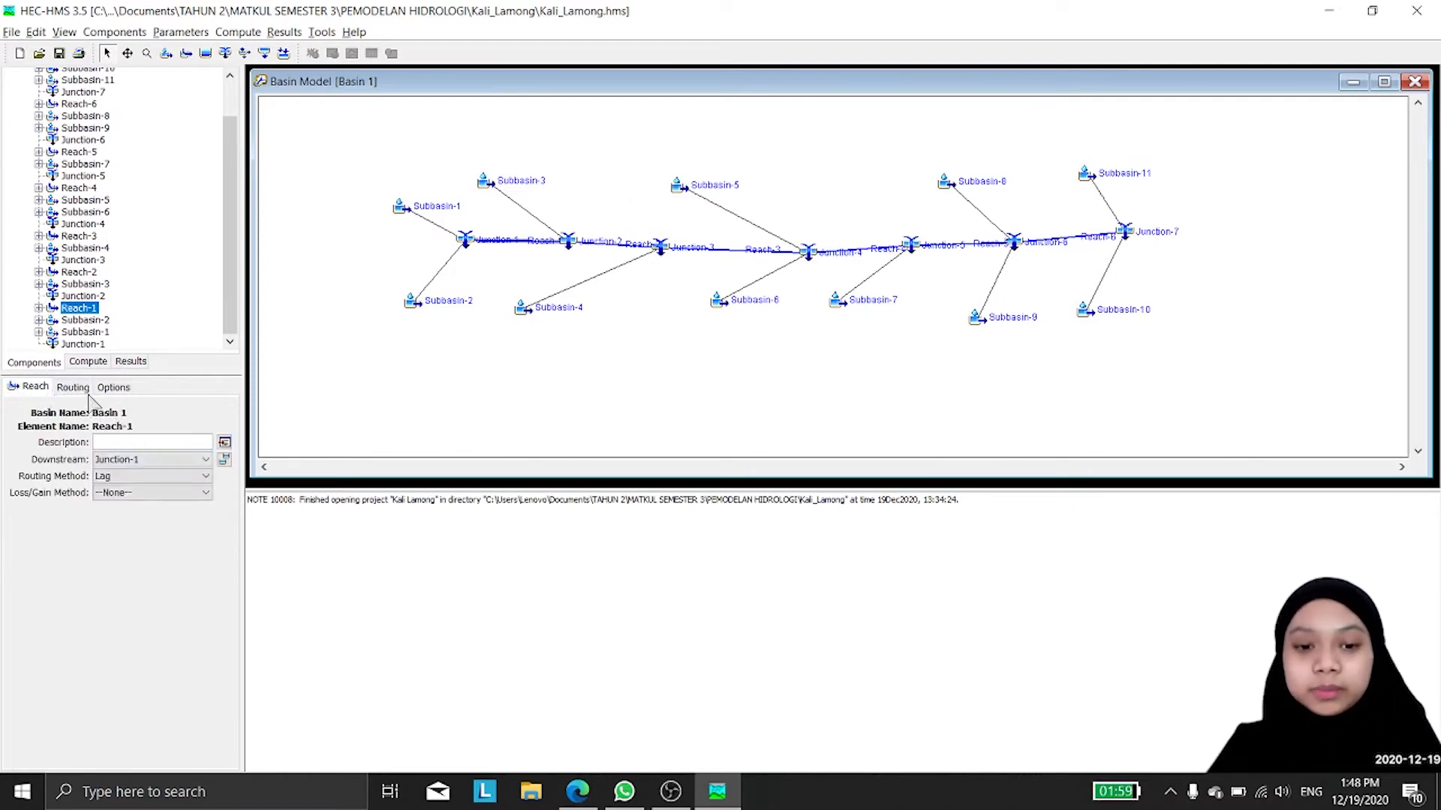
Step: Set Reach-1's routing lag to 1233.60 minutes and open Reach-2's settings
left_click(74, 388)
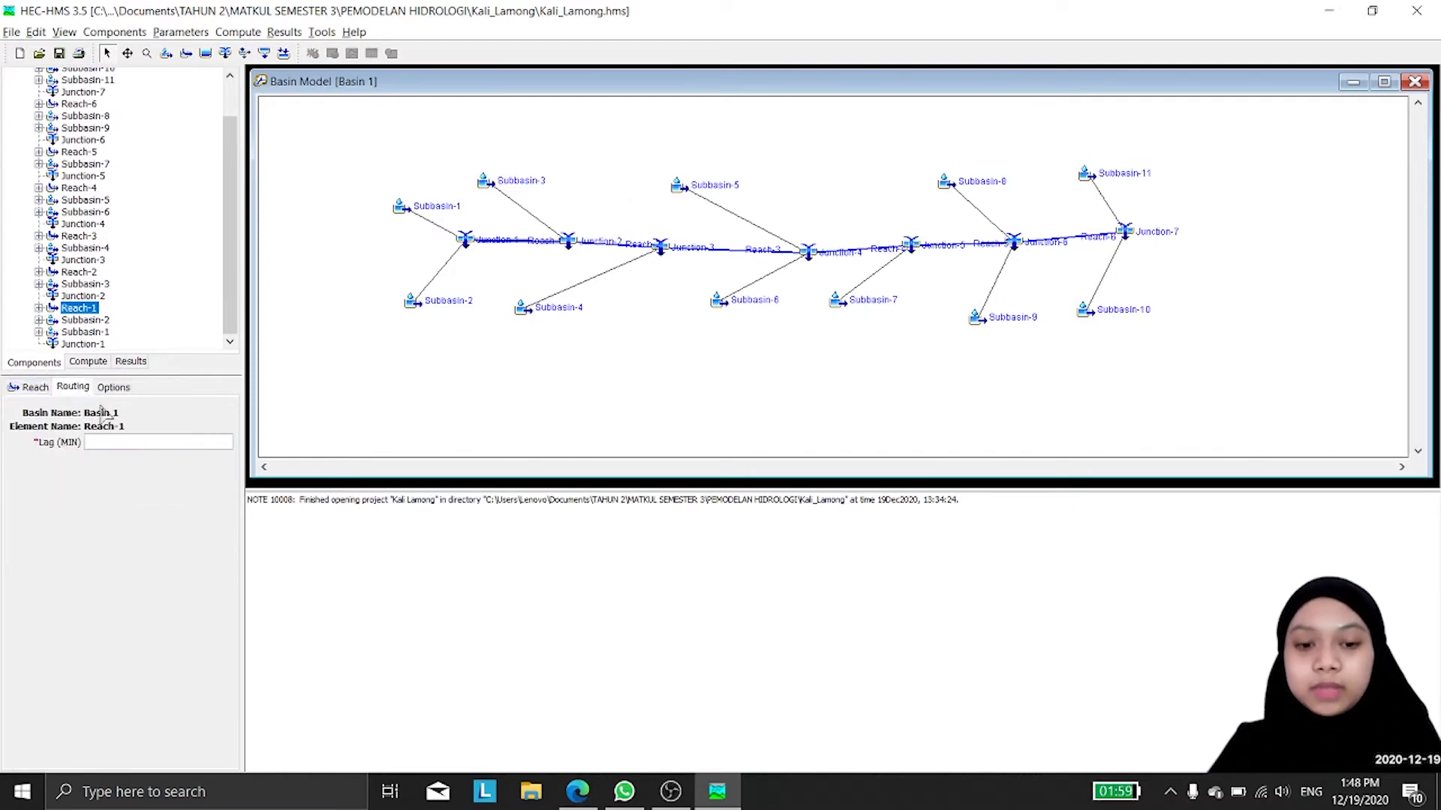
left_click(206, 443)
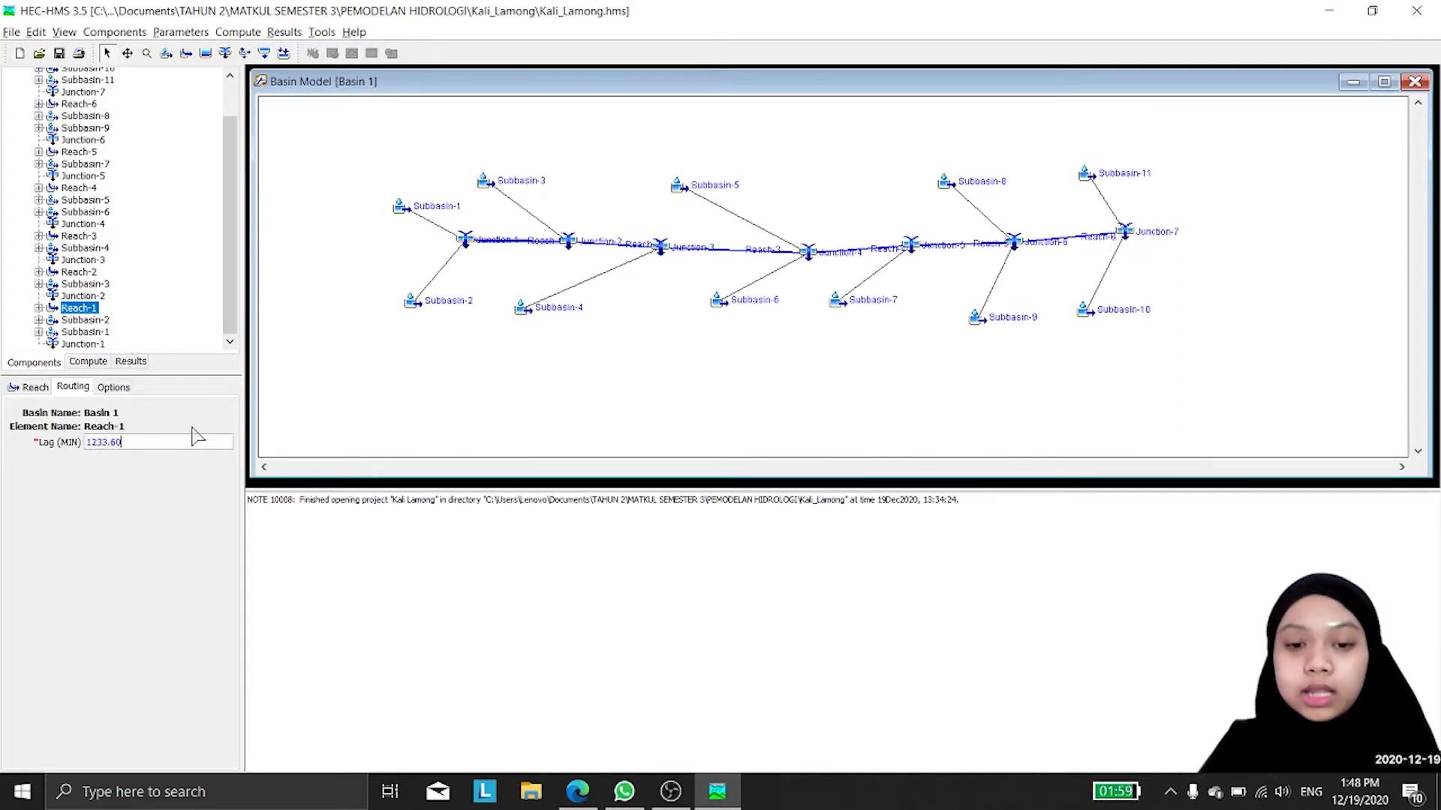
left_click(601, 258)
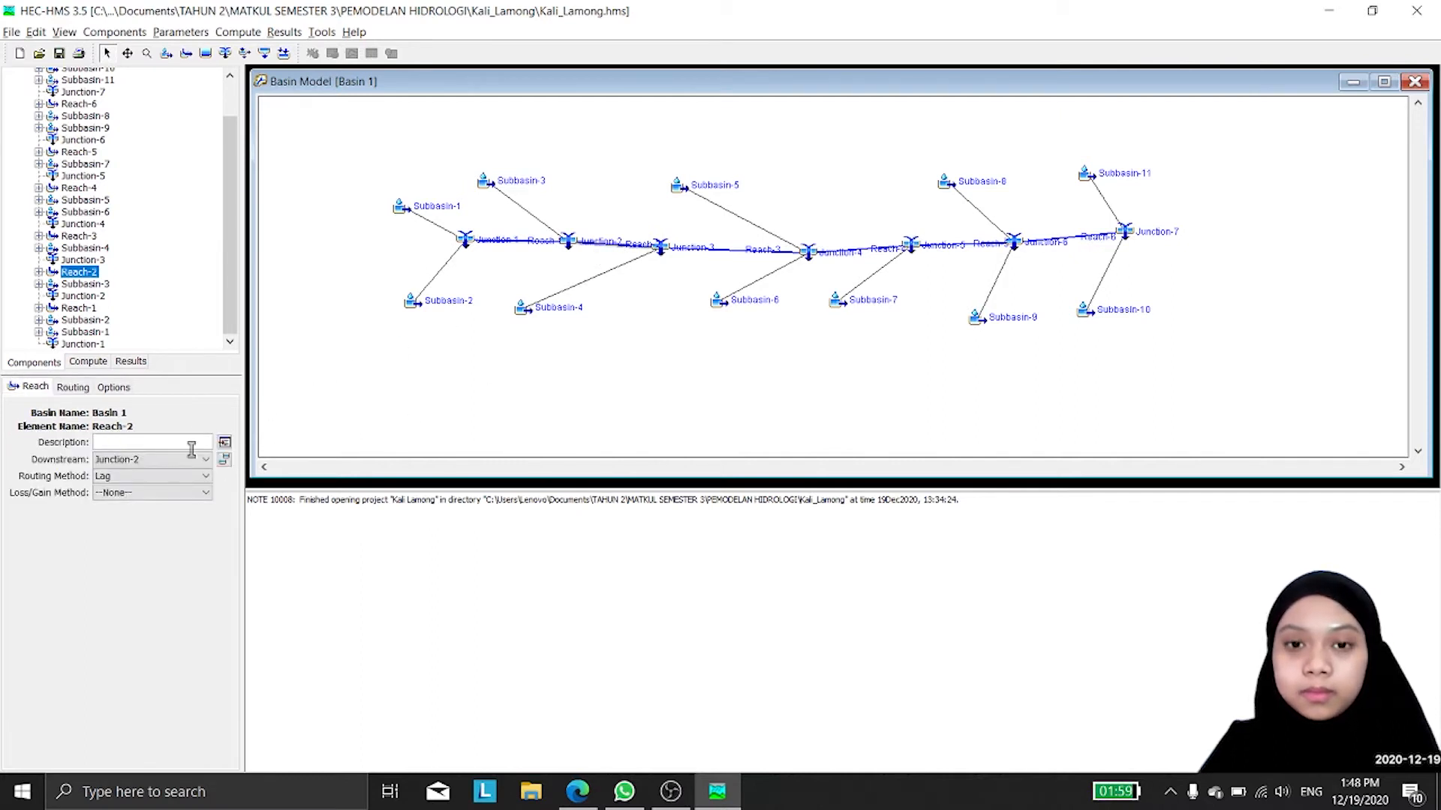
Step: Enter Reach-2's routing lag in minutes and set Reach-3's routing lag to 1785.00 minutes
left_click(73, 387)
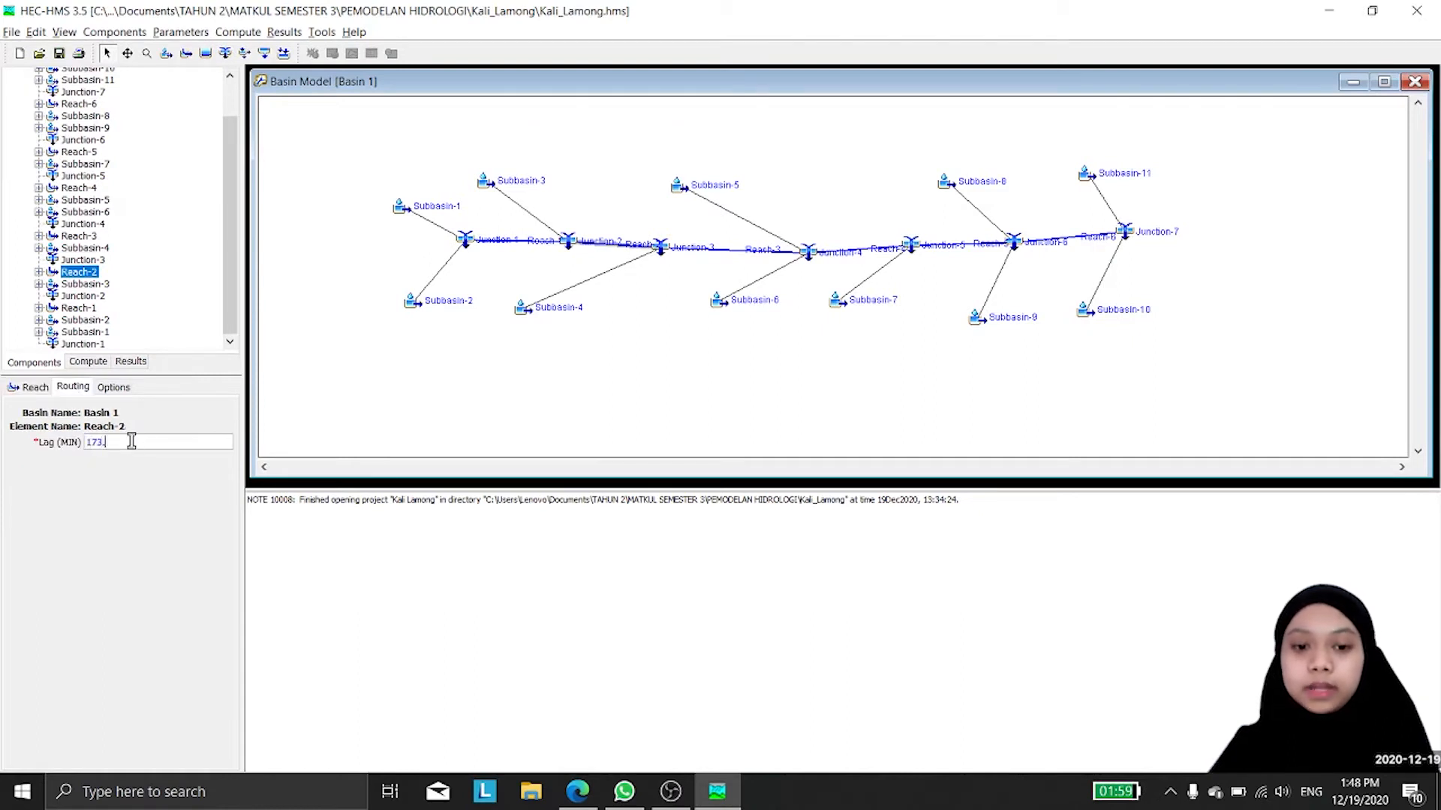
left_click(725, 257)
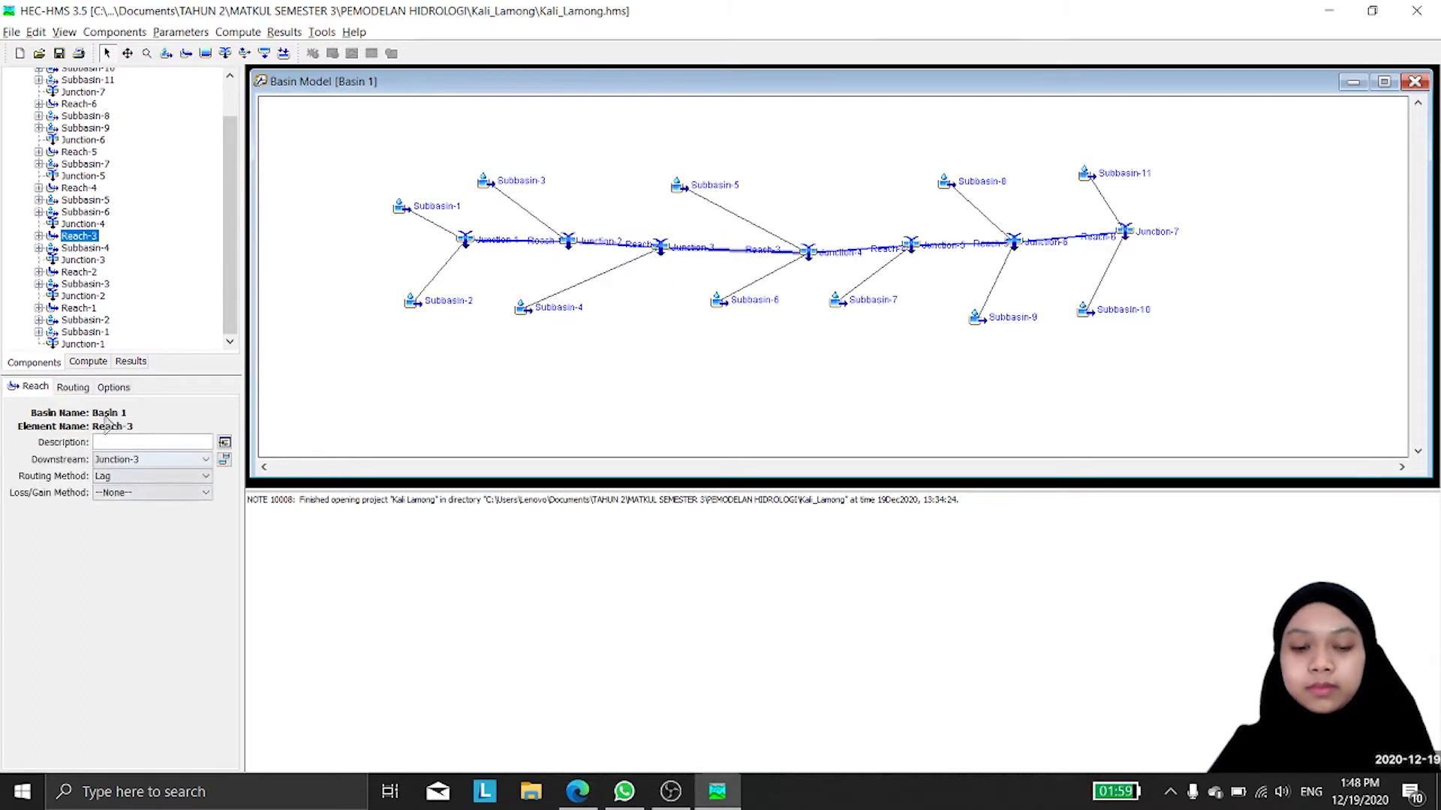
left_click(86, 388)
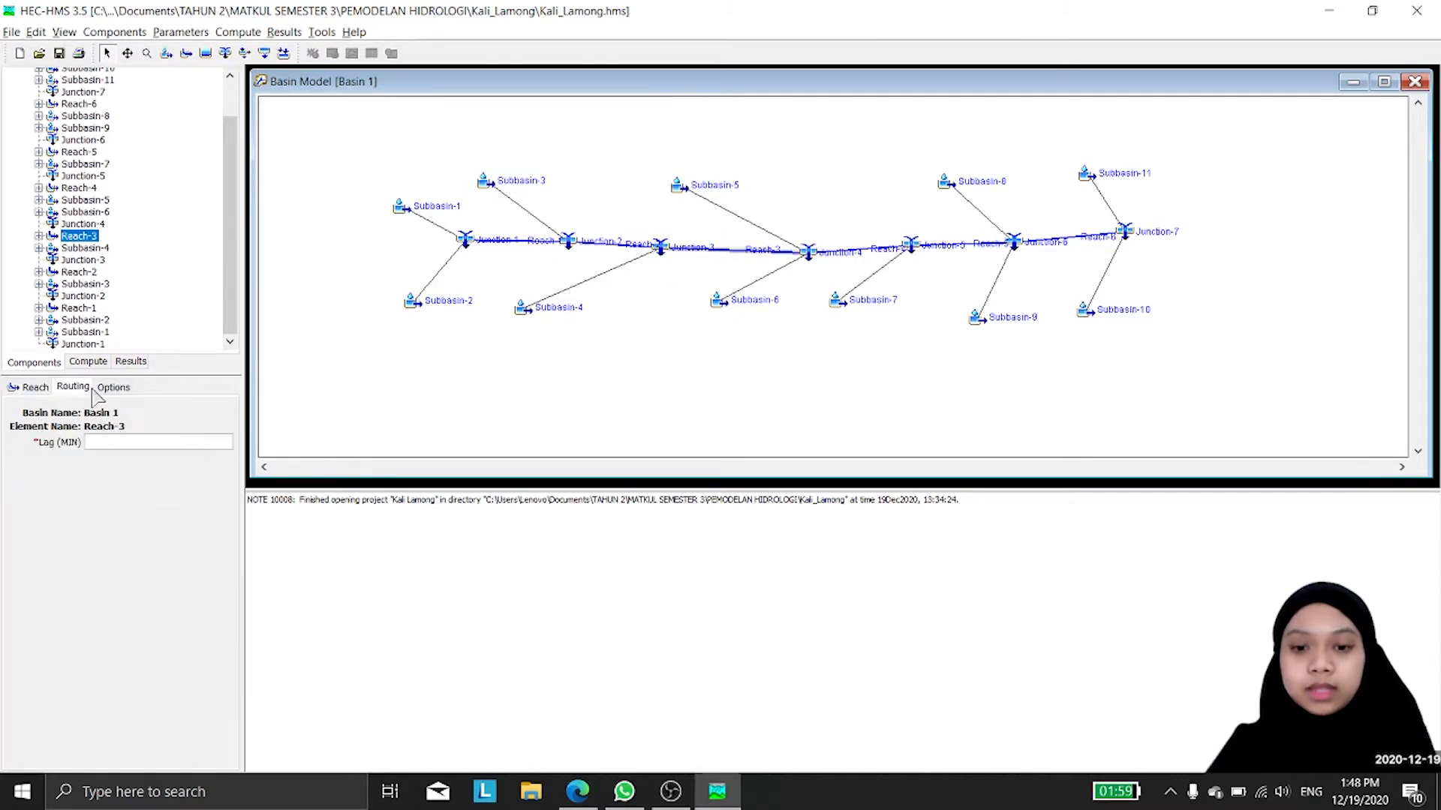
left_click(126, 442)
type("1785.00")
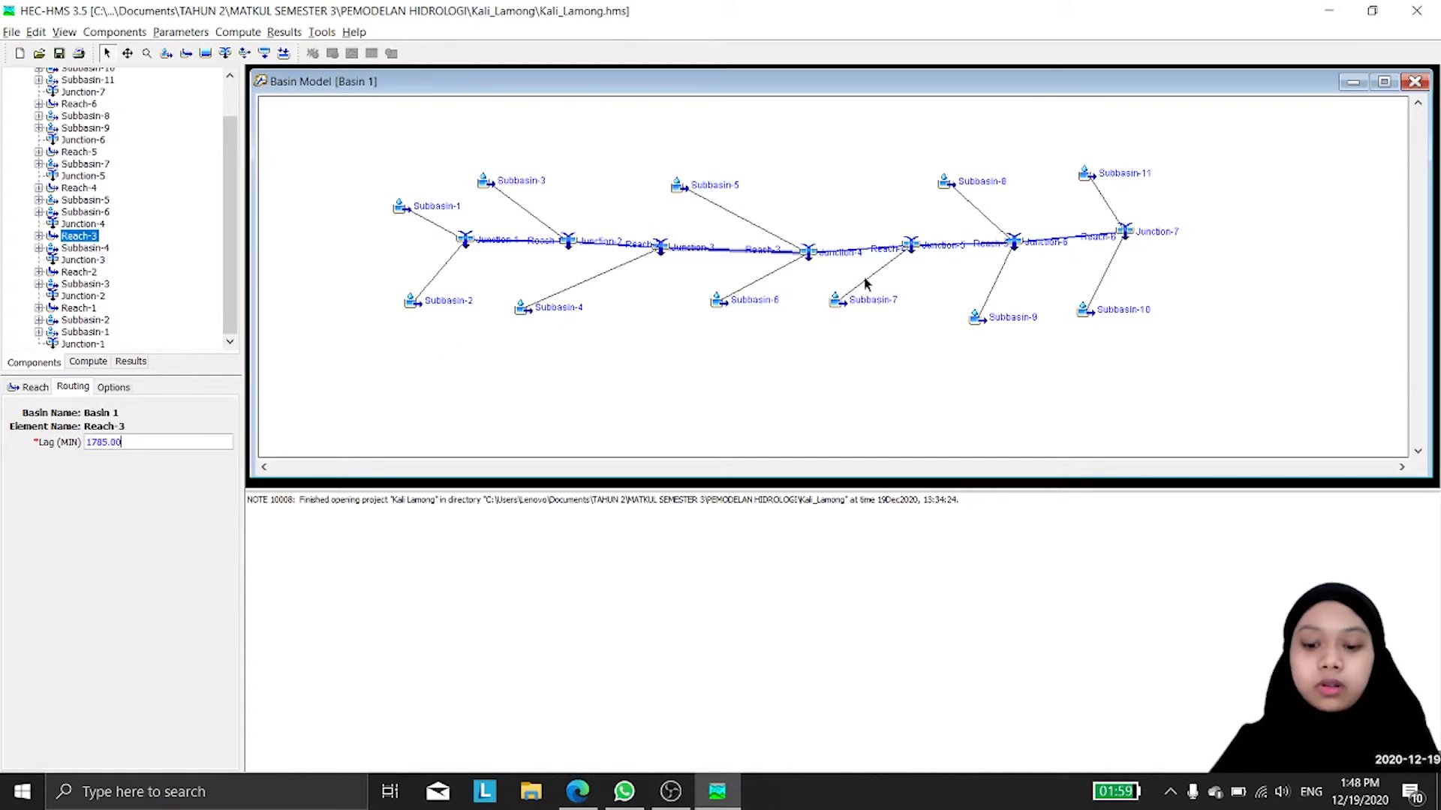
Step: Set the routing lag of Reach-4 to 1316.40 minutes
left_click(876, 254)
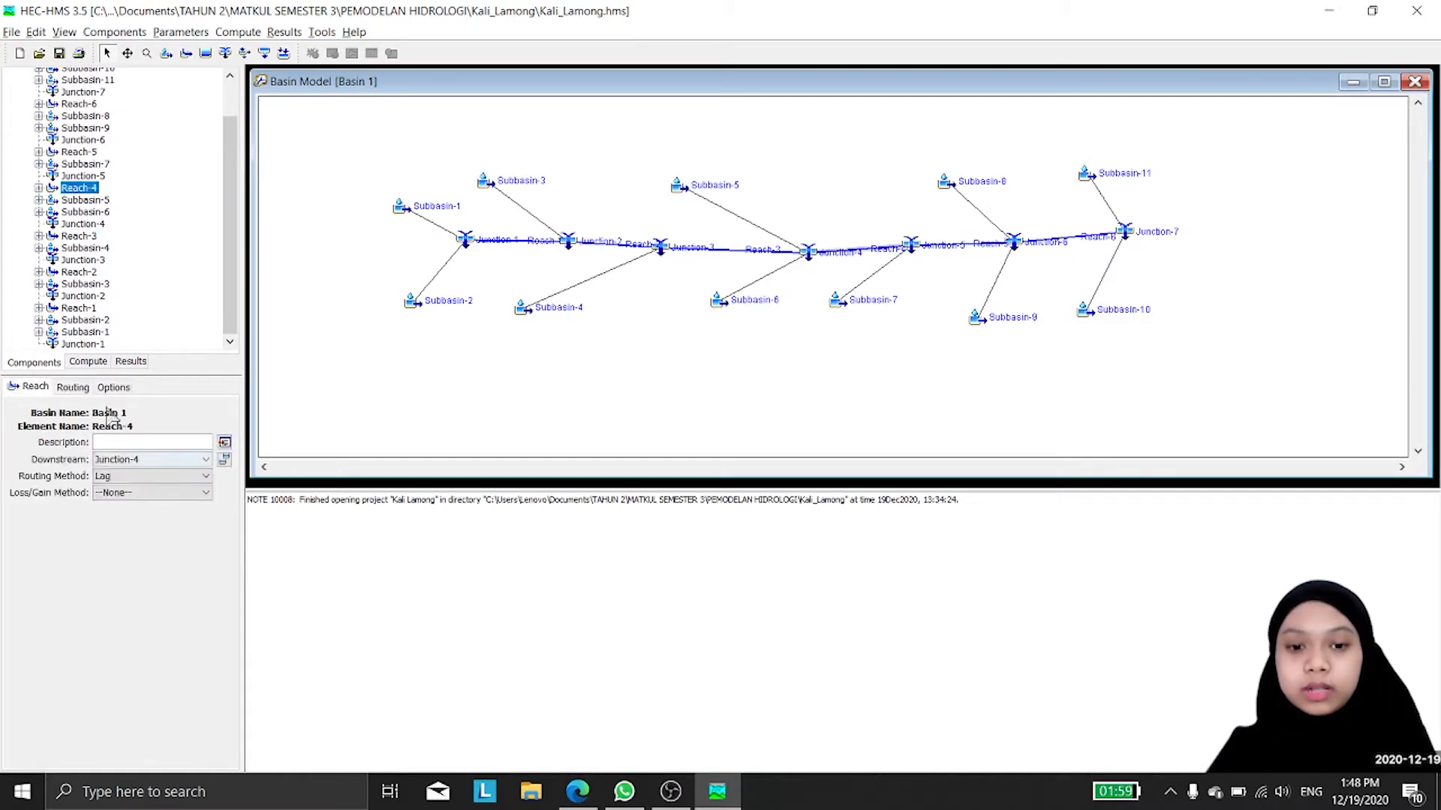
left_click(79, 389)
type("131")
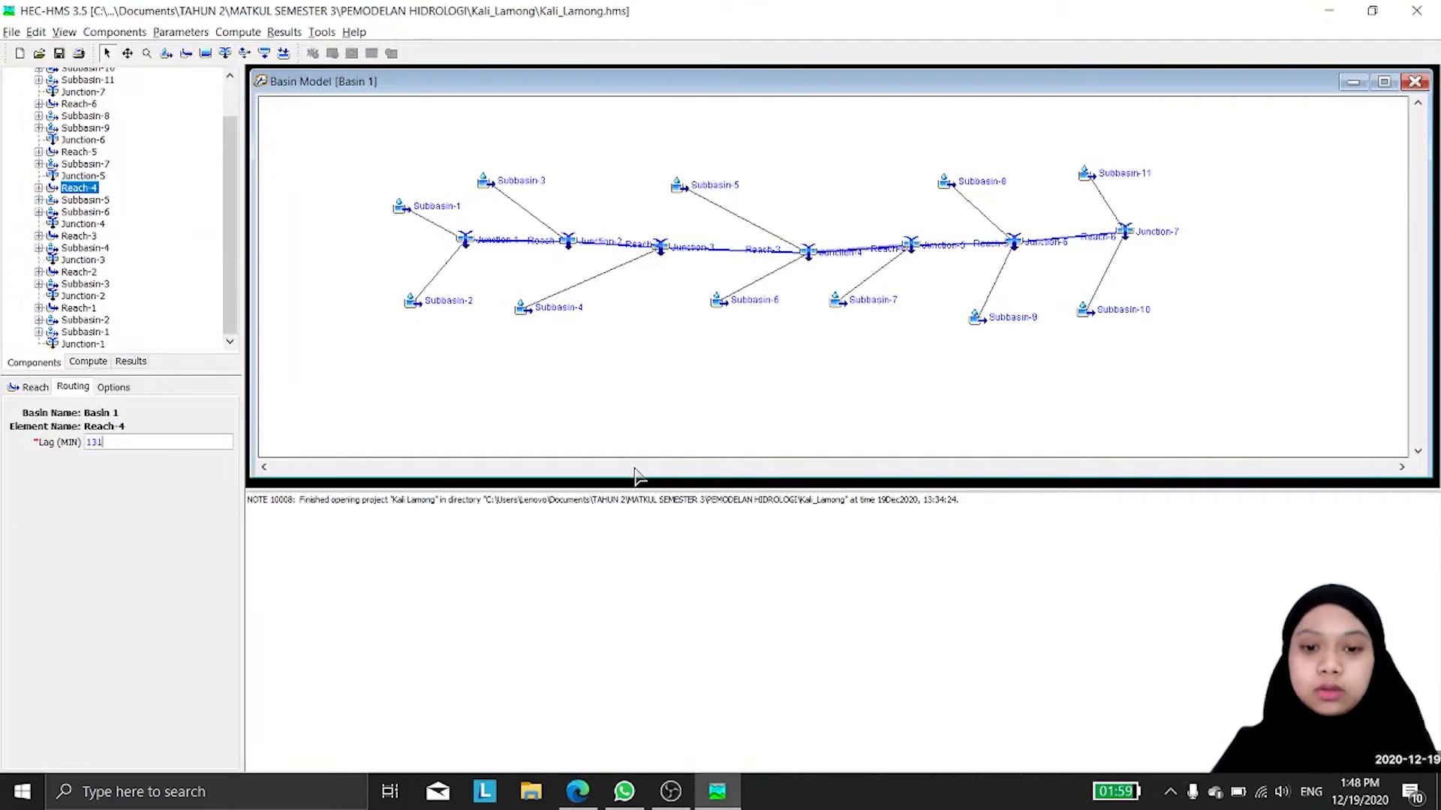
type("6.4")
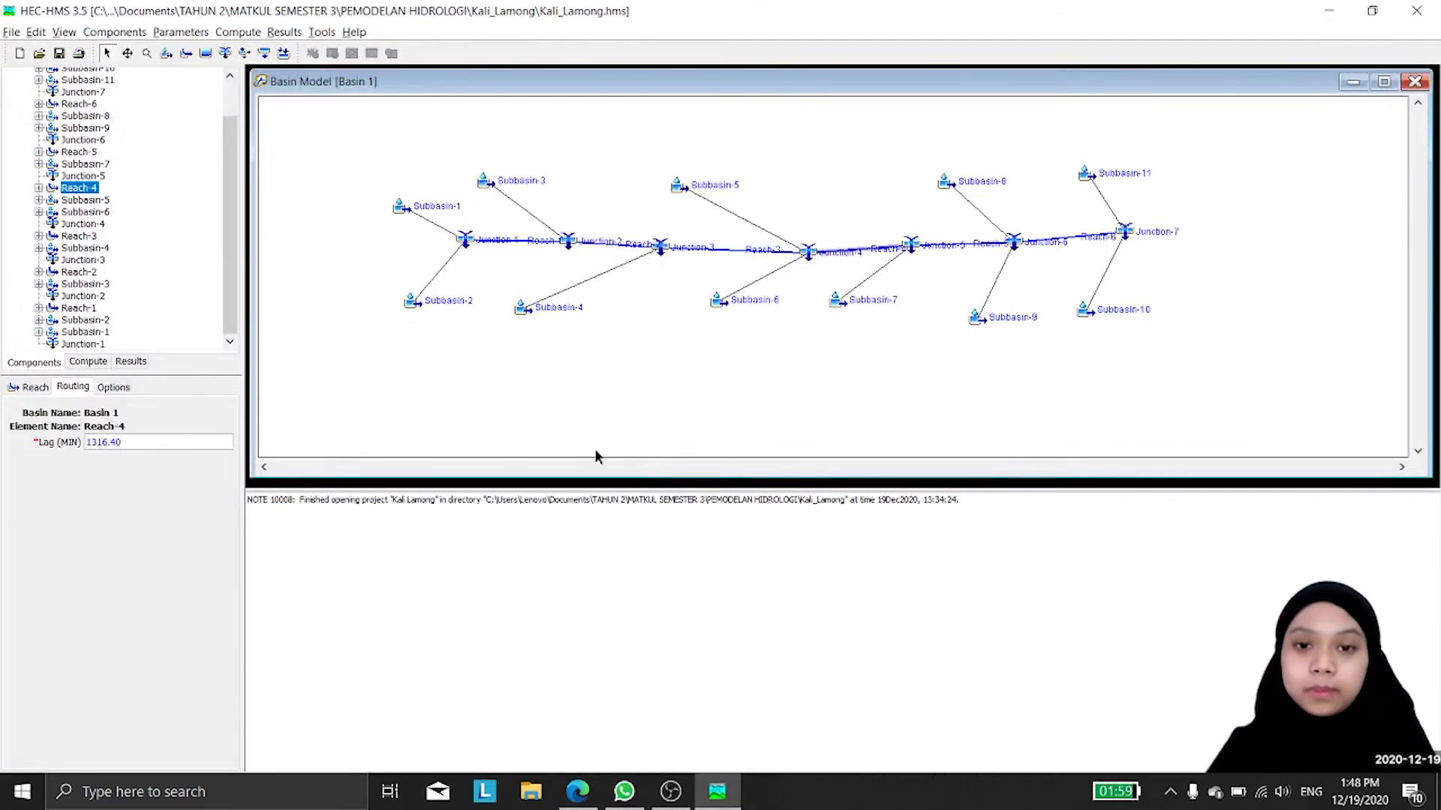
Step: Set the routing lag of Reach-5, between Junction-5 and Junction-6, to 444.00 minutes
left_click(954, 245)
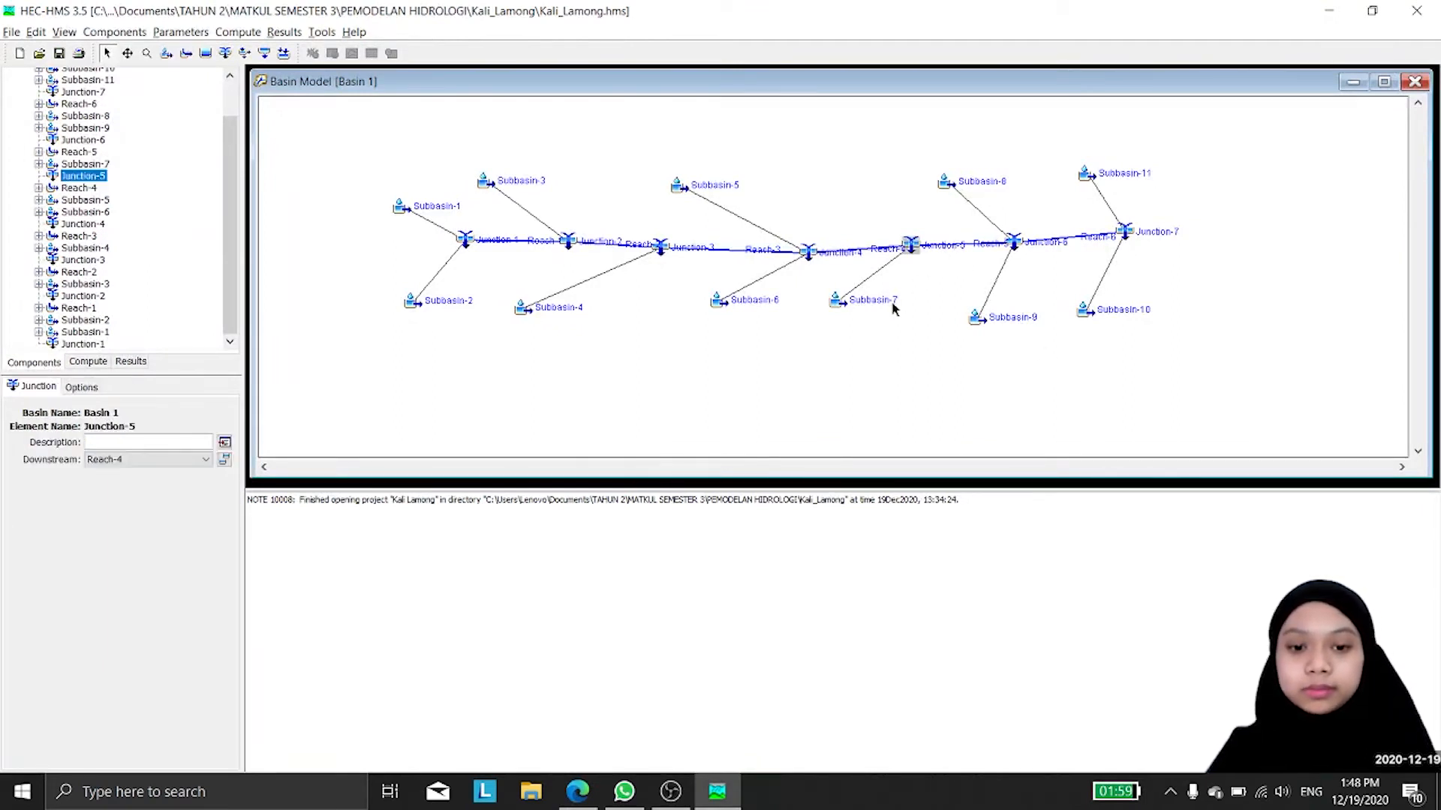
left_click(982, 248)
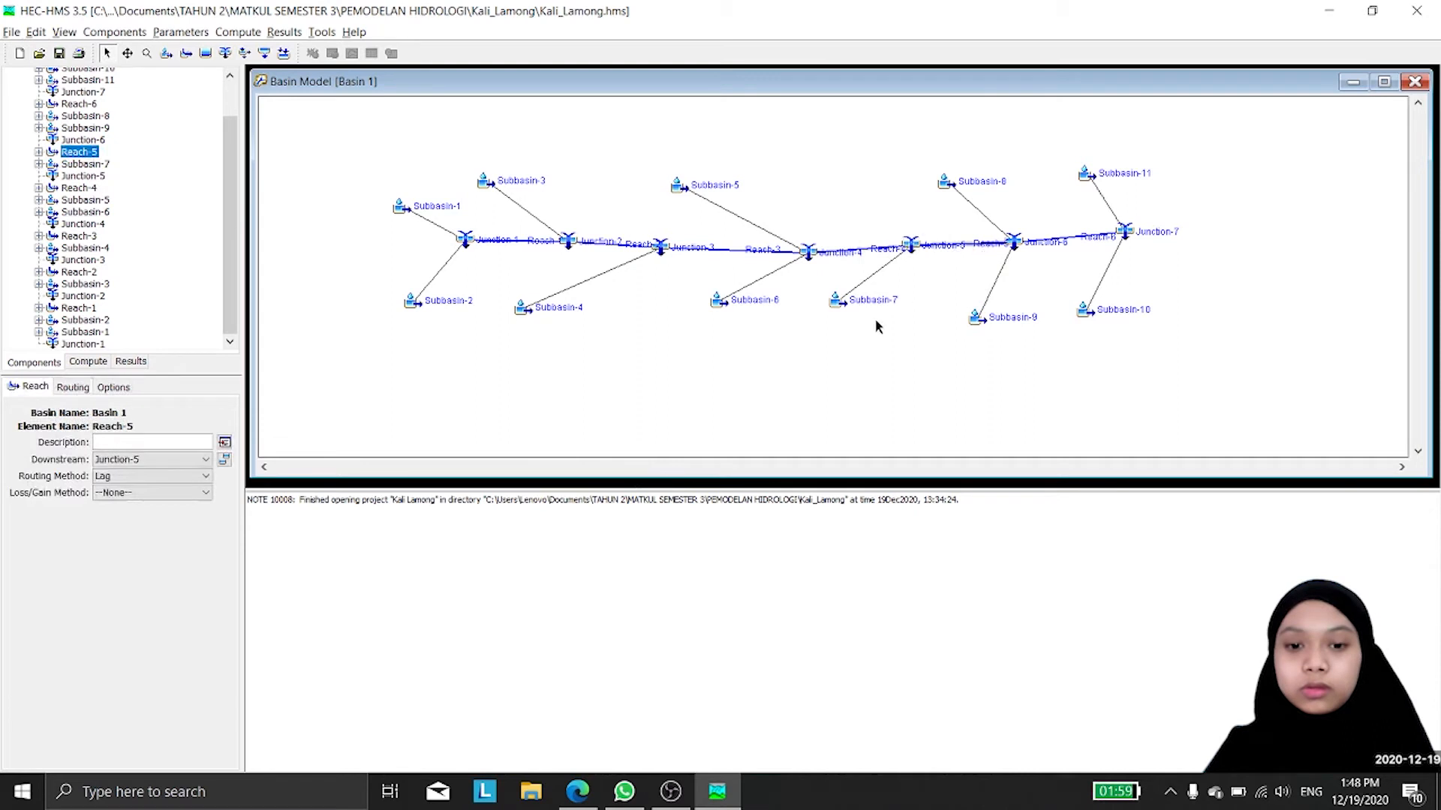
left_click(74, 387)
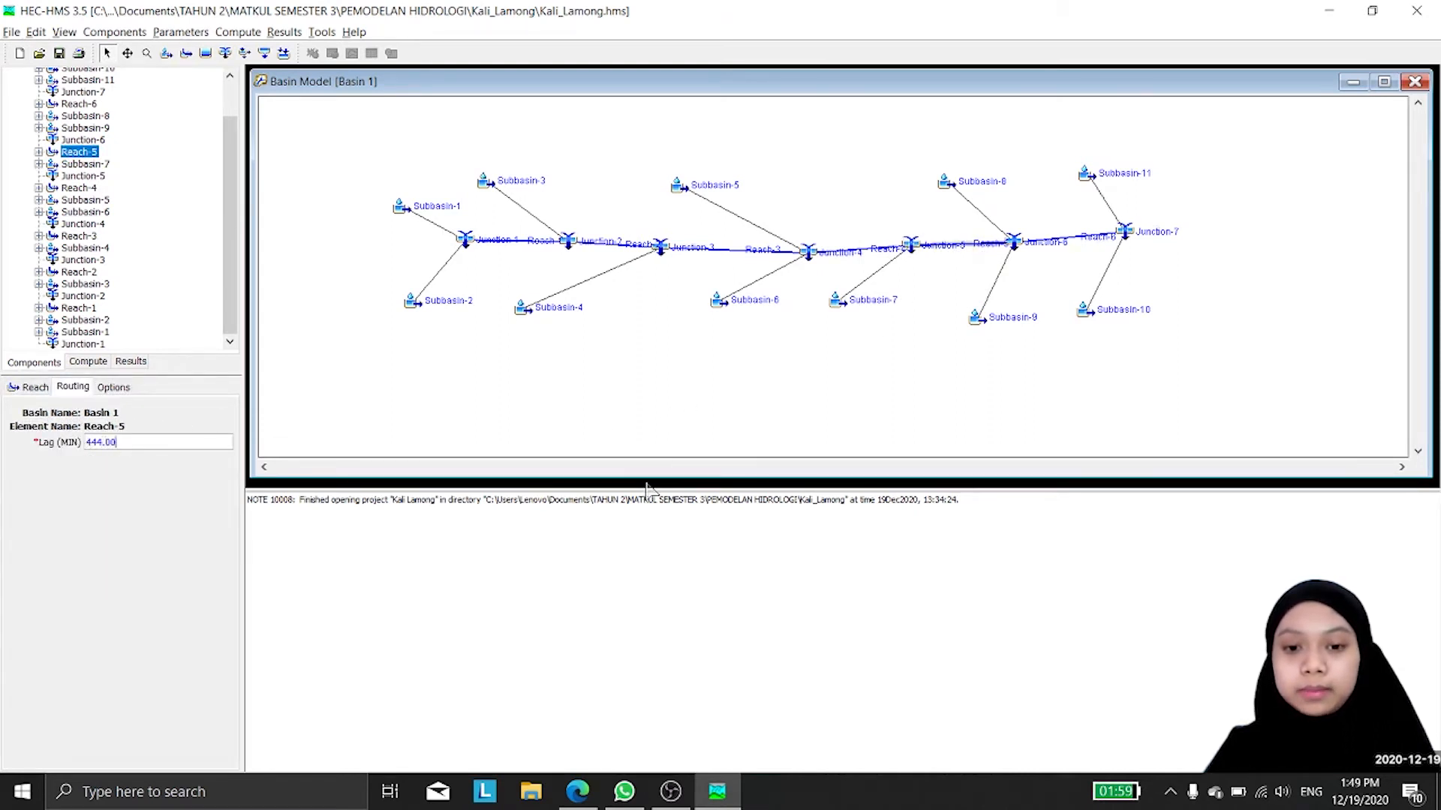
Step: Set the routing lag of Reach-6, between Junction-6 and Junction-7, to 252.60 minutes
left_click(1084, 237)
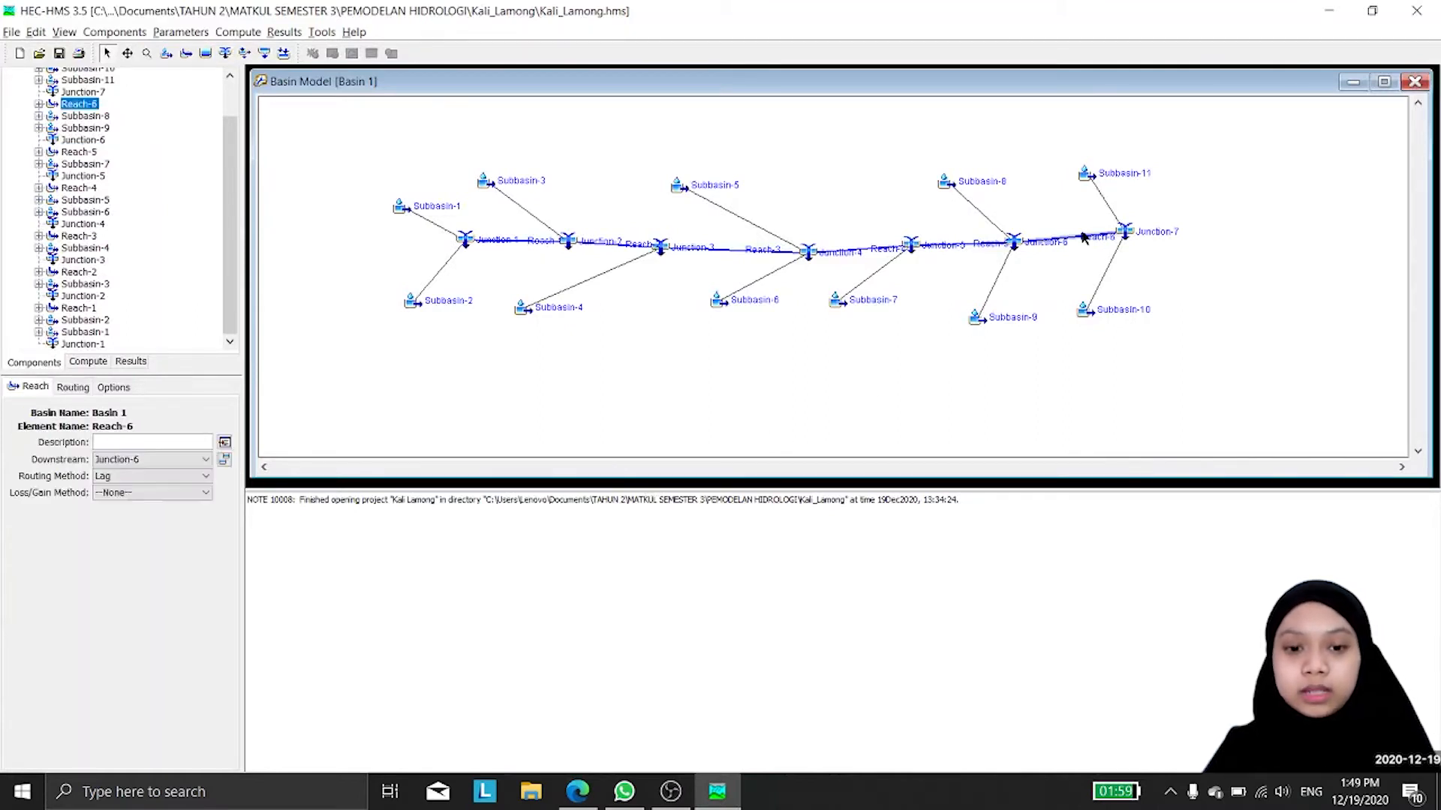
left_click(74, 387)
type("252.60")
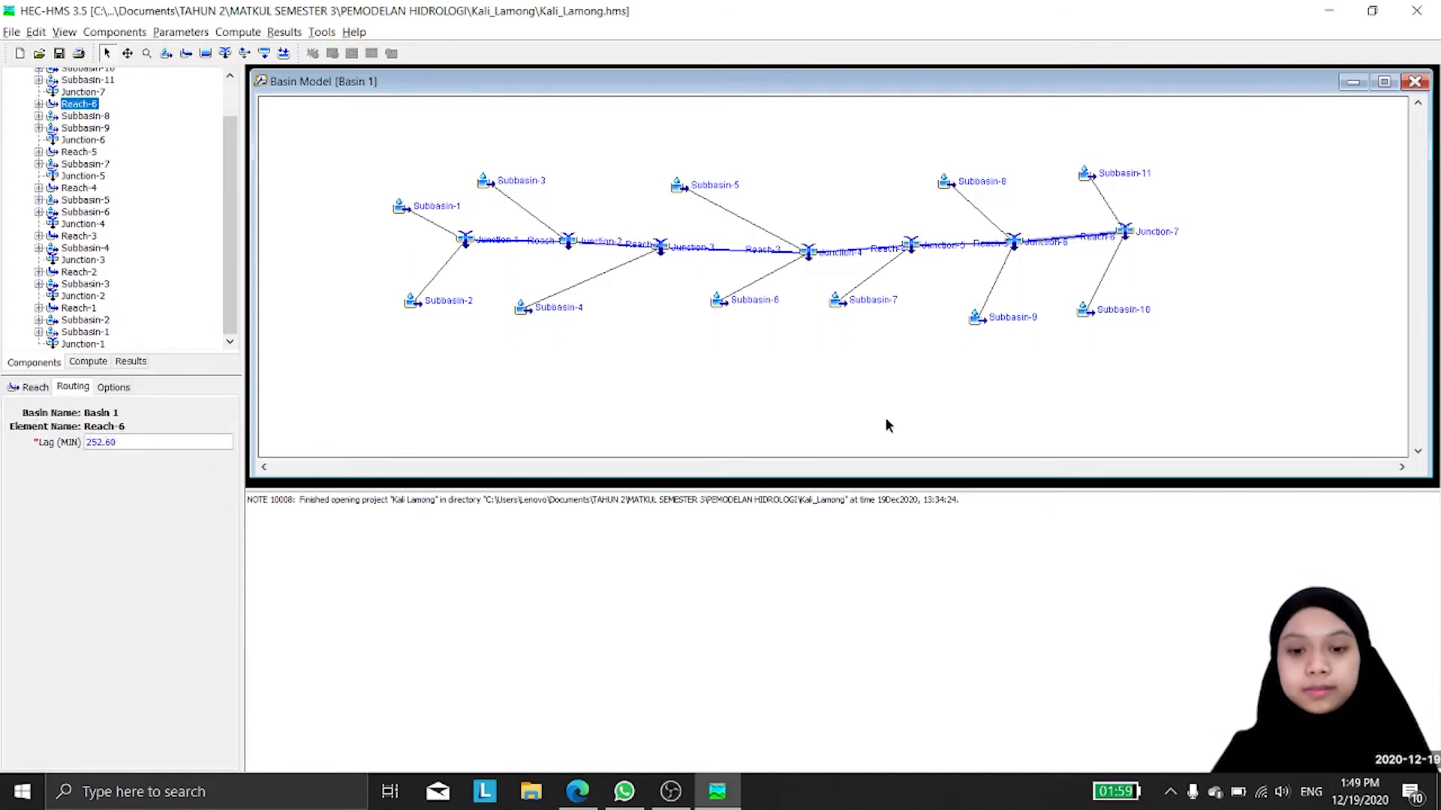
left_click(910, 397)
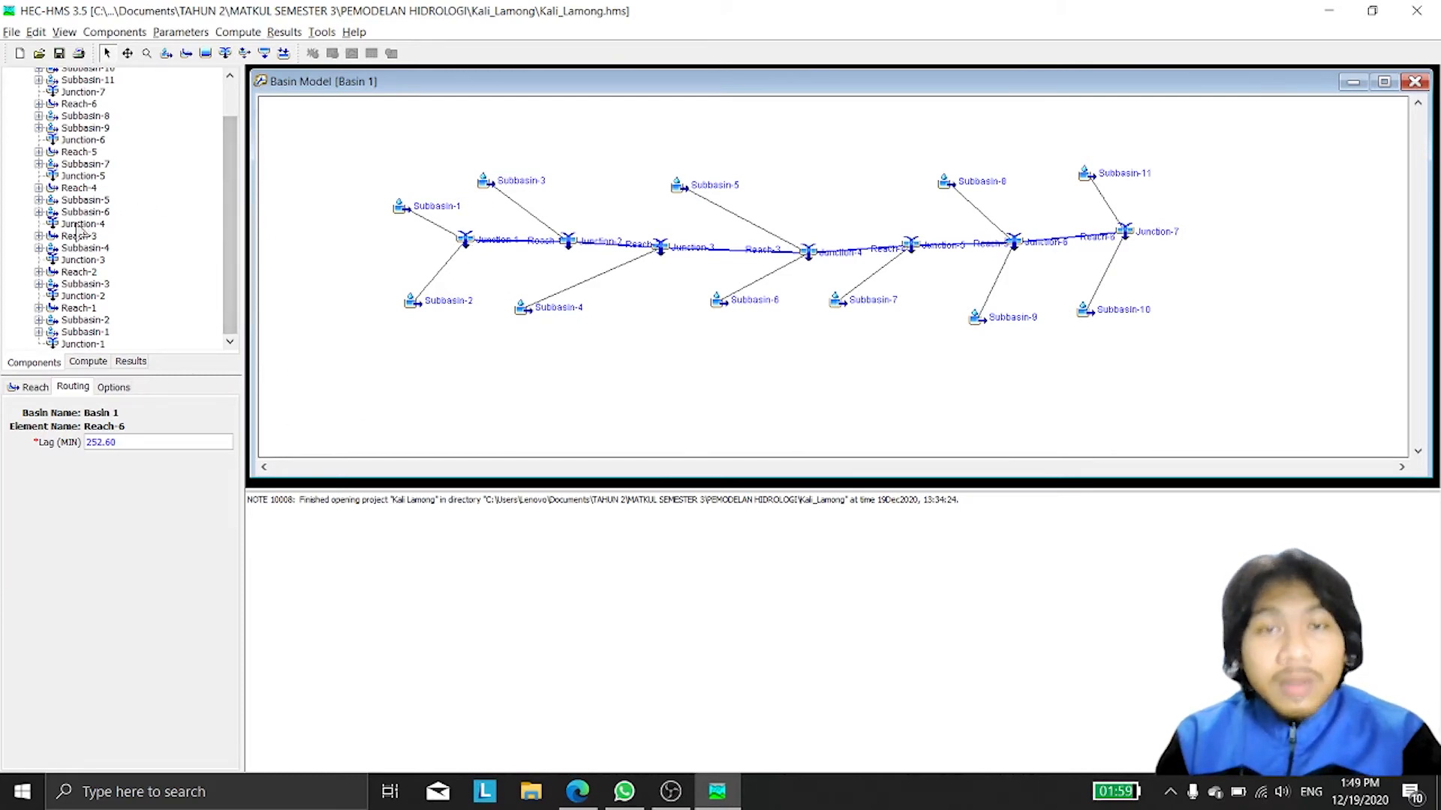
Step: Create a new meteorologic model named Met 1 and close the model manager
scroll(201, 162, "up", 2)
scroll(201, 162, "down", 2)
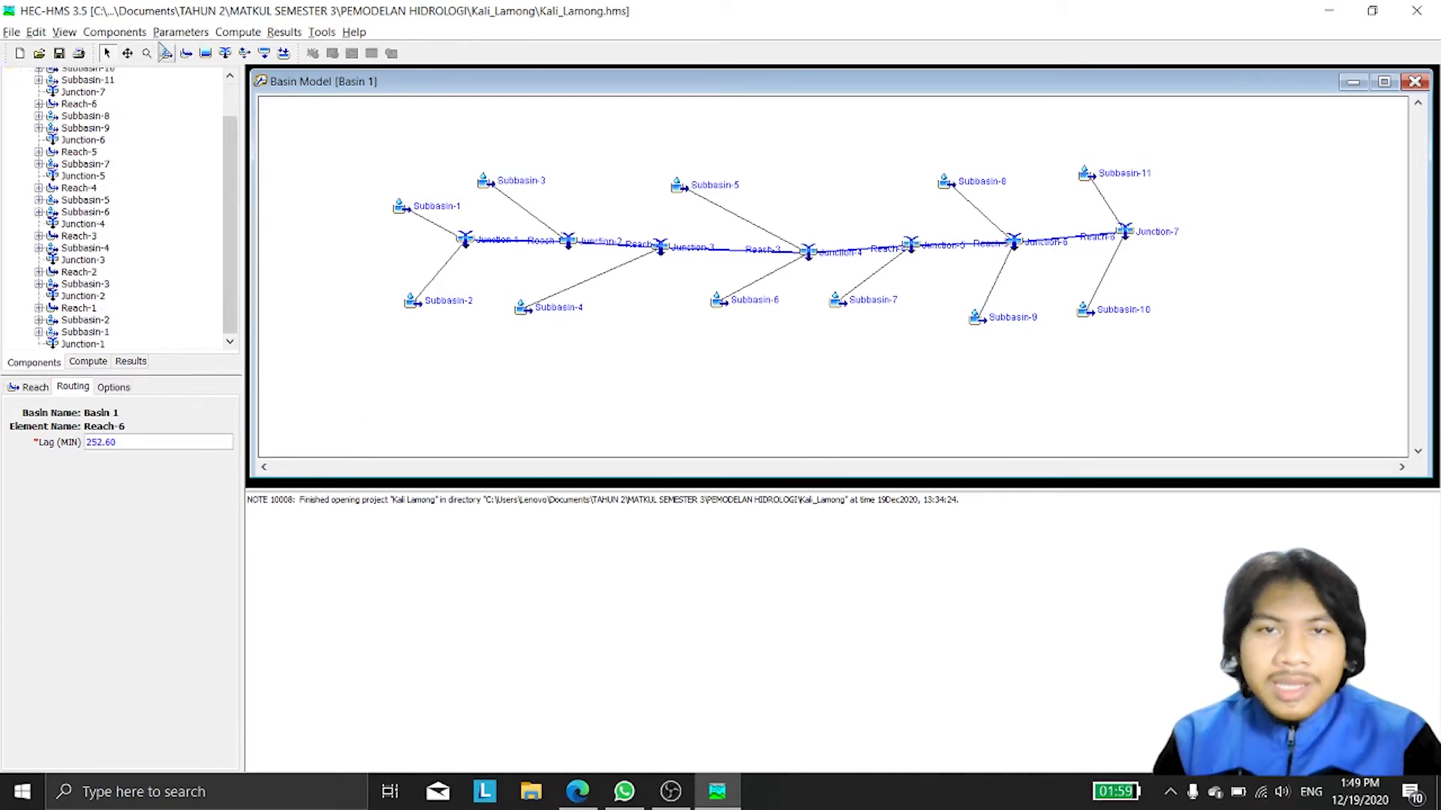
left_click(144, 34)
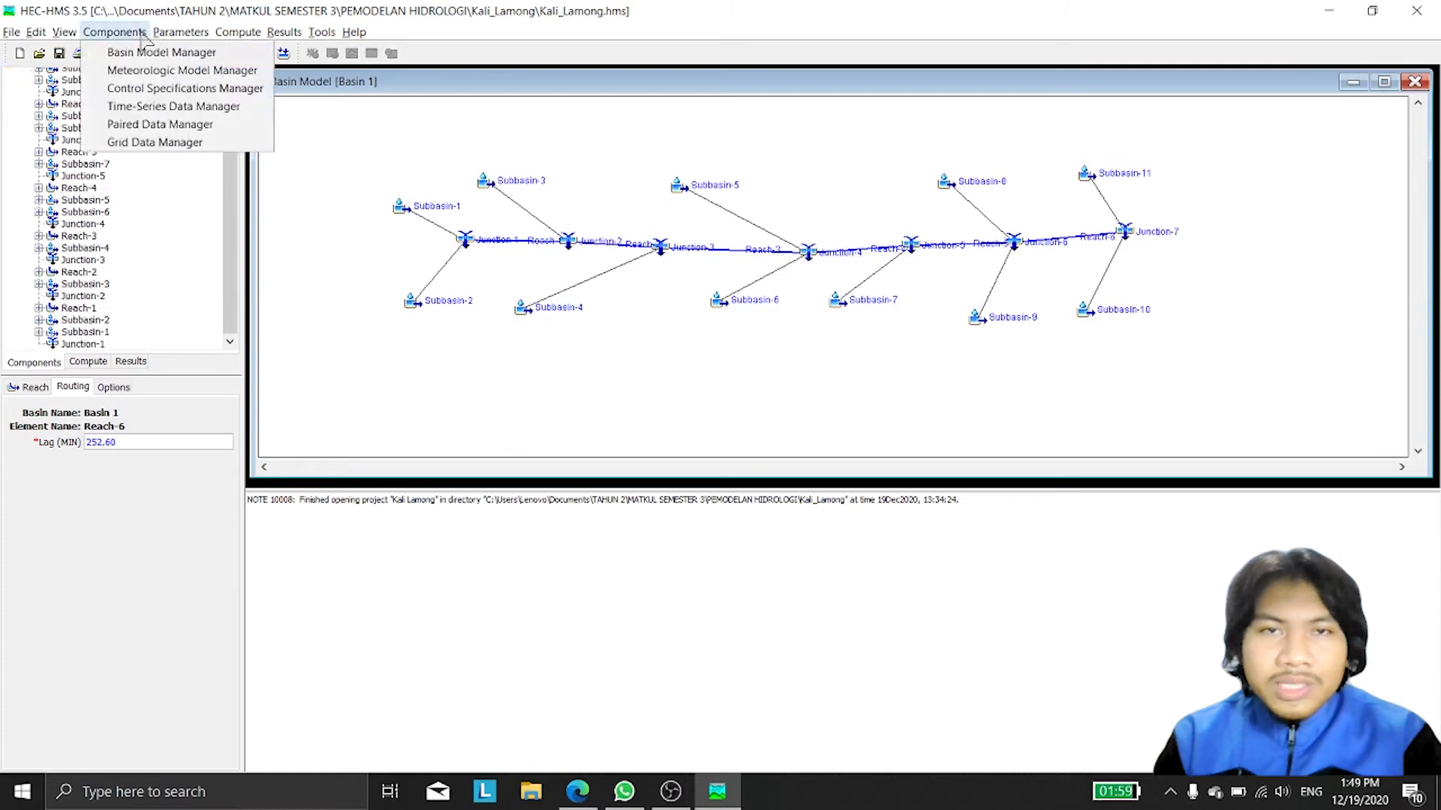
left_click(159, 76)
left_click(772, 331)
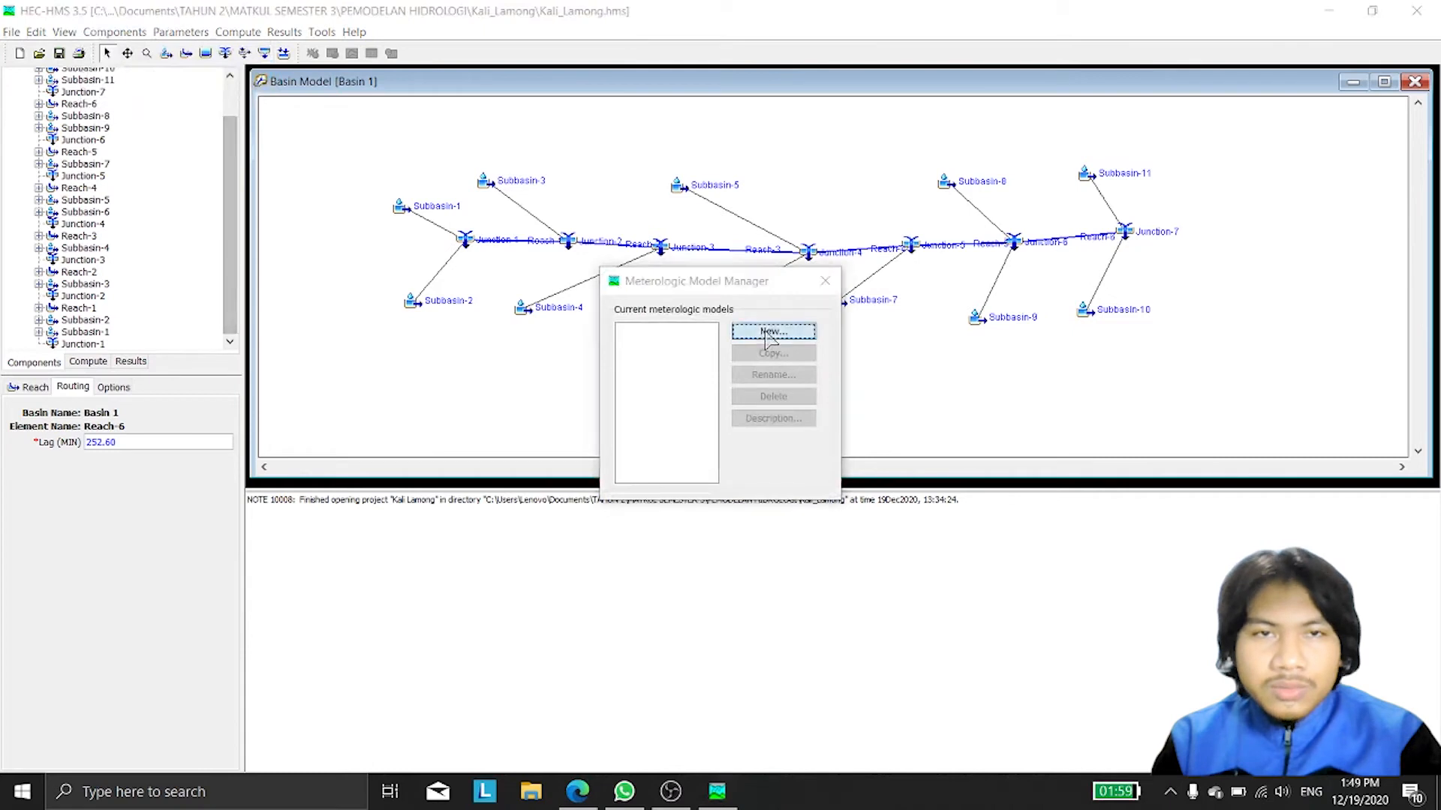
left_click(773, 412)
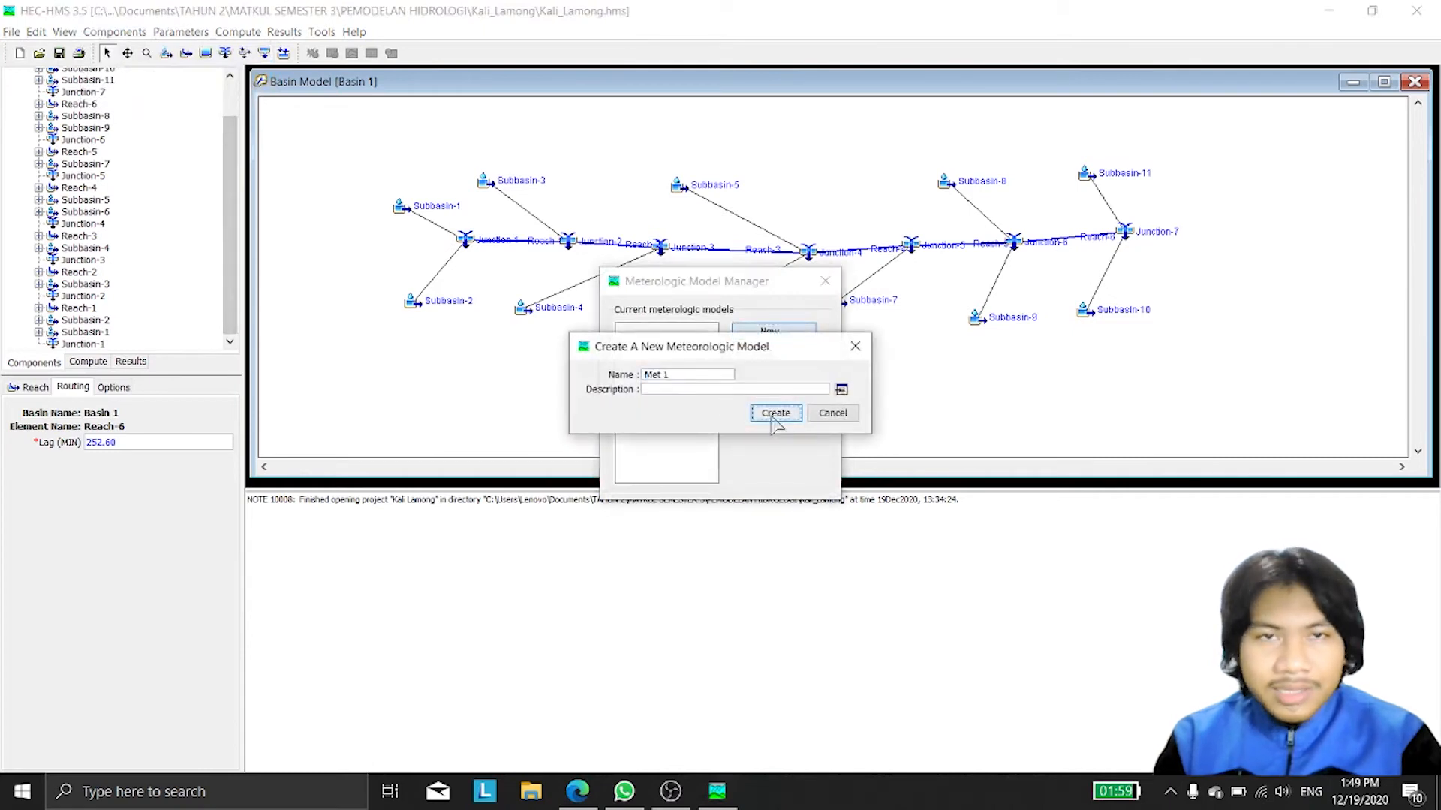
left_click(824, 280)
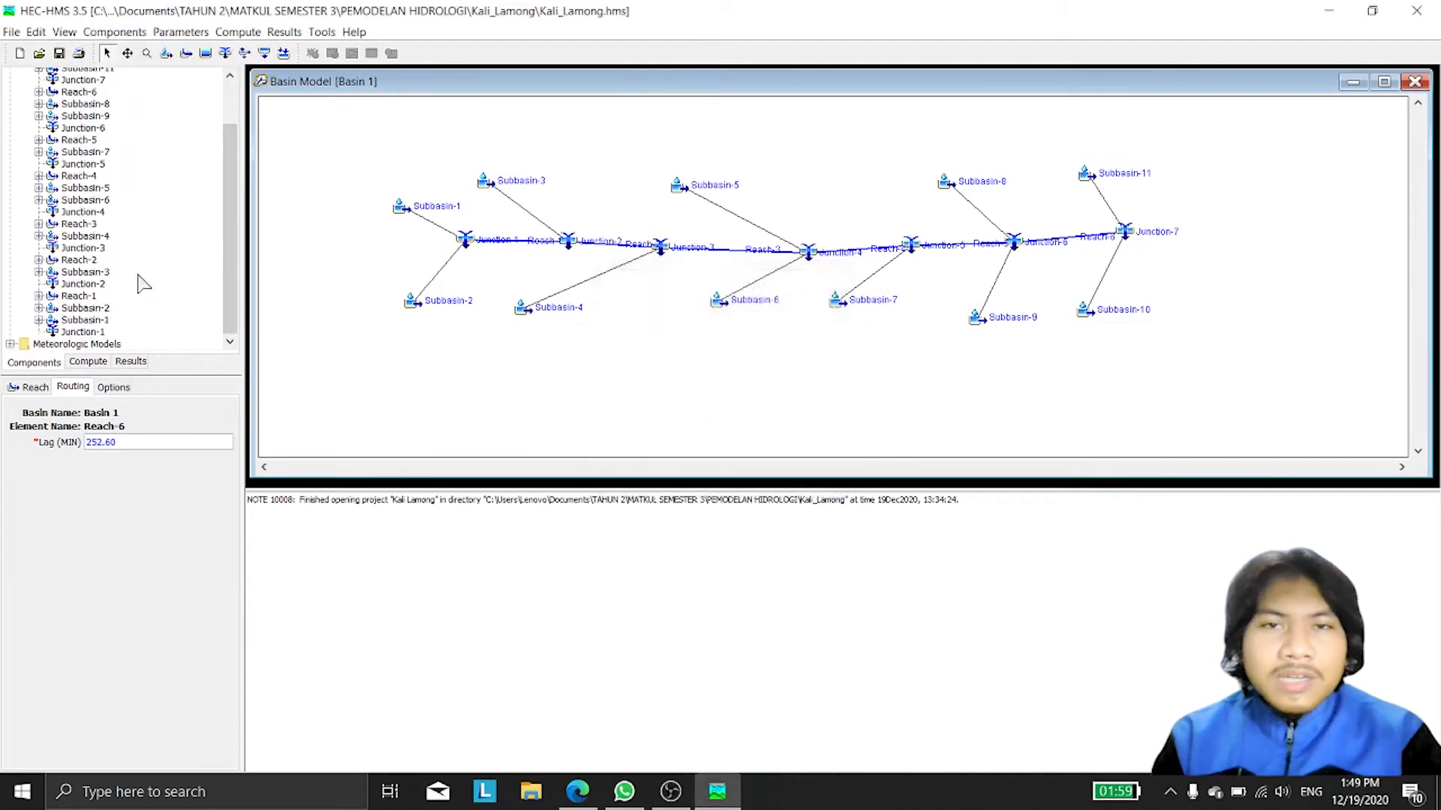
Step: Set Met 1's precipitation method to SCS Storm and check its Include Subbasins setting for Basin 1
double_click(105, 344)
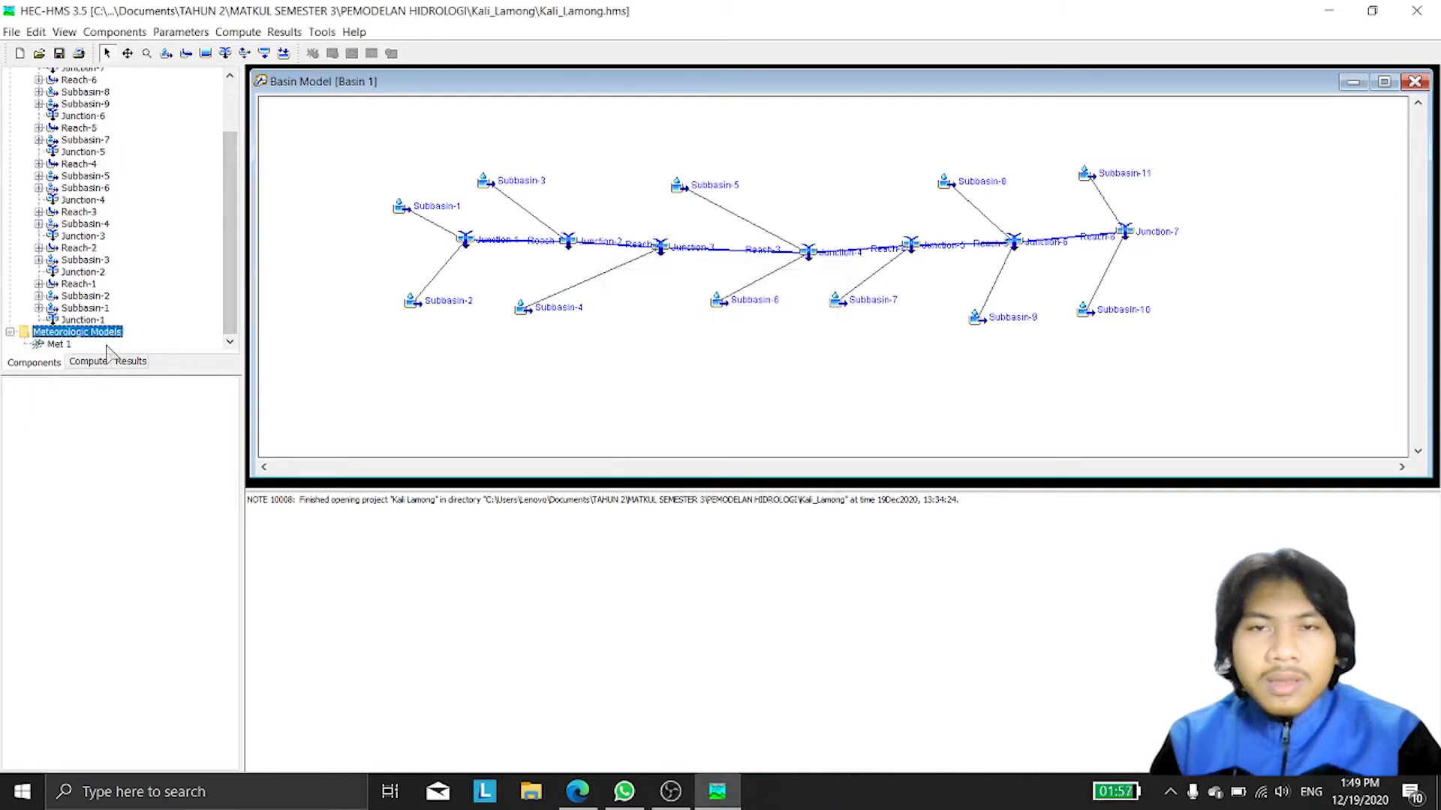
left_click(60, 345)
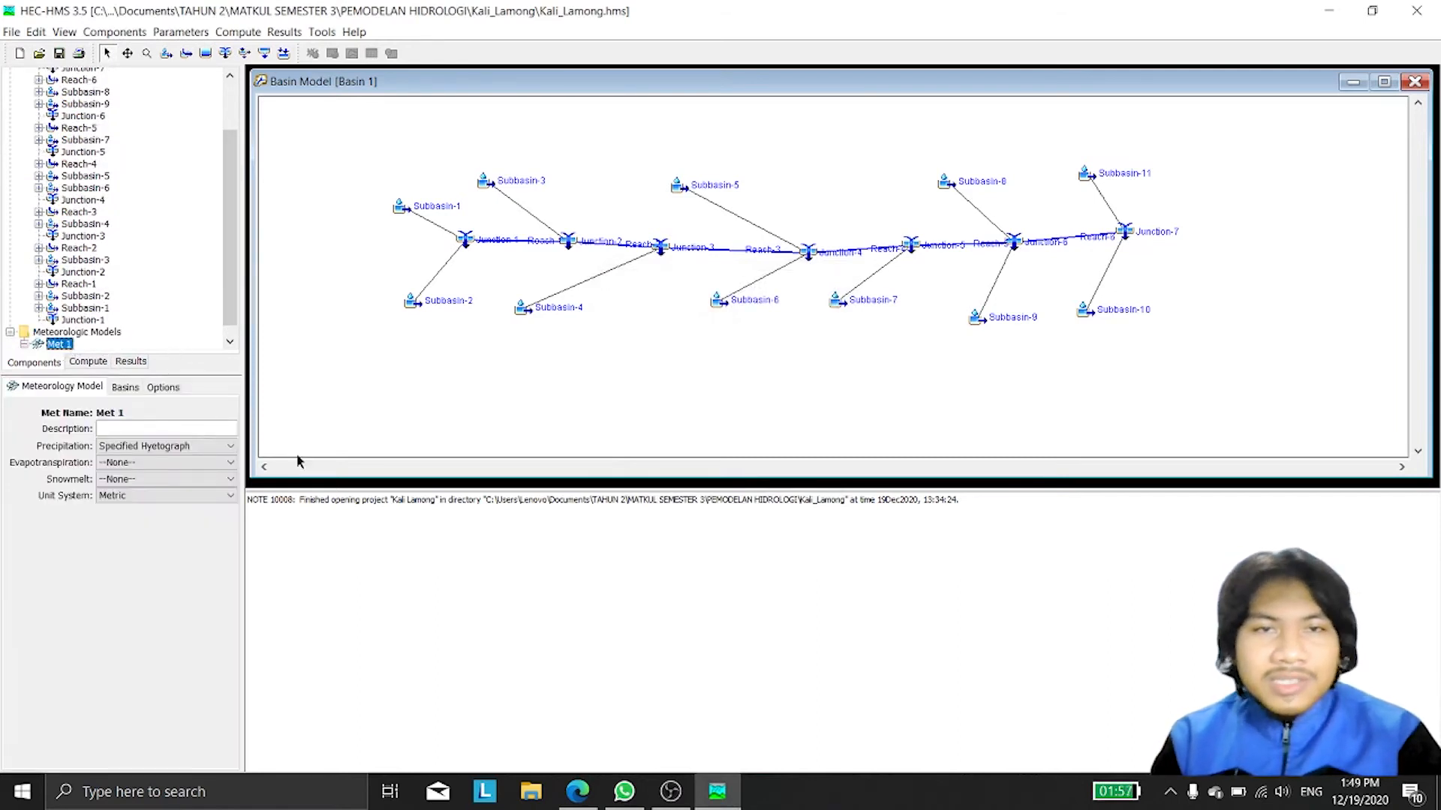
left_click(180, 447)
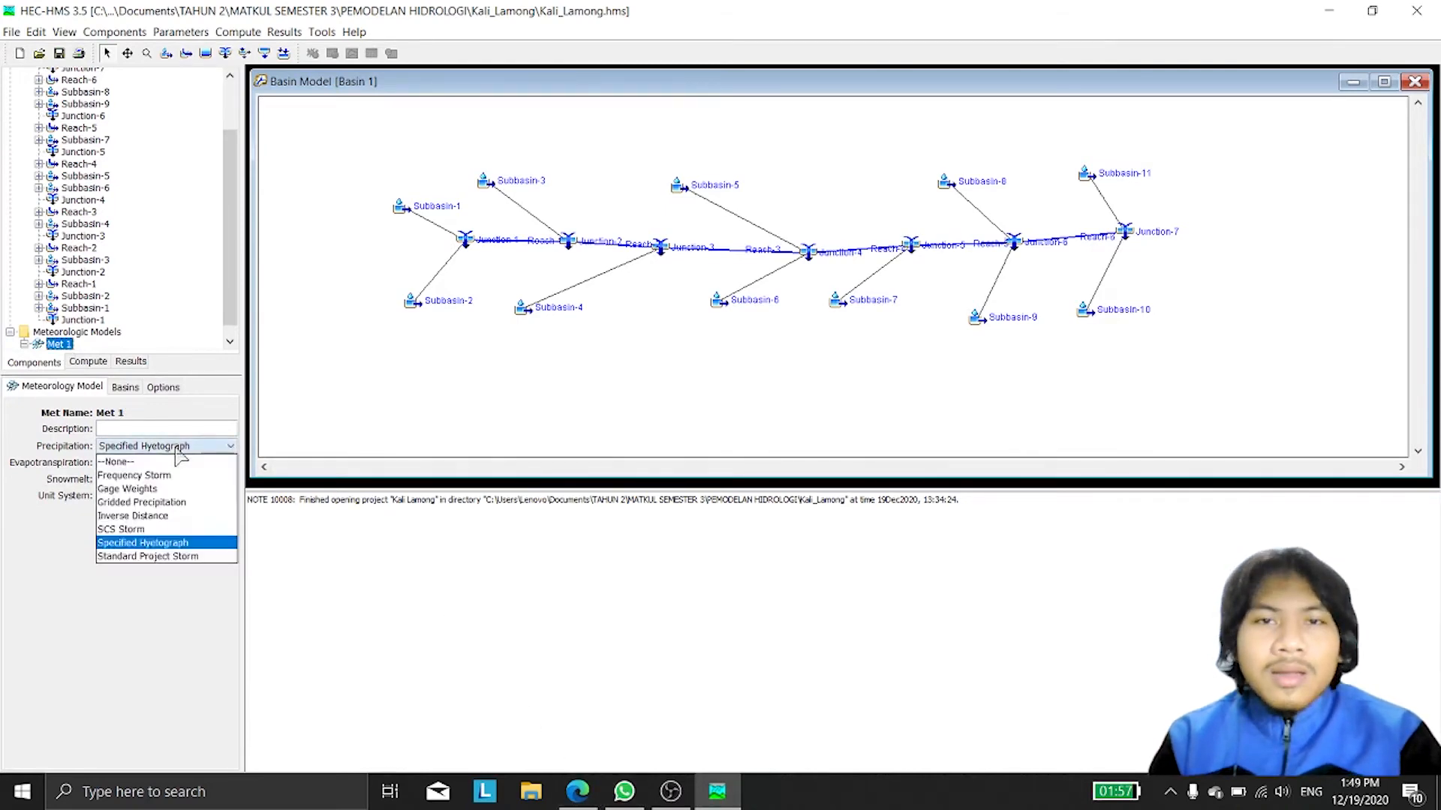
left_click(208, 529)
left_click(125, 387)
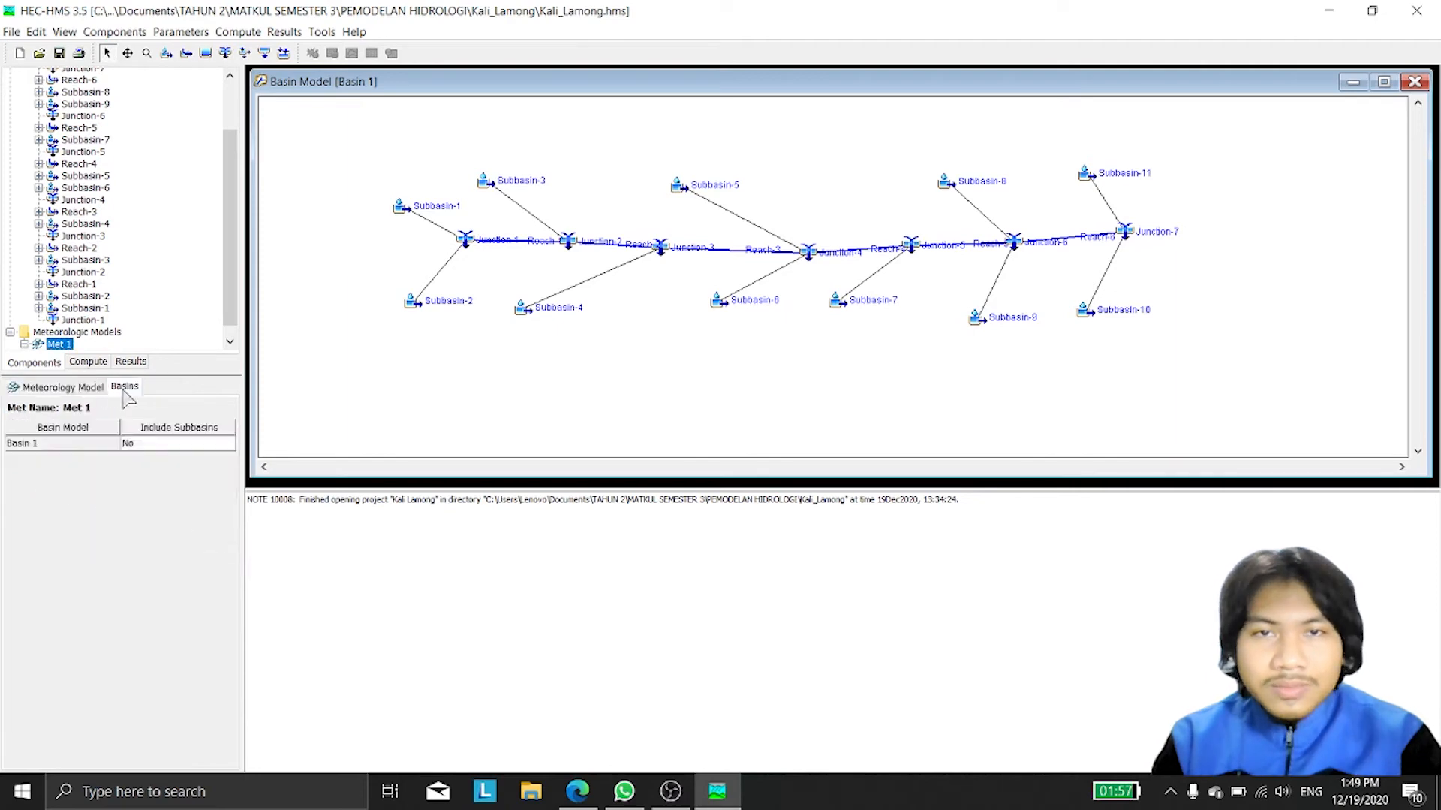
left_click(67, 387)
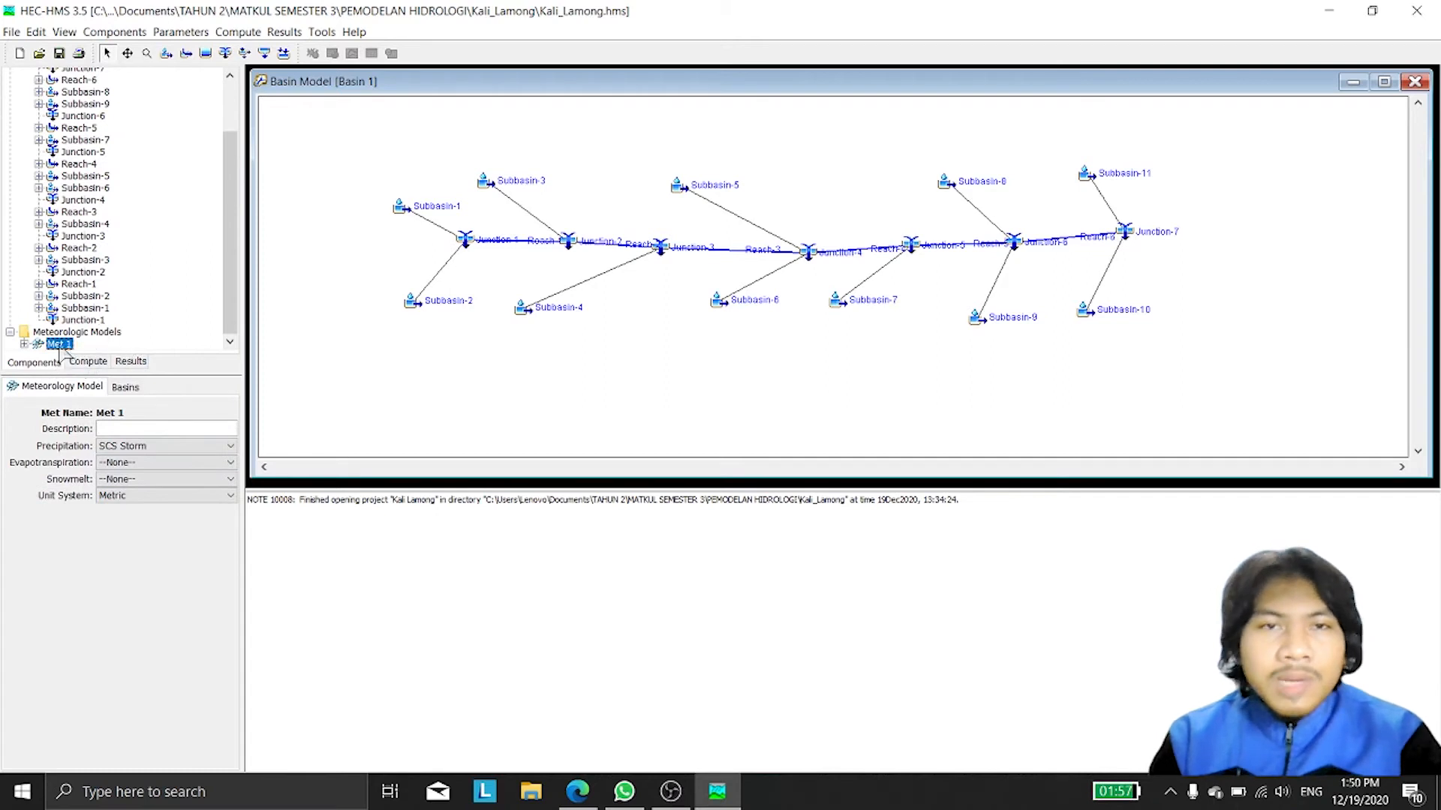
Step: Set the precipitation depth of Met 1's SCS Storm to 100 mm and return to the Met 1 settings
double_click(62, 345)
left_click(105, 346)
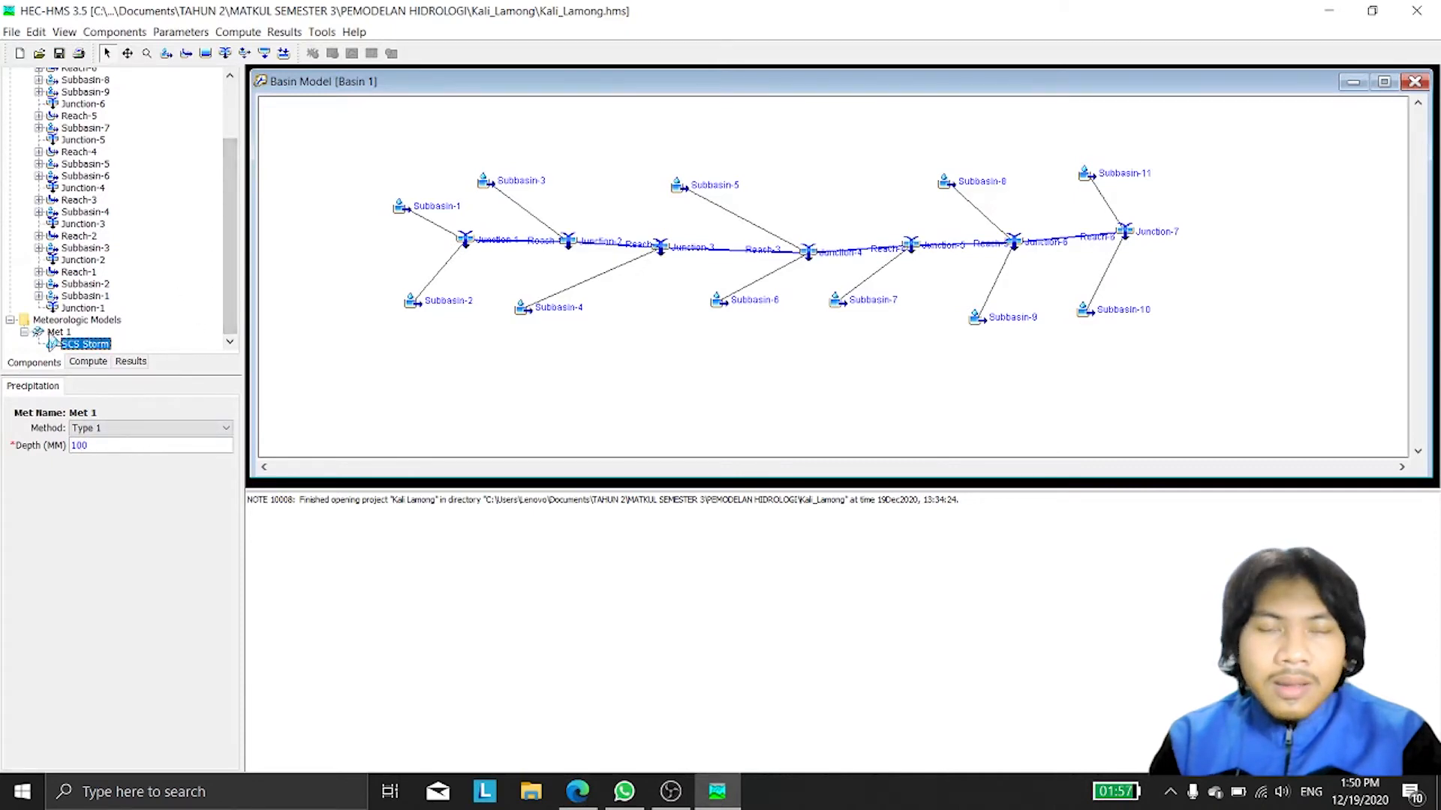
left_click(56, 333)
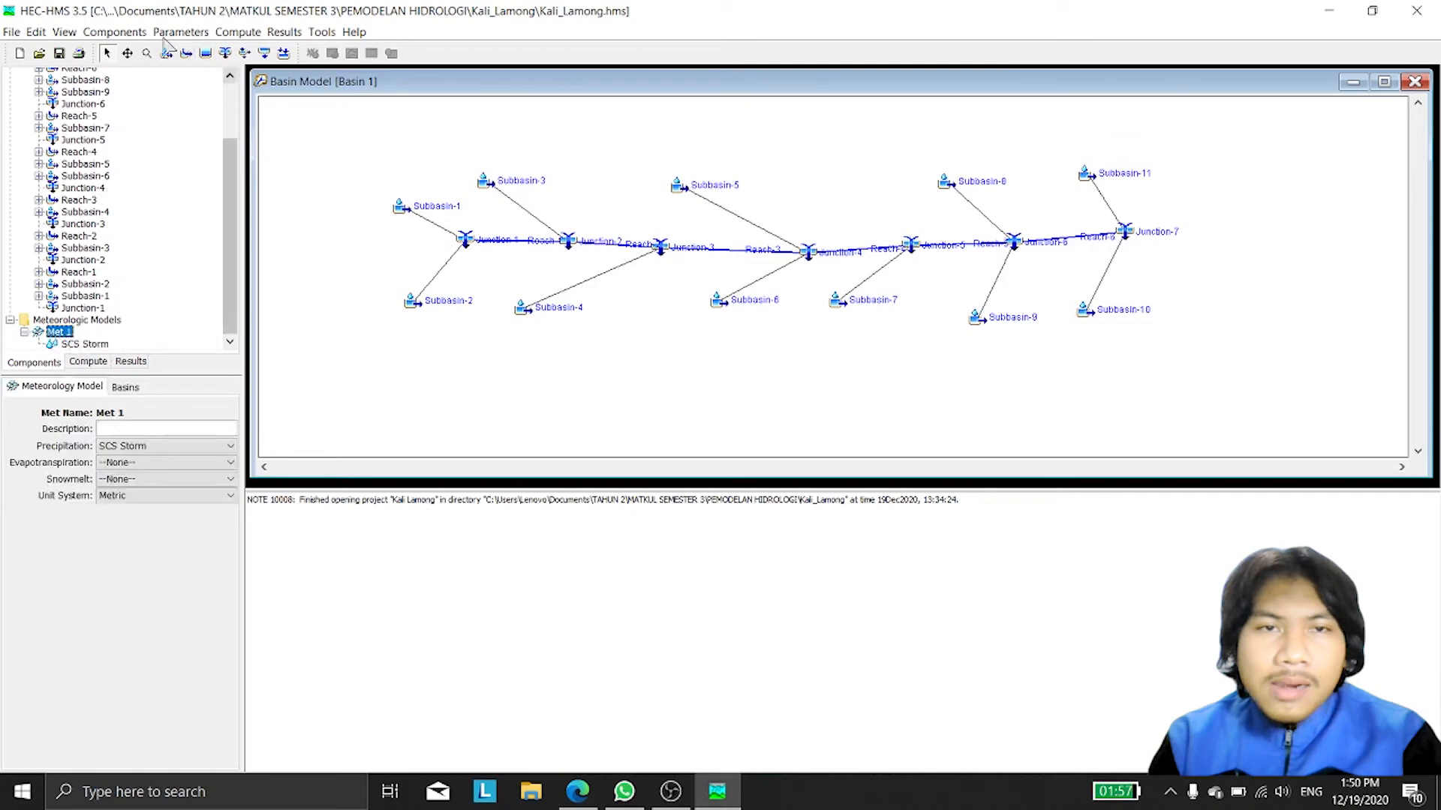
Step: Create a new control specification named Control 1 and close its manager
left_click(109, 33)
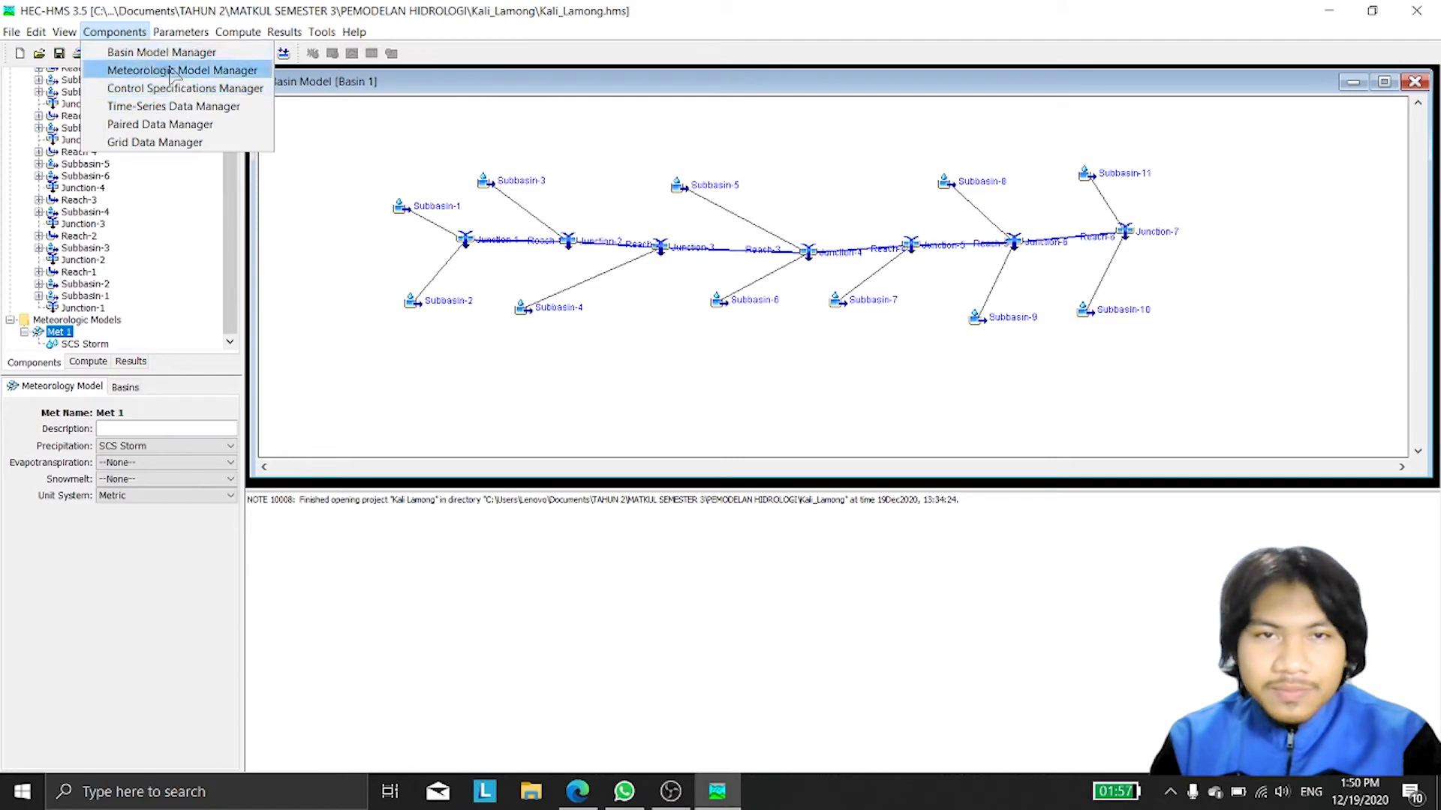
left_click(186, 88)
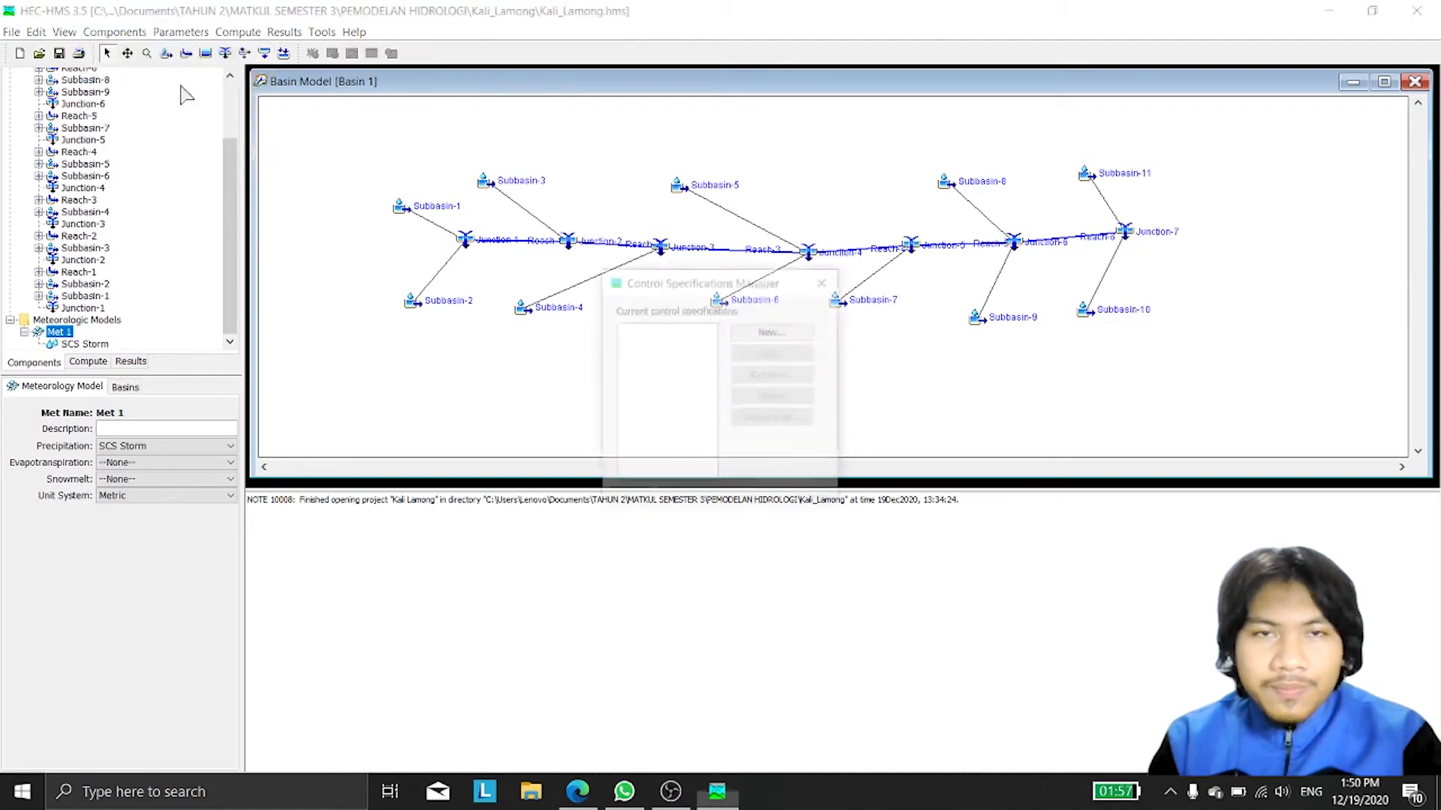
left_click(807, 333)
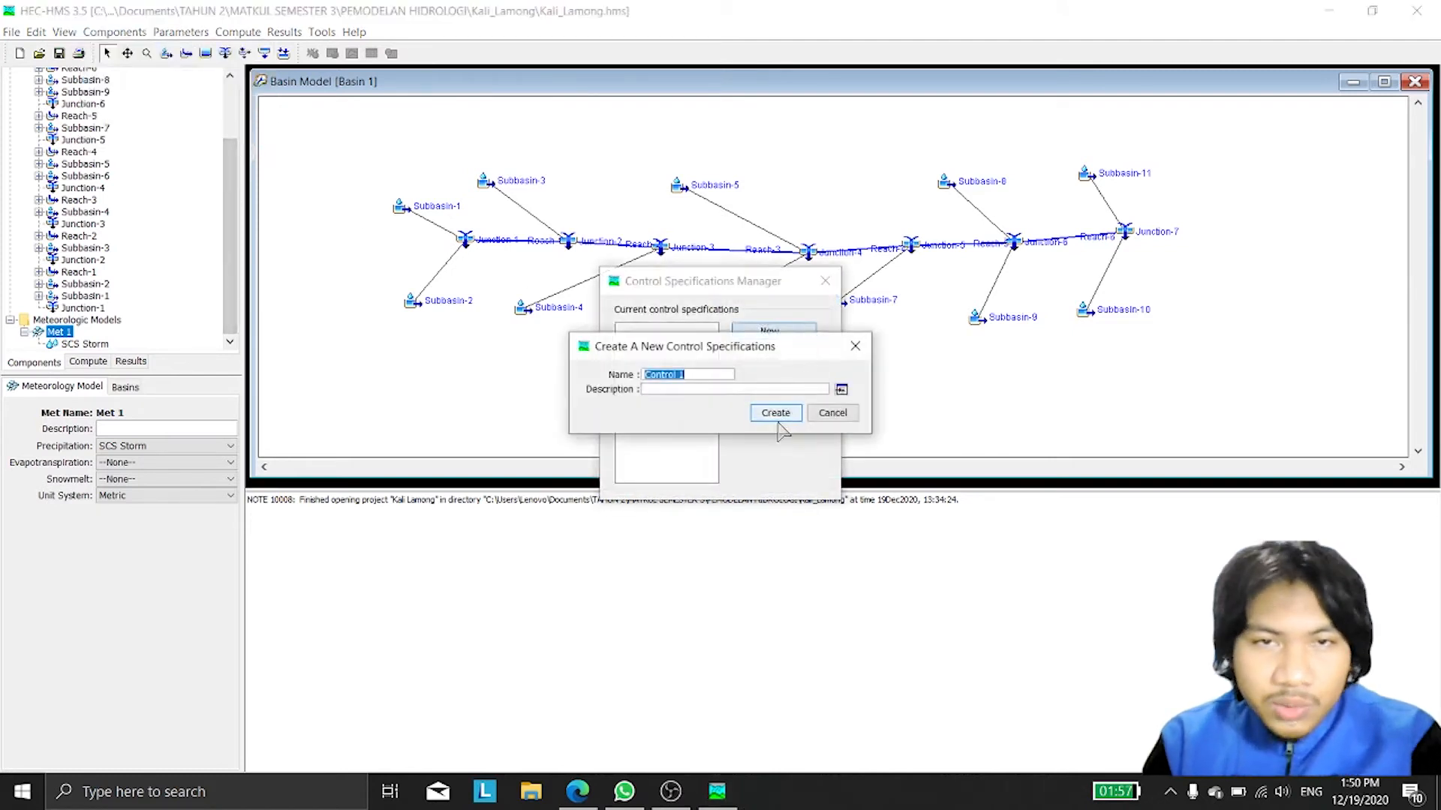
left_click(773, 411)
left_click(824, 280)
Step: Set Control 1 to start on 01Jan2000 at 00:00 and end on 01Mar2000 at 01:00
double_click(95, 346)
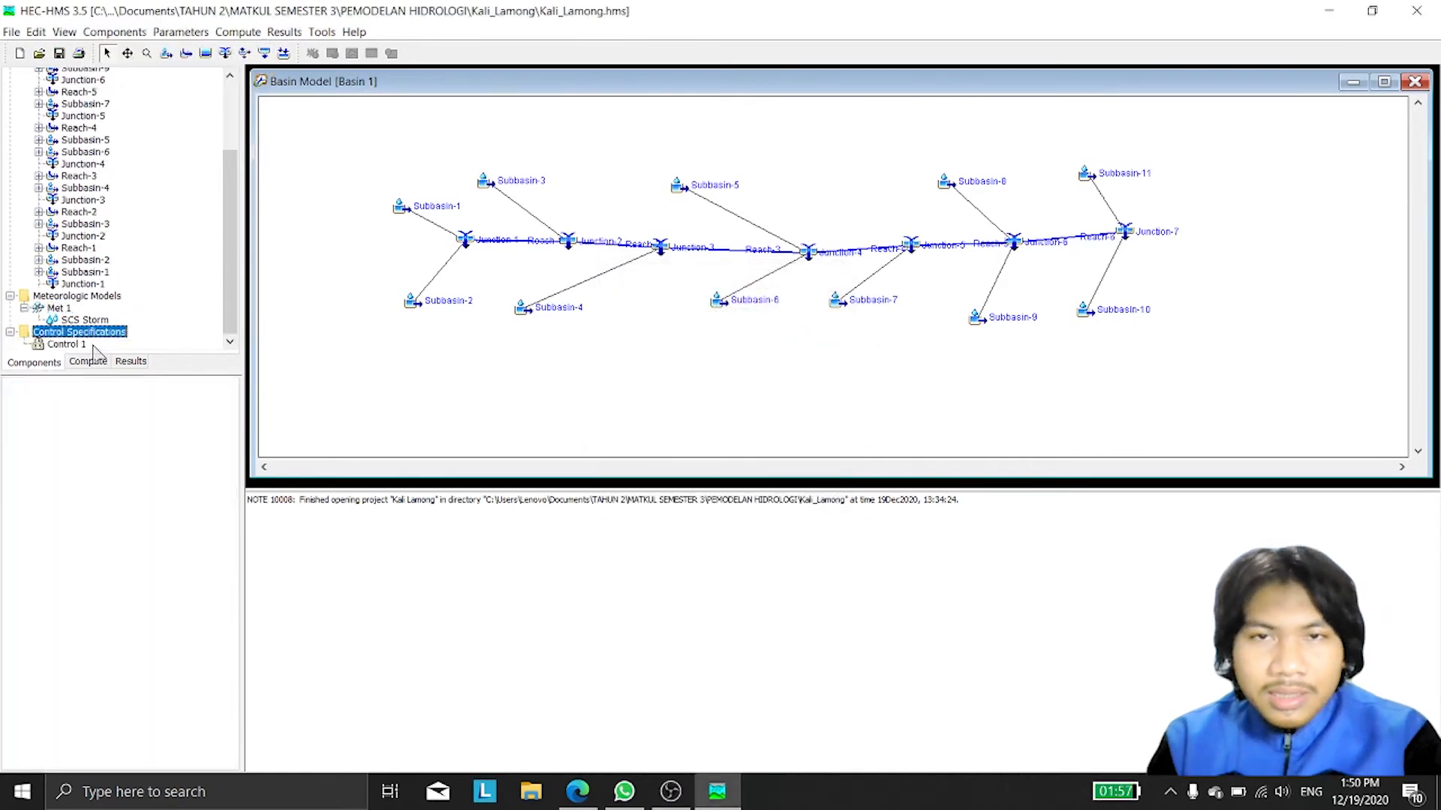
left_click(75, 345)
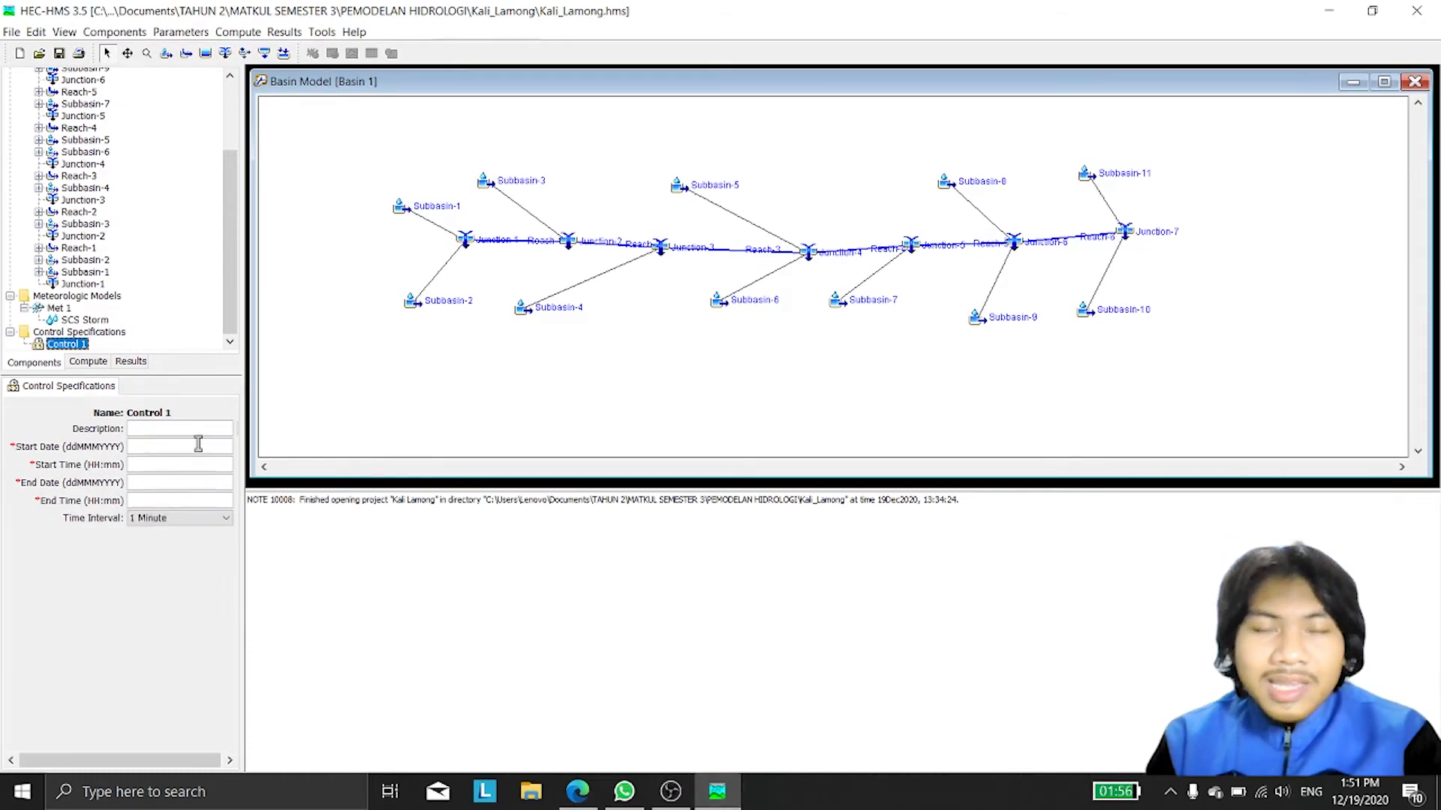
left_click(198, 444)
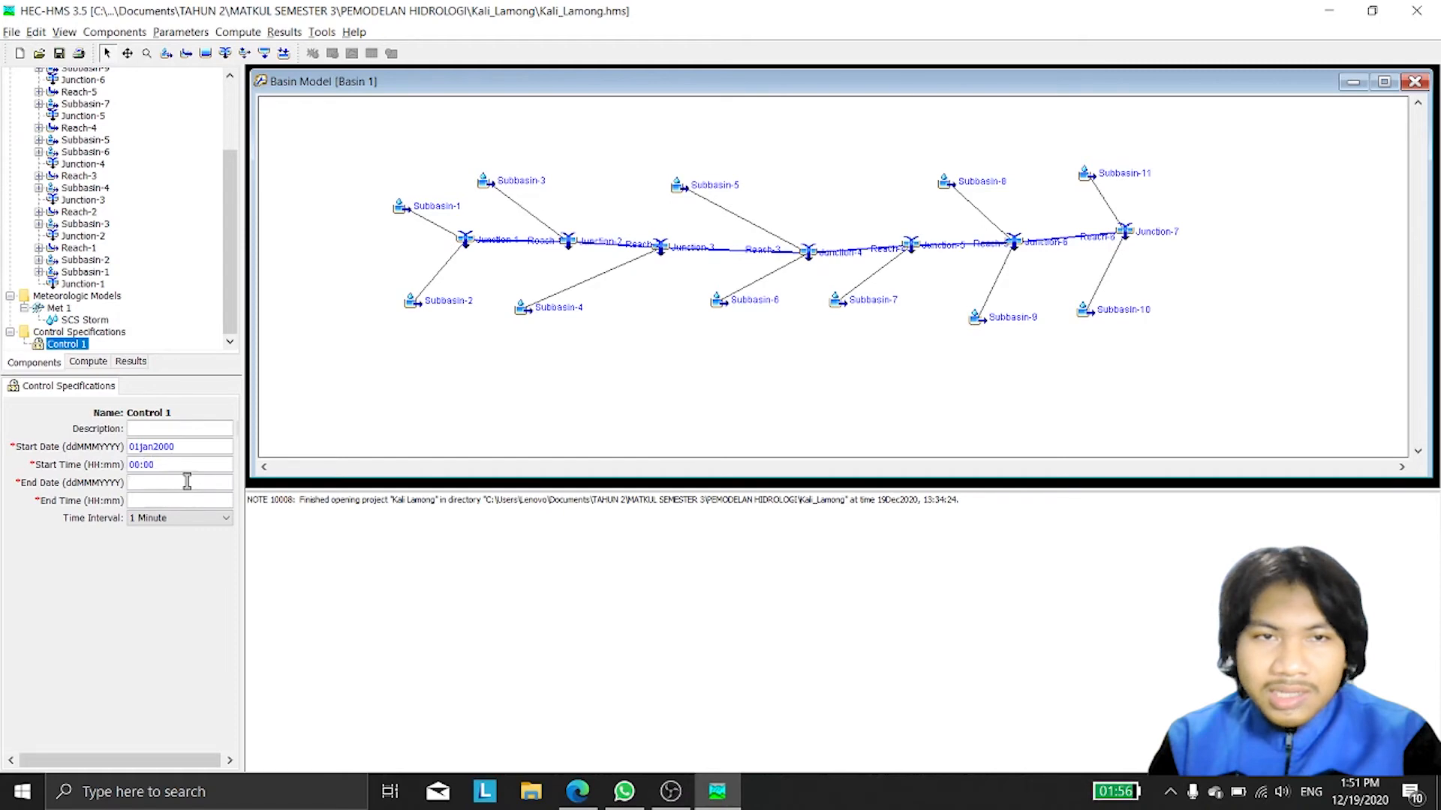
left_click(187, 483)
type("01mar2000")
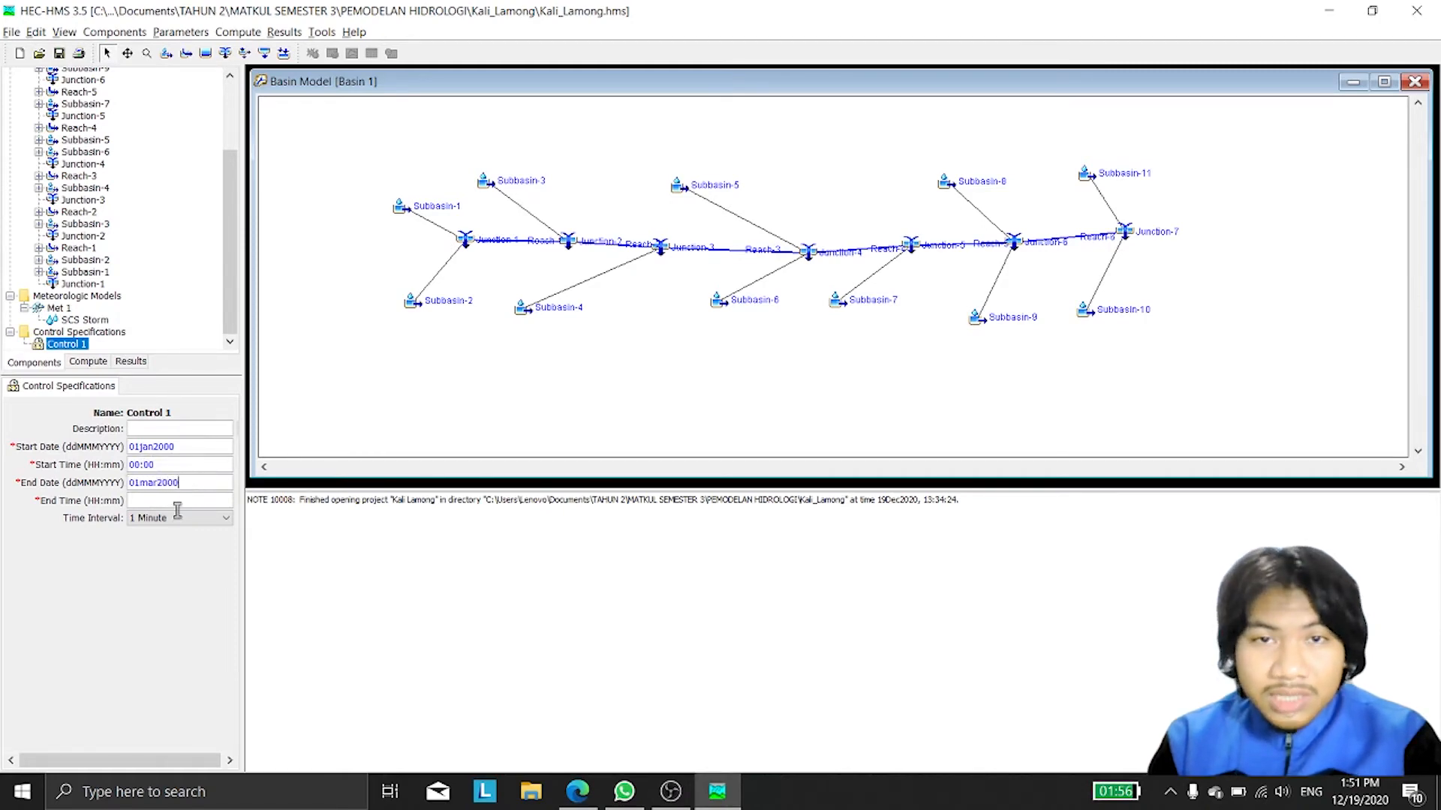
left_click(178, 502)
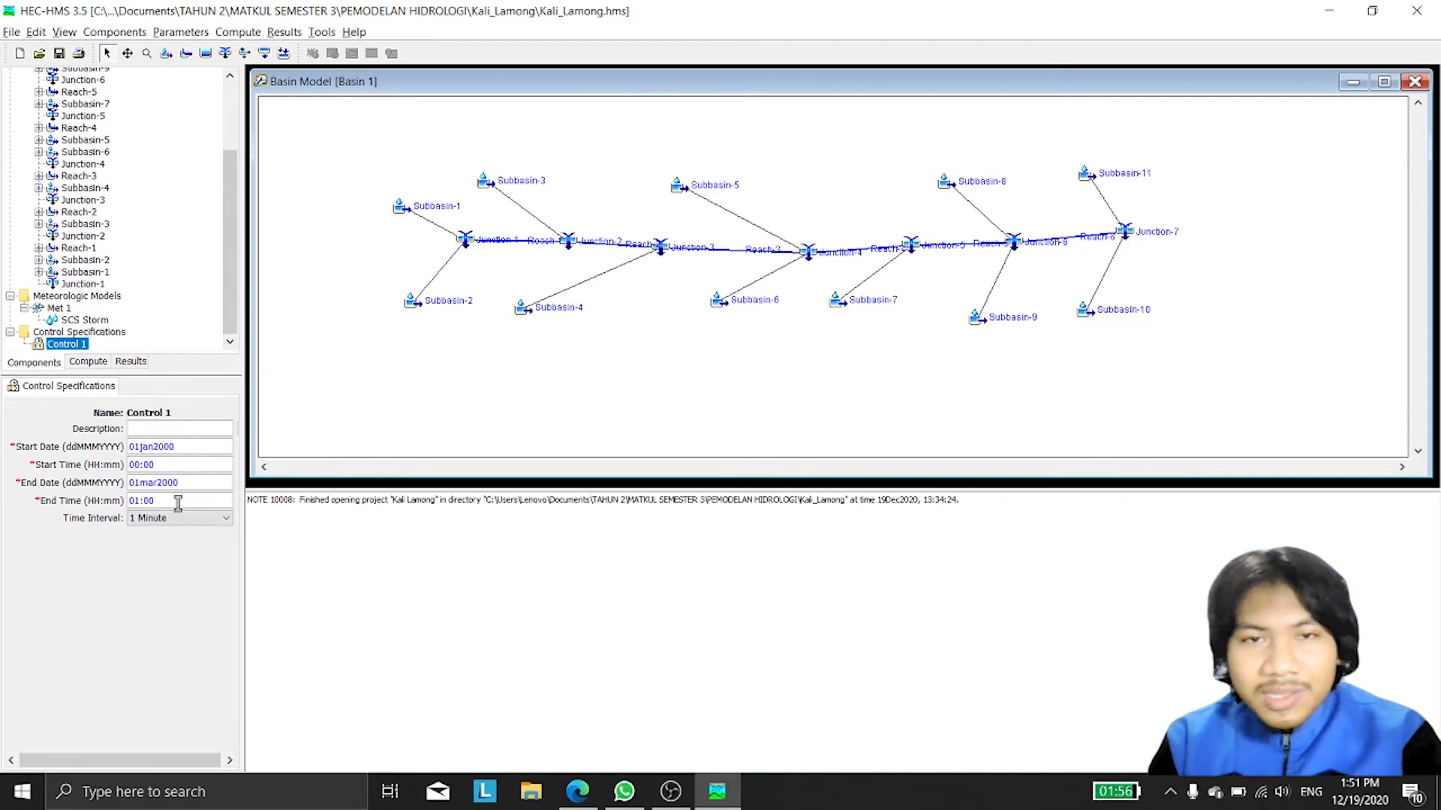
Step: Set the time interval of Control 1 to 15 Minutes
left_click(191, 517)
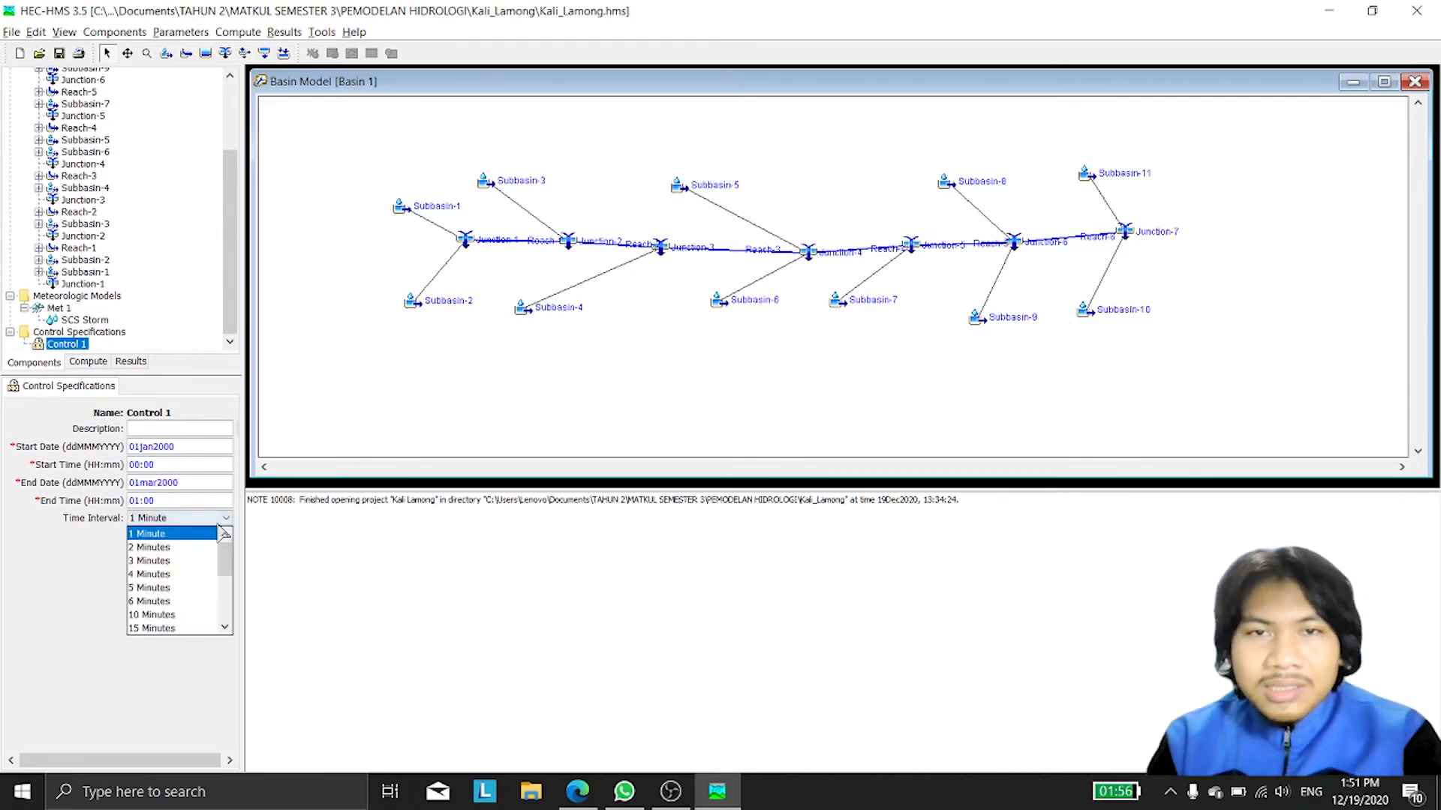
scroll(184, 592, "down", 2)
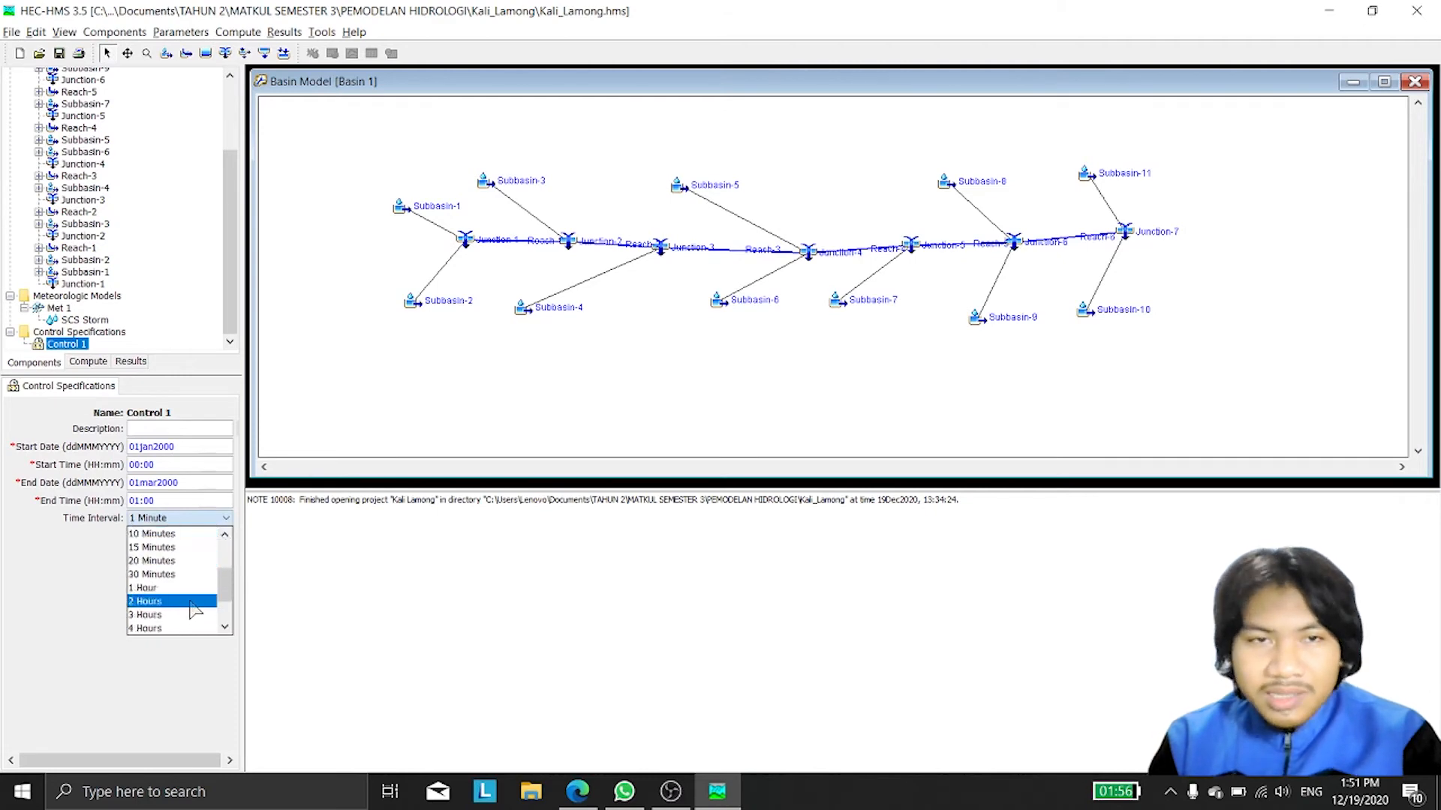
left_click(180, 557)
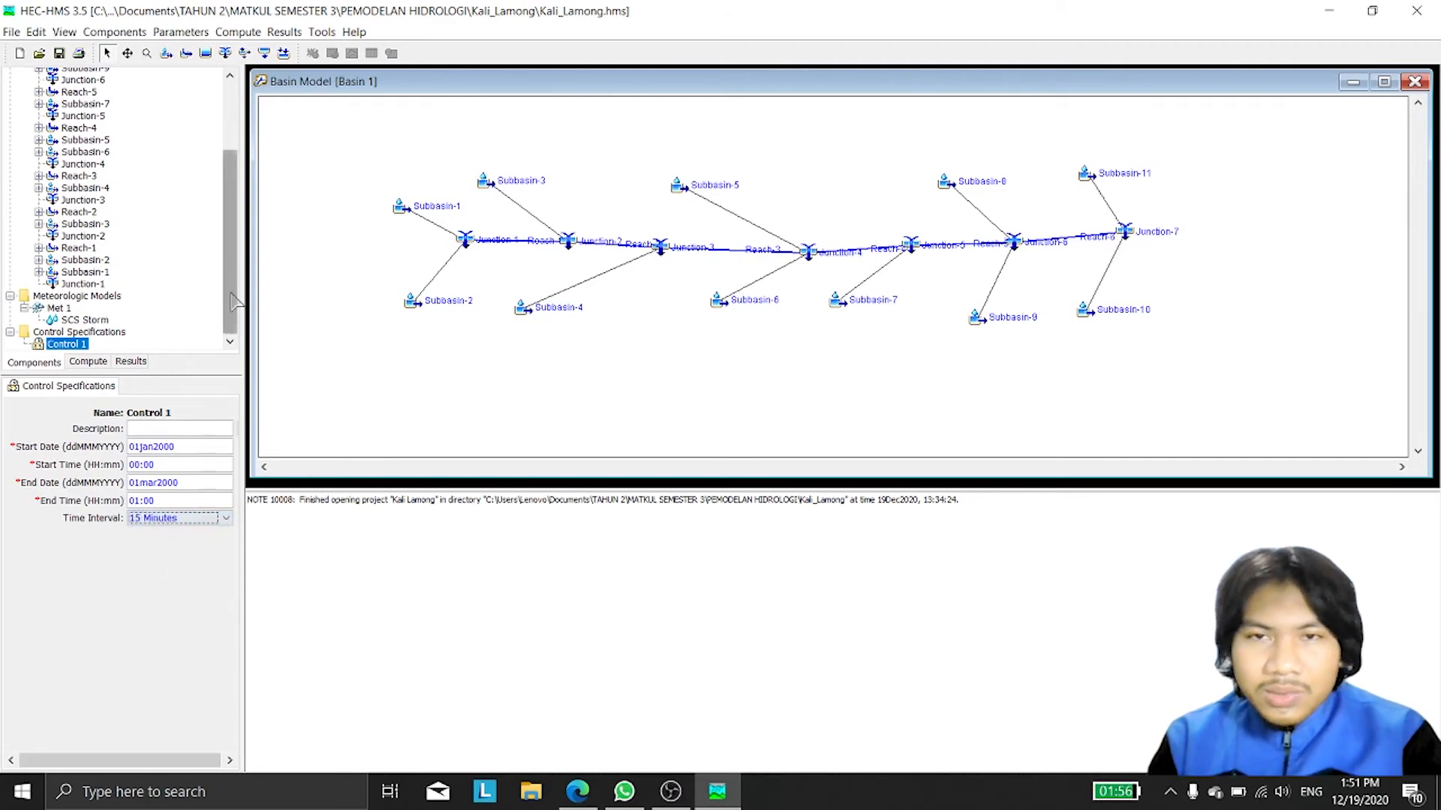
left_click(184, 340)
left_click(114, 32)
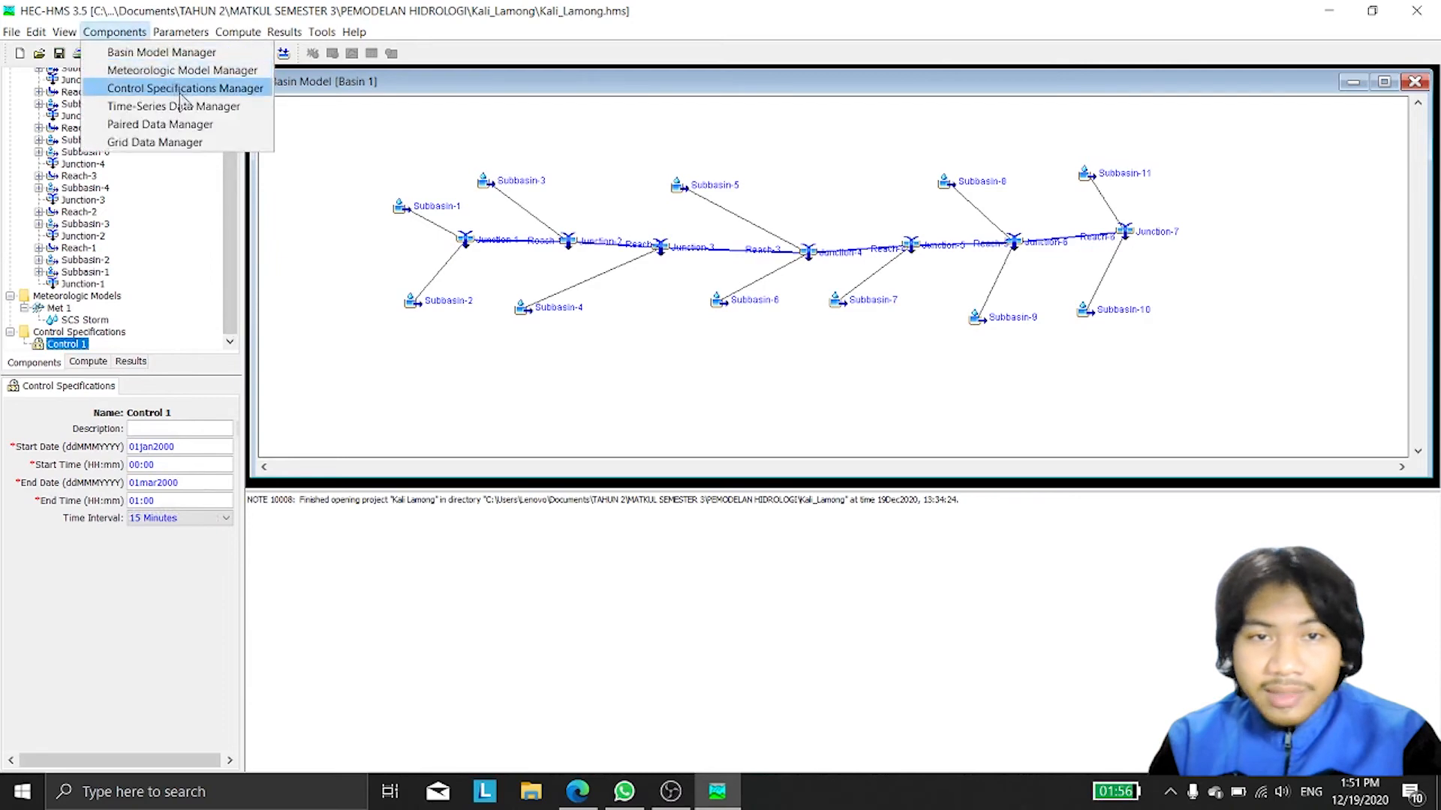
left_click(193, 273)
Step: Set Include Subbasins to Yes for Basin 1 in the Met 1 meteorologic model
left_click_drag(230, 232, 221, 165)
scroll(150, 211, "down", 3)
left_click(60, 307)
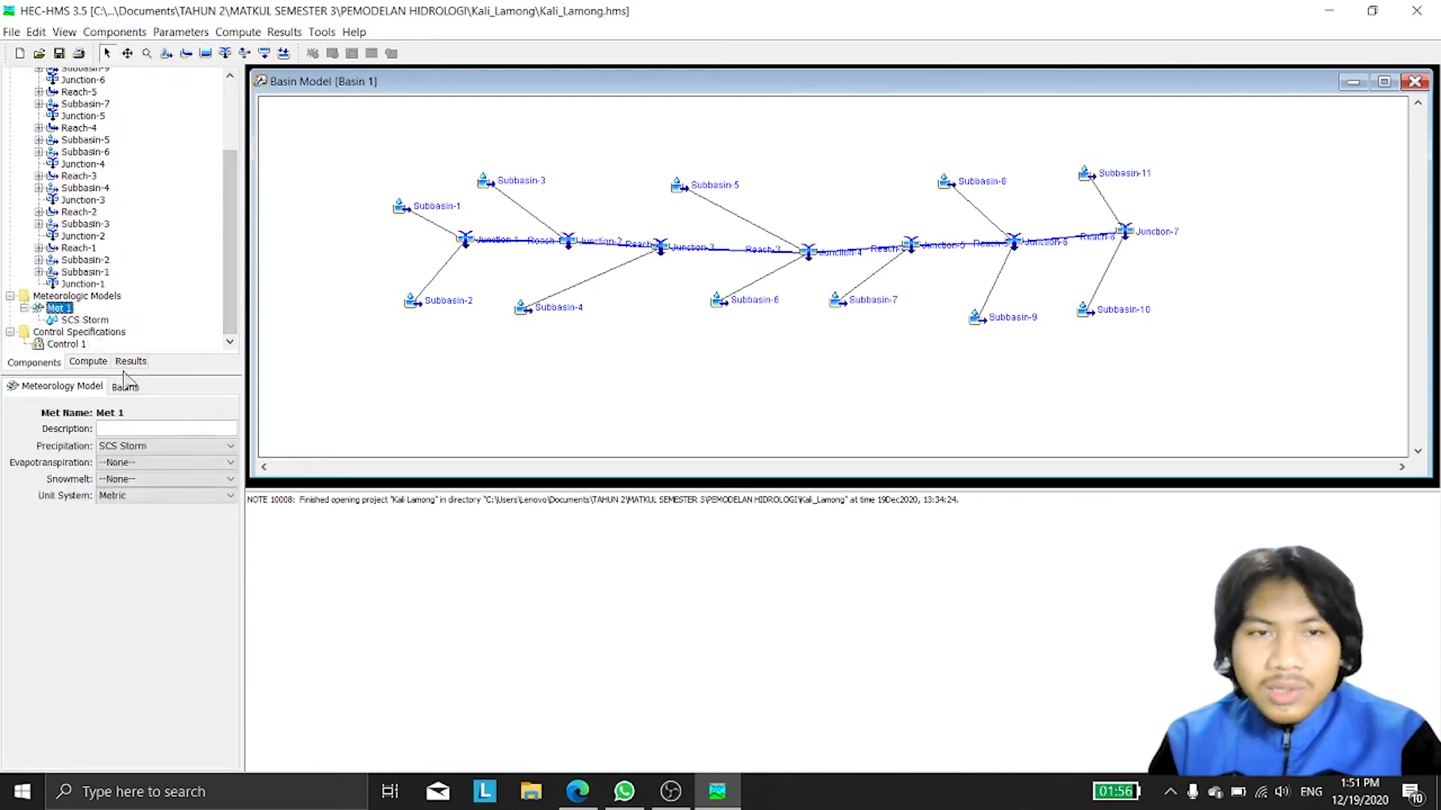
left_click(124, 387)
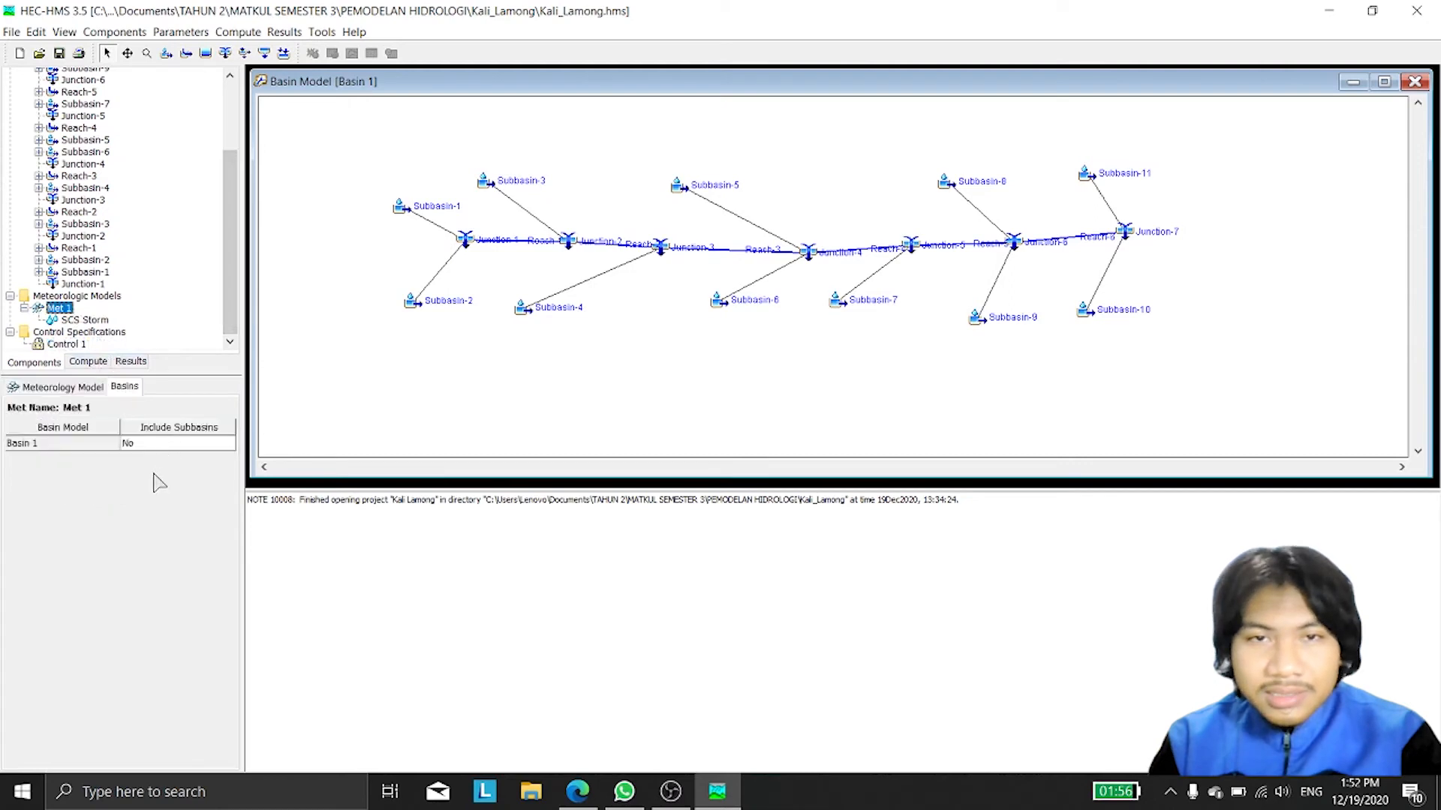
left_click(192, 445)
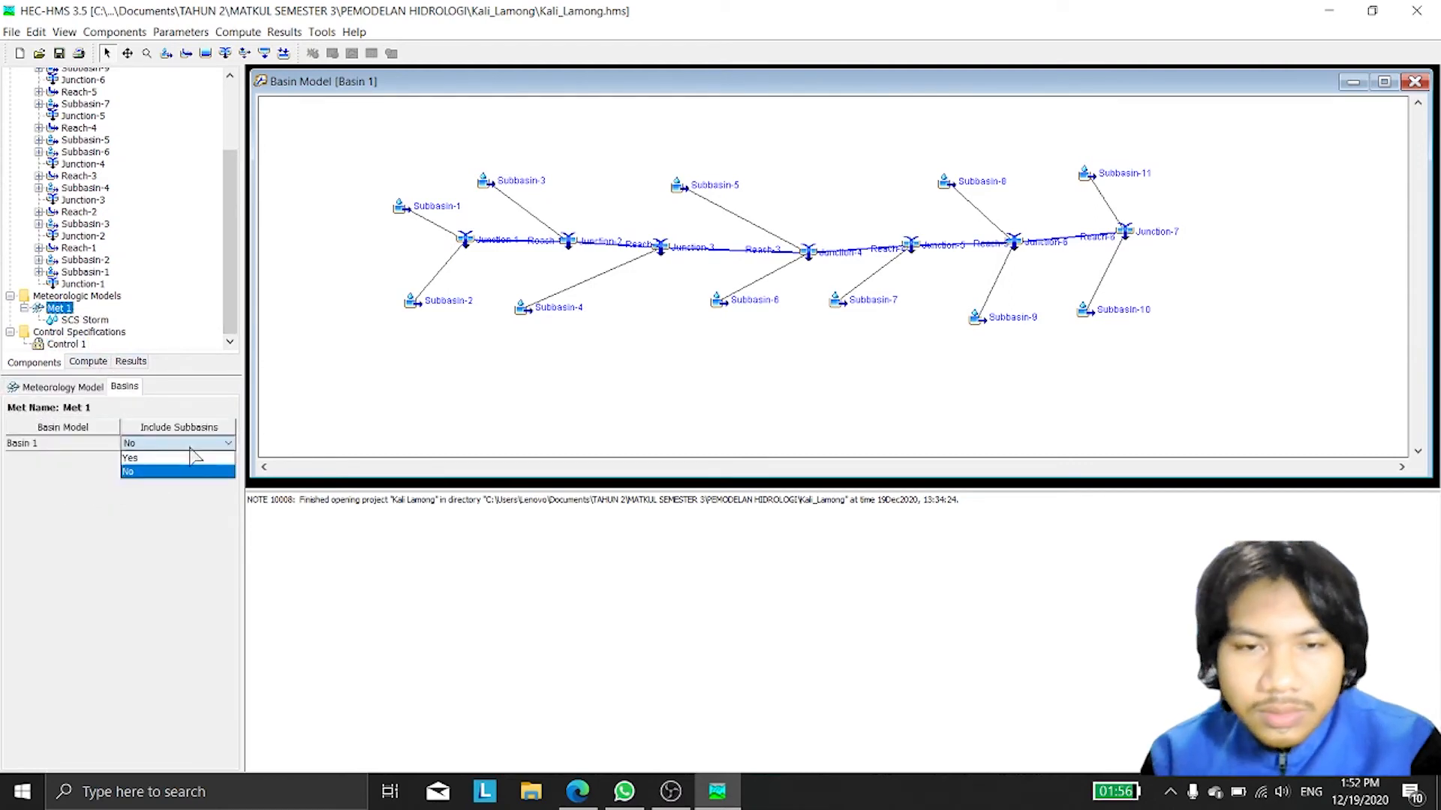
left_click(191, 458)
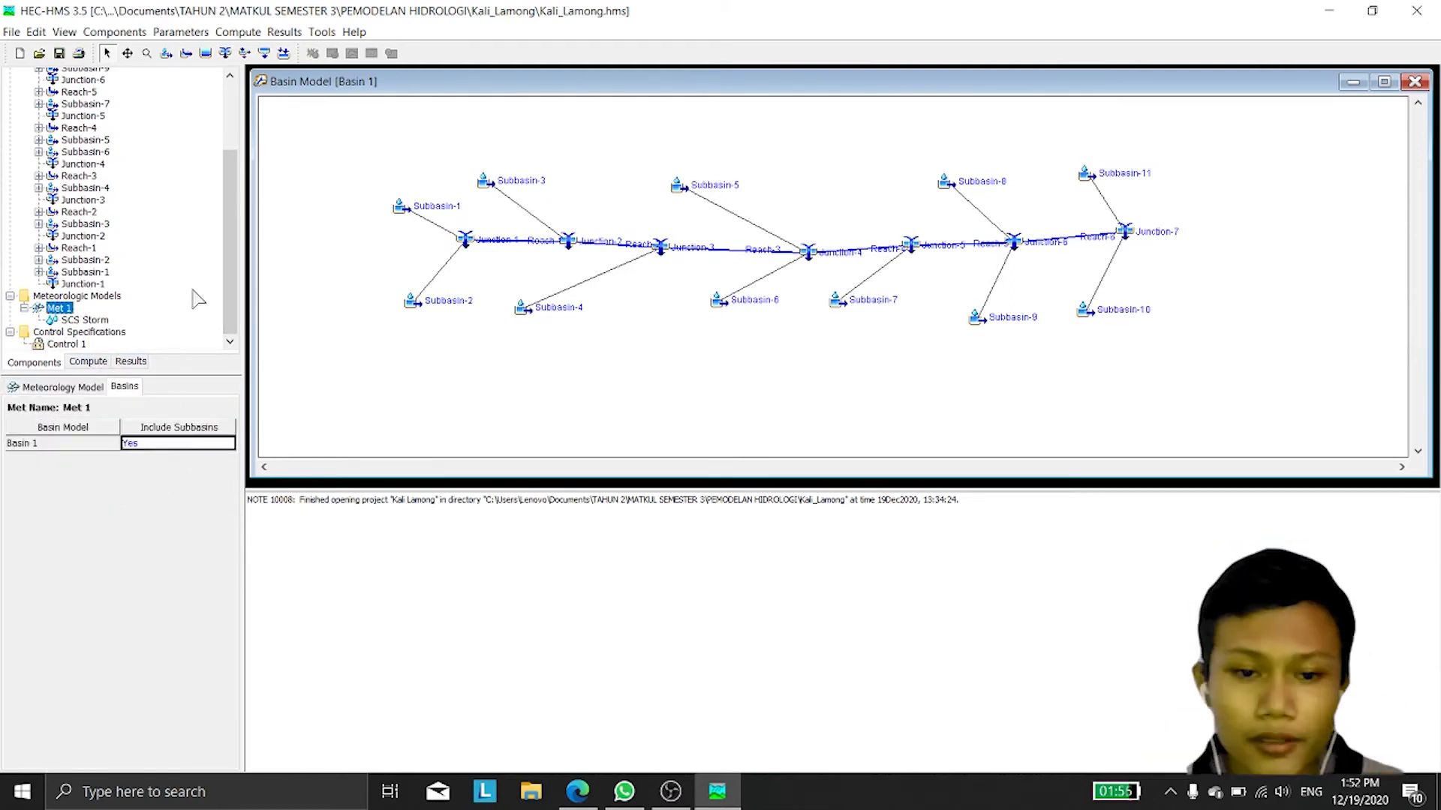
Step: Create a simulation run named Run 1 using Basin 1, Met 1 and Control 1
left_click(237, 33)
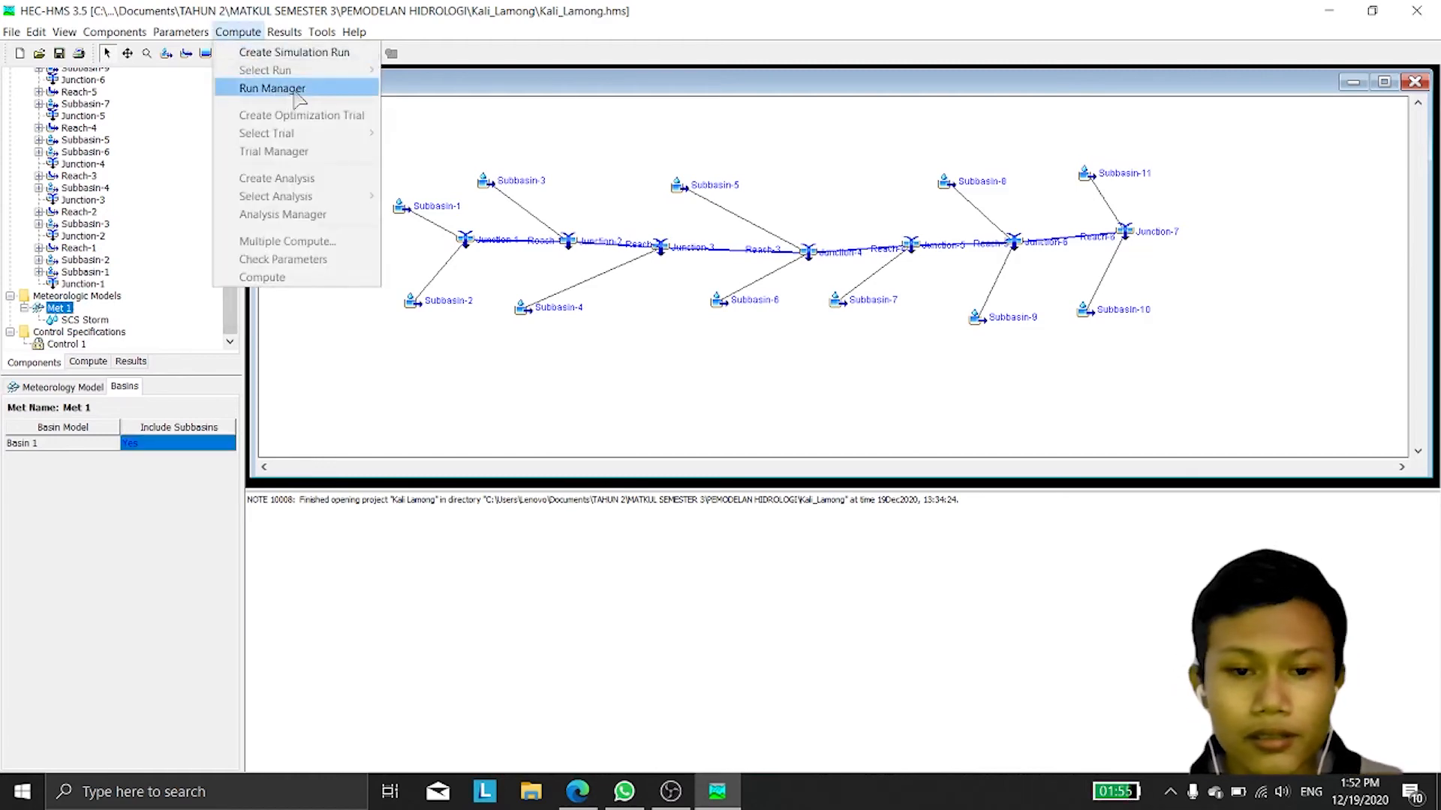
left_click(294, 52)
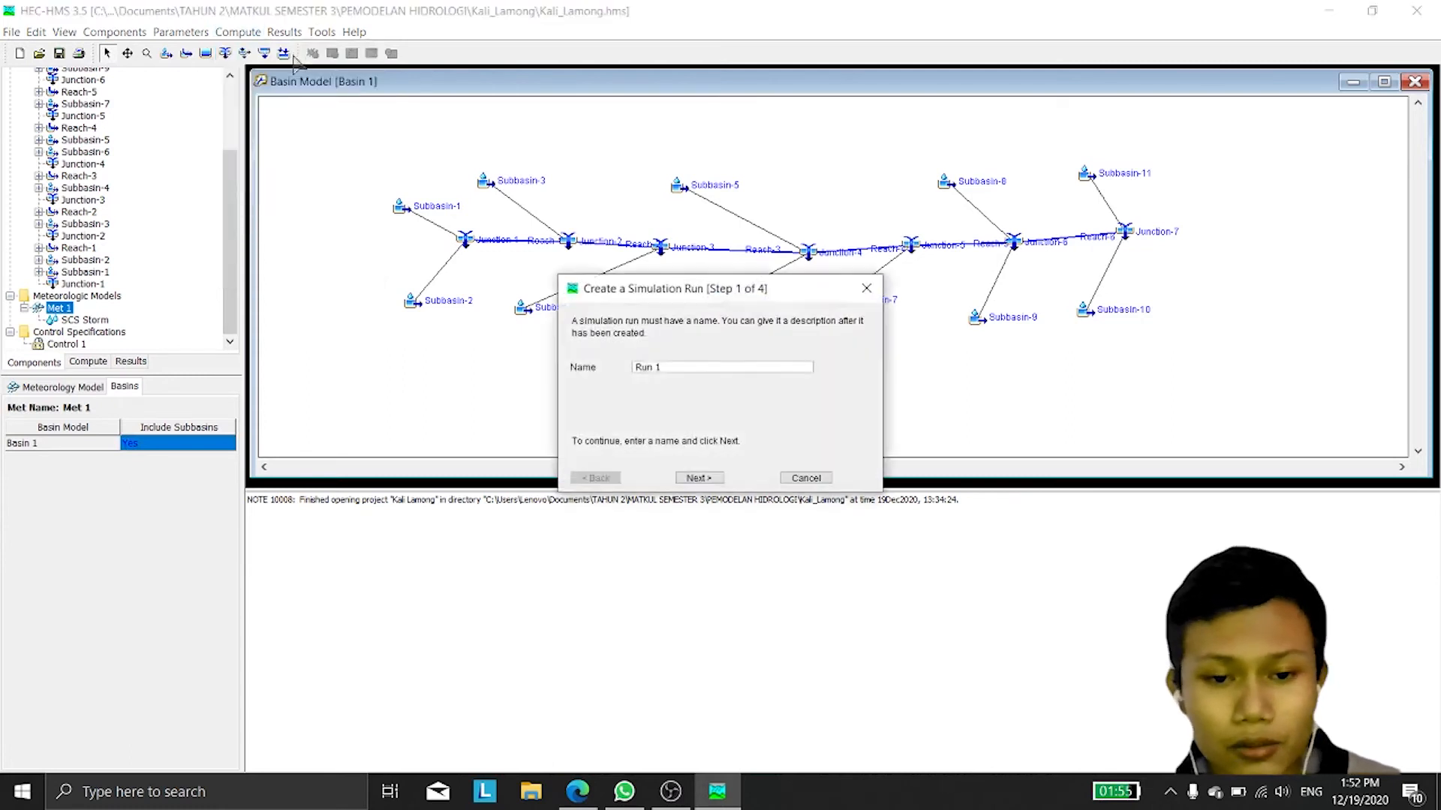
left_click(713, 480)
left_click(715, 485)
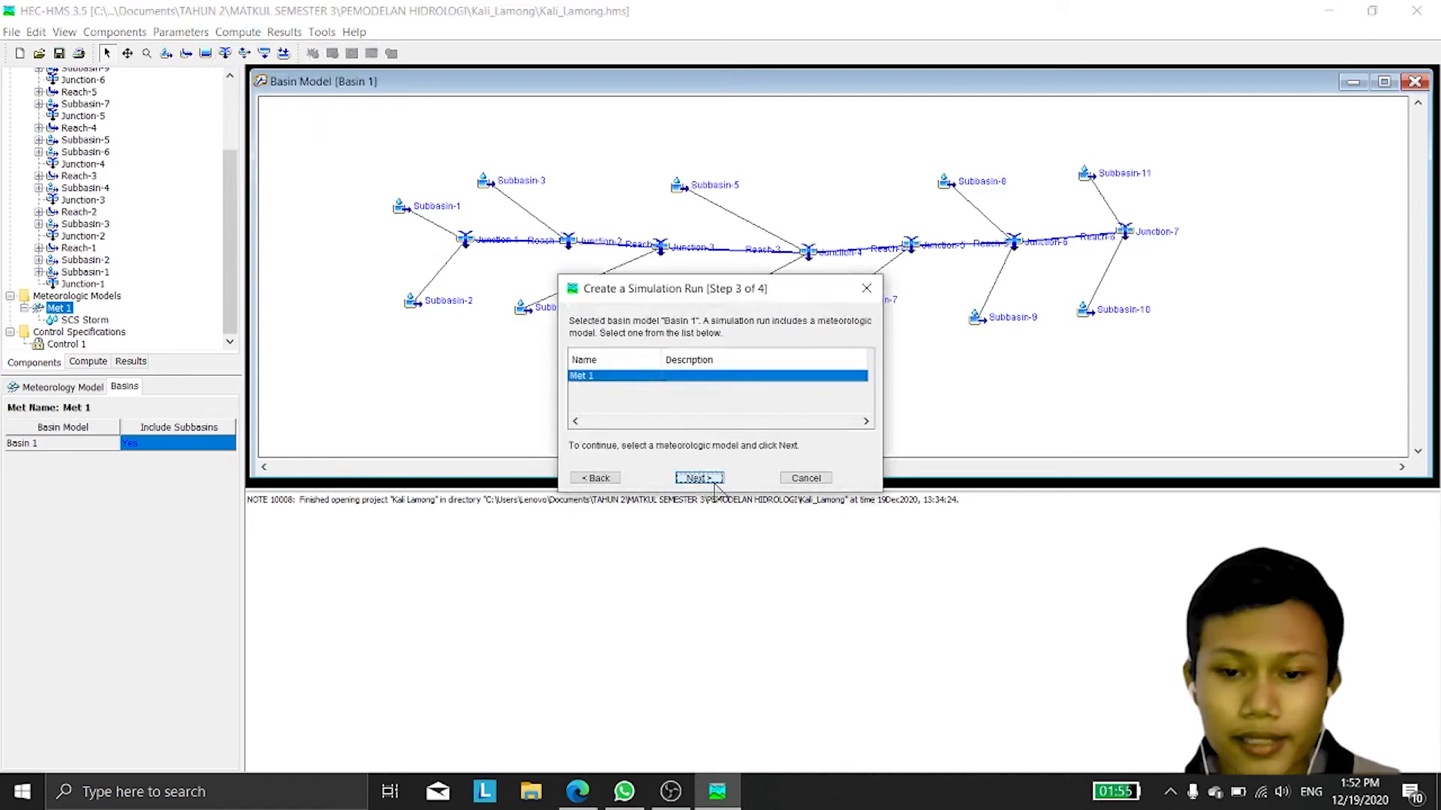
left_click(715, 485)
left_click(700, 479)
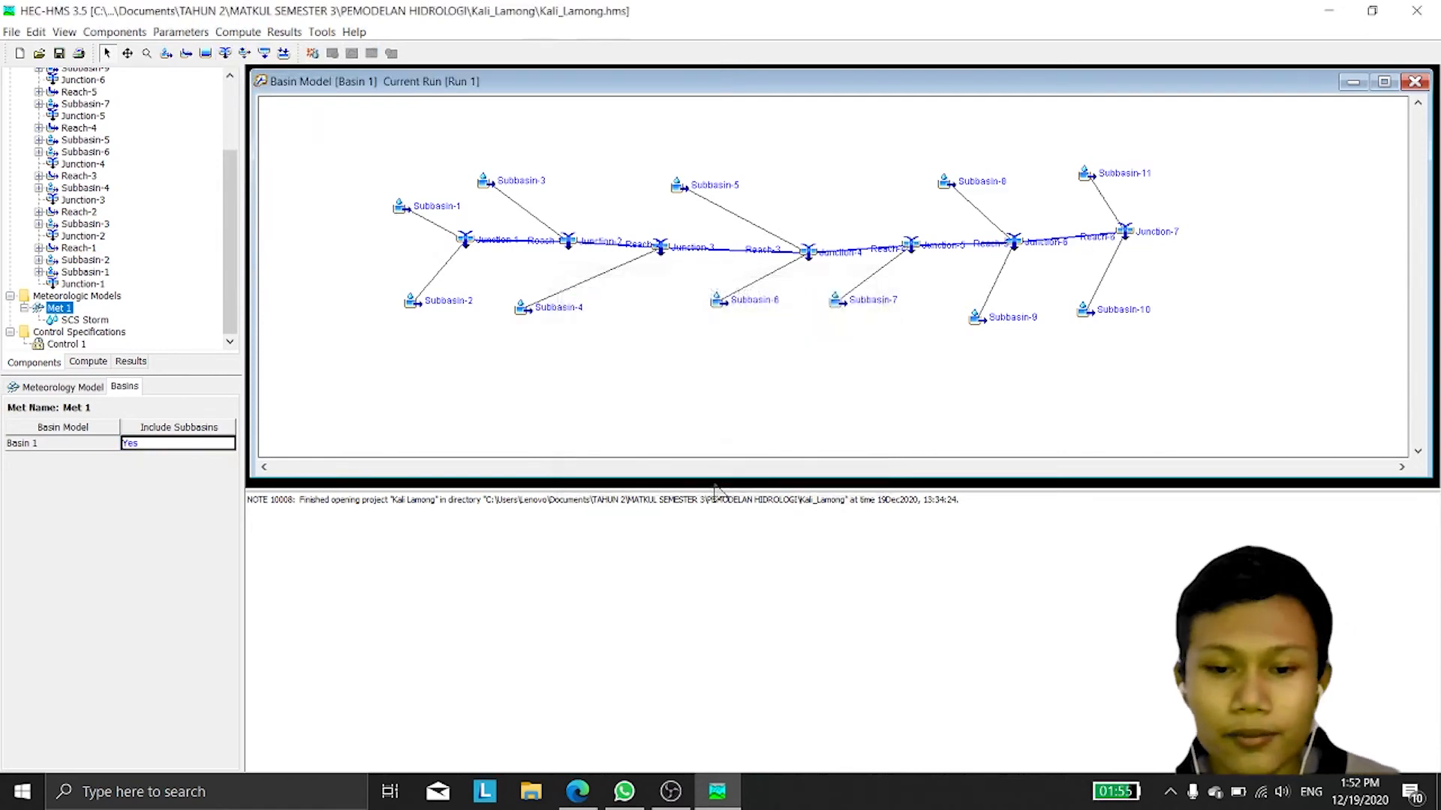
Step: Compute Run 1 and close the progress window when it finishes
left_click(240, 31)
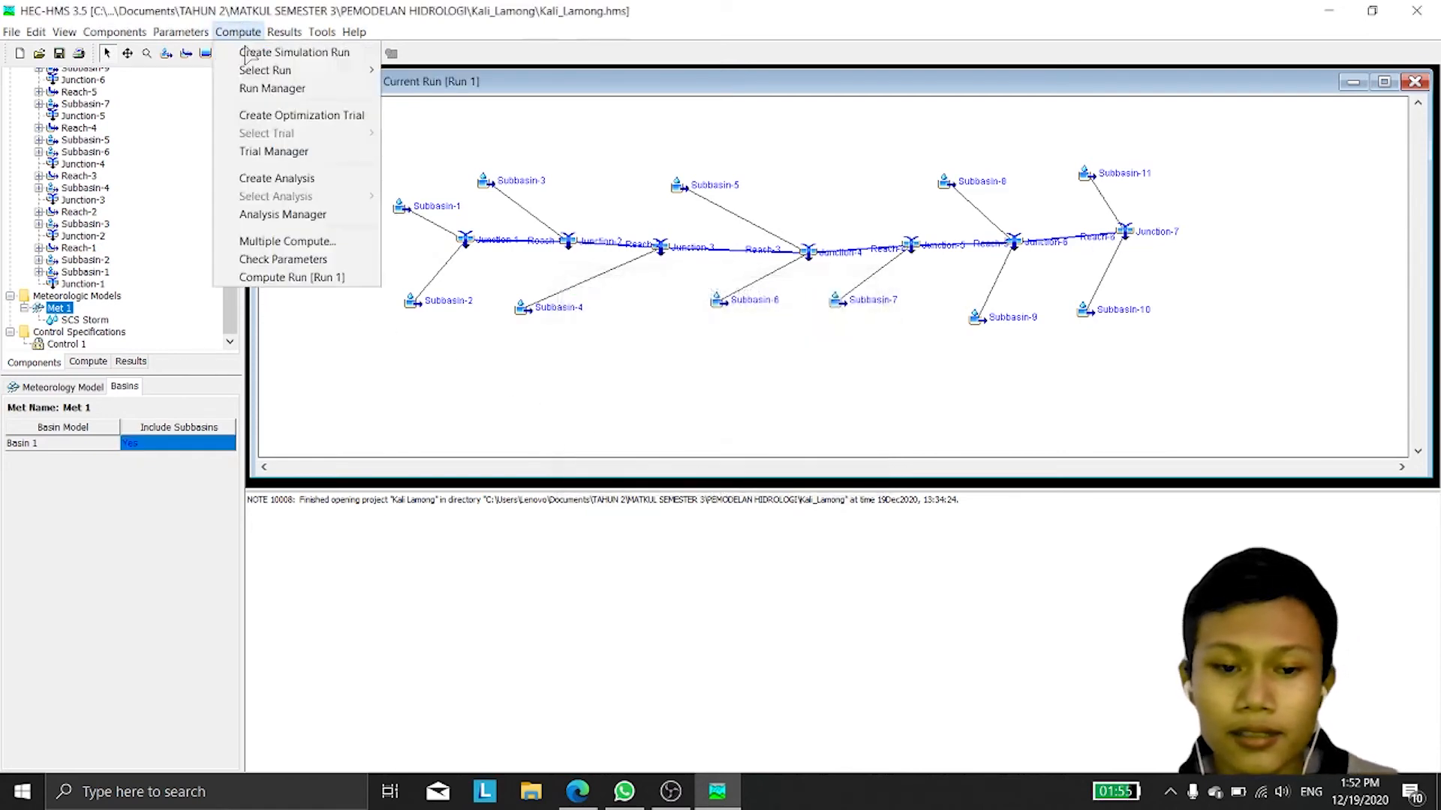
left_click(342, 283)
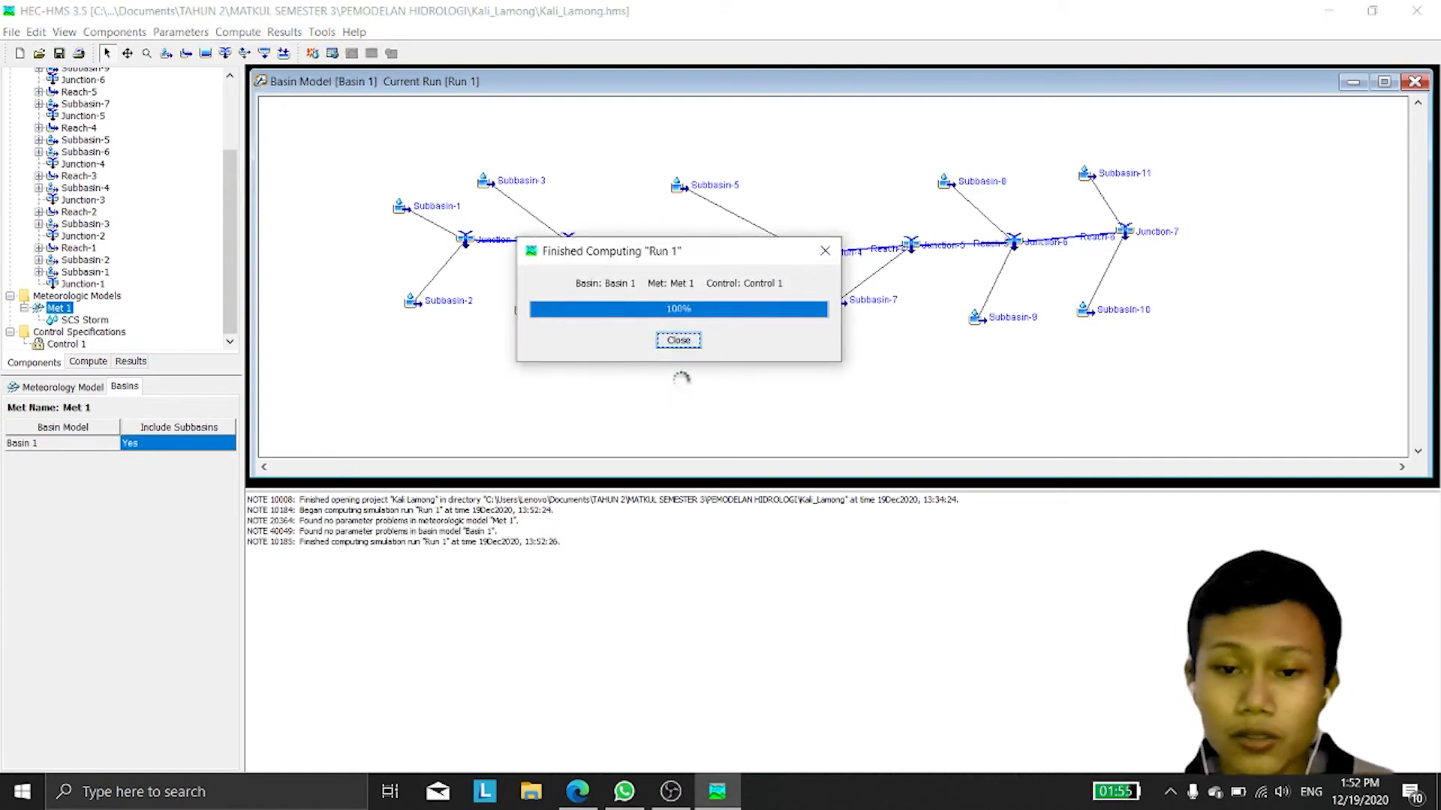
left_click(678, 339)
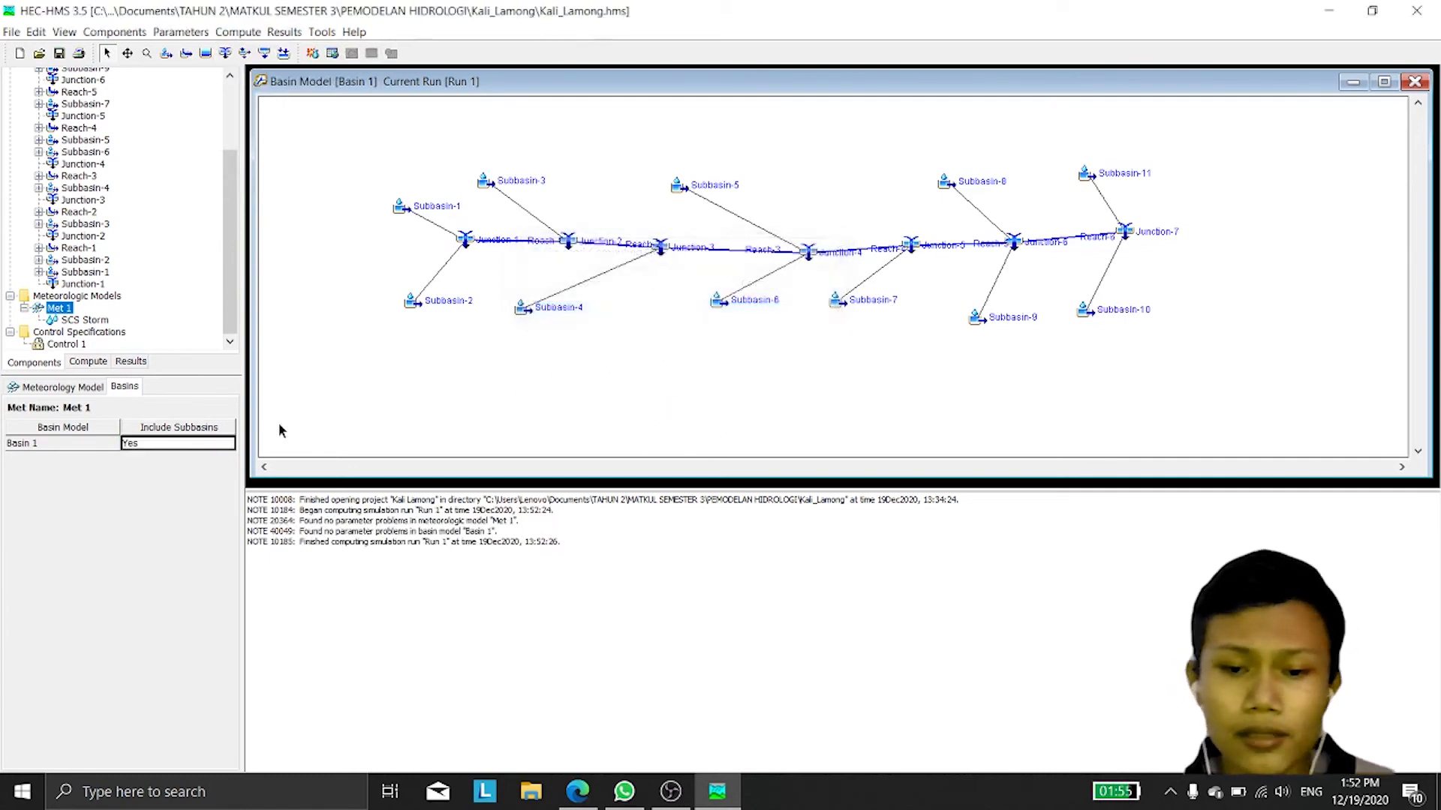
Step: Open the results of Run 1, view the graph for Subbasin-10 and close it
left_click_drag(230, 312, 244, 150)
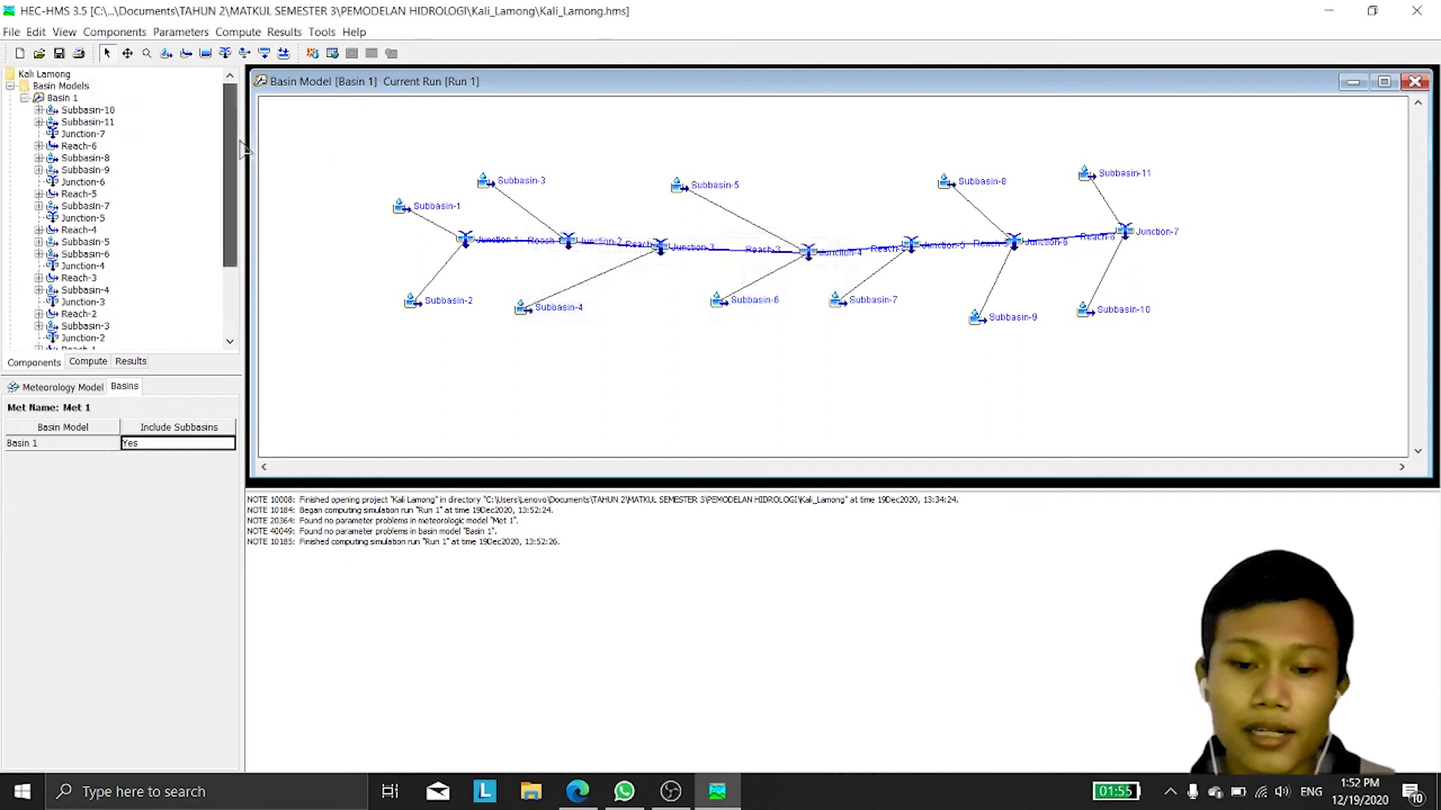
left_click(140, 363)
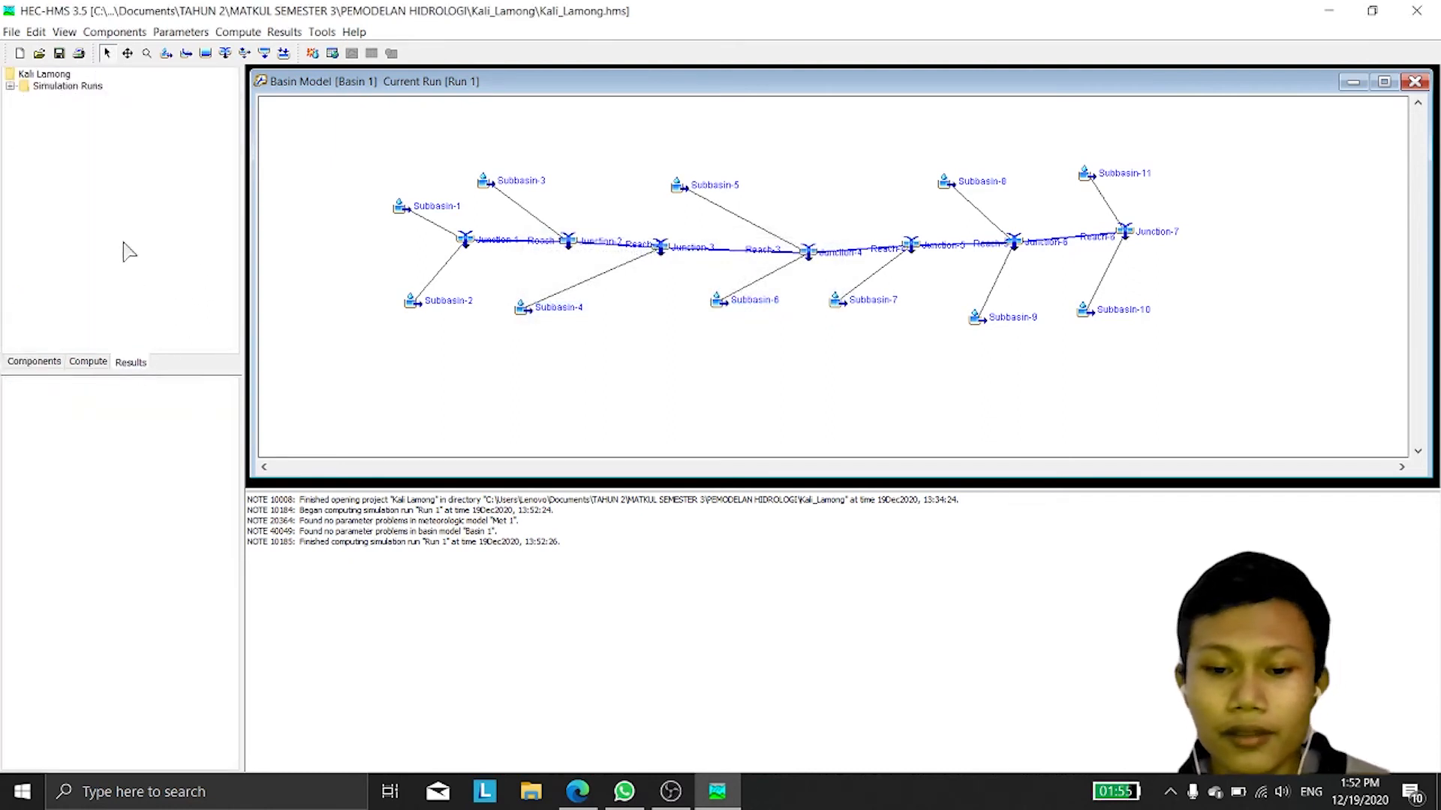
left_click(60, 87)
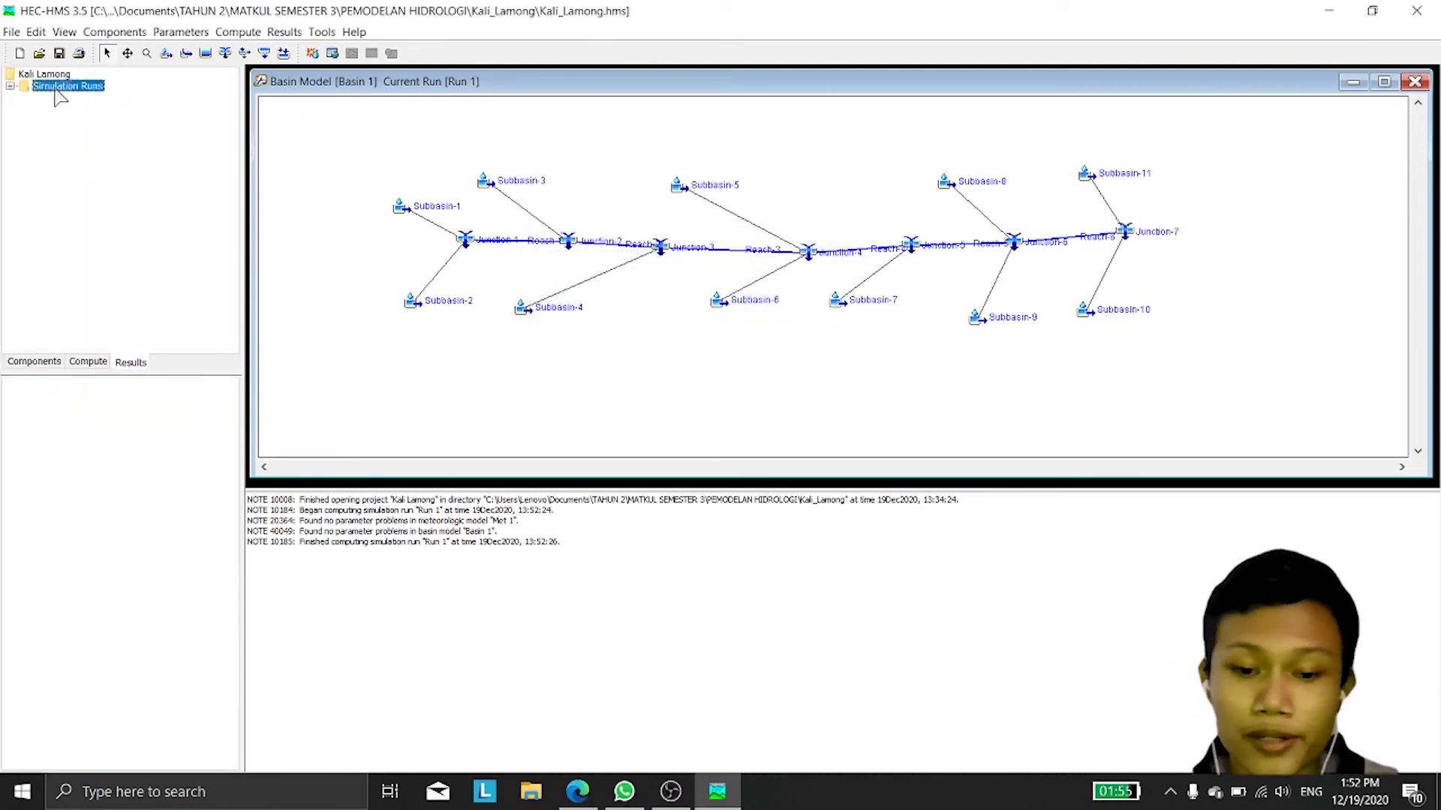
left_click(52, 98)
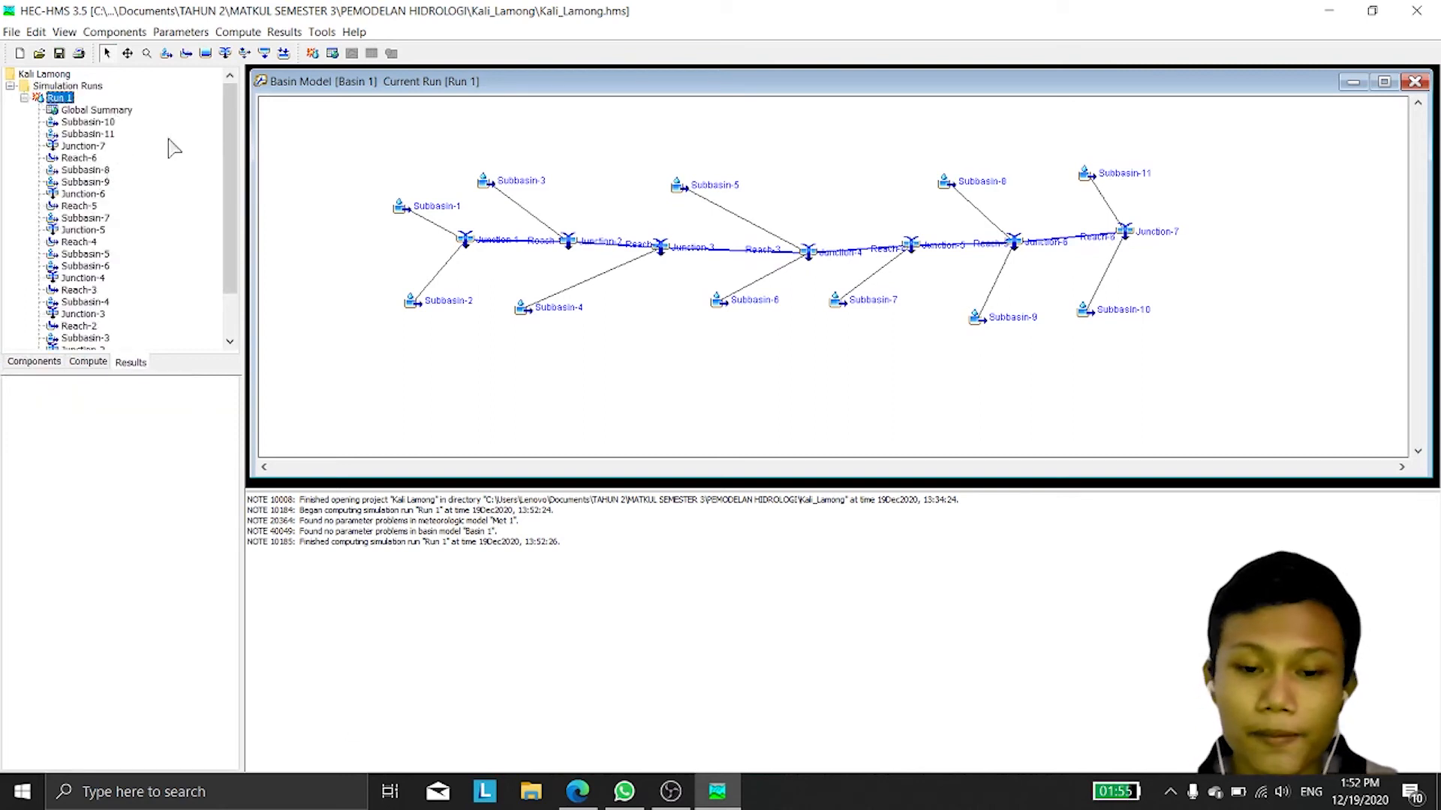
double_click(91, 123)
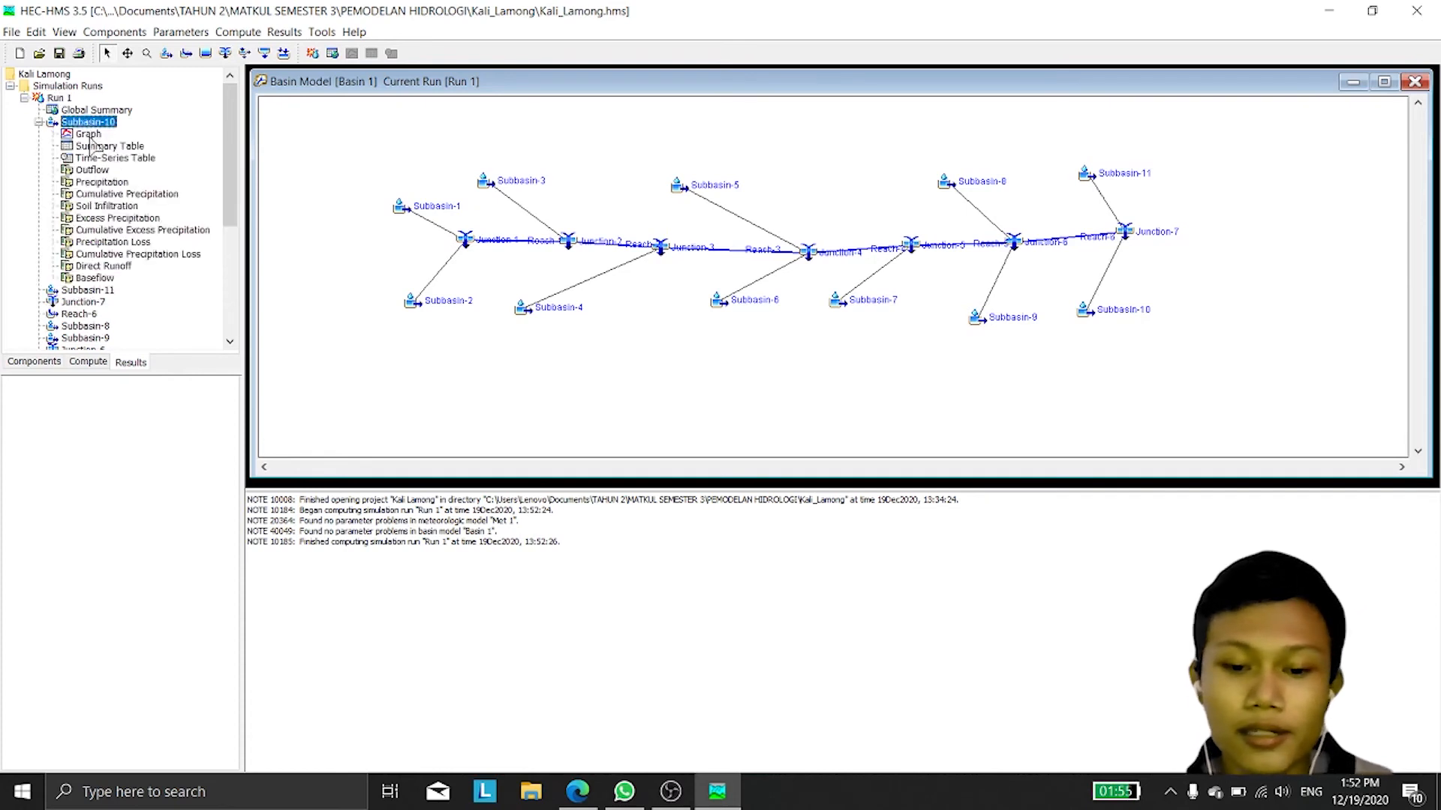
left_click(88, 135)
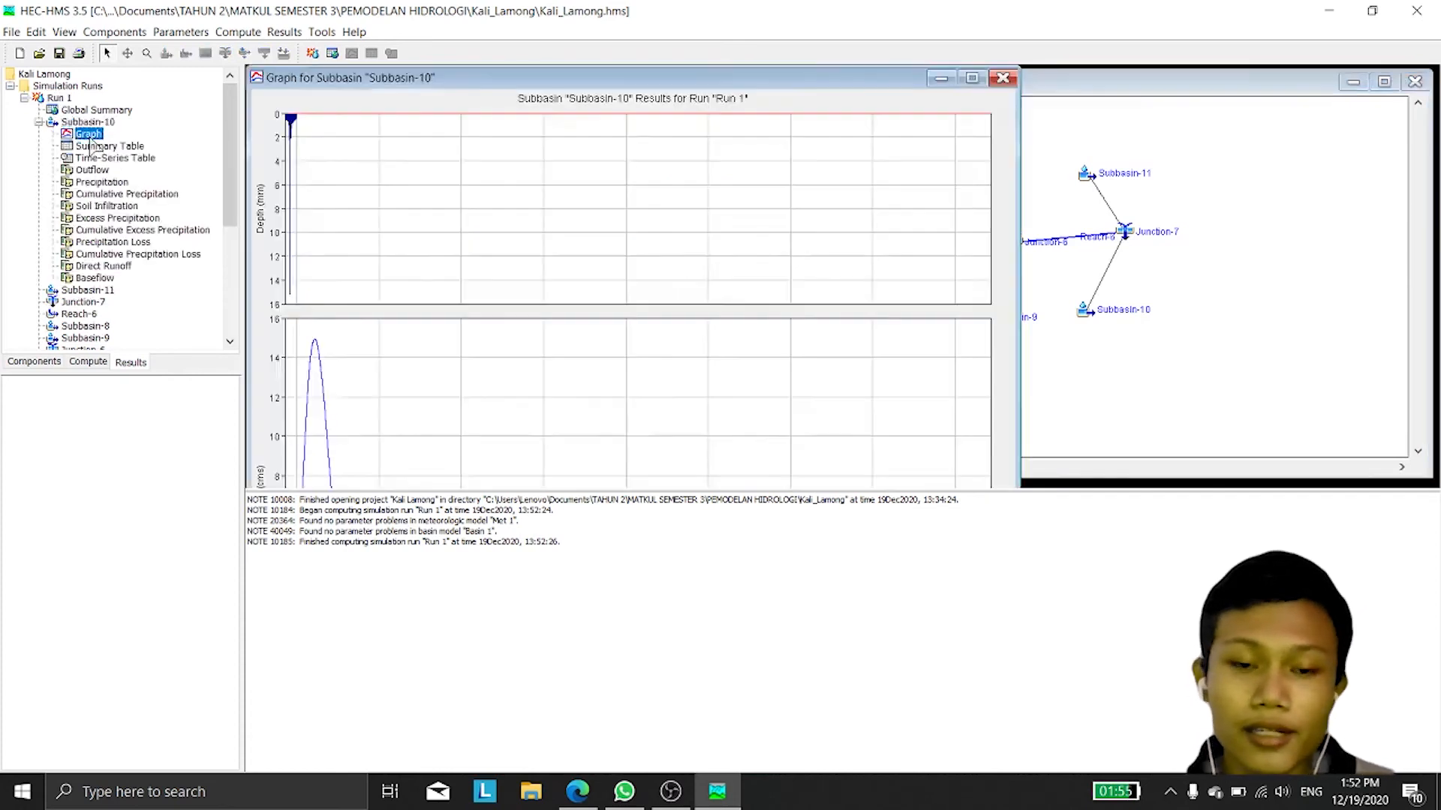
left_click(1002, 77)
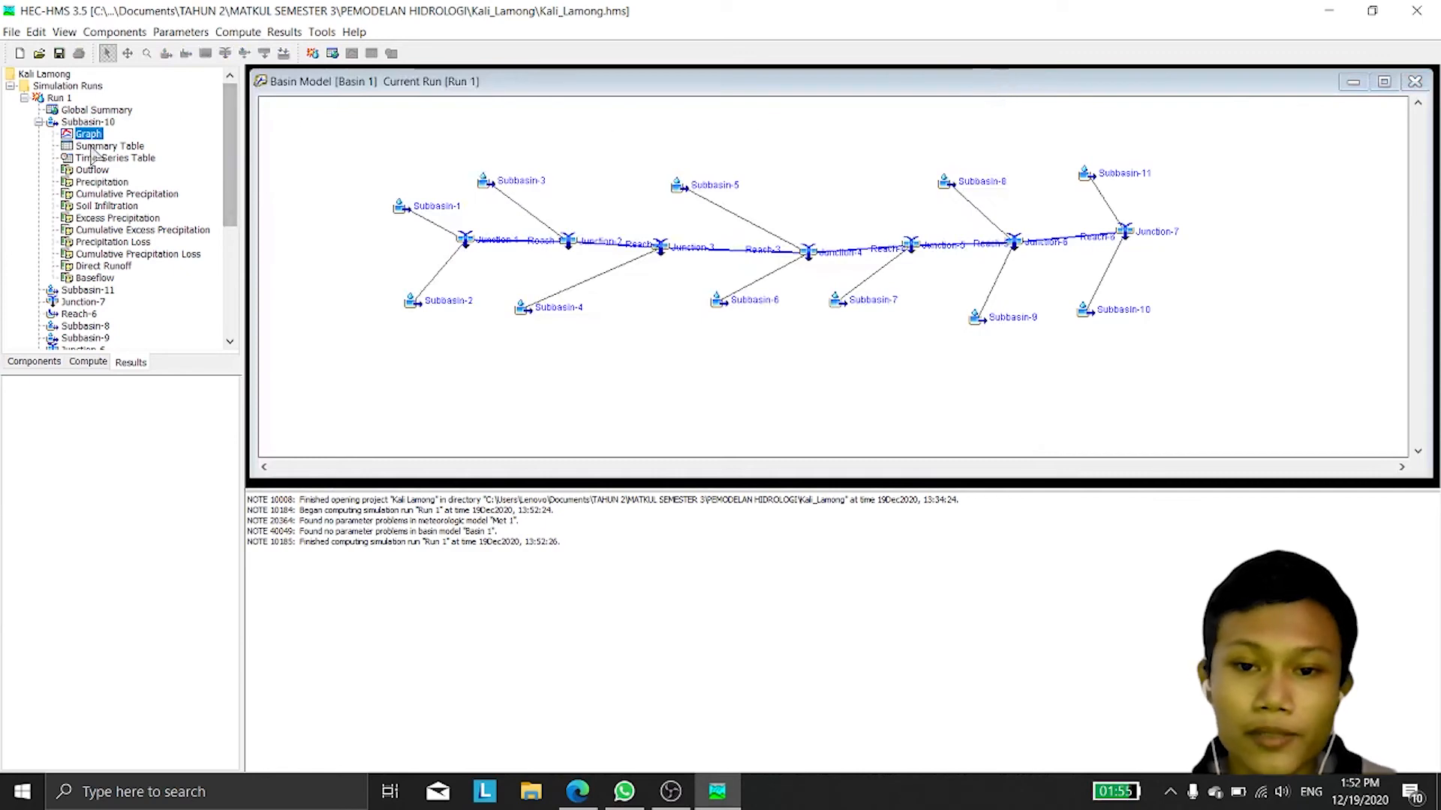
Step: Examine the time-series table of Subbasin-10 in an enlarged window, put the table away and restore the message area's size
left_click(94, 159)
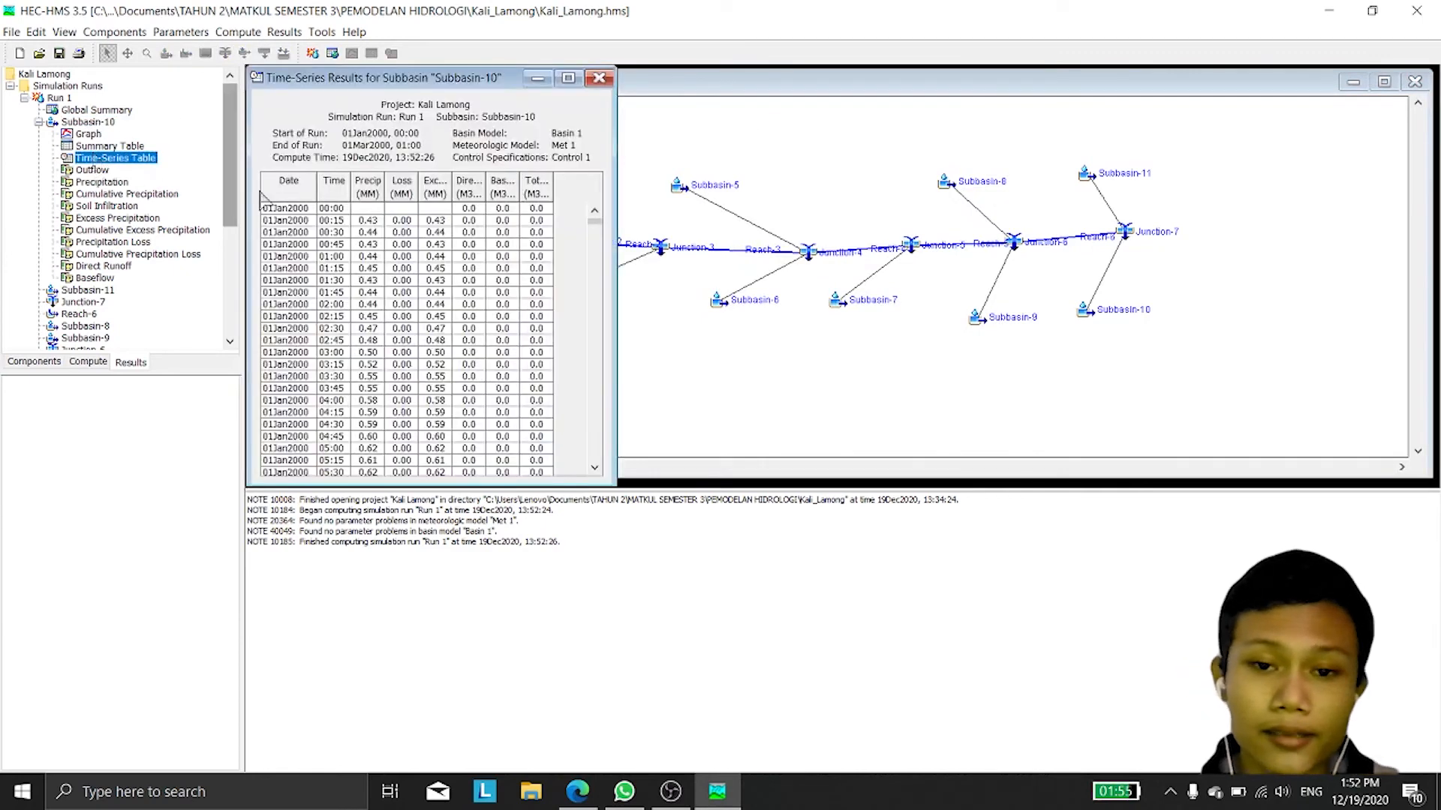
left_click(568, 78)
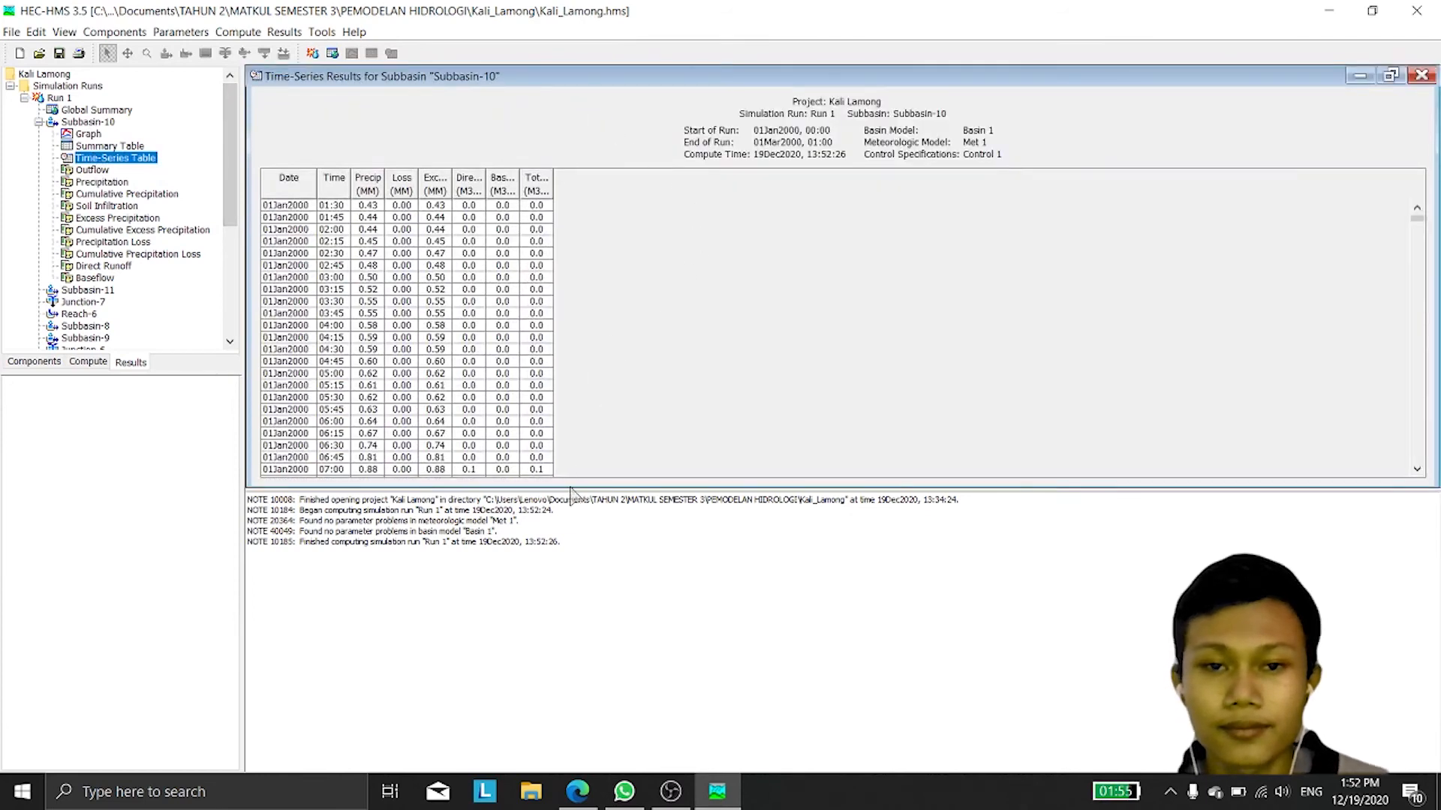
left_click_drag(570, 489, 570, 579)
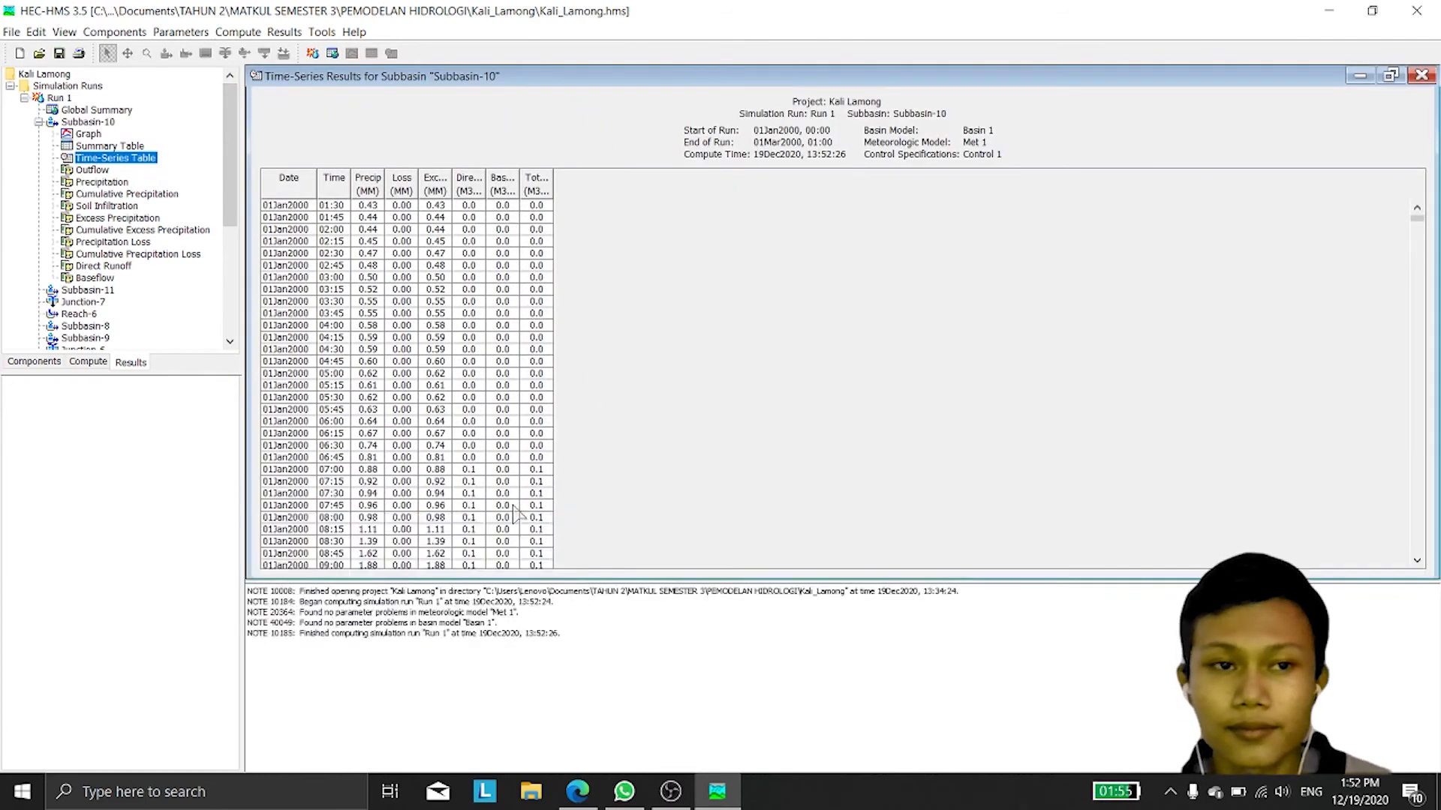
scroll(499, 415, "down", 8)
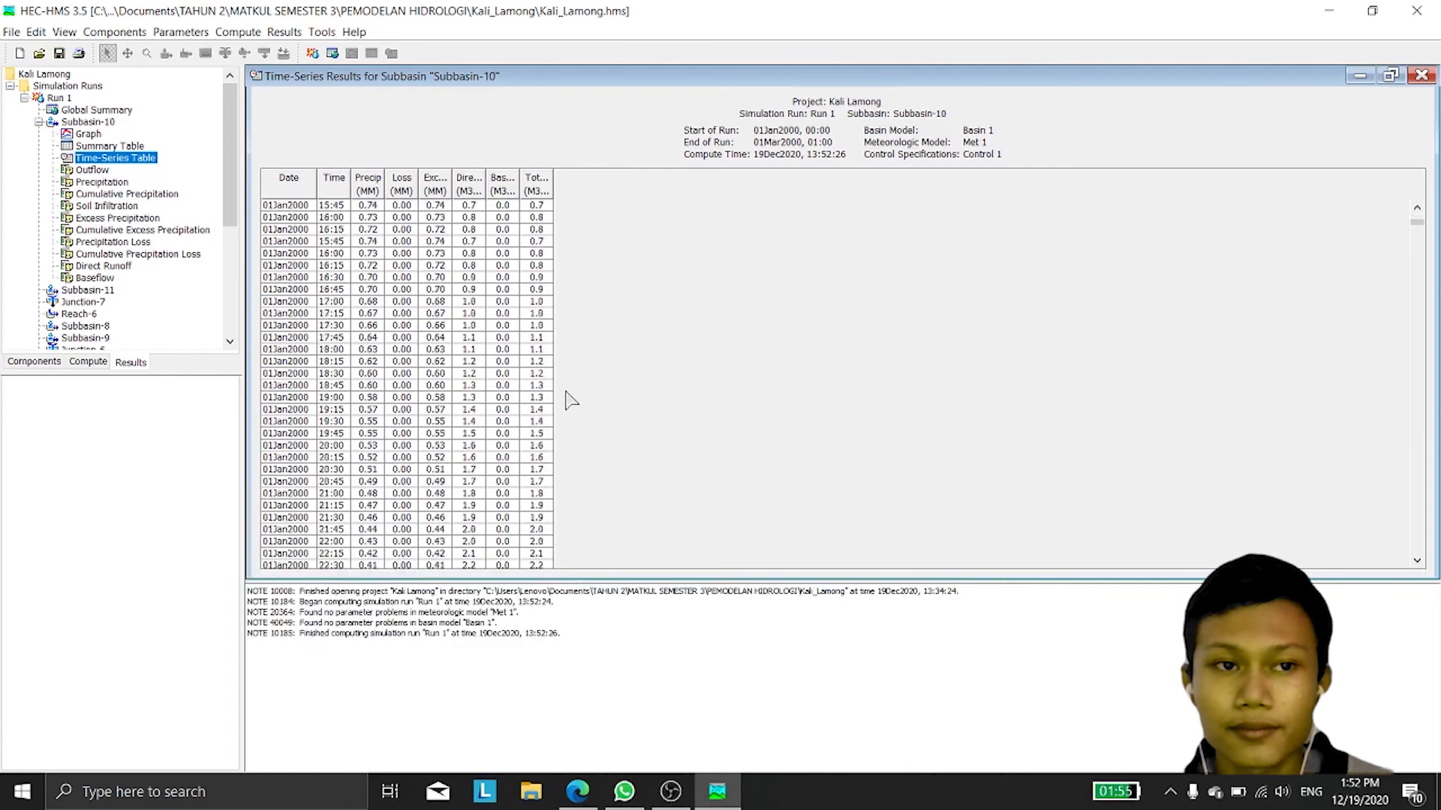
left_click(1360, 76)
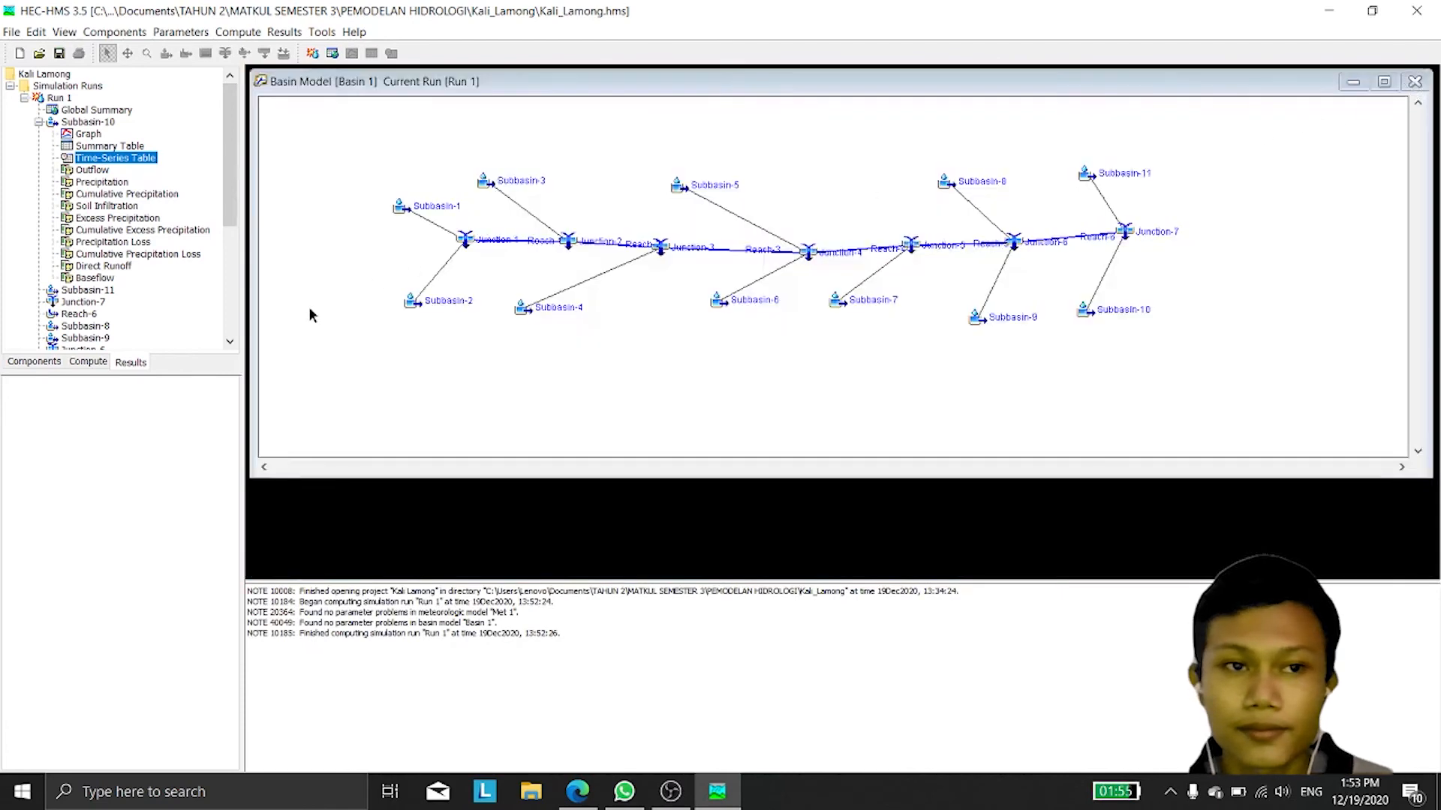
left_click_drag(393, 578, 401, 490)
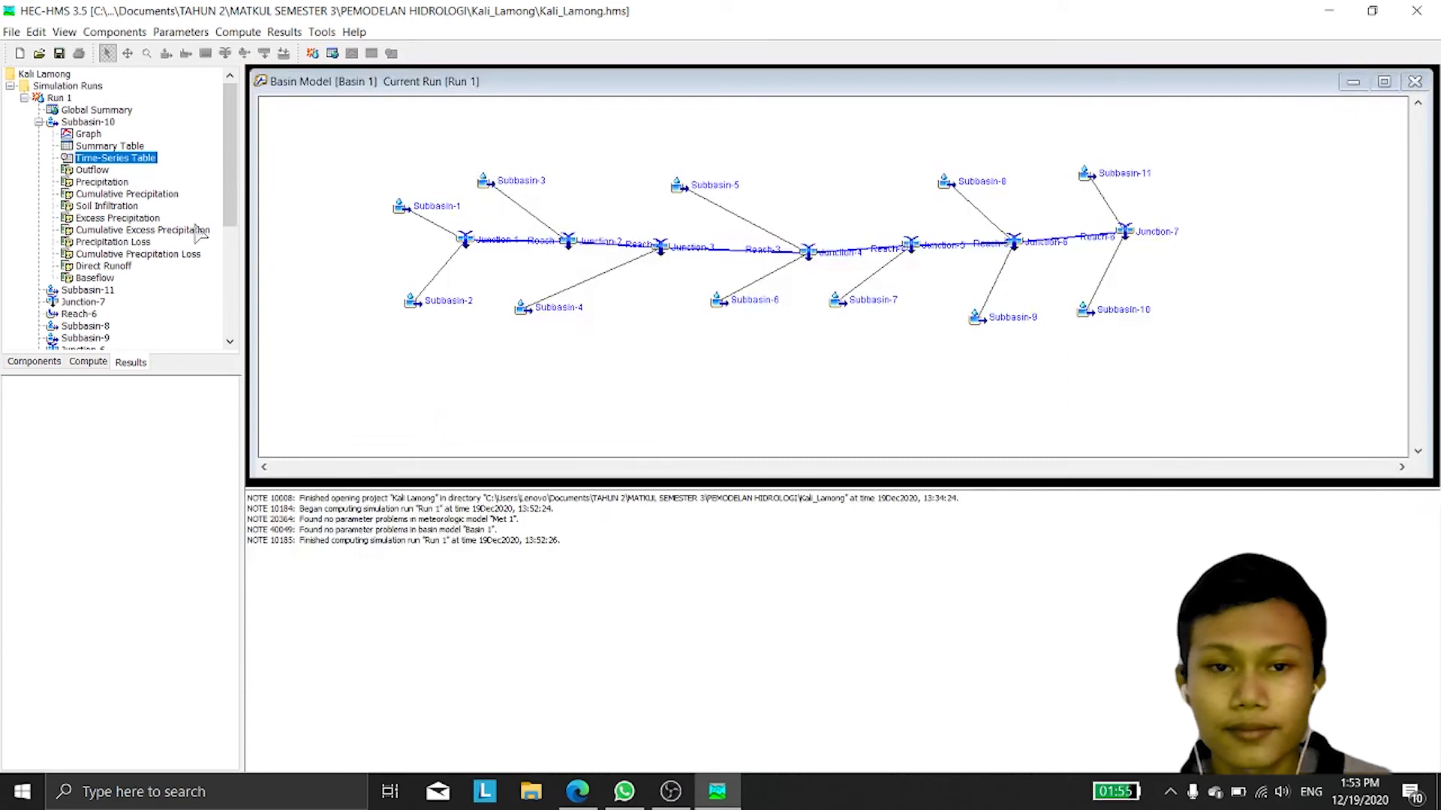
scroll(157, 203, "down", 2)
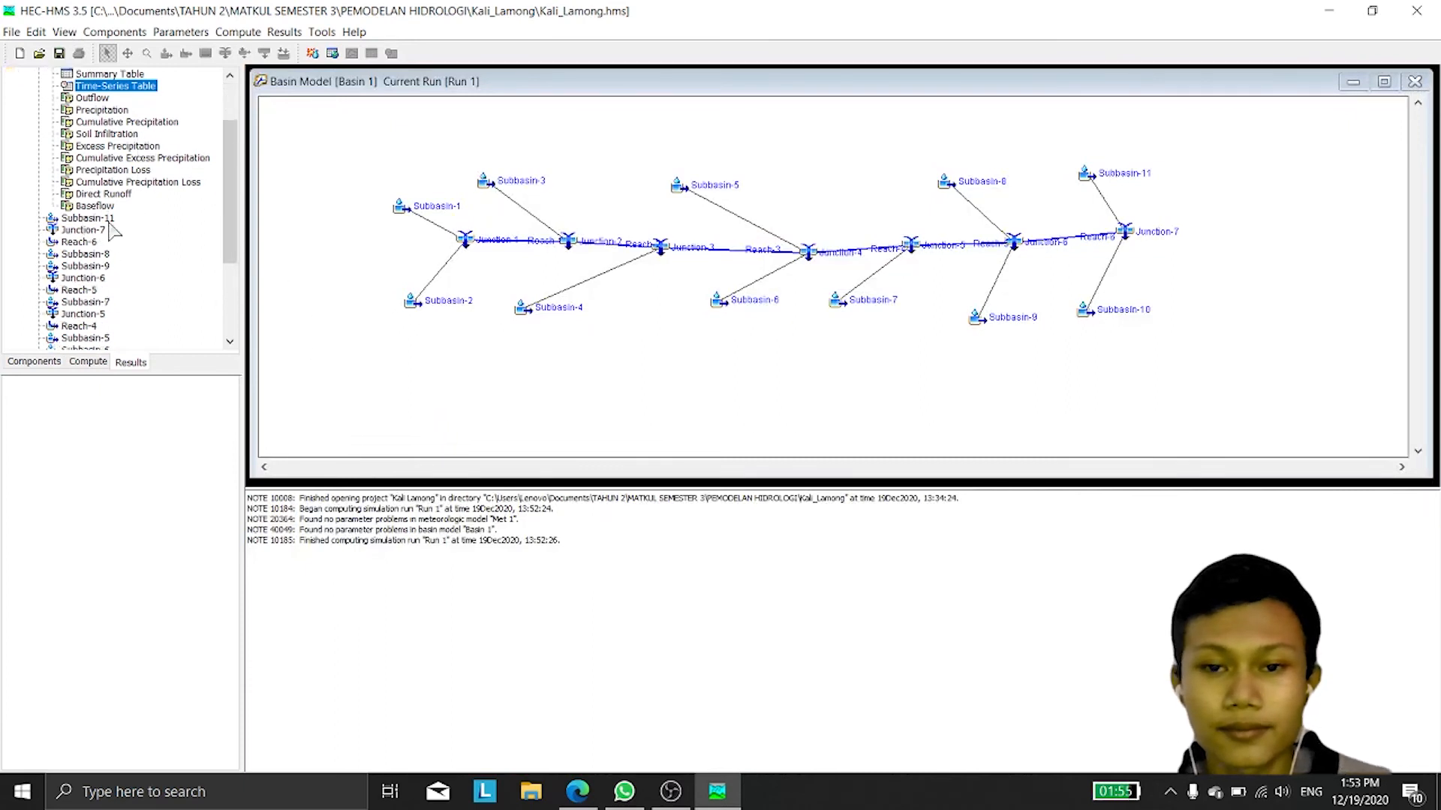
scroll(116, 225, "up", 2)
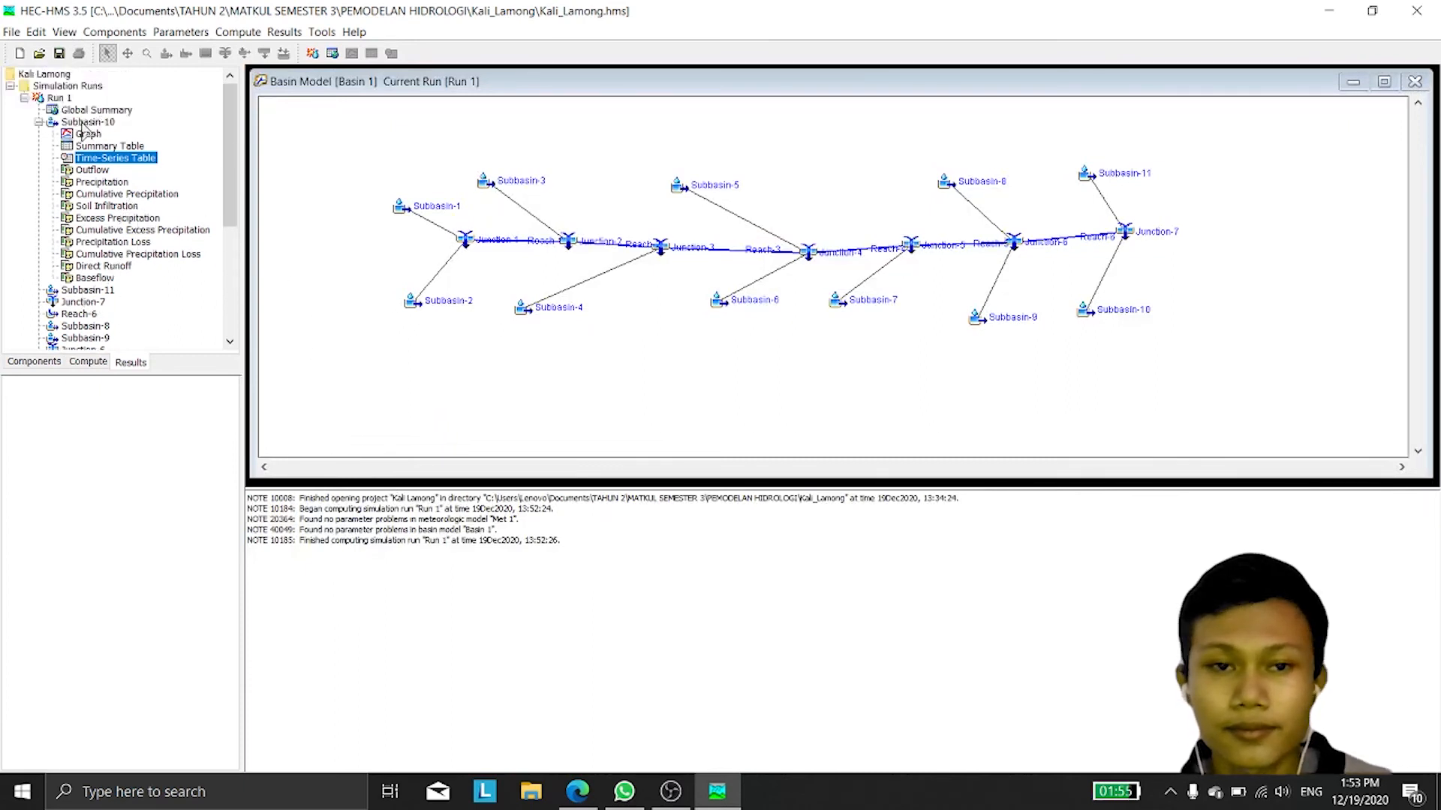
Step: View the results graph for Junction-7 of Run 1 and close it
scroll(93, 188, "down", 2)
double_click(76, 231)
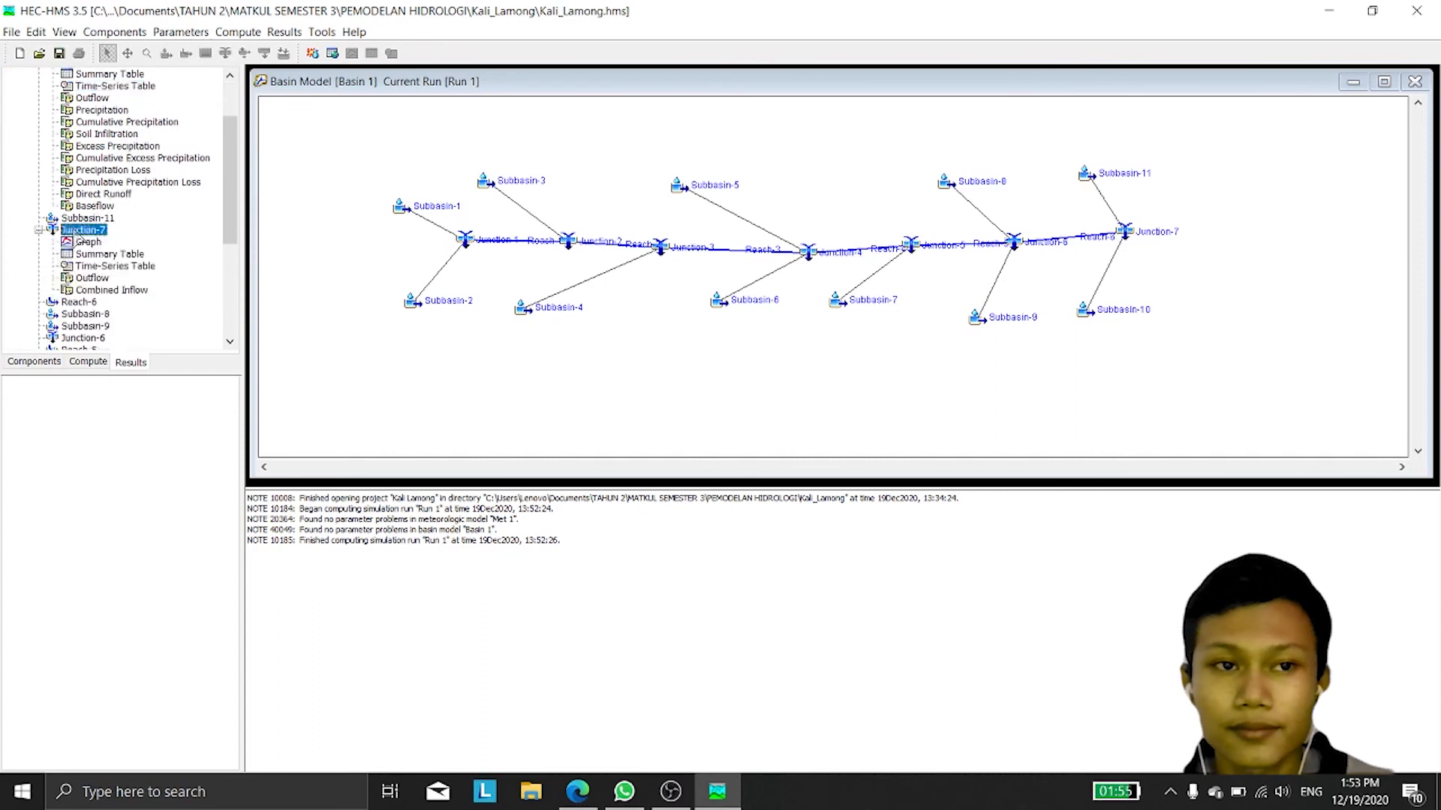
left_click(86, 242)
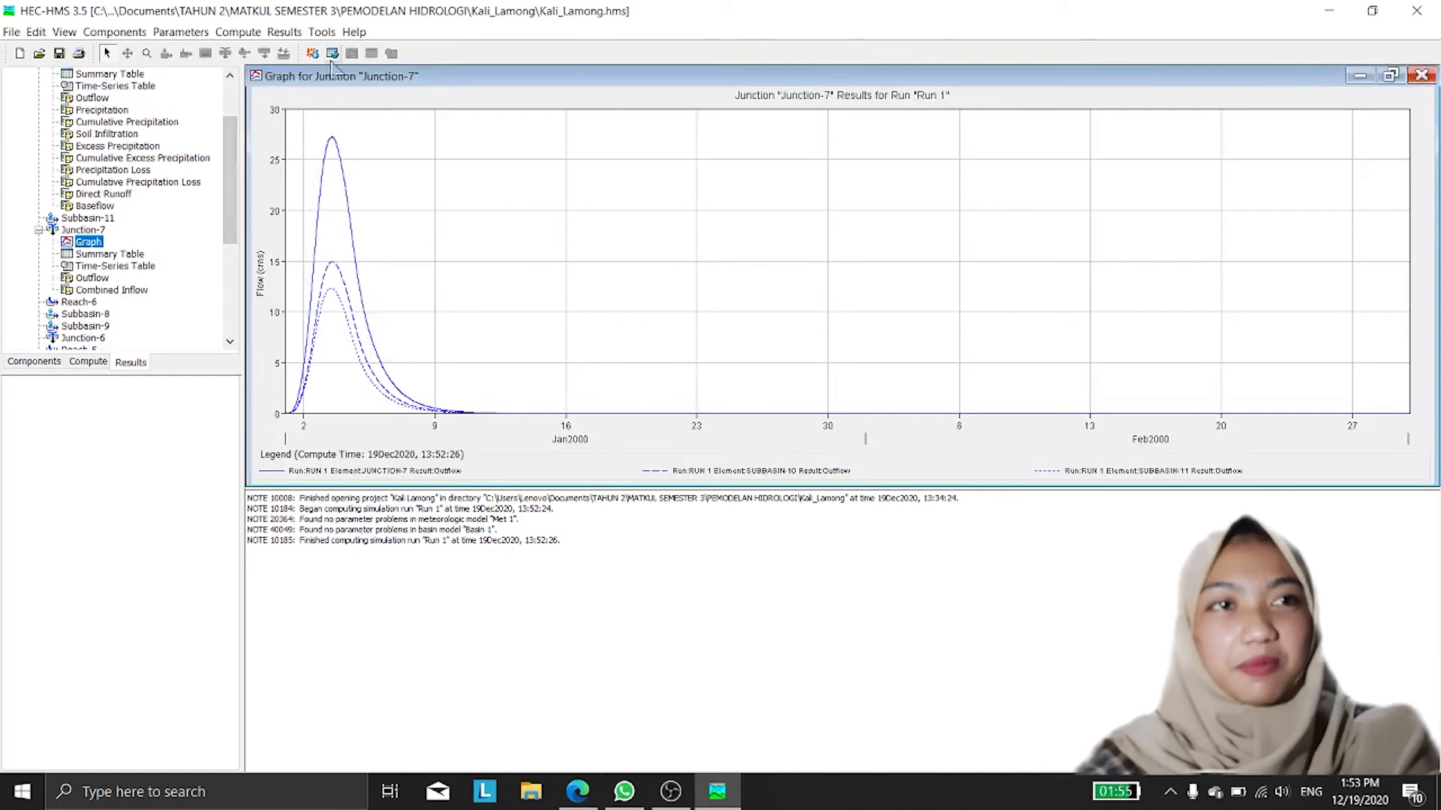
scroll(161, 222, "up", 2)
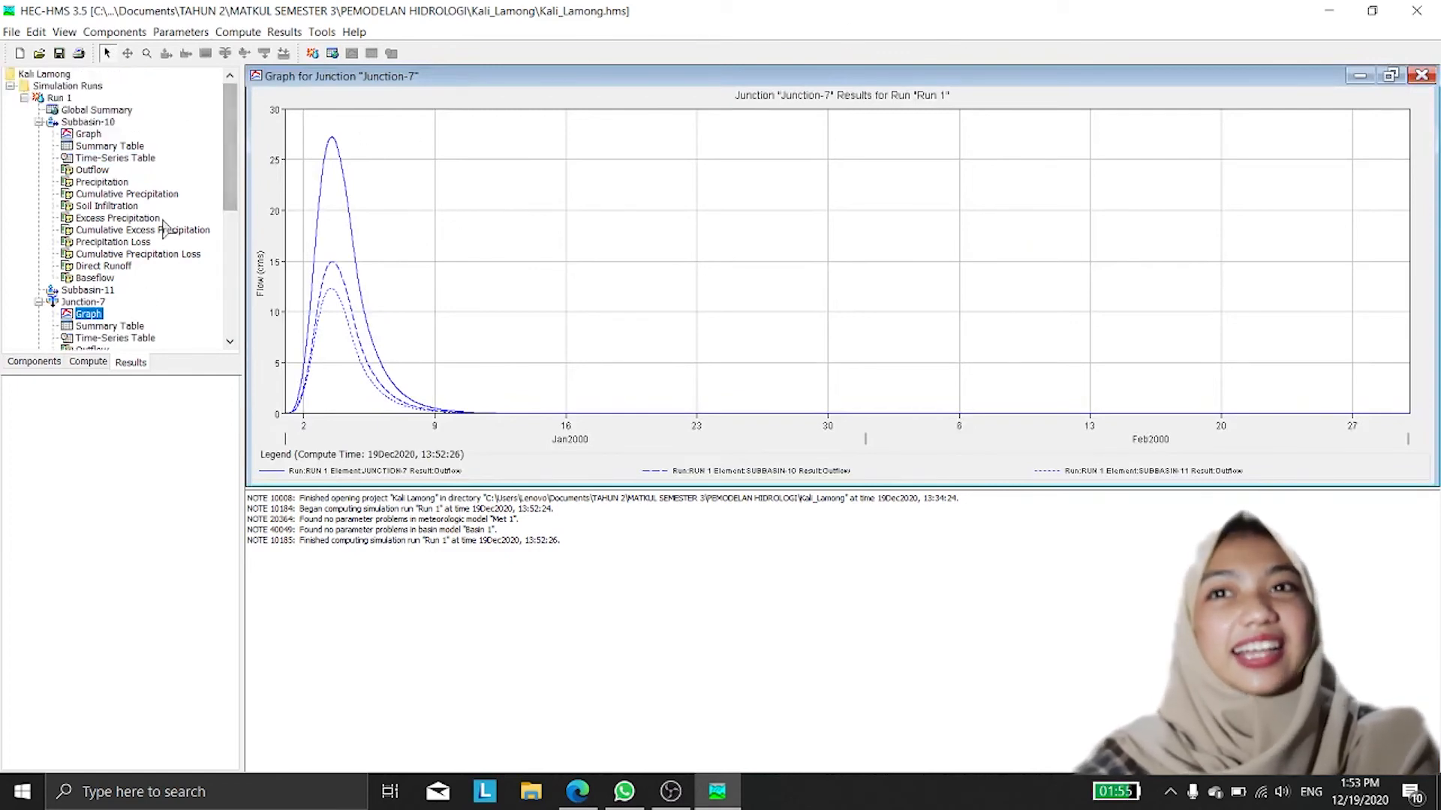
scroll(174, 244, "down", 2)
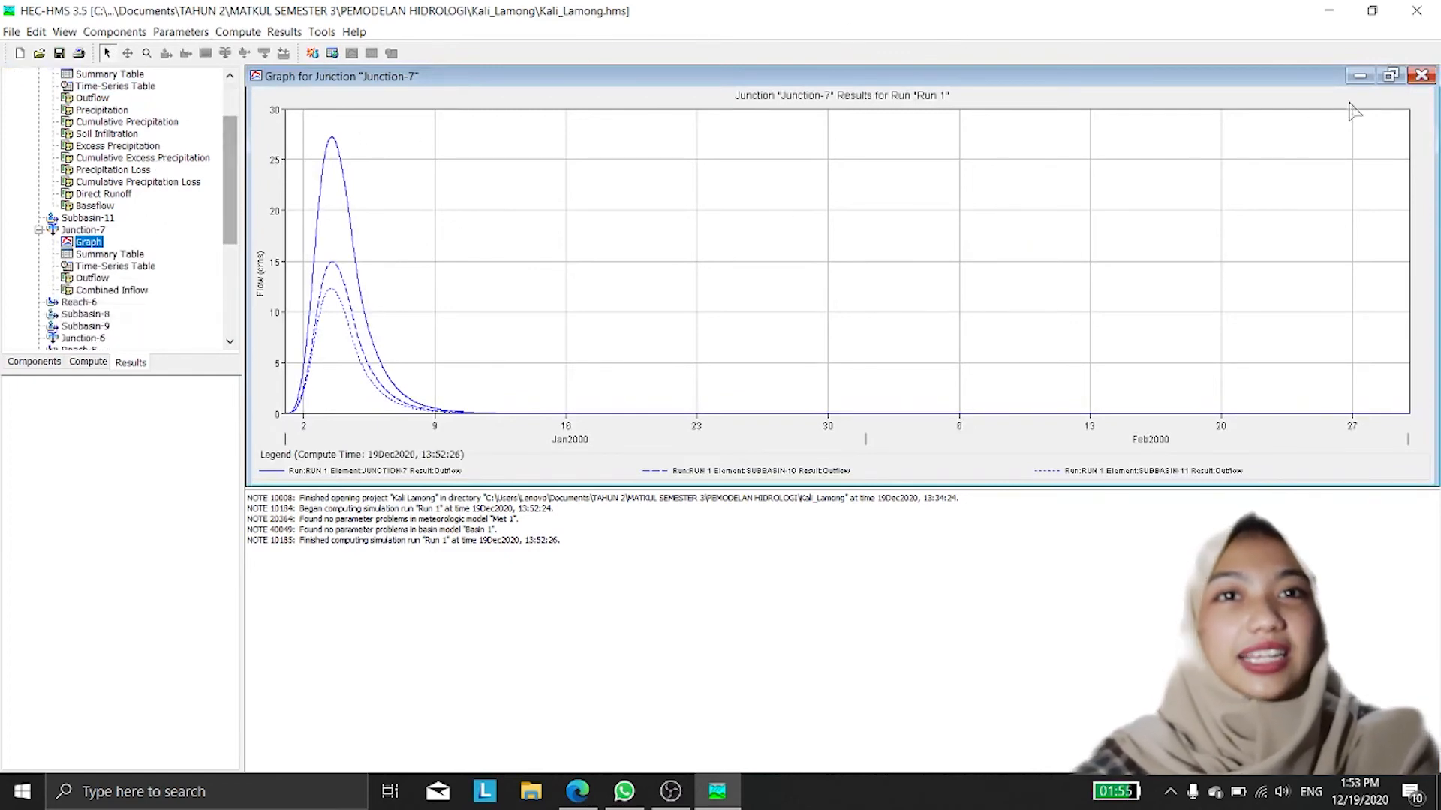
left_click(1422, 77)
Step: Open the results graph for Subbasin-7 of Run 1
scroll(188, 232, "down", 2)
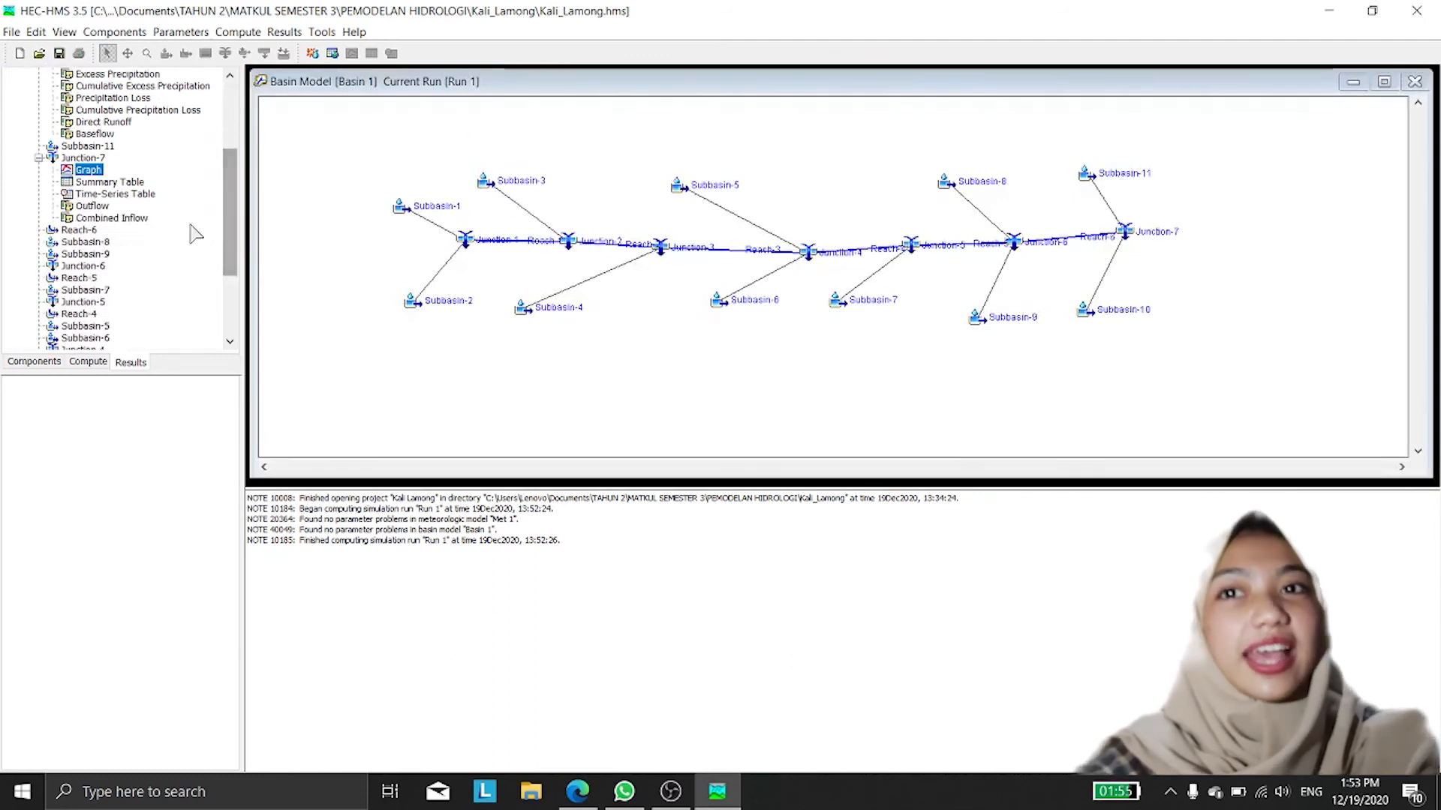
scroll(124, 282, "down", 3)
scroll(102, 240, "up", 1)
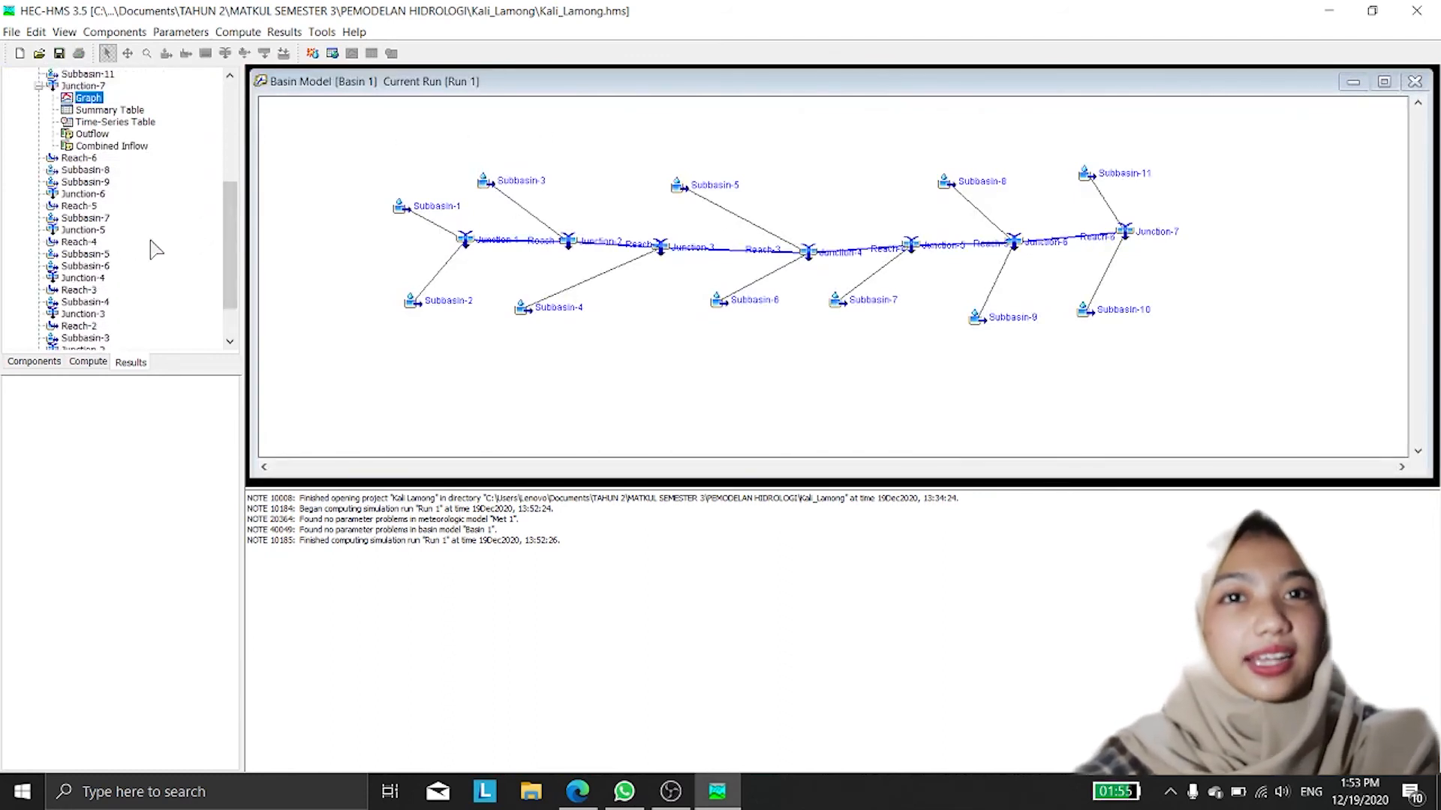
double_click(88, 219)
left_click(91, 232)
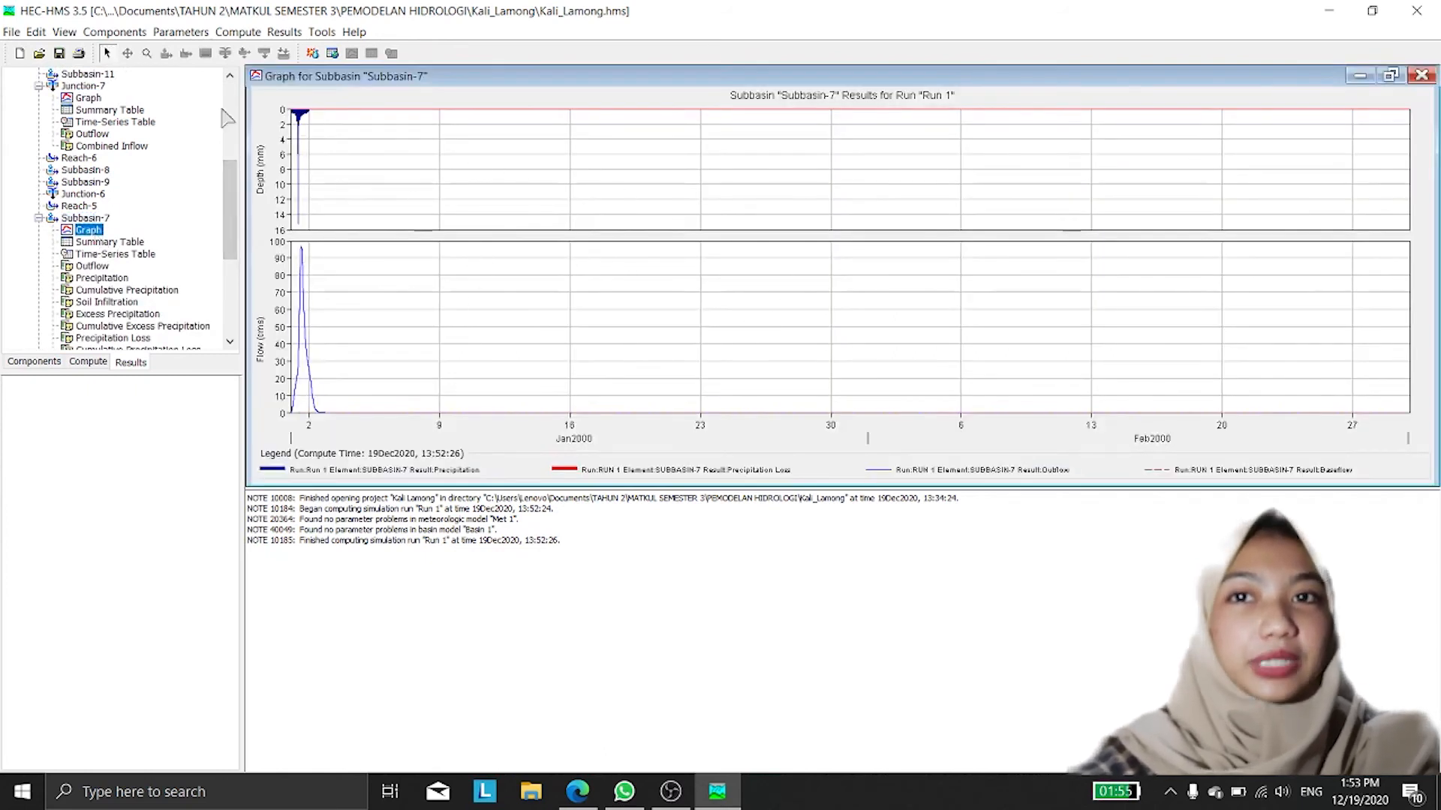
Step: Print the Subbasin-7 graph with the Microsoft Print to PDF printer
left_click(12, 33)
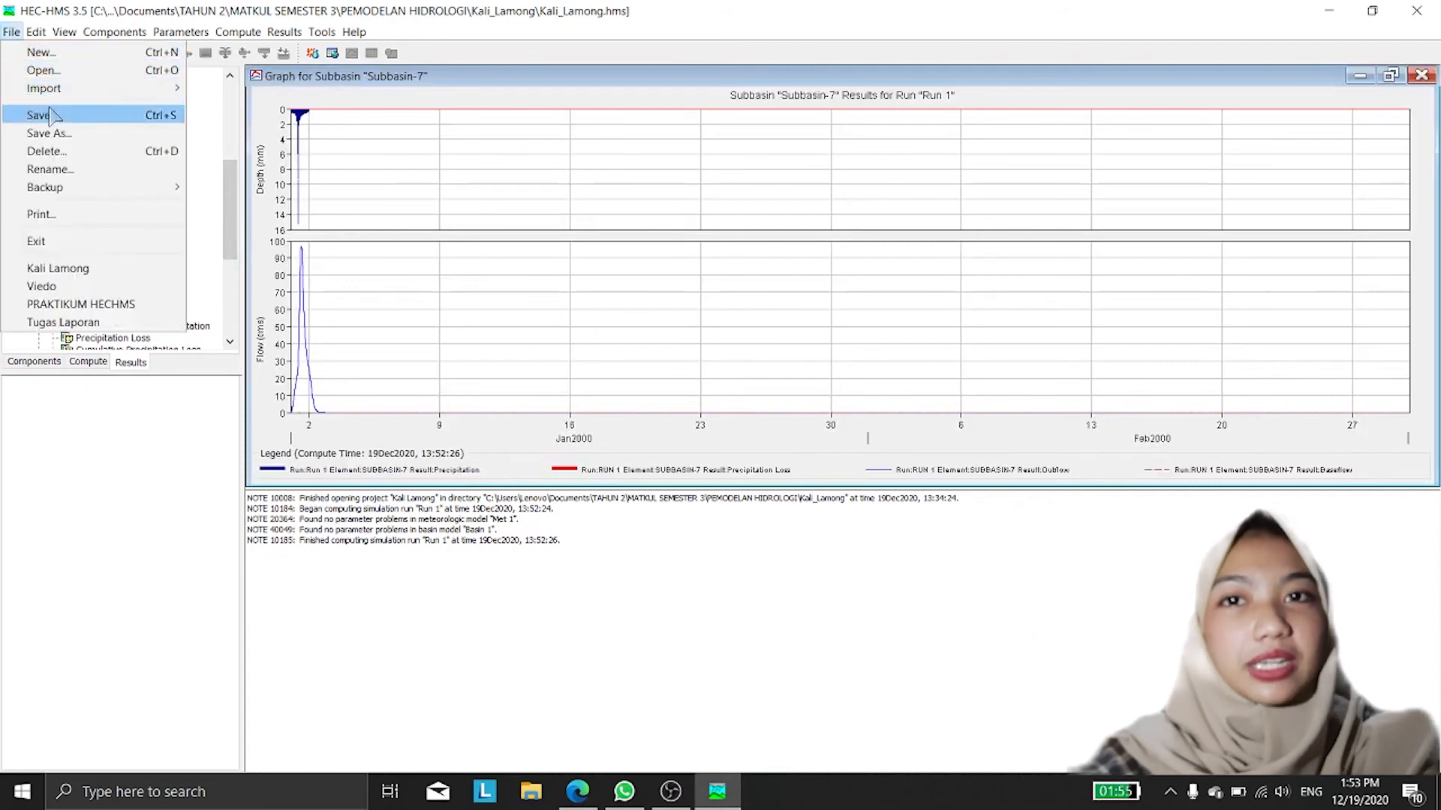
left_click(114, 215)
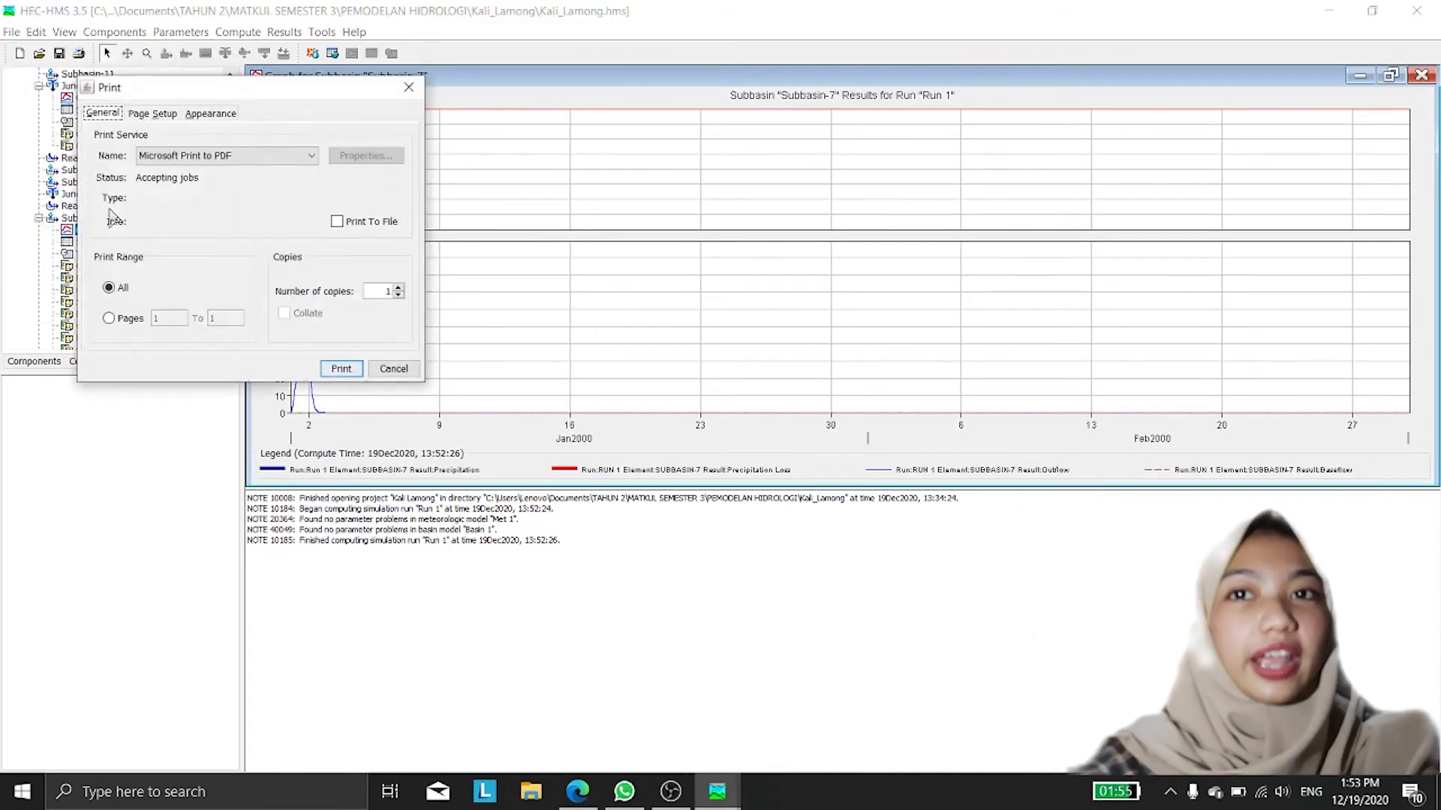
left_click(306, 156)
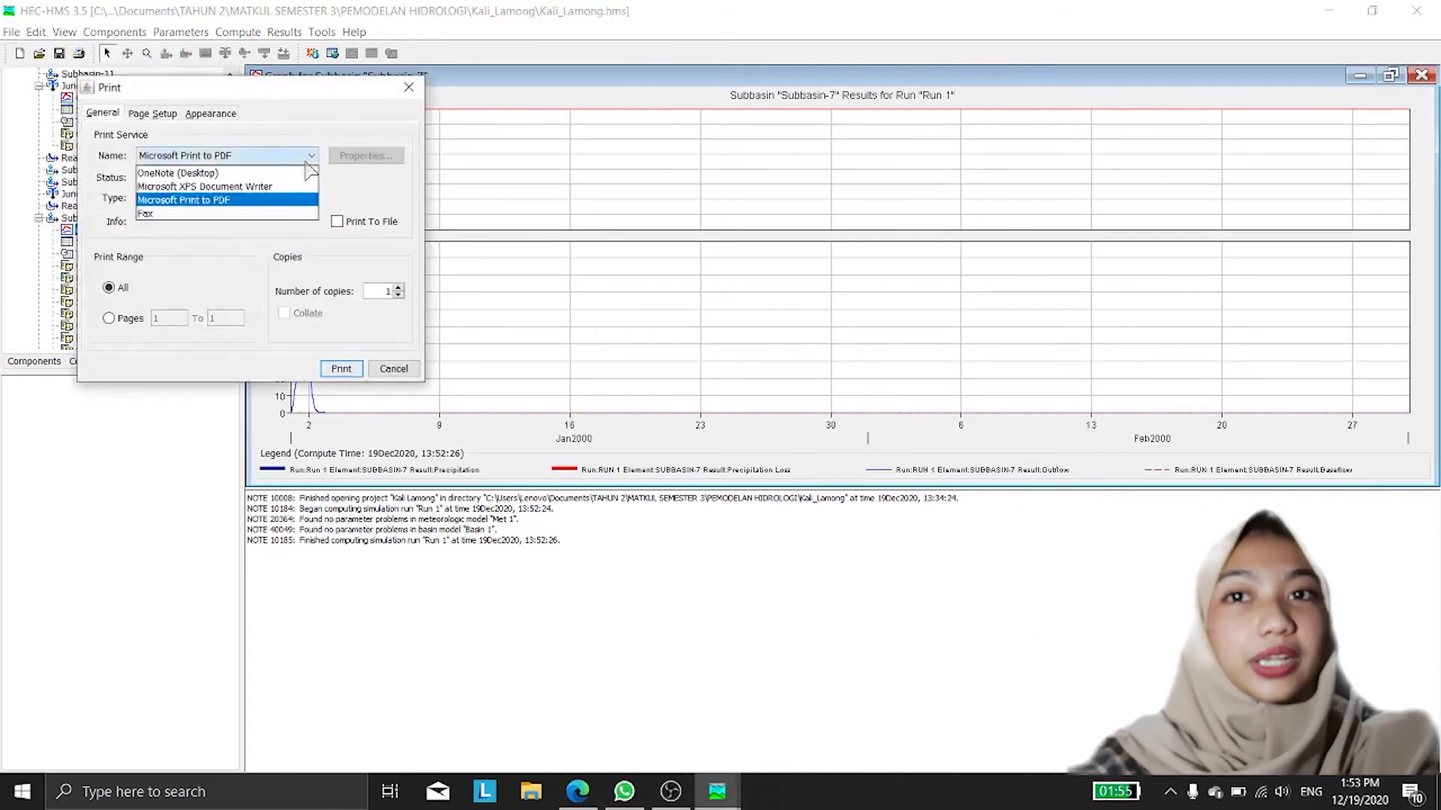
left_click(240, 201)
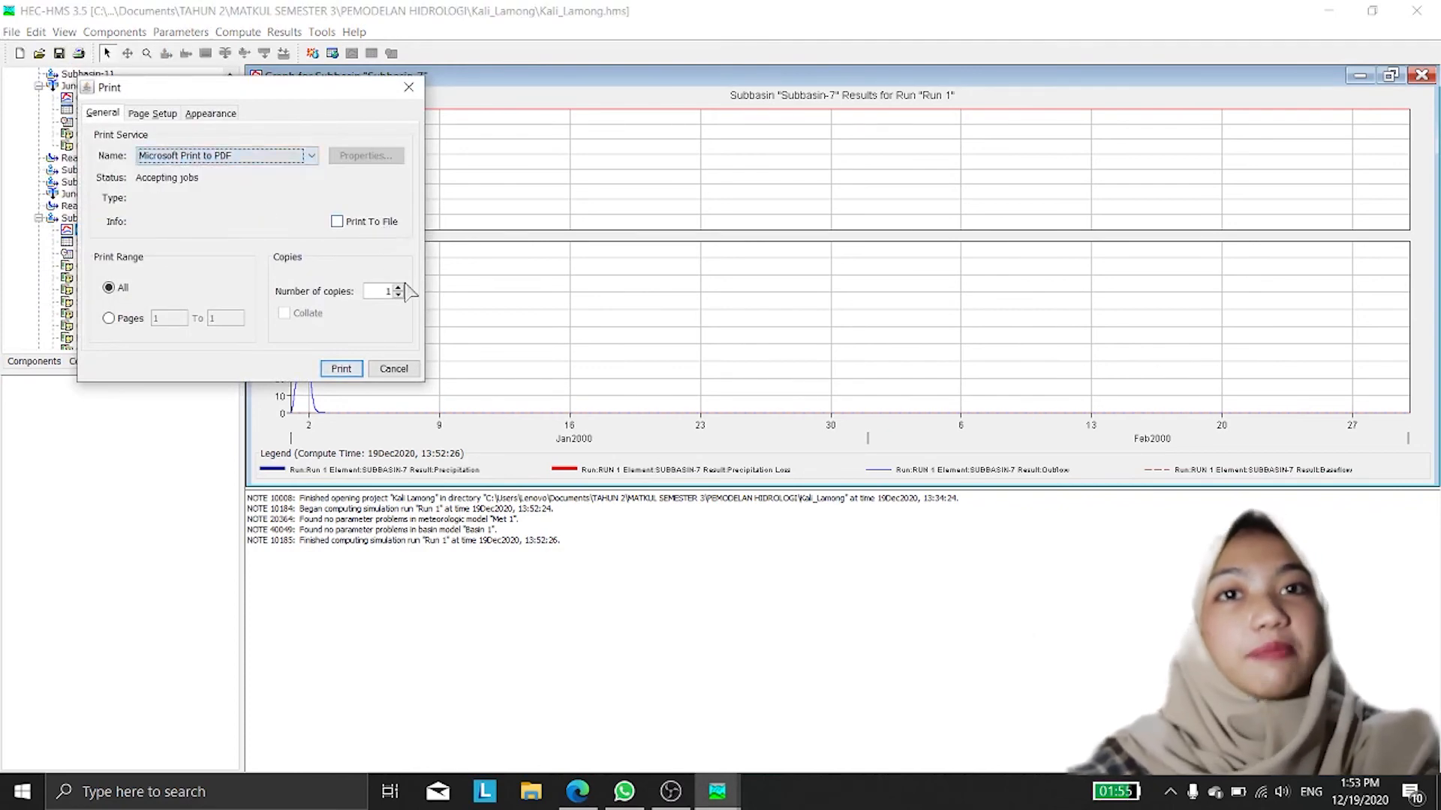
left_click(354, 372)
Step: Save the print output as a PDF named Grafik in TAHUN 2 > MATKUL SEMESTER 3 > PEMODELAN HIDROLOGI
scroll(354, 293, "down", 3)
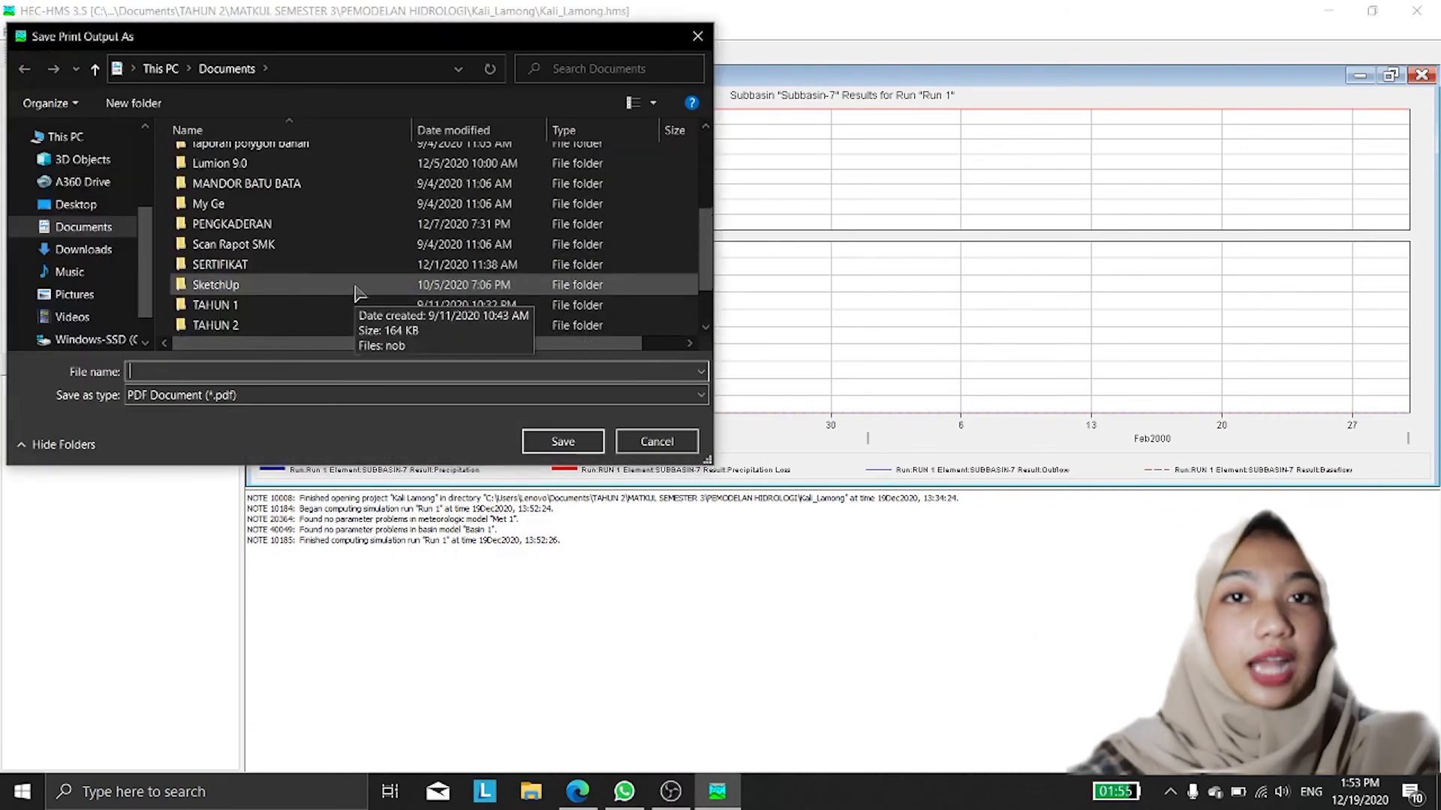
scroll(355, 293, "down", 1)
double_click(338, 282)
double_click(345, 159)
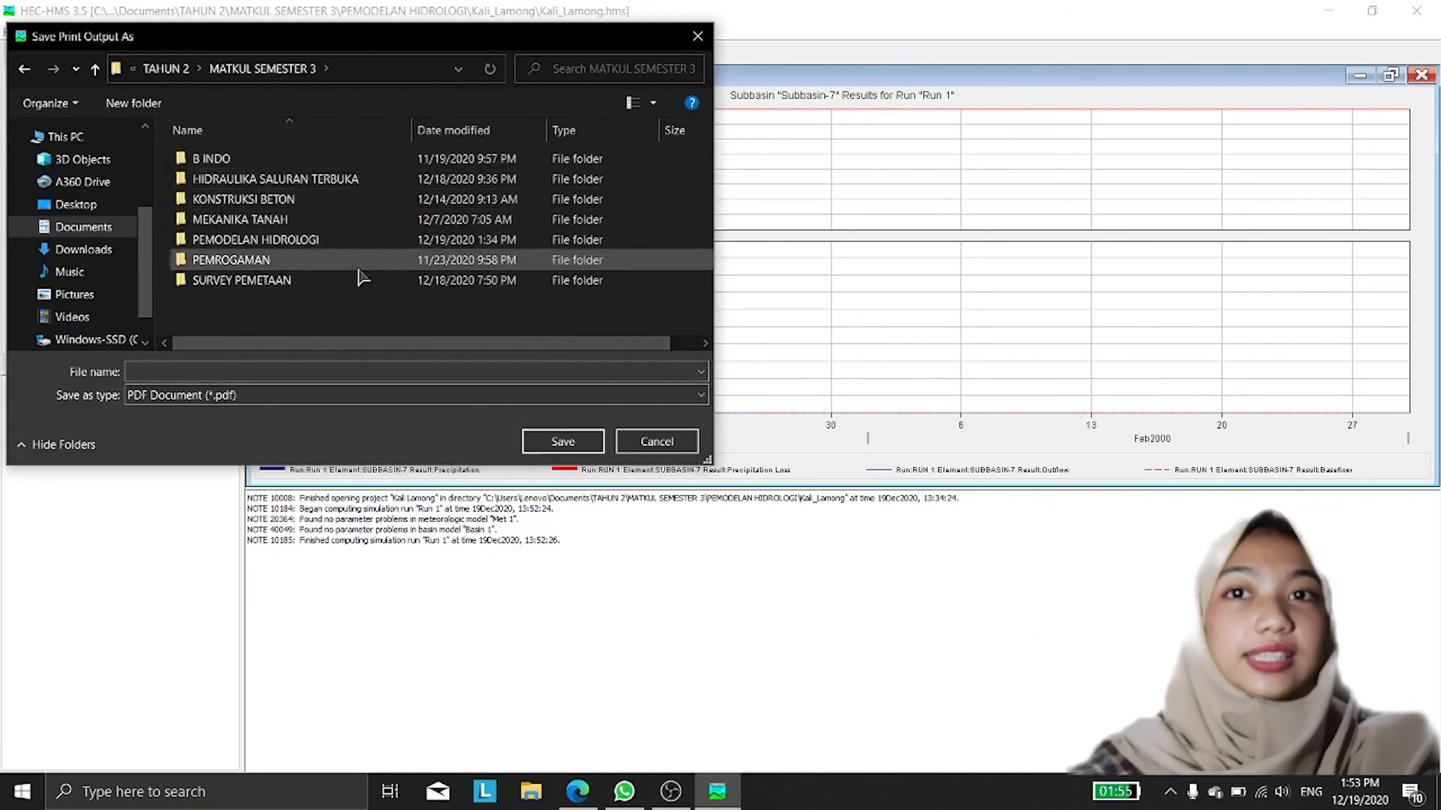
double_click(360, 240)
left_click(502, 371)
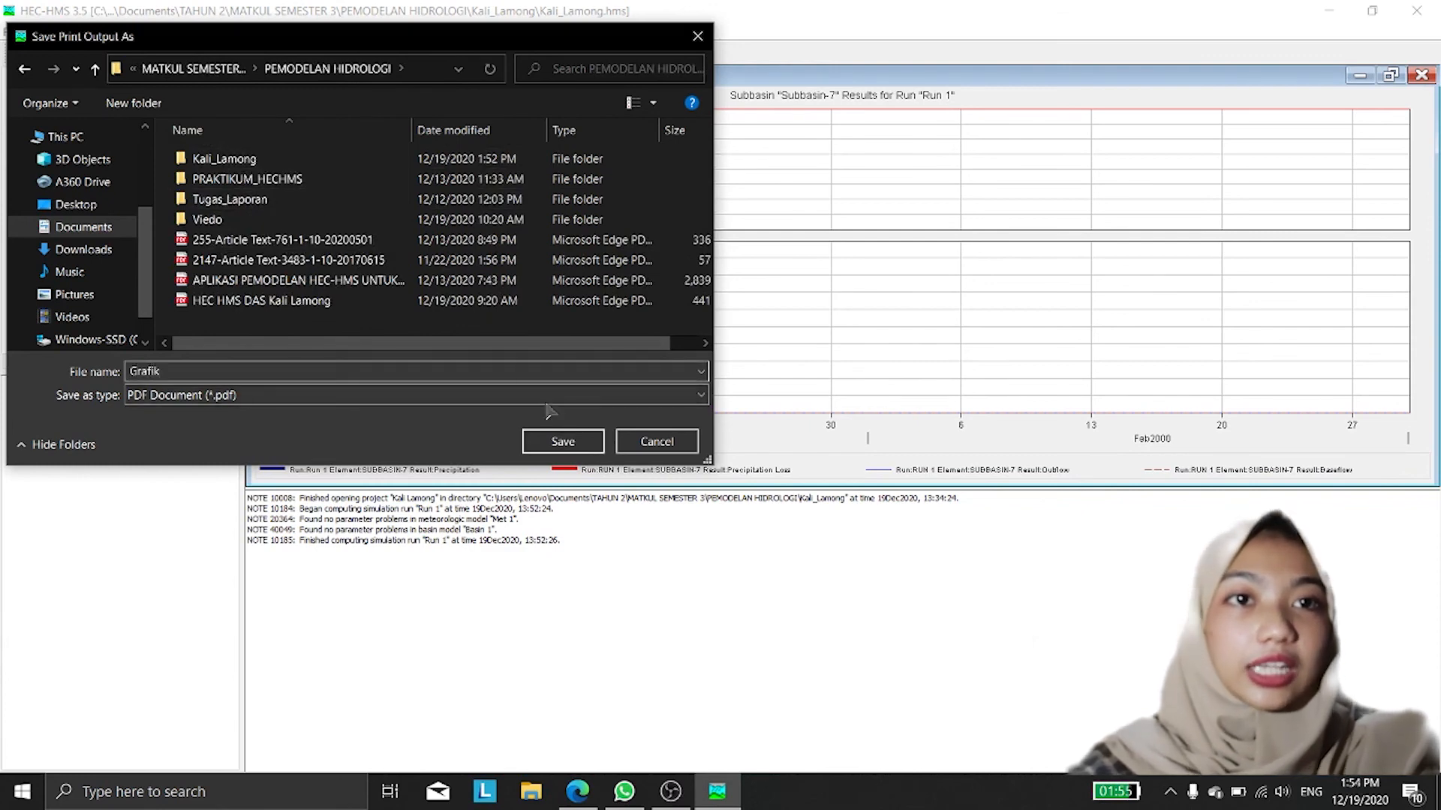
type("Grafik")
left_click(562, 442)
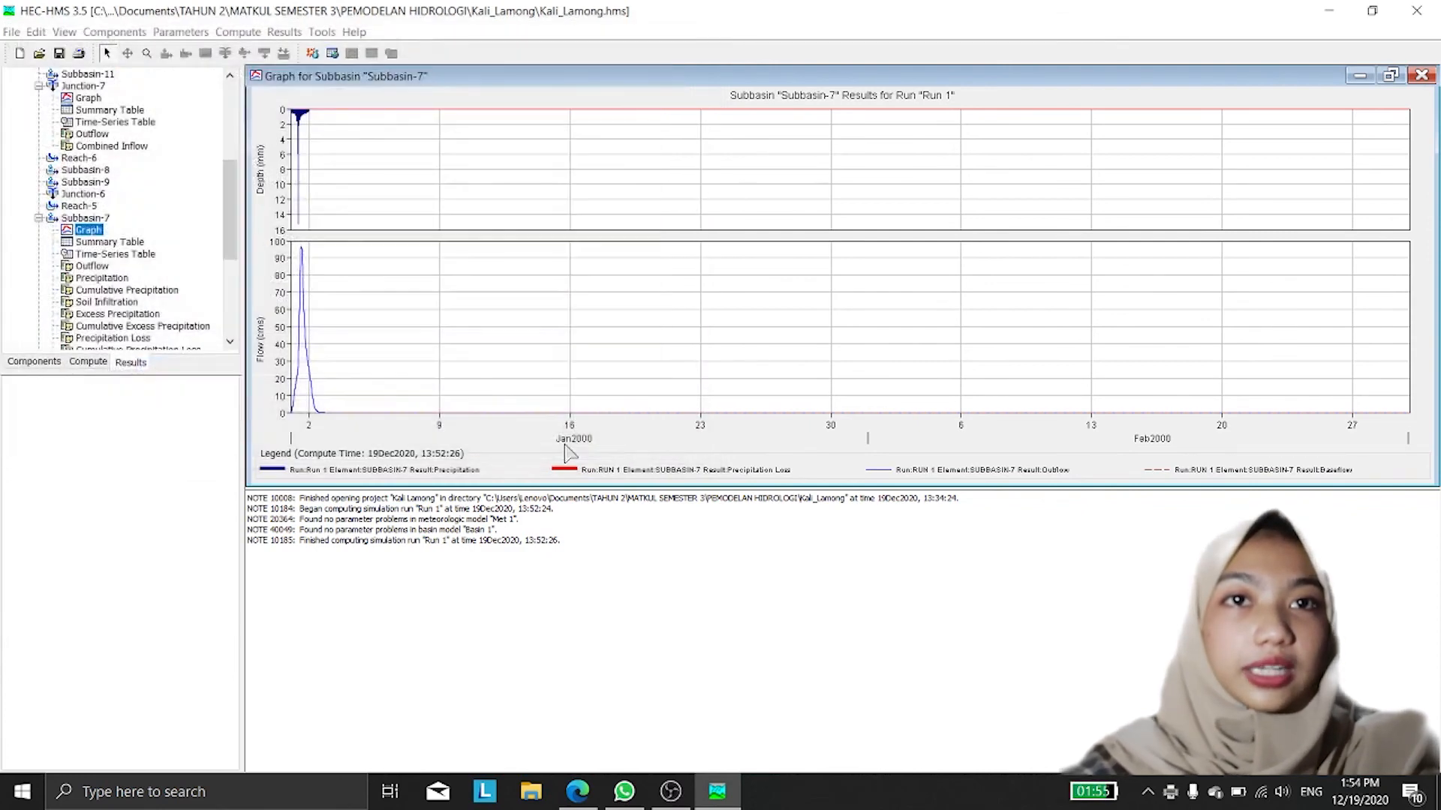
Step: Switch to File Explorer and open Grafik.pdf from Documents > TAHUN 2 > MATKUL SEMESTER 3 > PEMODELAN HIDROLOGI
left_click(542, 805)
double_click(761, 247)
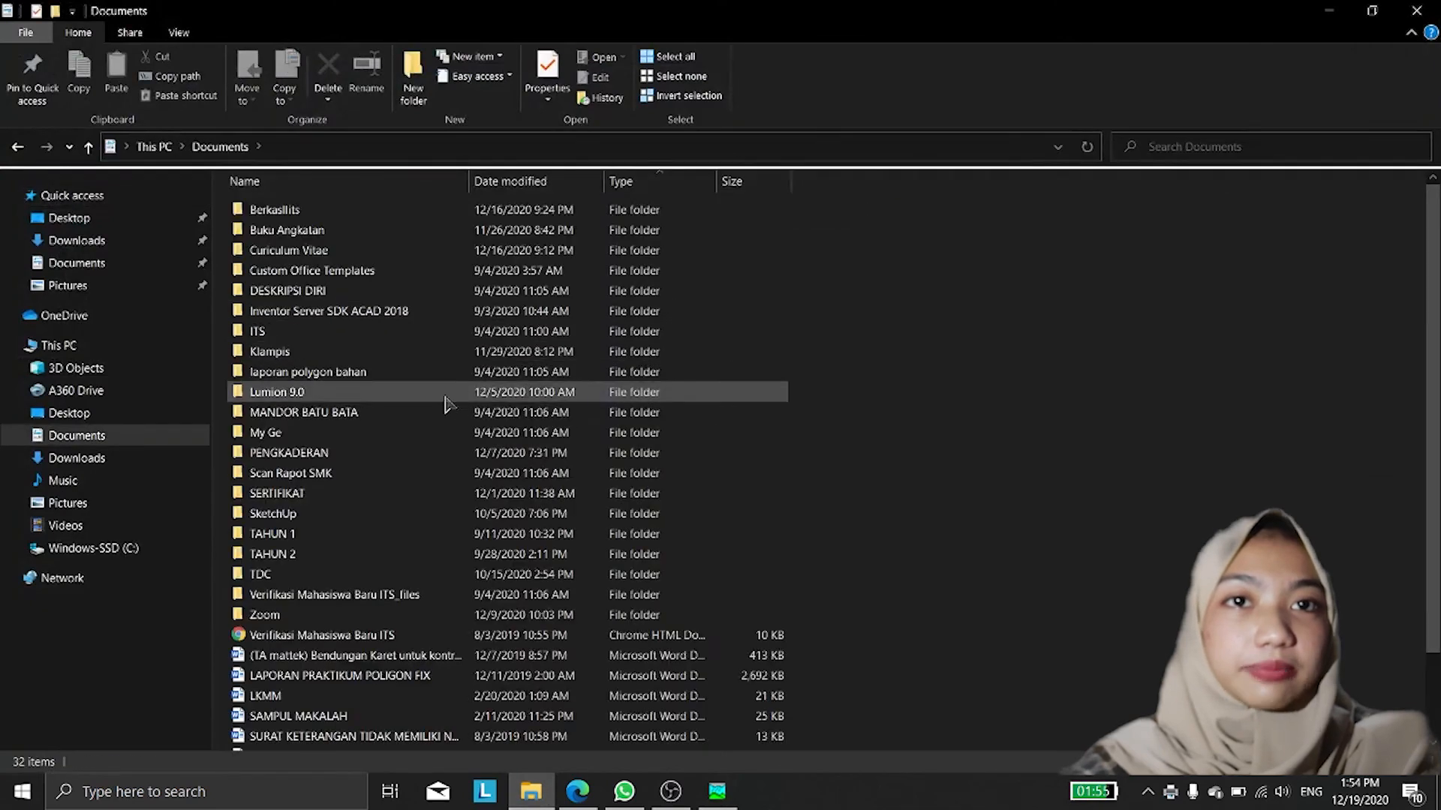
double_click(418, 558)
double_click(428, 218)
double_click(418, 312)
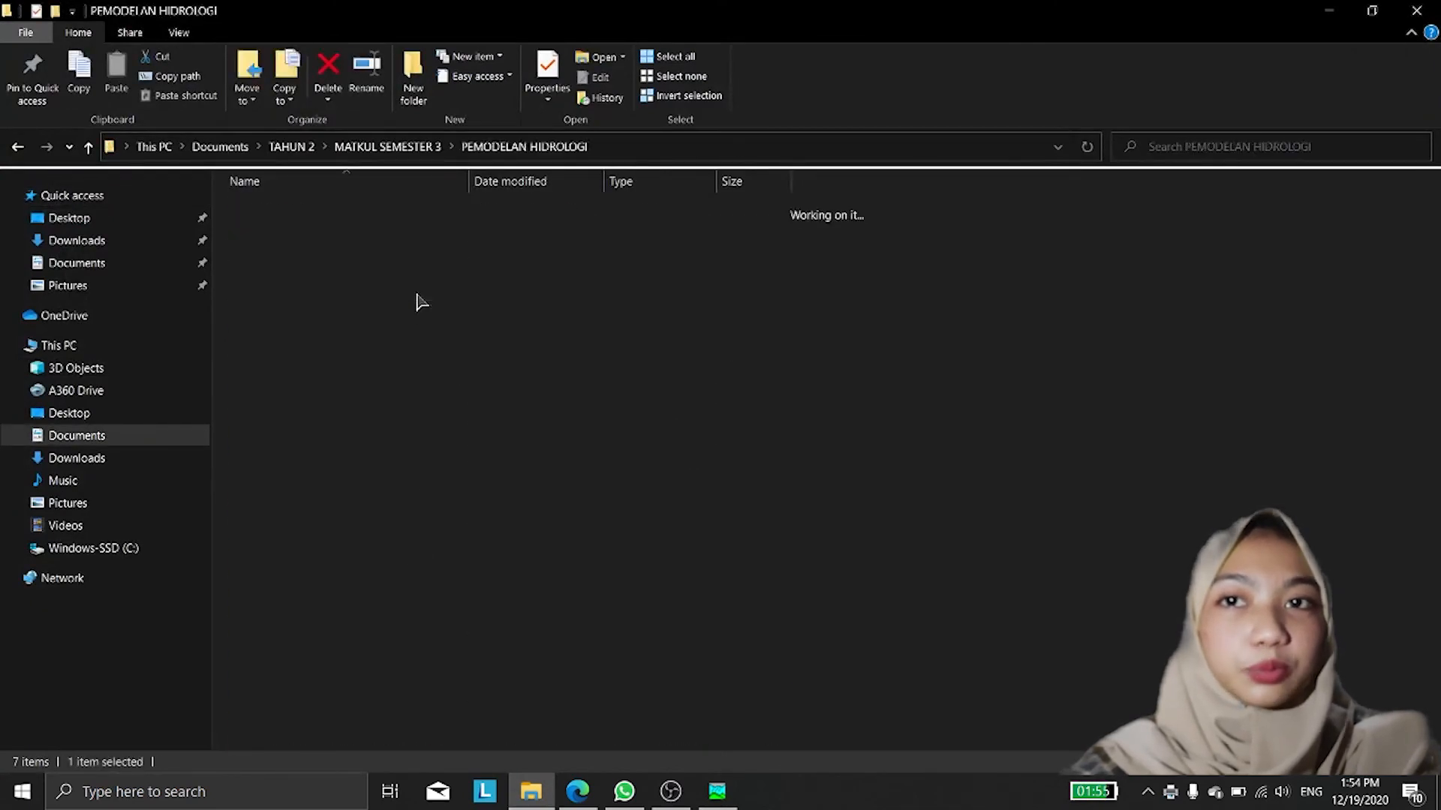
scroll(405, 420, "down", 1)
double_click(372, 436)
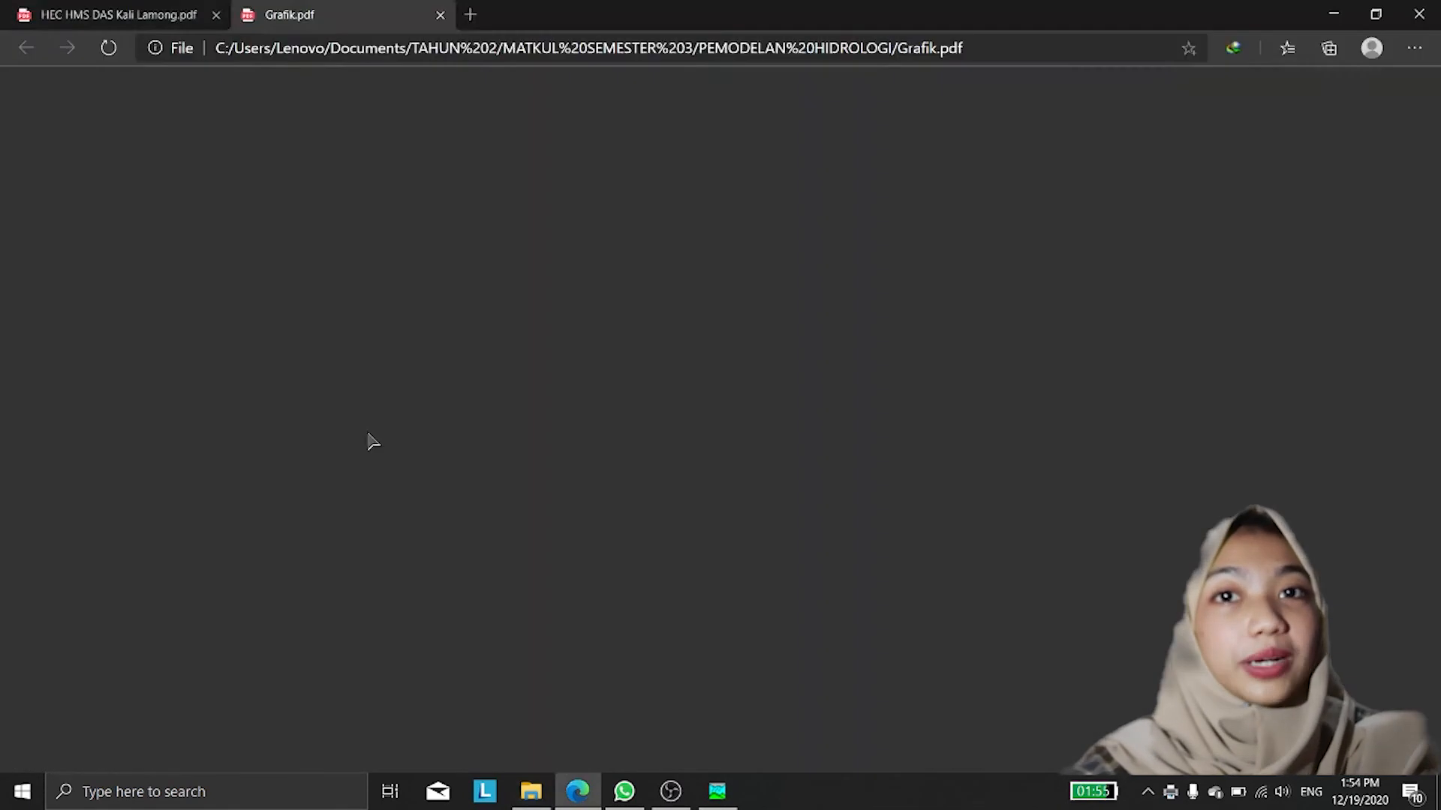
Step: Examine the printed Subbasin-7 graph in the PDF, minimize the viewer and switch back to HEC-HMS
scroll(638, 481, "down", 3)
scroll(659, 533, "up", 3)
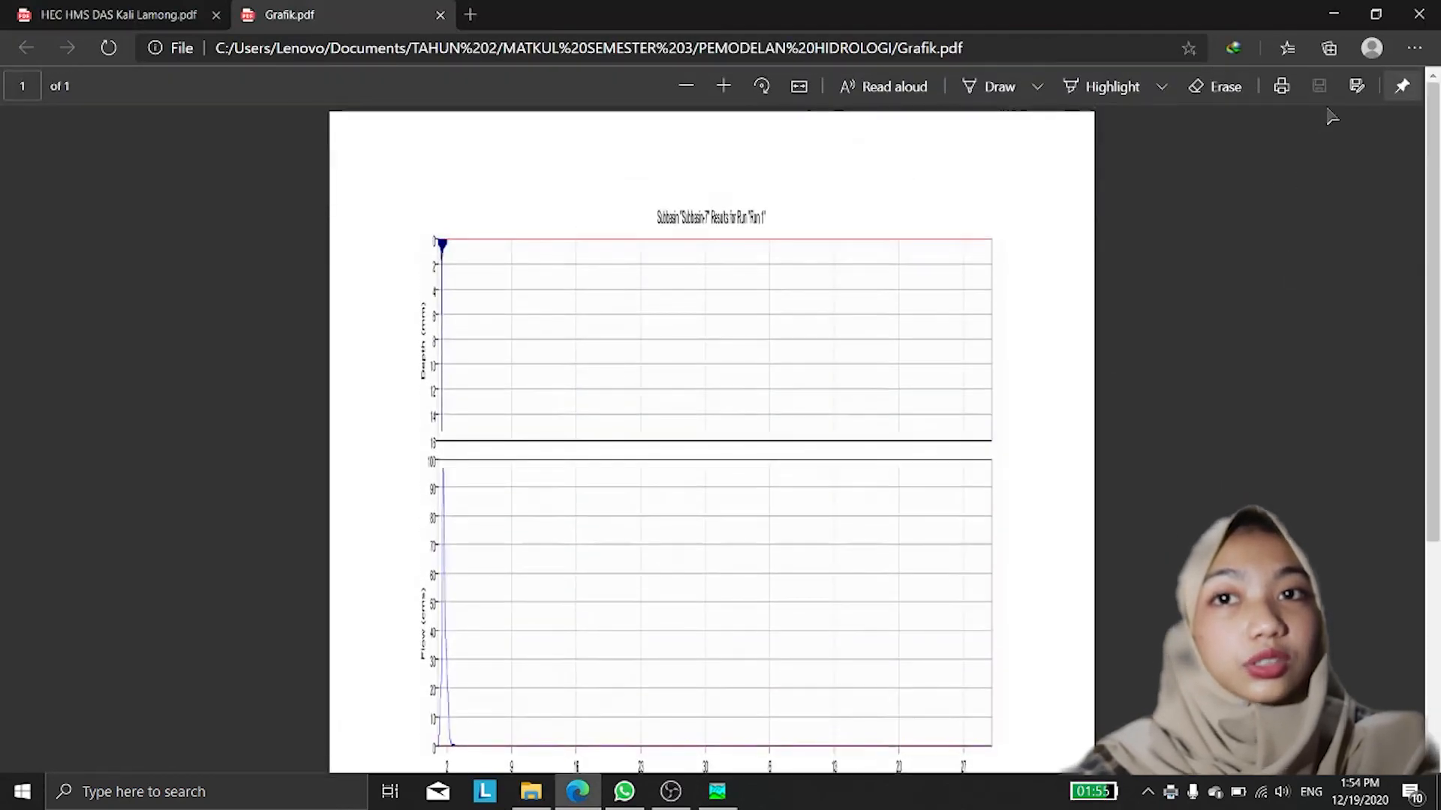
scroll(1331, 116, "down", 3)
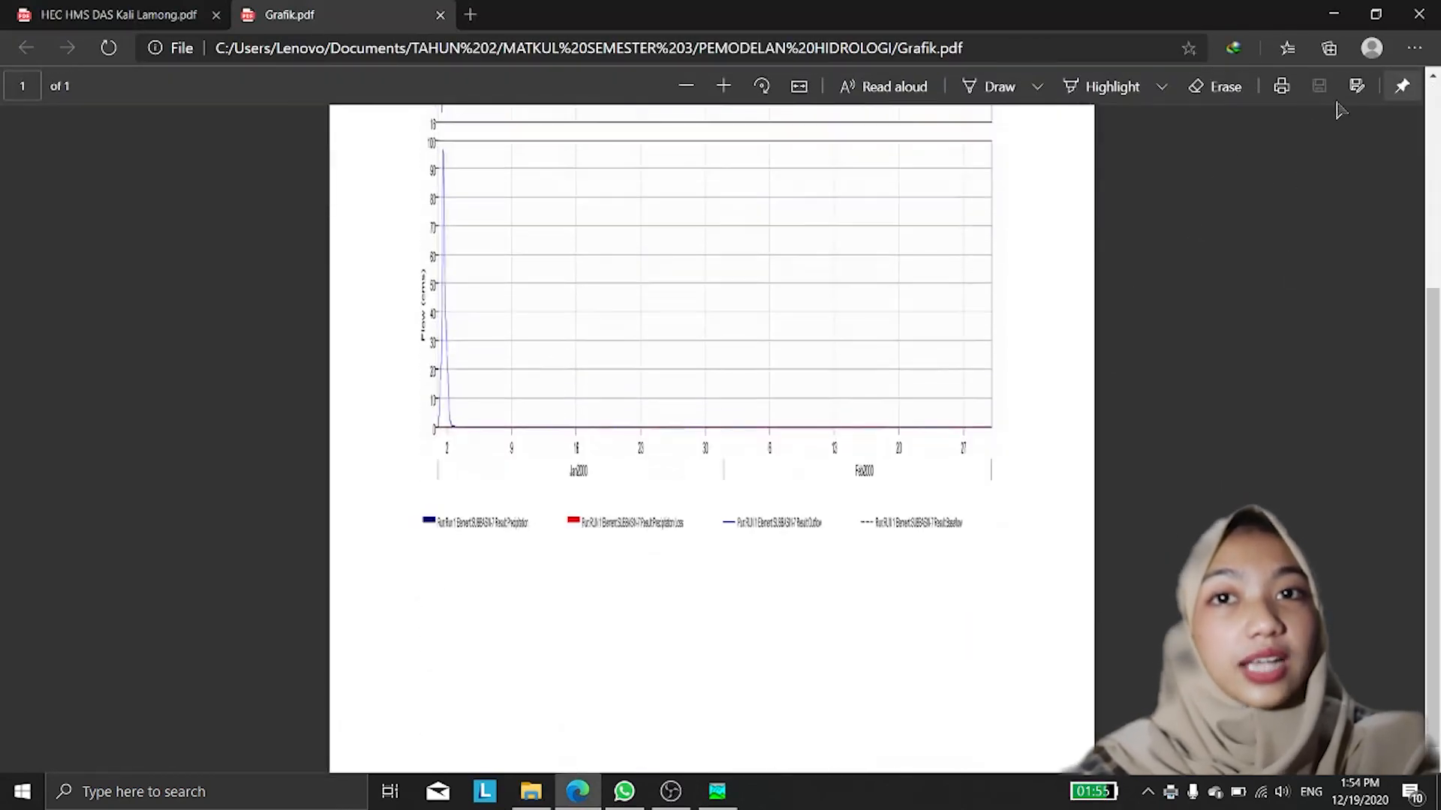
left_click(1343, 15)
left_click(717, 792)
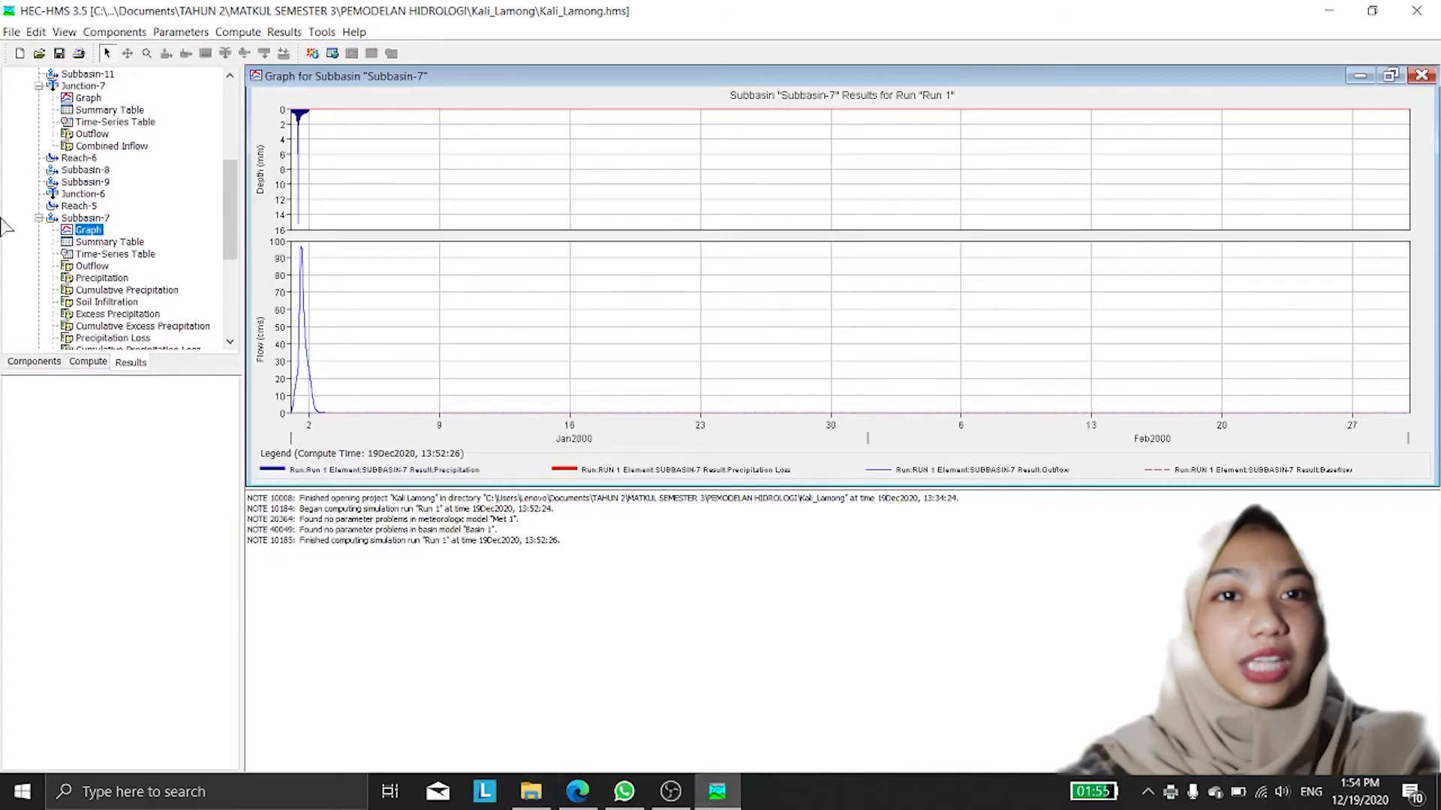
scroll(158, 300, "up", 6)
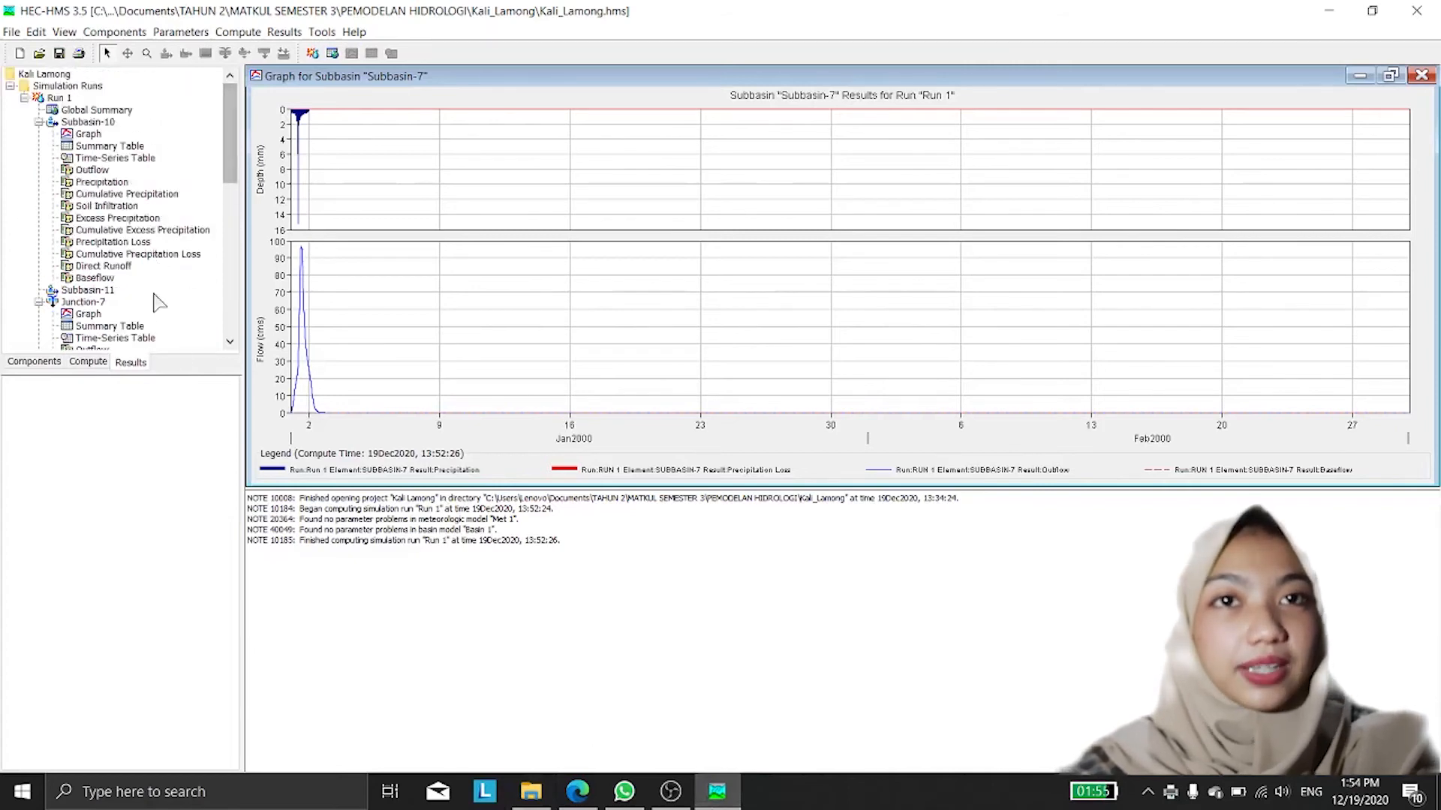
left_click_drag(239, 157, 239, 226)
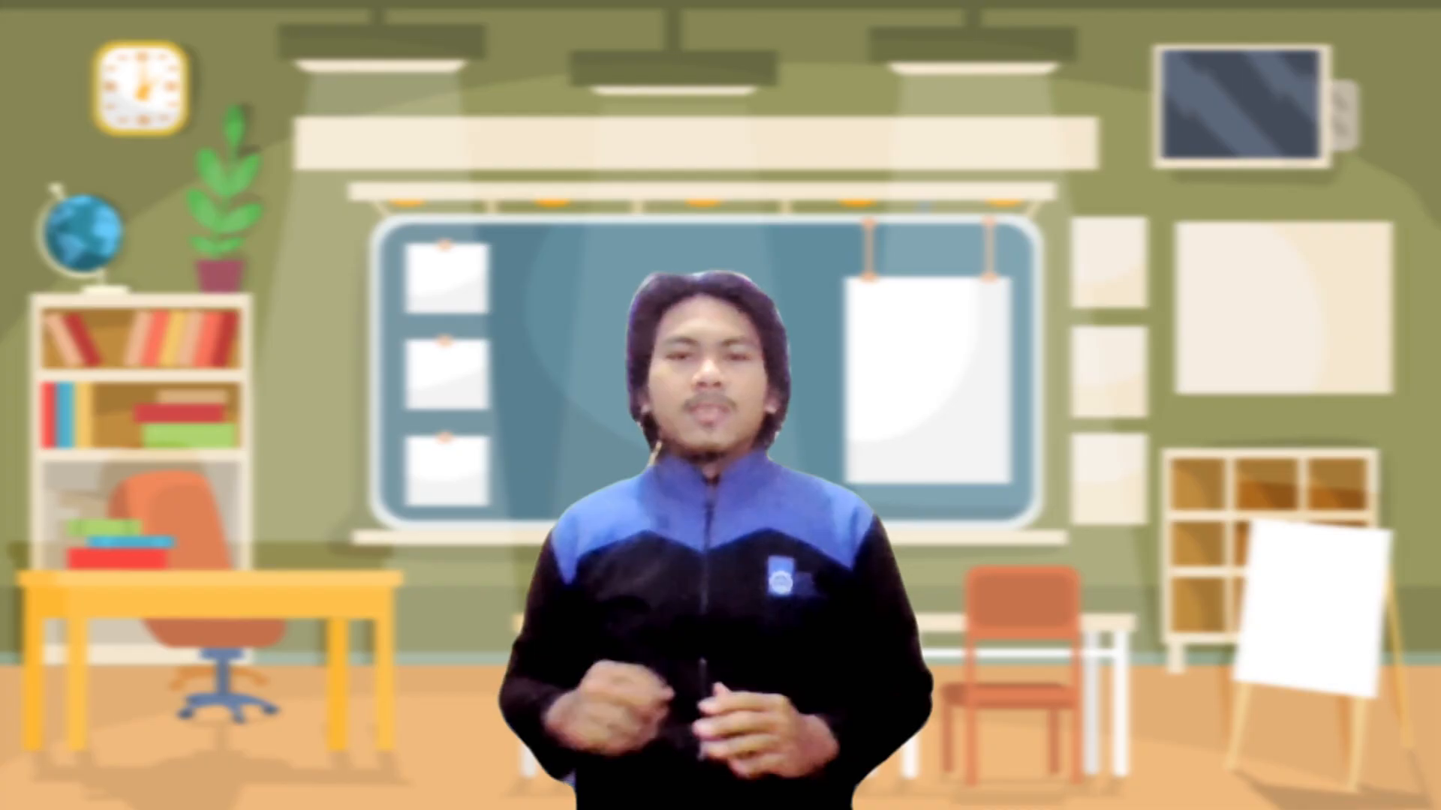